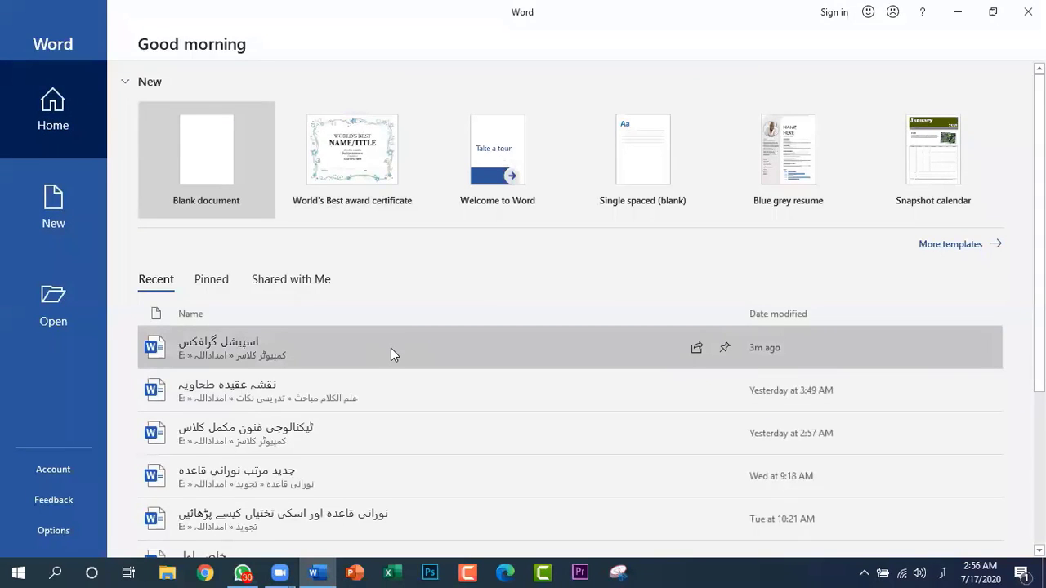
# Look through the recent documents on the start page and the templates offered for new documents
pyautogui.scroll(-5, 390, 348)
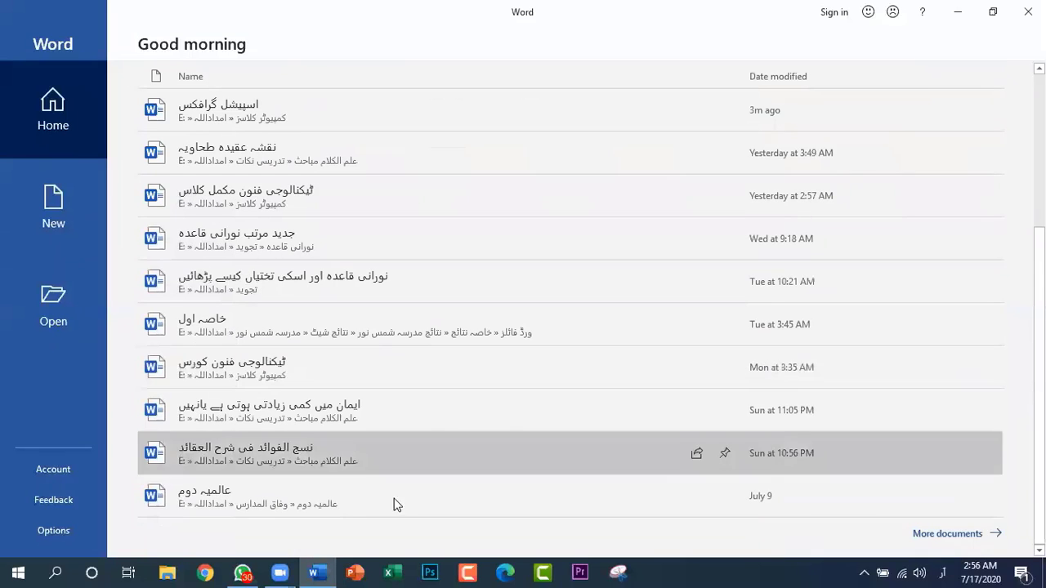
pyautogui.scroll(5, 393, 444)
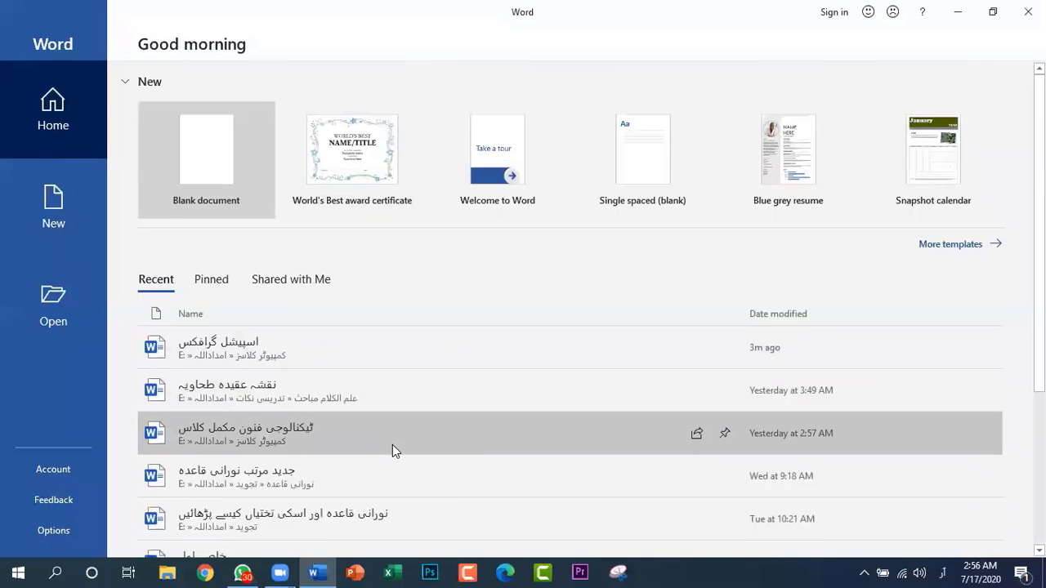
pyautogui.scroll(-5, 393, 444)
pyautogui.scroll(5, 392, 445)
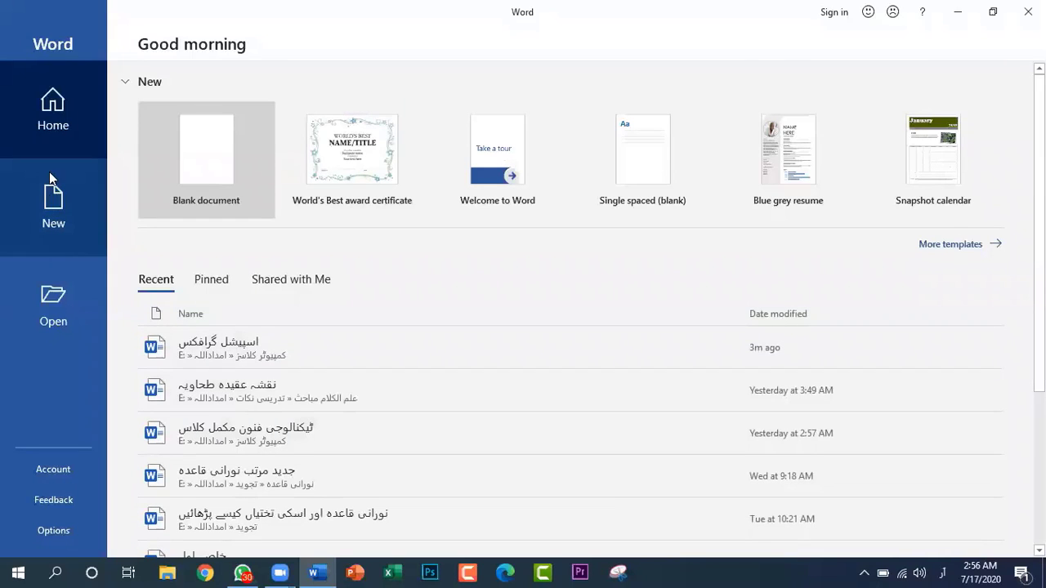
pyautogui.click(57, 209)
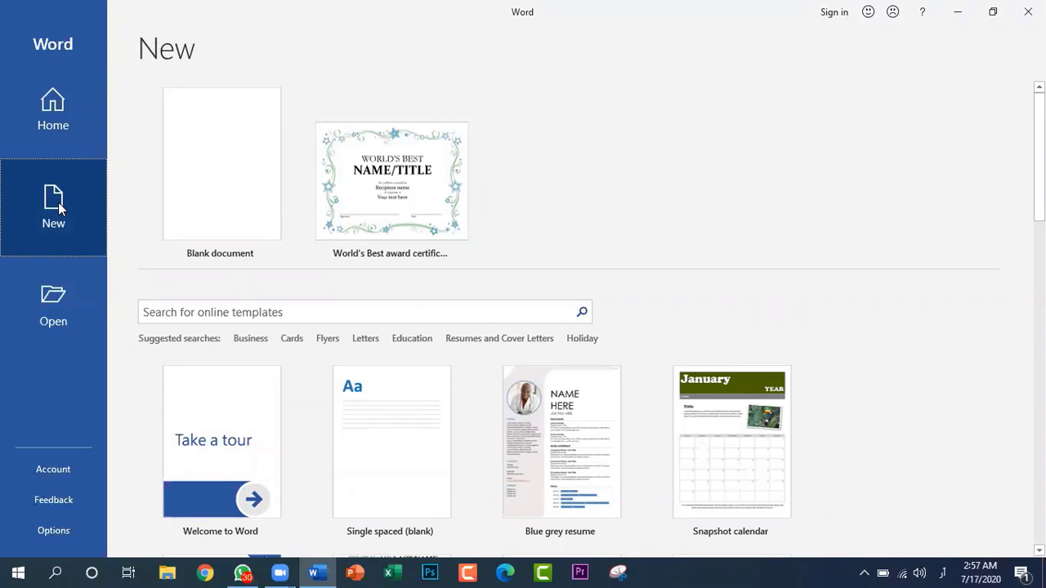
pyautogui.scroll(-5, 378, 208)
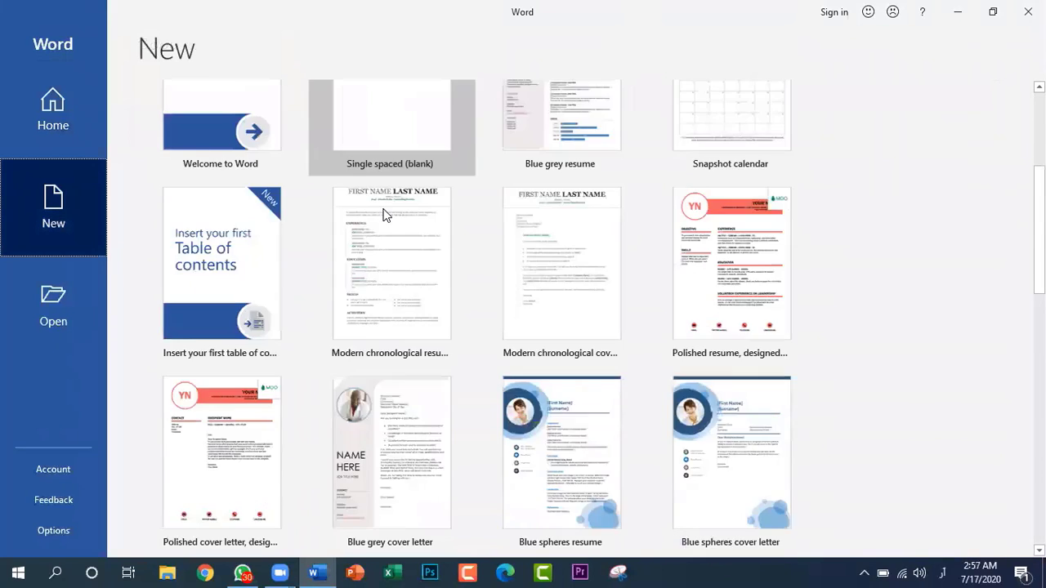
pyautogui.scroll(-10, 384, 214)
pyautogui.scroll(2, 434, 300)
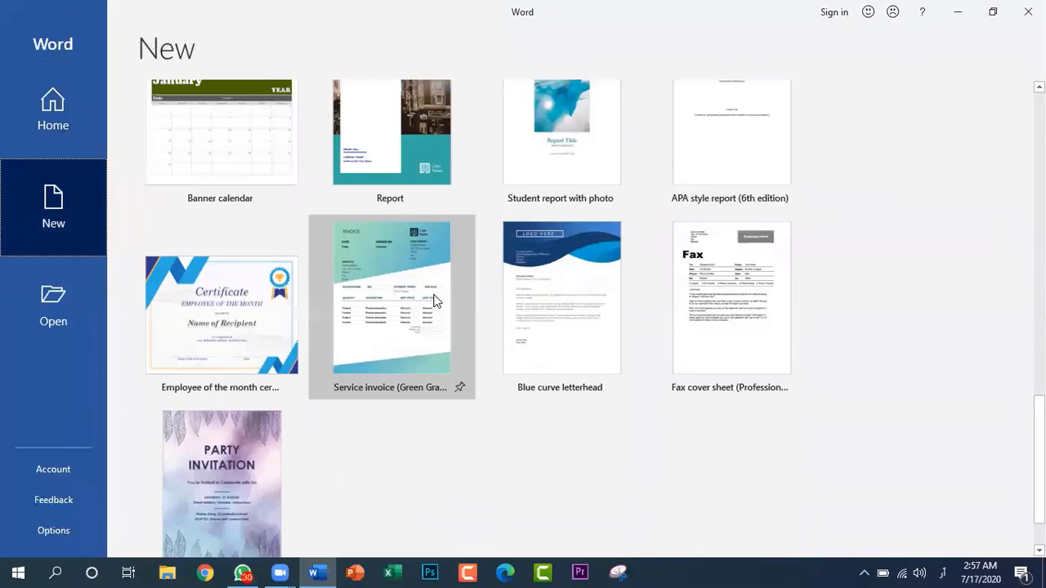
pyautogui.scroll(-2, 434, 300)
pyautogui.scroll(7, 434, 300)
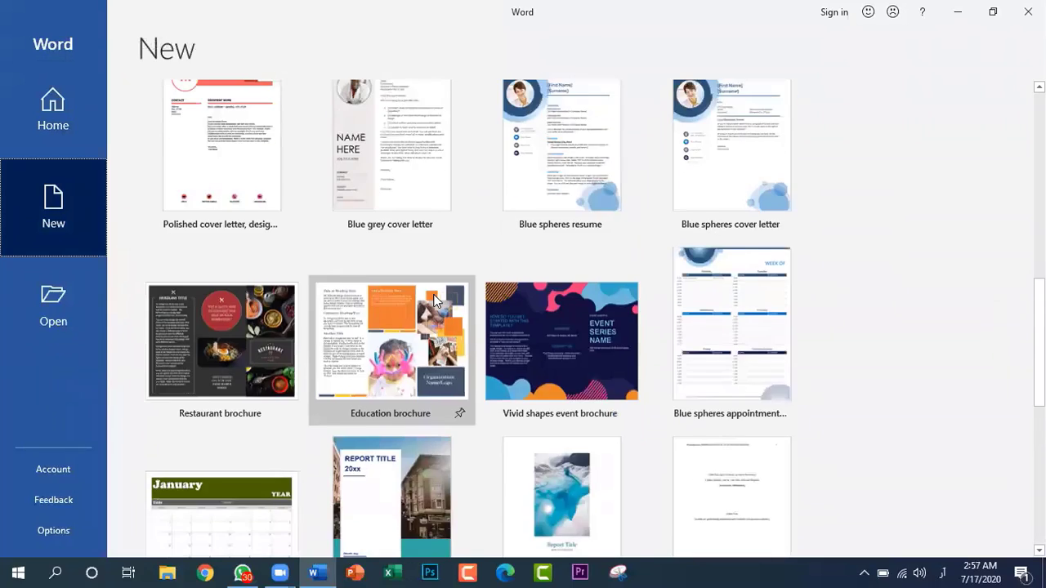
pyautogui.scroll(8, 434, 299)
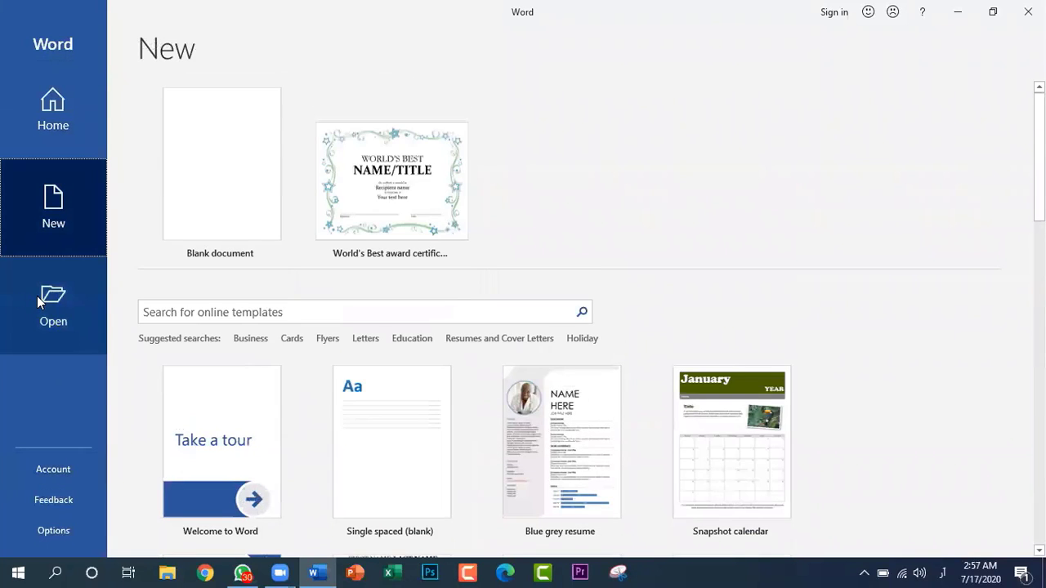
# Review the full list of recent documents available to open, and return to the start page
pyautogui.click(40, 299)
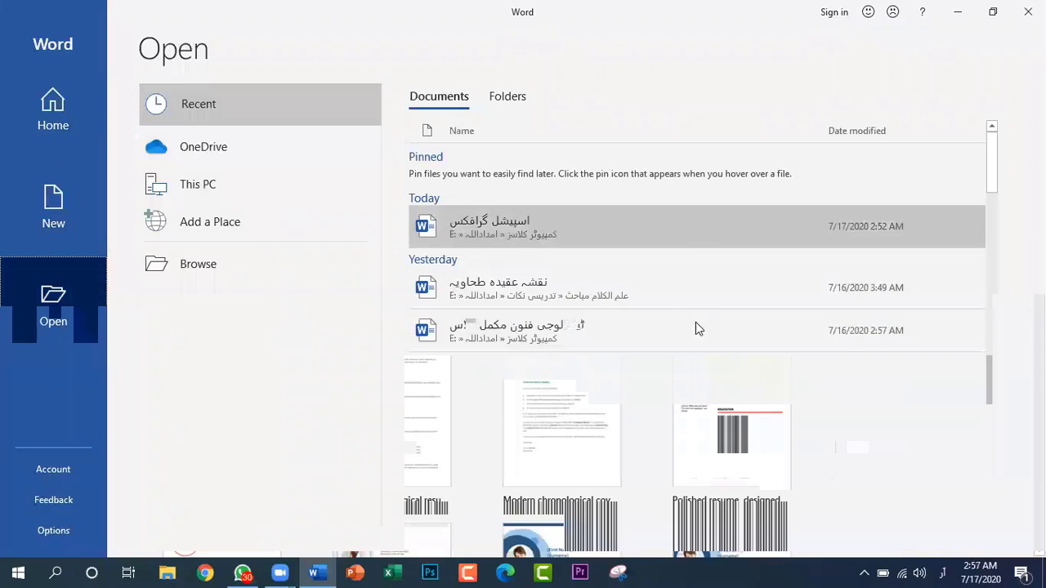
pyautogui.scroll(-10, 675, 270)
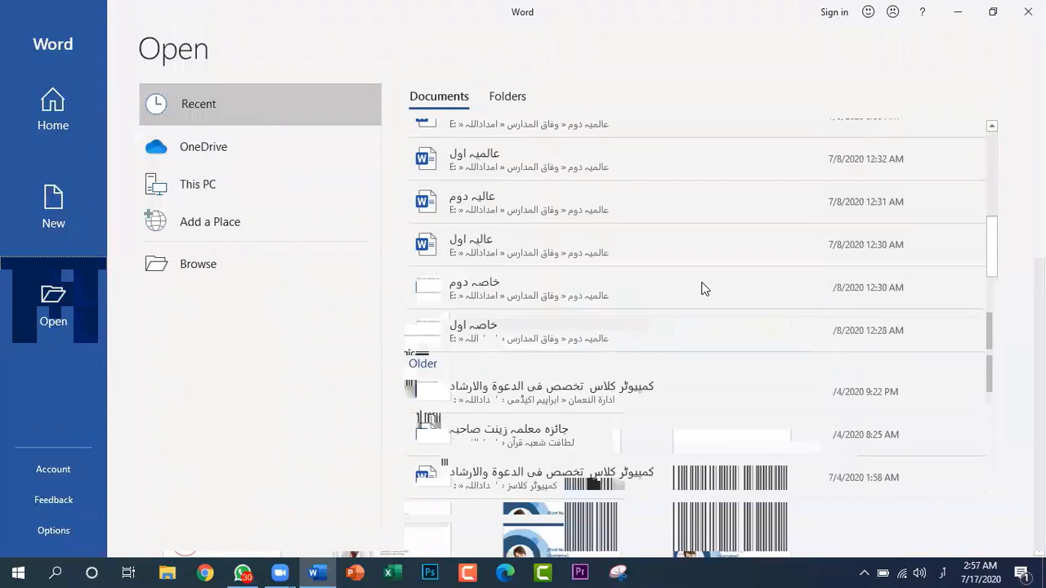
pyautogui.scroll(-10, 718, 336)
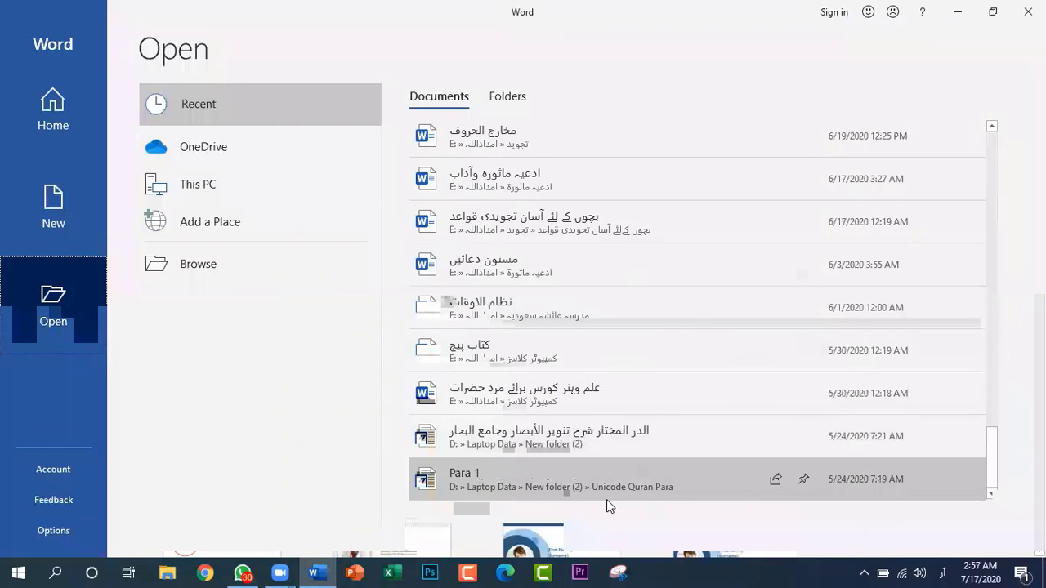
pyautogui.scroll(5, 590, 356)
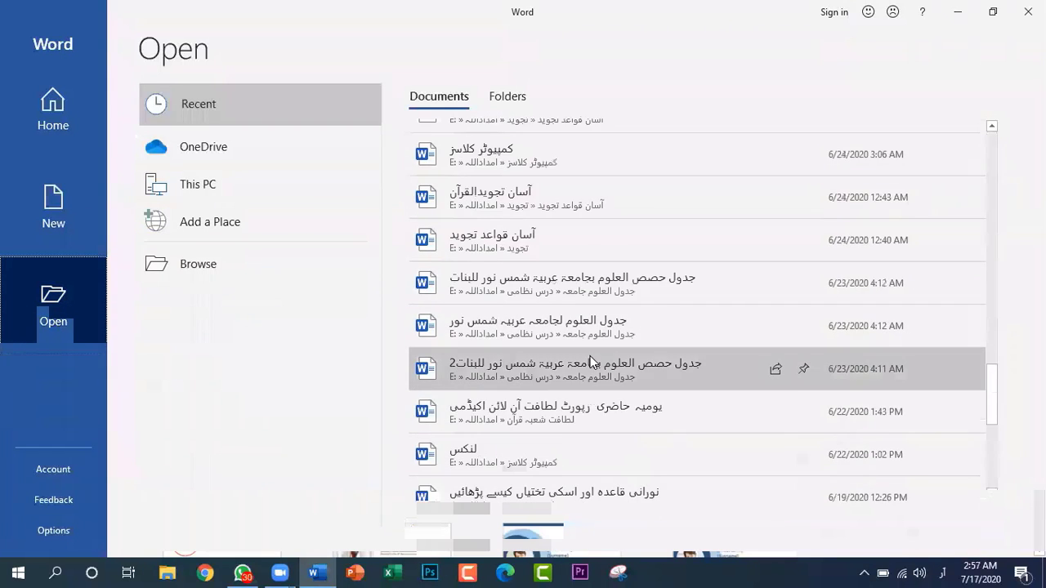
pyautogui.scroll(8, 590, 356)
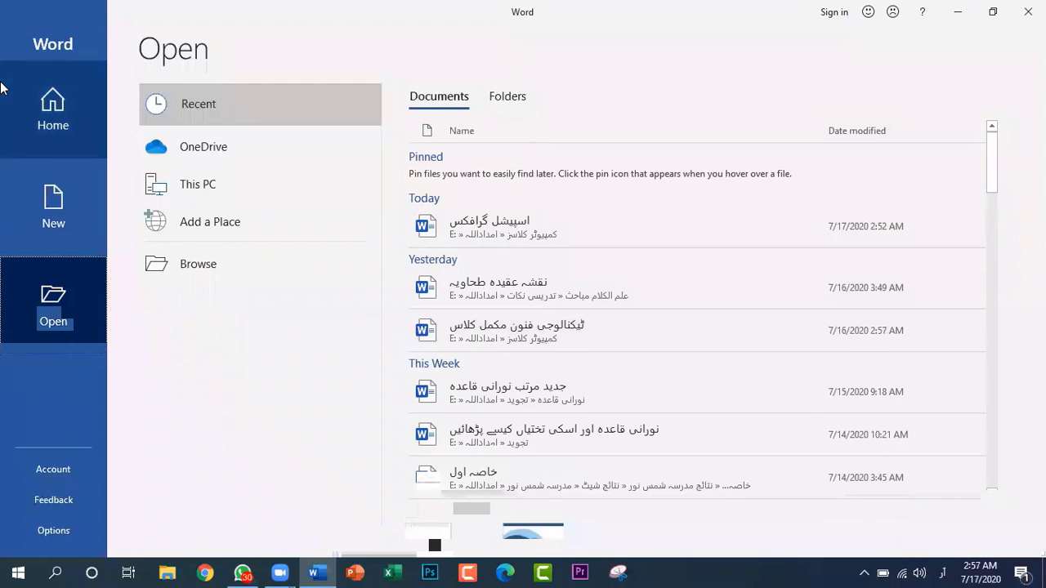
pyautogui.click(66, 108)
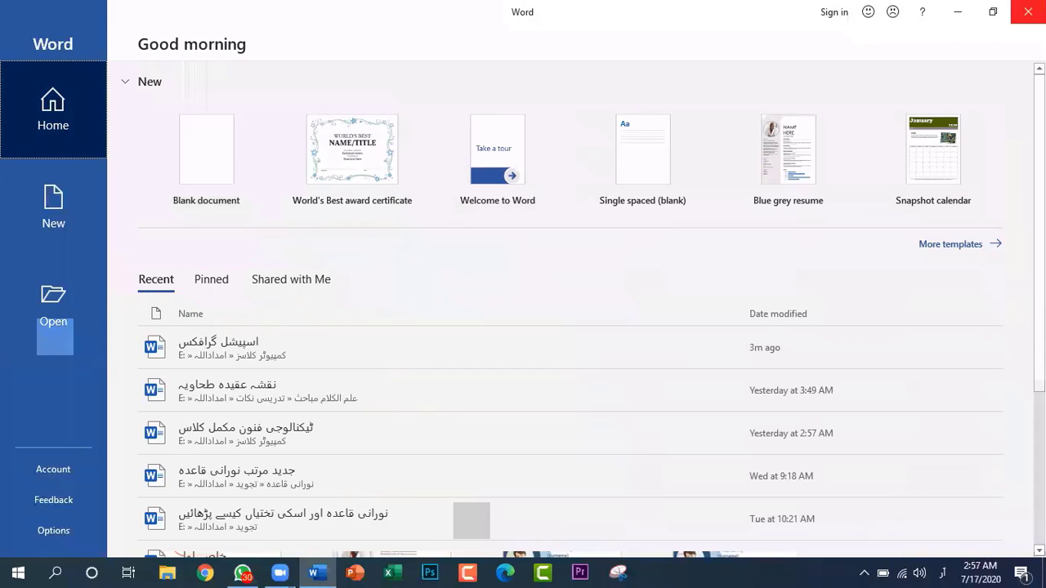
# Close the start window, open the document اسپیشل گرافکس from the کمپیوٹر کلاسز folder, and delete its text
pyautogui.click(1028, 12)
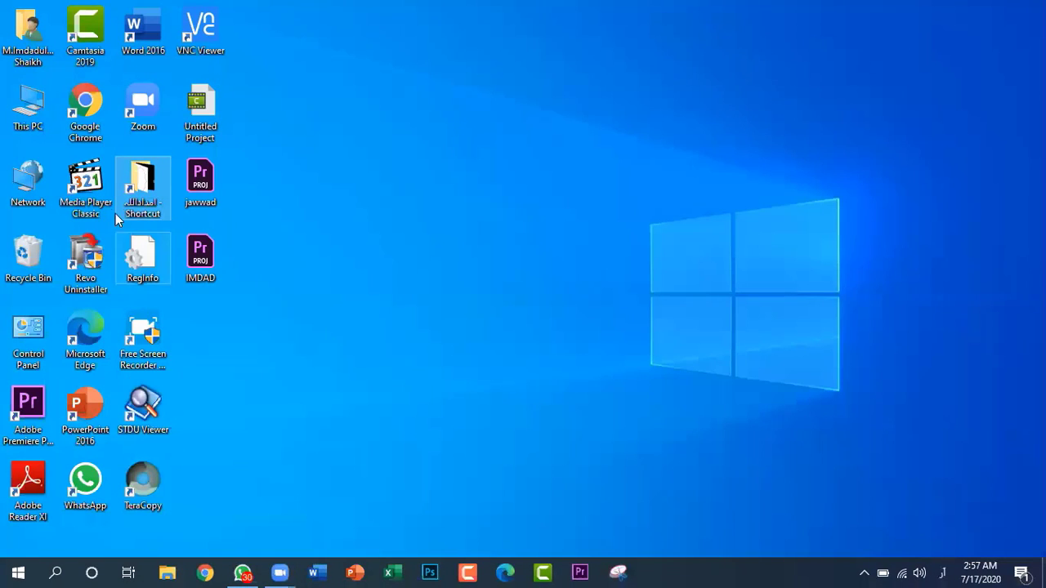
pyautogui.doubleClick(144, 193)
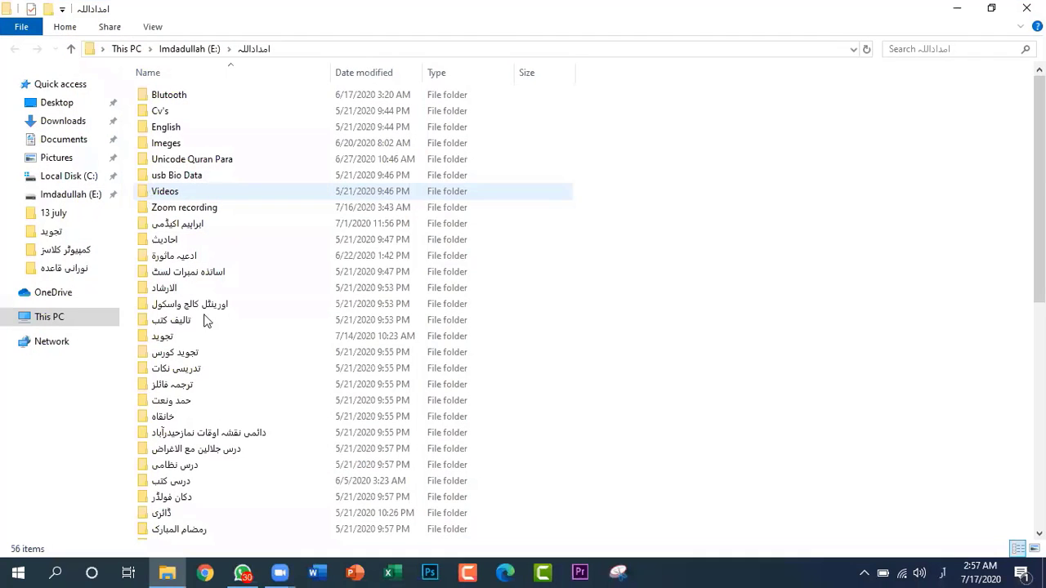
pyautogui.click(71, 251)
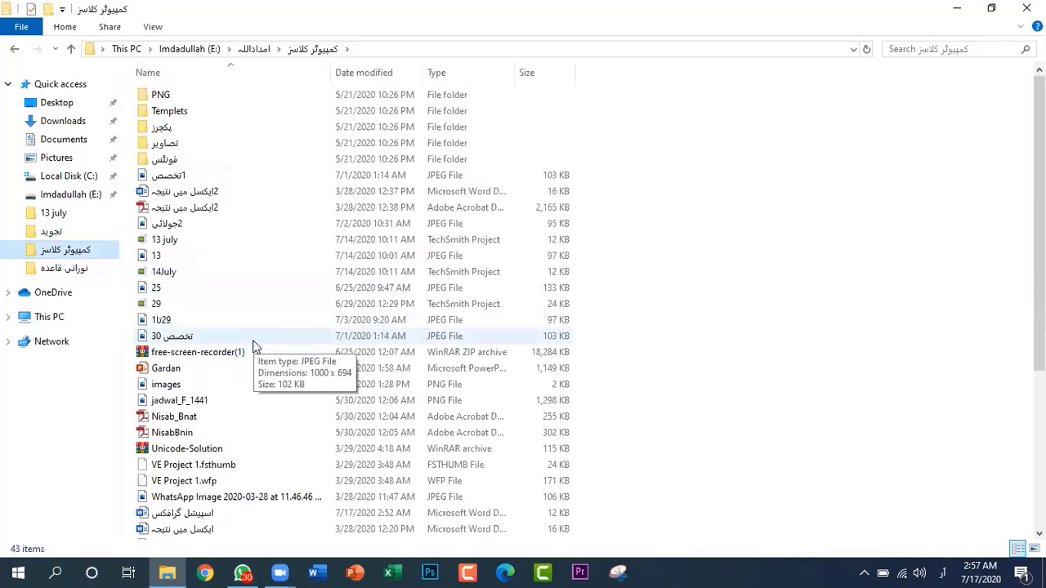
pyautogui.scroll(-5, 254, 347)
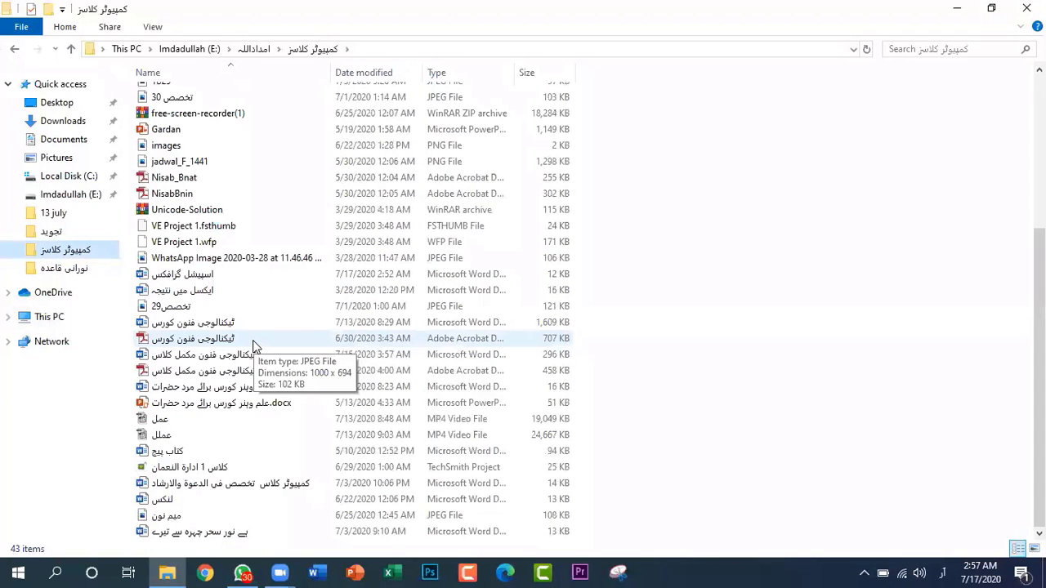
pyautogui.scroll(5, 254, 347)
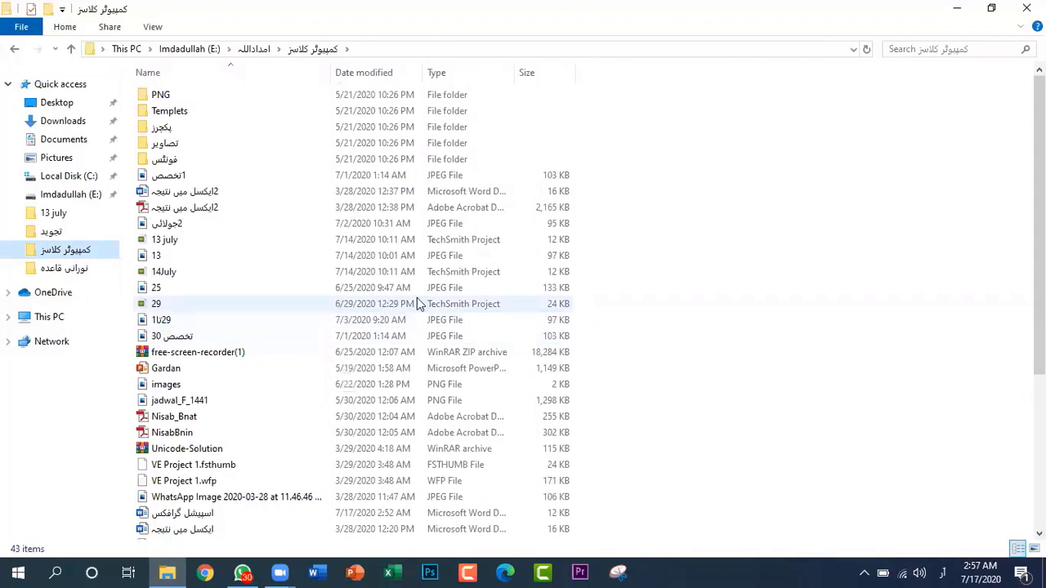
pyautogui.doubleClick(232, 510)
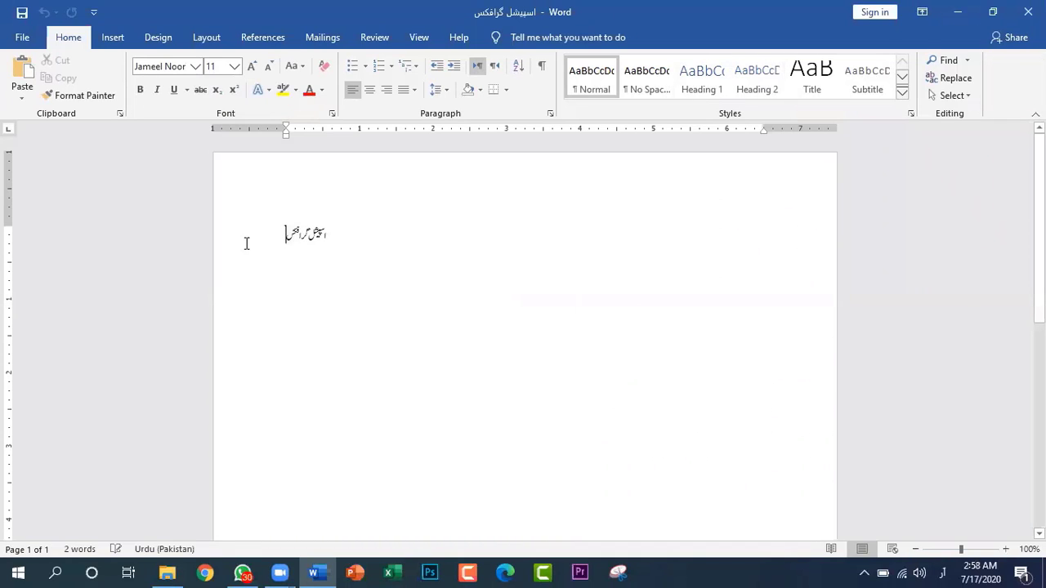
pyautogui.moveTo(285, 233); pyautogui.dragTo(327, 237)
pyautogui.press('Delete')
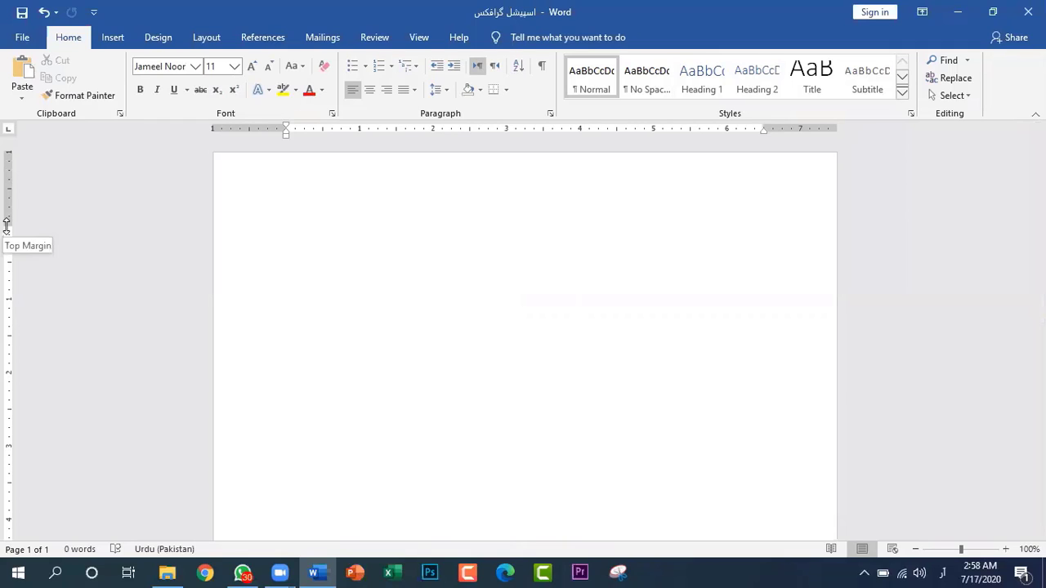
# Examine the top, bottom and right margin boundaries on the rulers and the left-to-right text direction option
pyautogui.moveTo(6, 224); pyautogui.dragTo(8, 228)
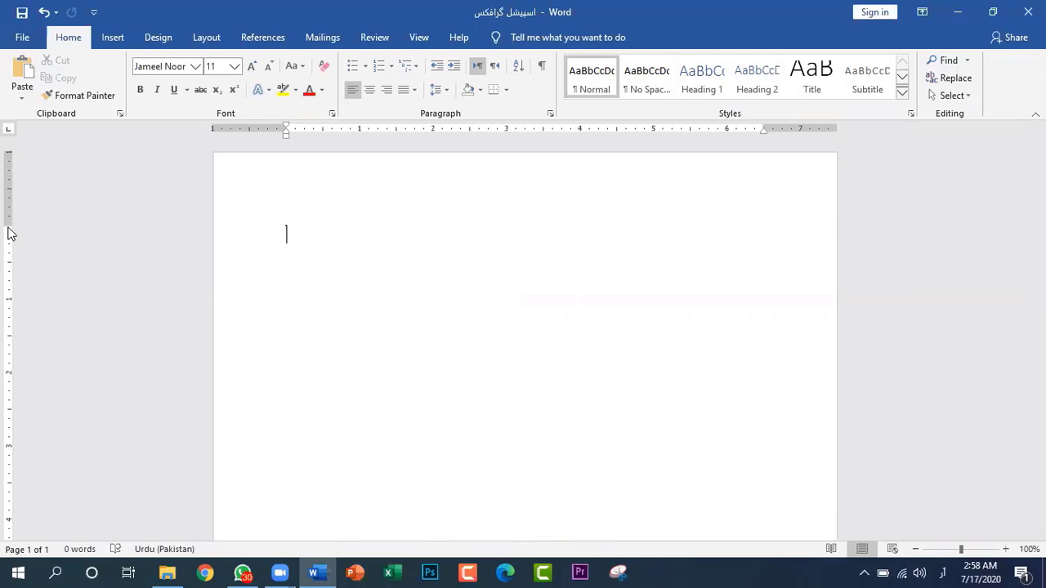
pyautogui.scroll(-10, 282, 341)
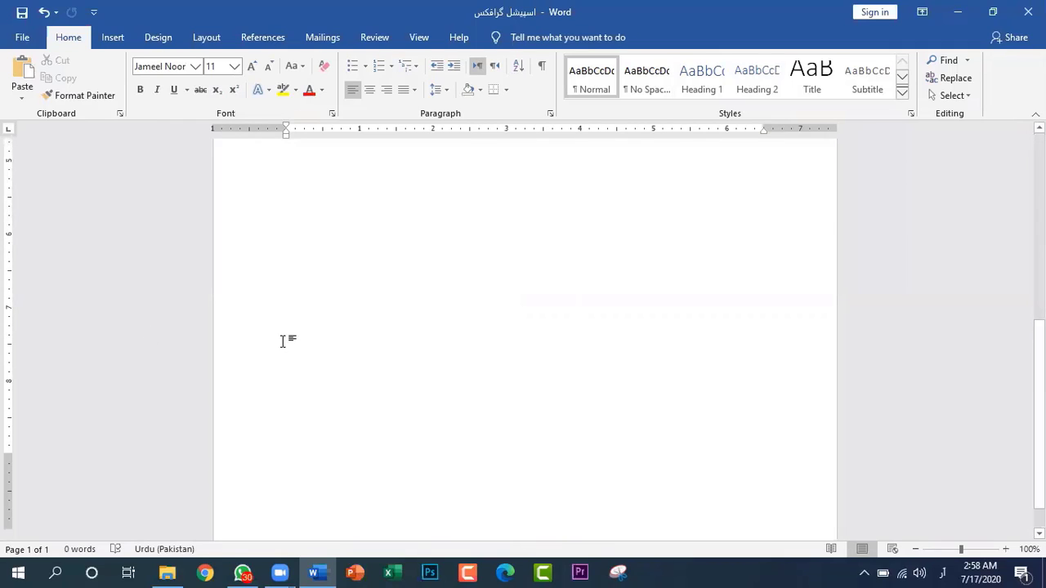
pyautogui.click(7, 454)
pyautogui.scroll(10, 525, 302)
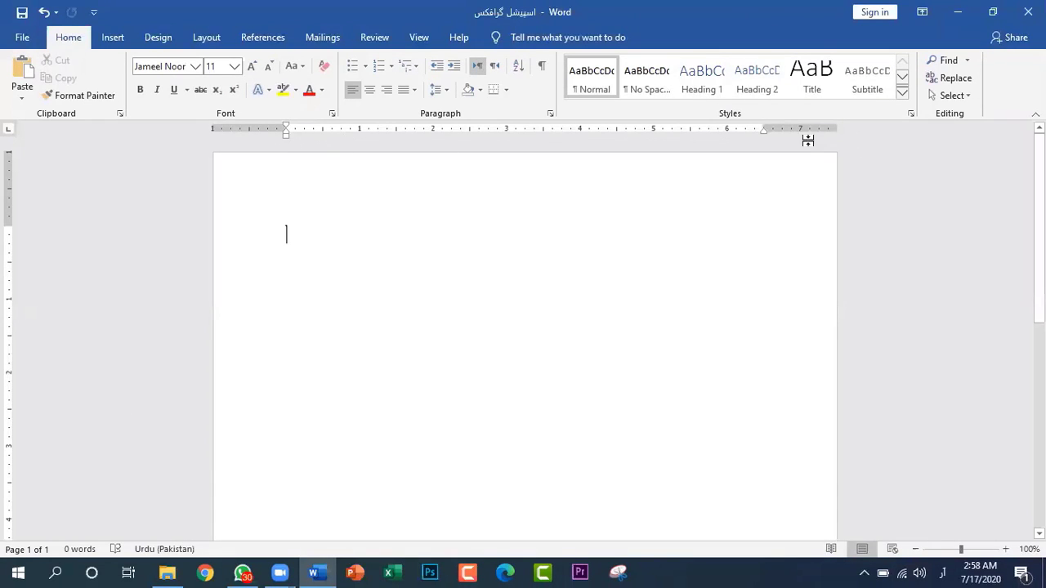
pyautogui.click(763, 126)
pyautogui.click(480, 68)
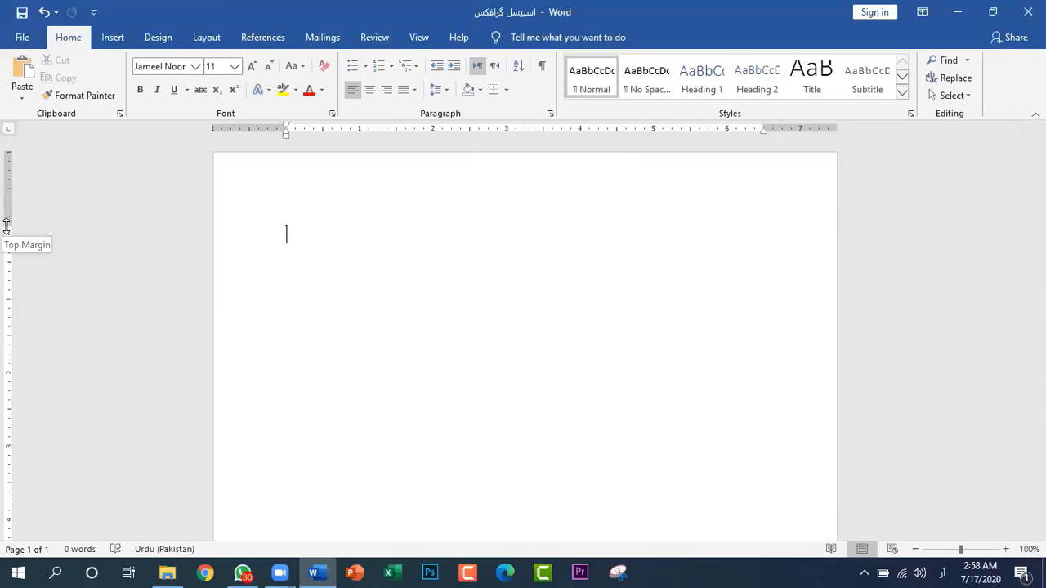
# Reduce all four page margins on the rulers, setting the left and right margins to about 0.5 inch
pyautogui.moveTo(7, 224); pyautogui.dragTo(7, 185)
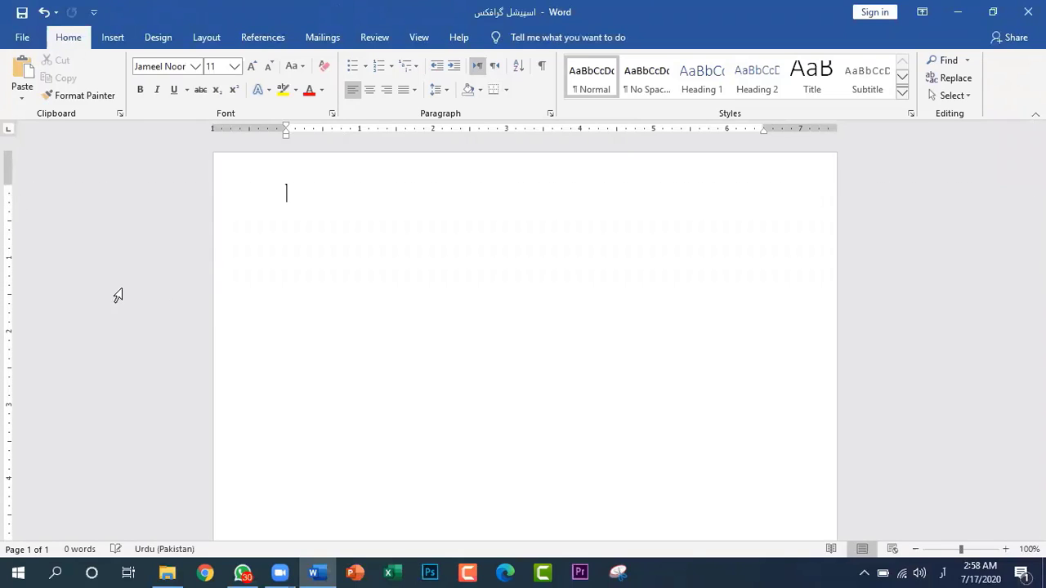
pyautogui.scroll(-5, 287, 335)
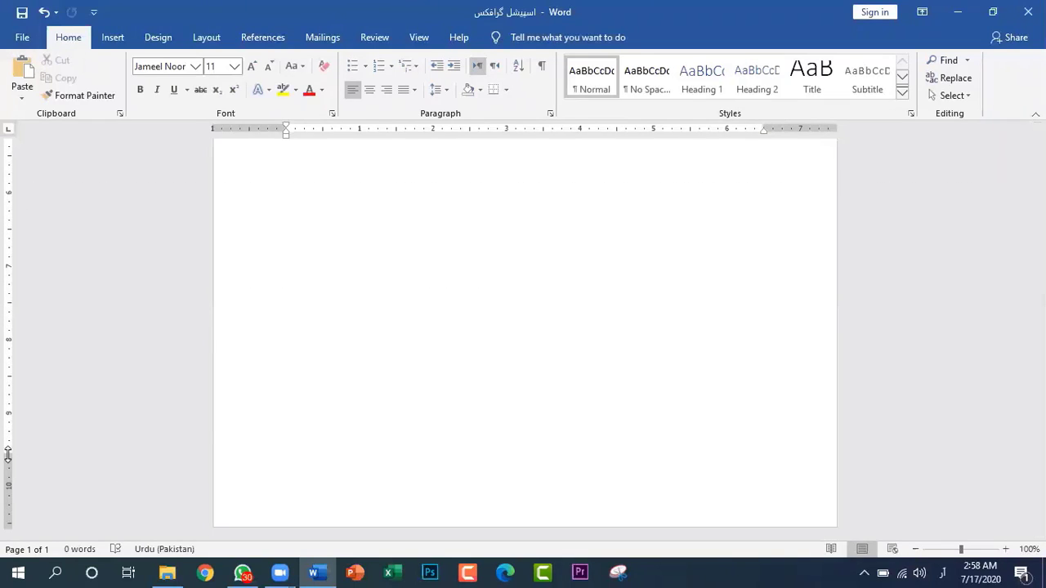
pyautogui.moveTo(7, 456); pyautogui.dragTo(6, 502)
pyautogui.scroll(5, 414, 417)
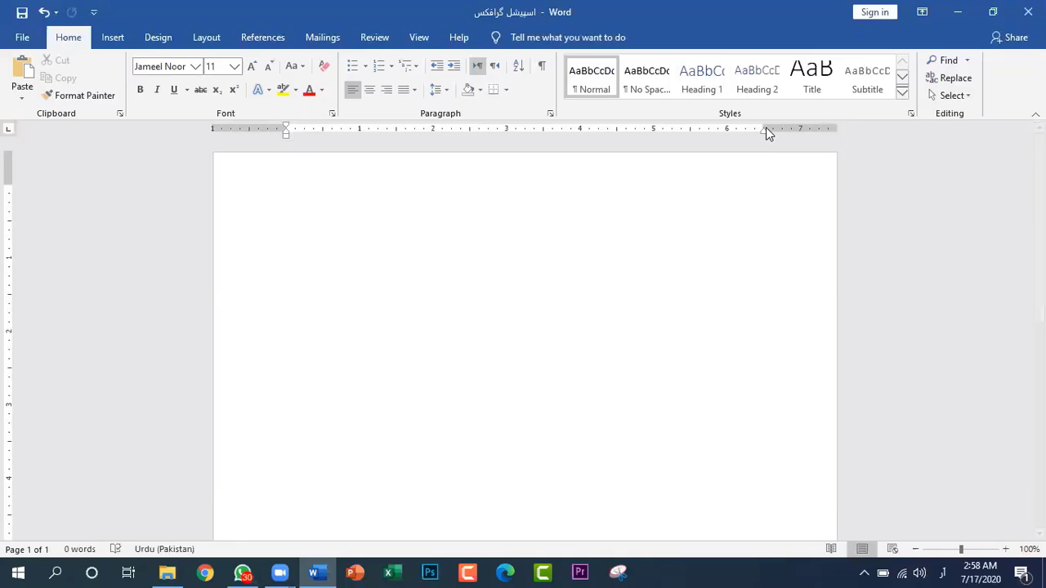
pyautogui.moveTo(764, 127); pyautogui.dragTo(800, 127)
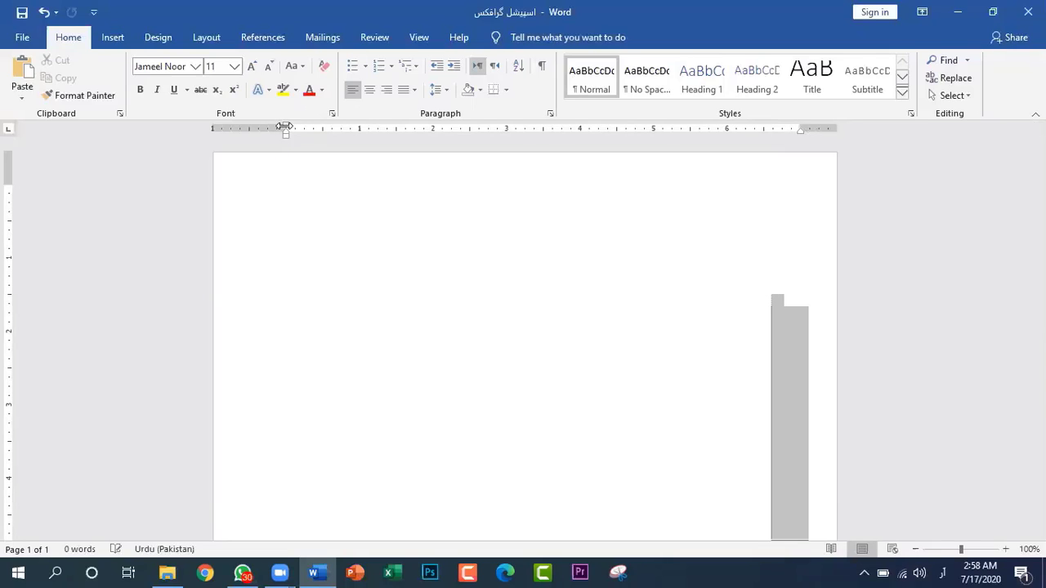
pyautogui.moveTo(285, 129); pyautogui.dragTo(254, 129)
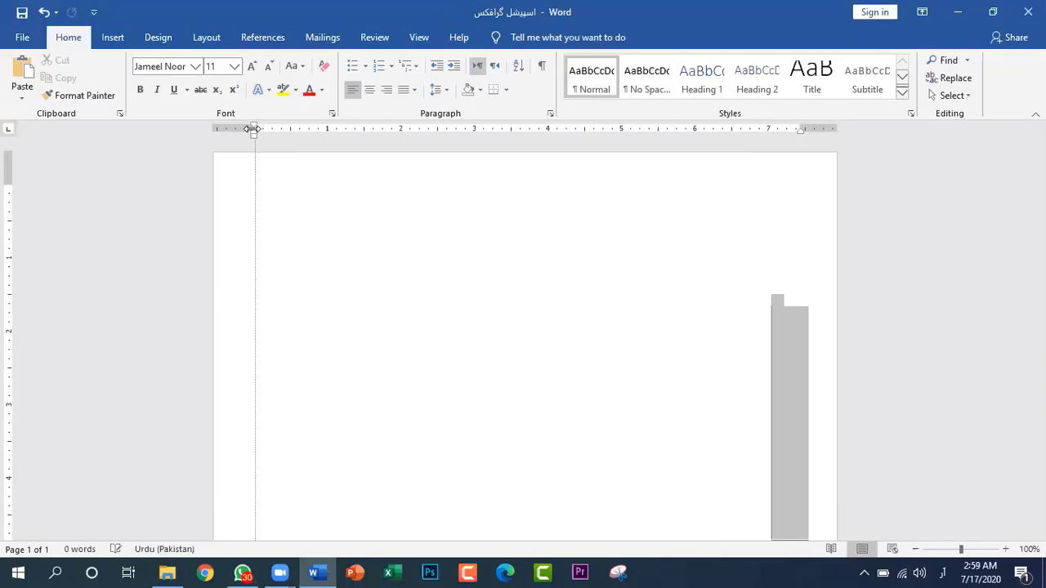
pyautogui.moveTo(253, 129); pyautogui.dragTo(249, 129)
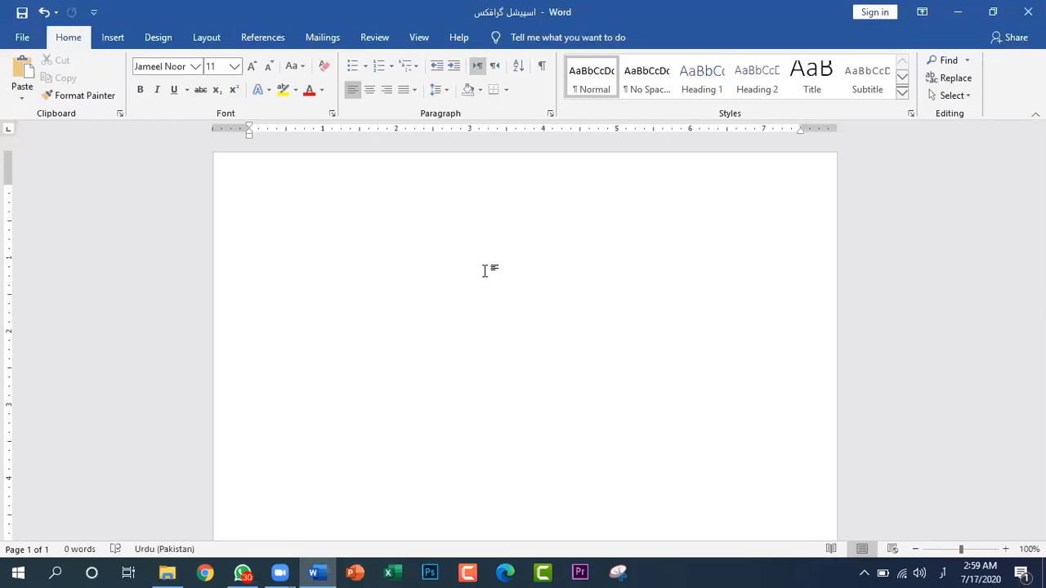
pyautogui.write('آسم')
pyautogui.press('BackSpace')
pyautogui.press('BackSpace')
pyautogui.press('BackSpace')
# Switch the keyboard language to English (United States) and write "Allah" on the first line of the page
pyautogui.click(942, 573)
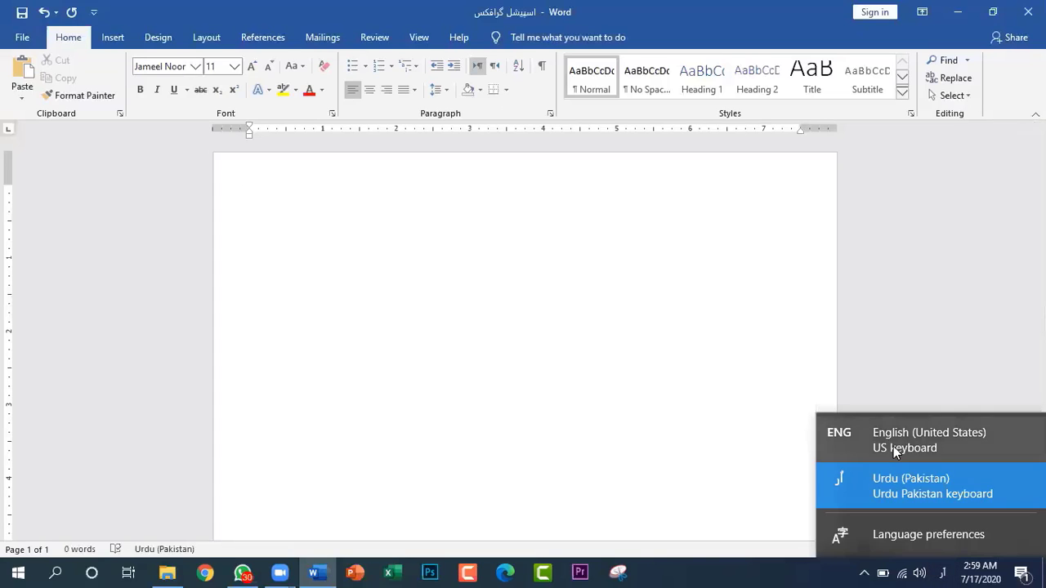
pyautogui.click(893, 446)
pyautogui.write('Allah')
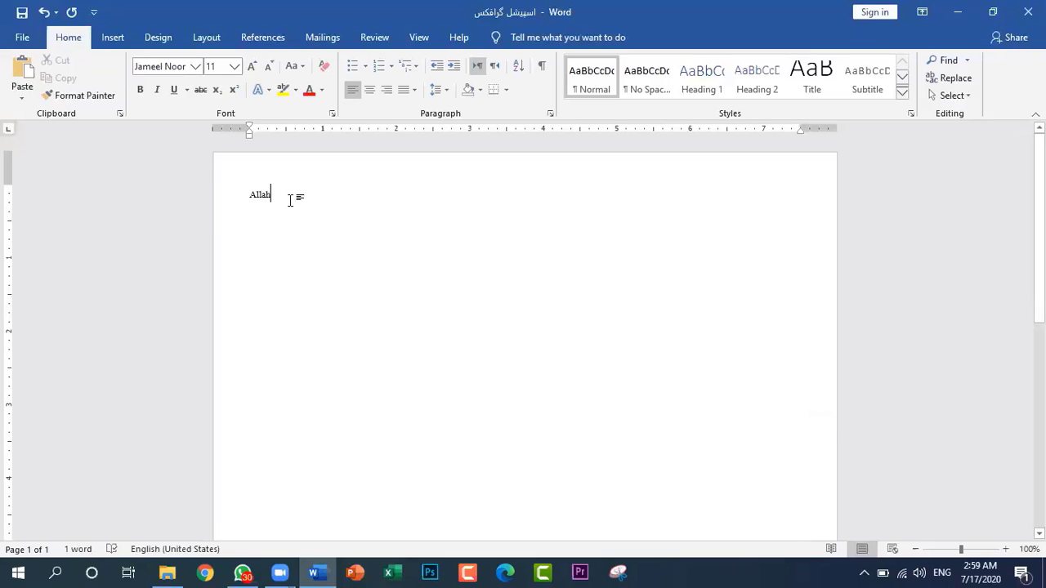
# Start a new line below "Allah", switch the keyboard language to Urdu (Pakistan), and set the line to right-to-left text direction
pyautogui.moveTo(298, 196); pyautogui.dragTo(241, 202)
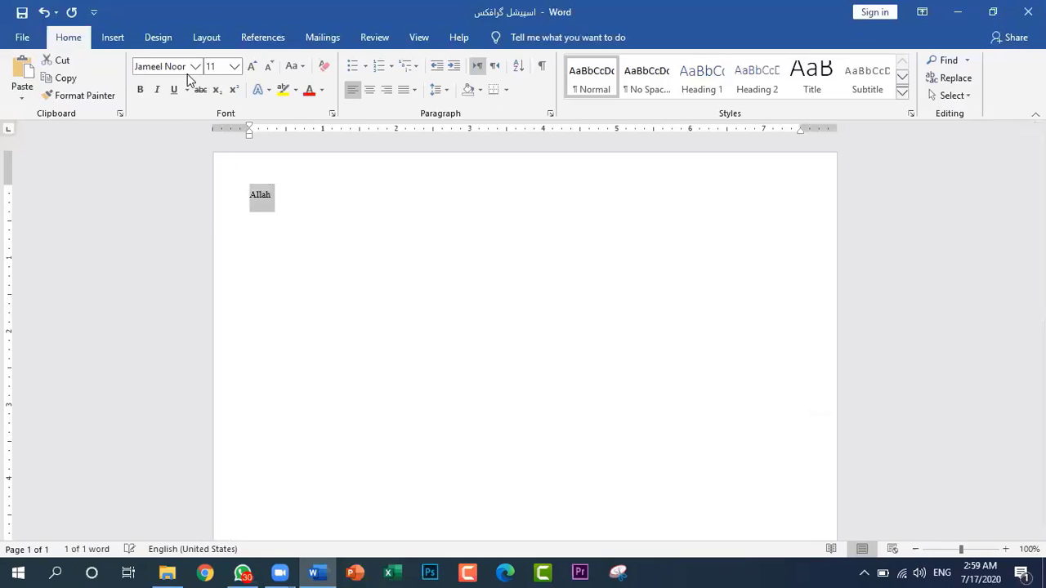
pyautogui.click(321, 213)
pyautogui.press('Return')
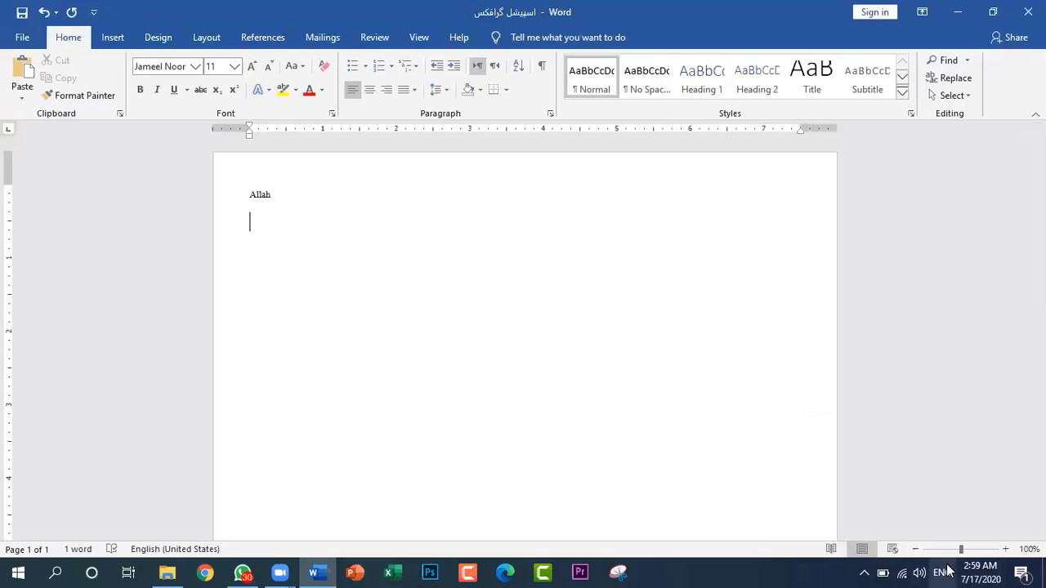
pyautogui.press('super+space')
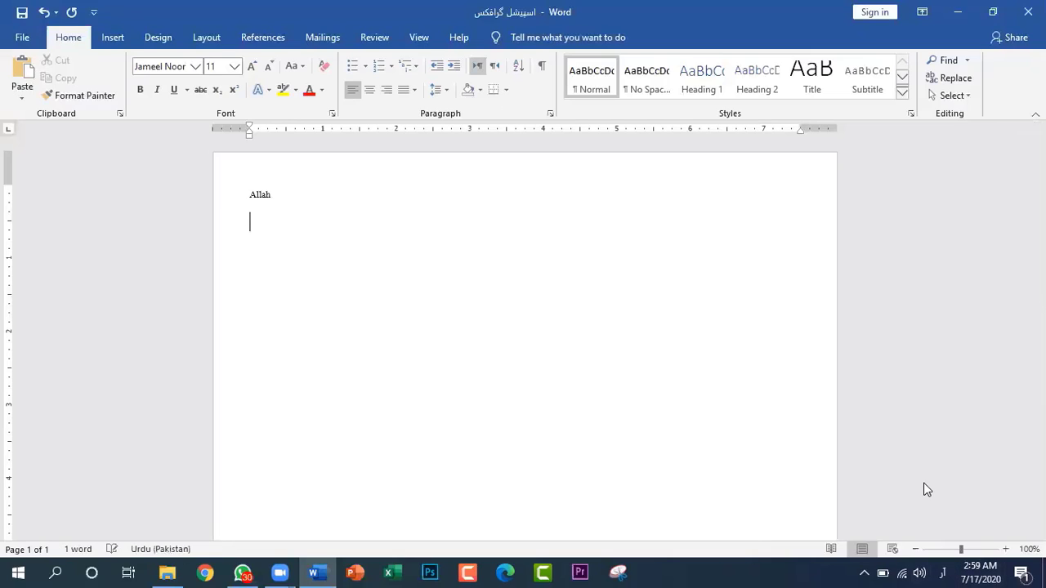
pyautogui.click(495, 67)
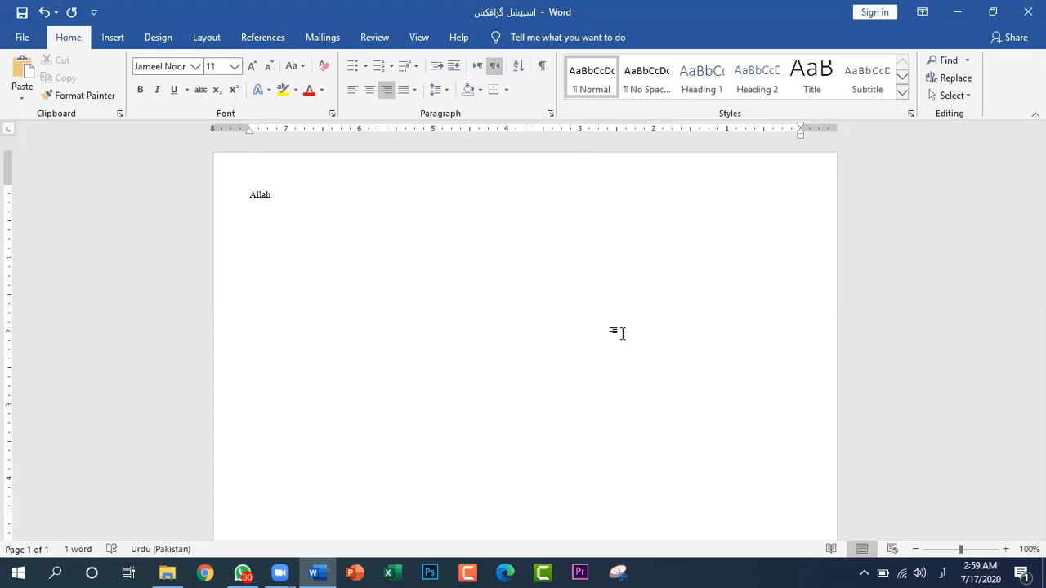
# Write "میں مسلمان ہوں" on the second line and check the extent of the Urdu text by selecting it
pyautogui.write('میں مسلمان')
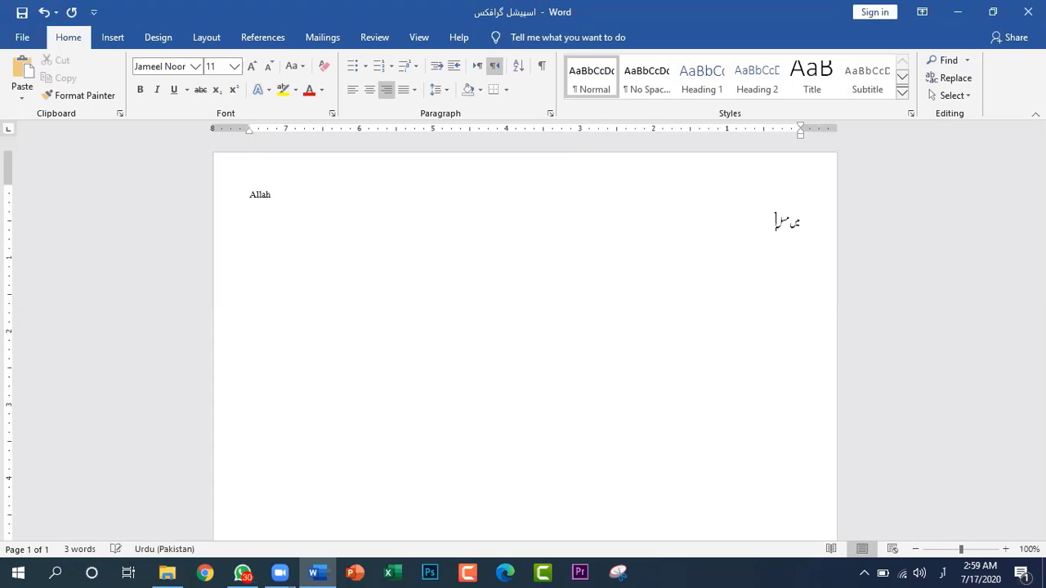
pyautogui.write(' ہوں')
pyautogui.moveTo(748, 226); pyautogui.dragTo(812, 227)
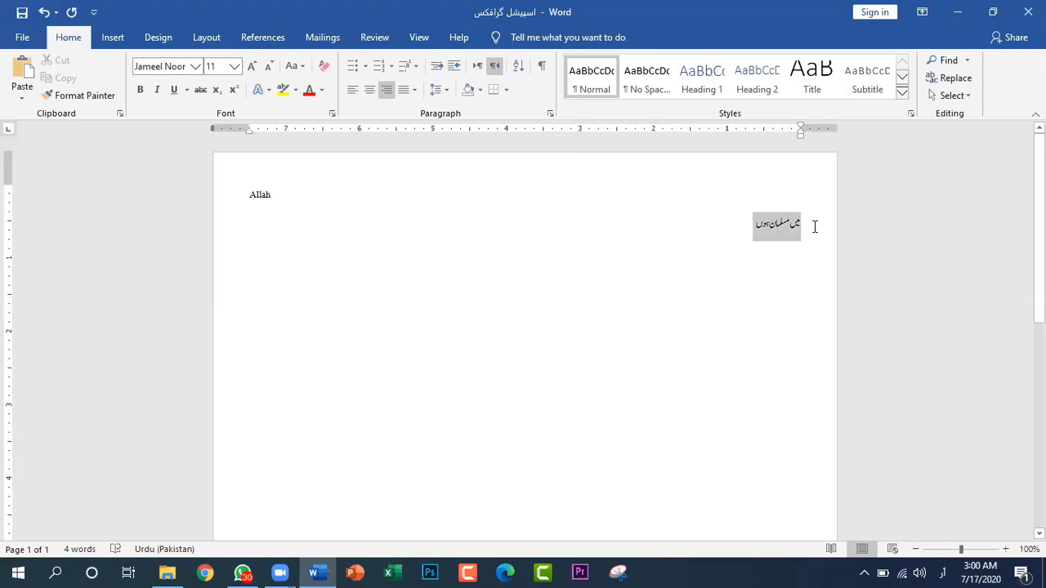
pyautogui.click(715, 245)
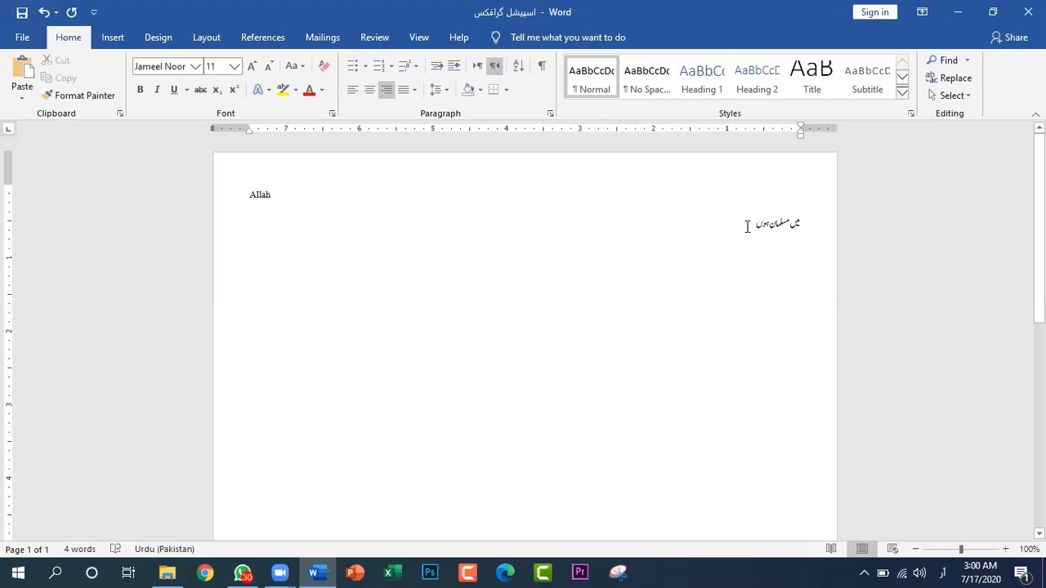
pyautogui.moveTo(751, 227); pyautogui.dragTo(821, 236)
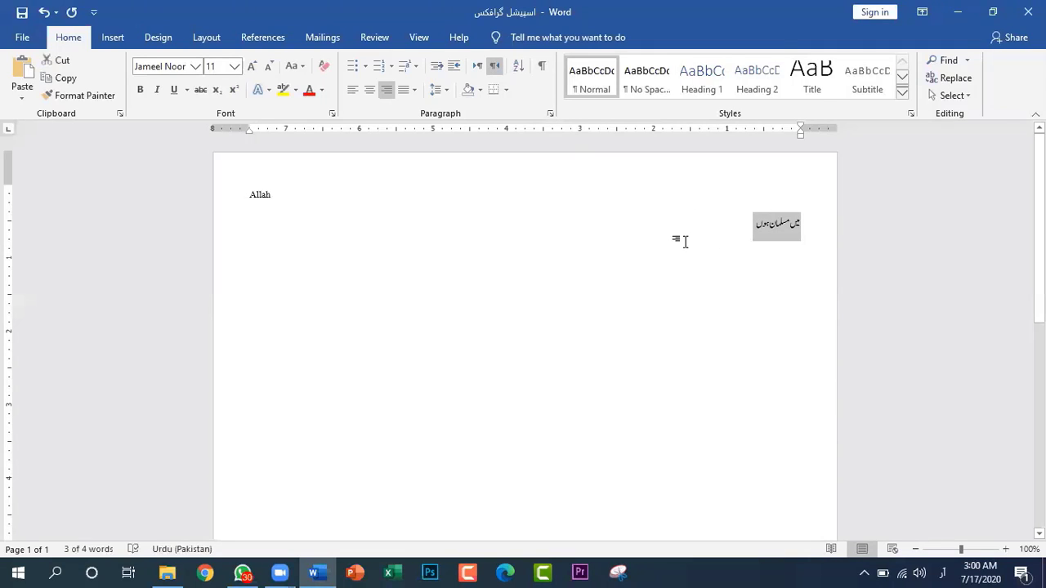
pyautogui.click(656, 241)
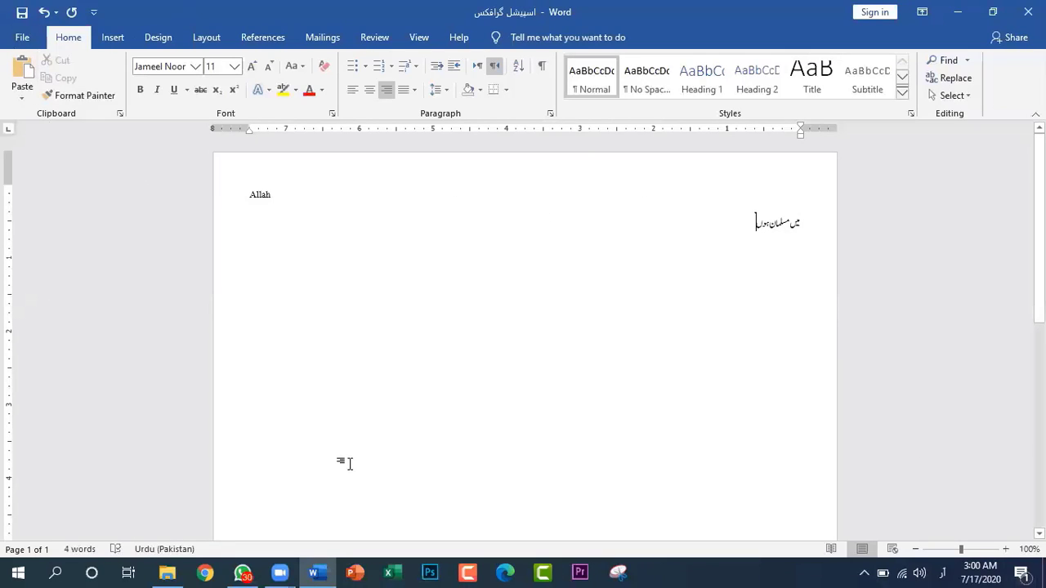
# Hide the document's rulers and show them again
pyautogui.click(375, 38)
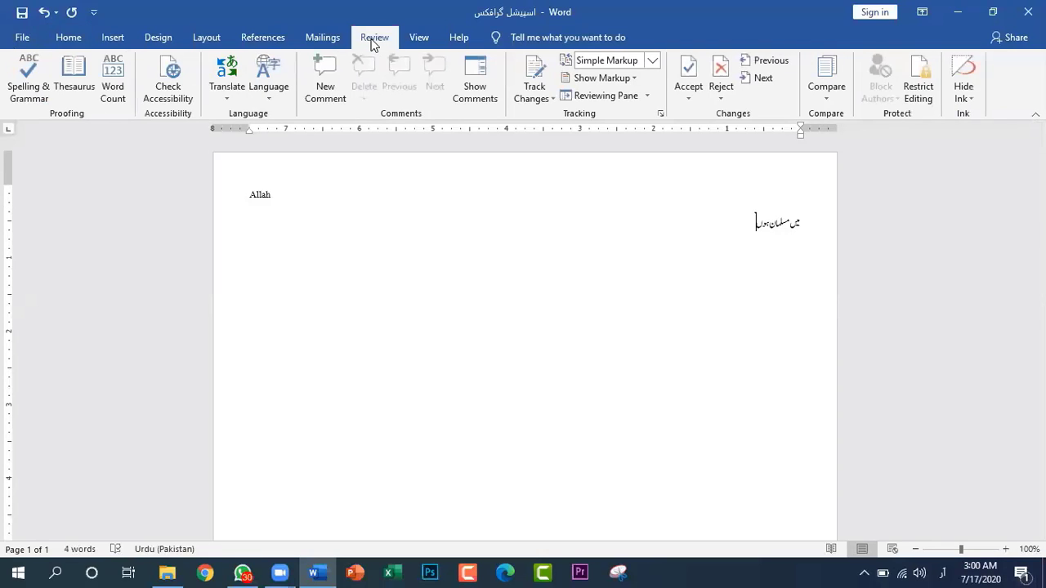
pyautogui.click(418, 38)
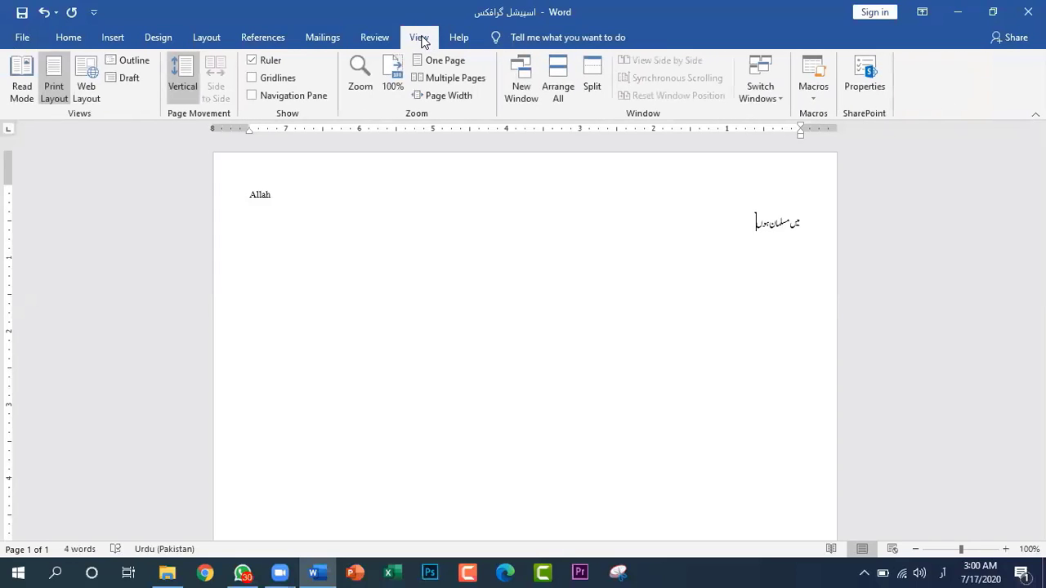
pyautogui.click(252, 61)
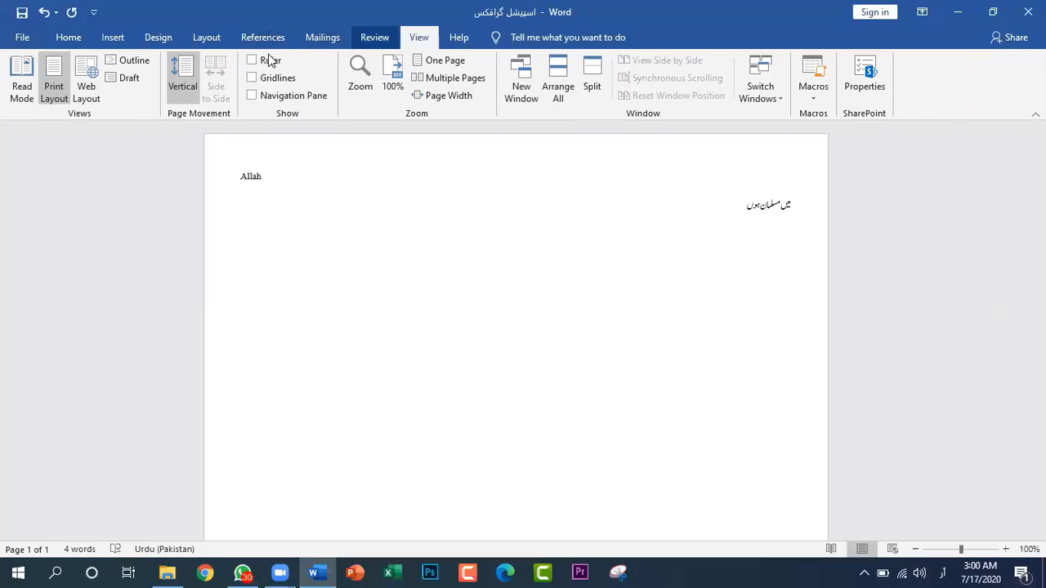
pyautogui.click(255, 62)
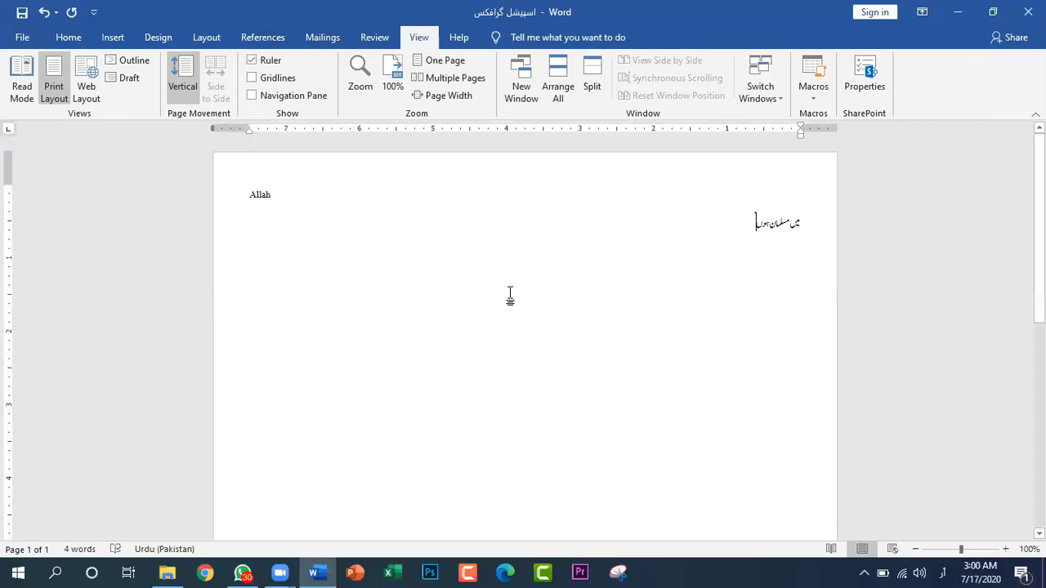
# Paste the copied Zoom meeting invitation, including its meeting passcode, after the Urdu text and remove the pasted content again
pyautogui.click(66, 39)
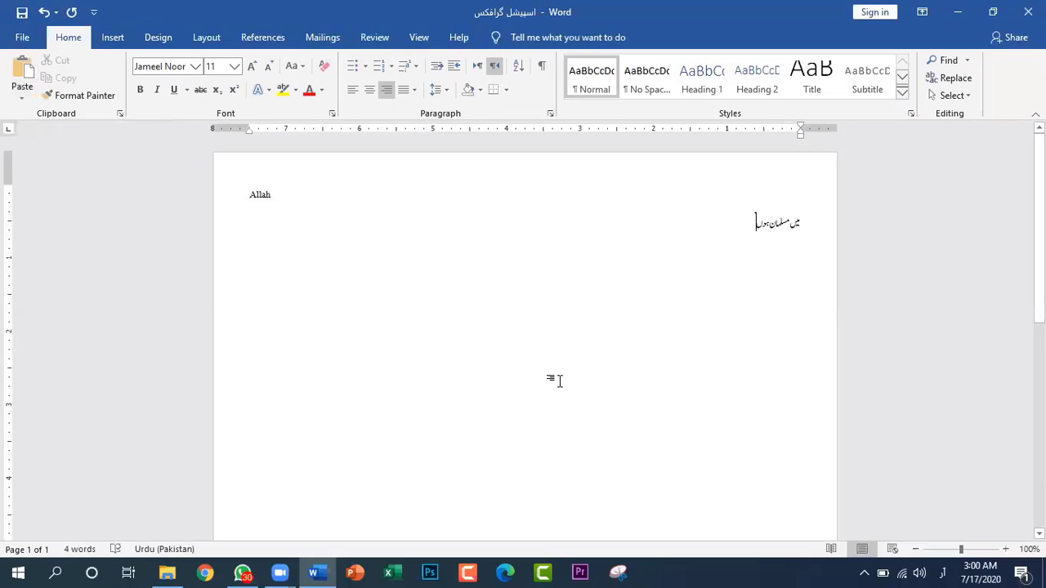
pyautogui.click(14, 87)
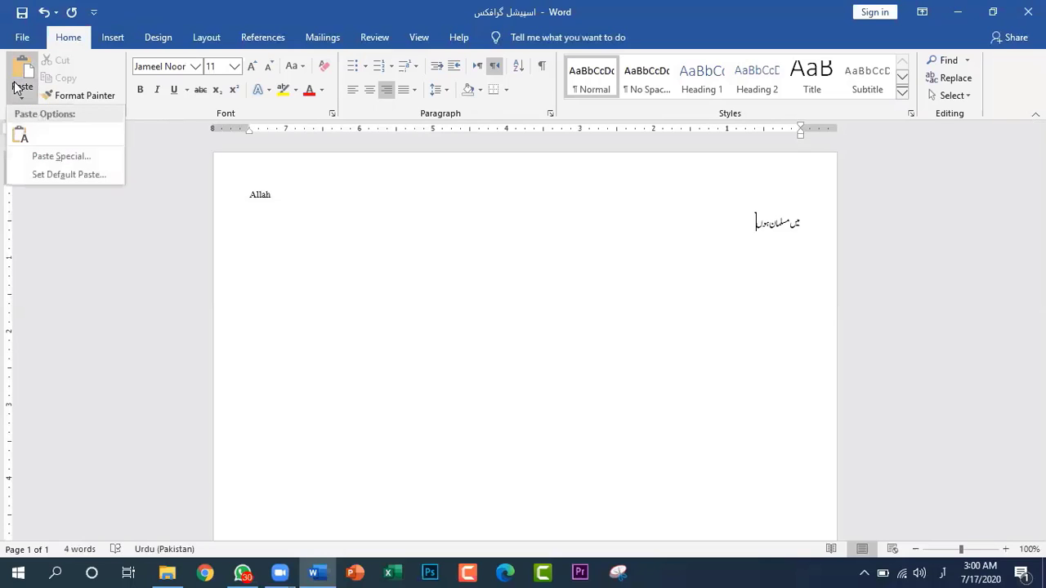
pyautogui.click(23, 70)
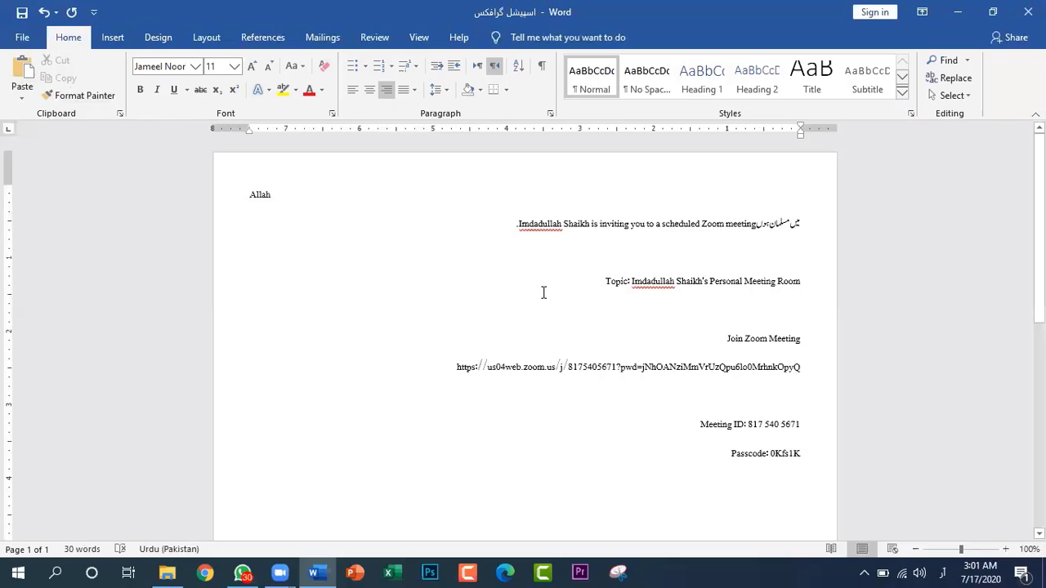
pyautogui.moveTo(502, 219); pyautogui.dragTo(517, 246)
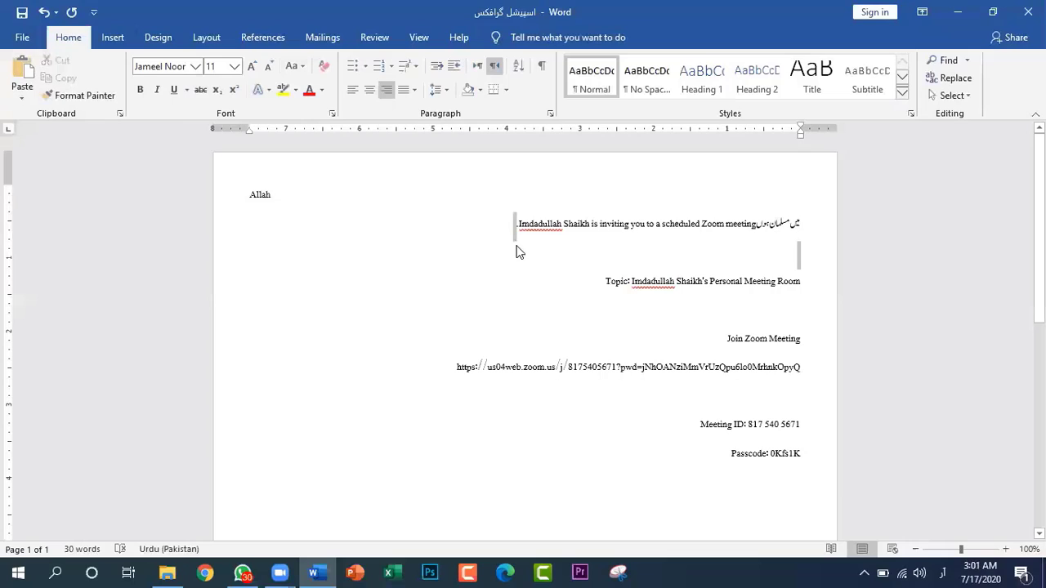
pyautogui.press('BackSpace')
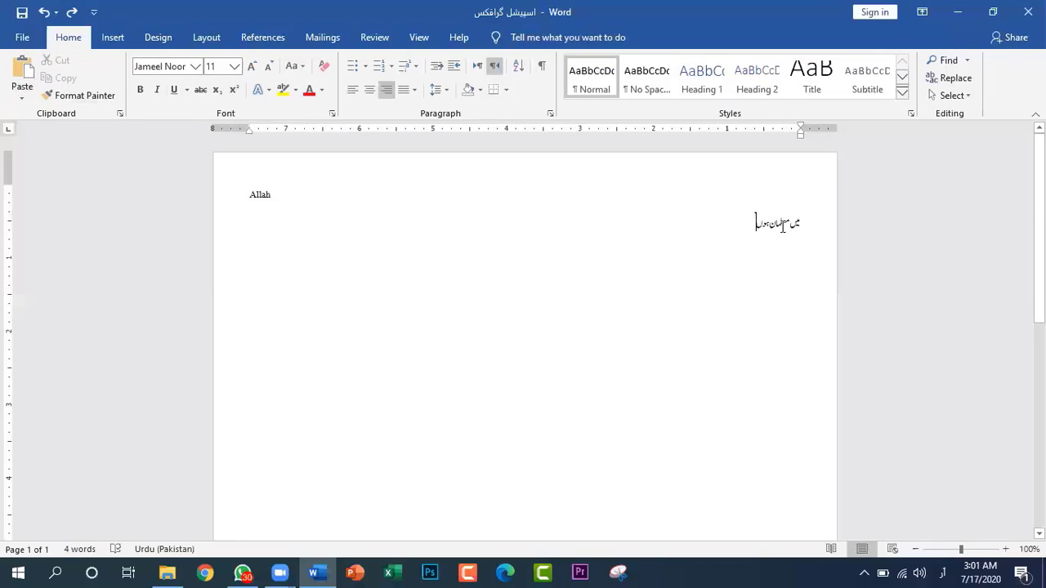
# Cut the last two letters of "Allah" on the first line and undo the cut
pyautogui.moveTo(753, 226); pyautogui.dragTo(810, 226)
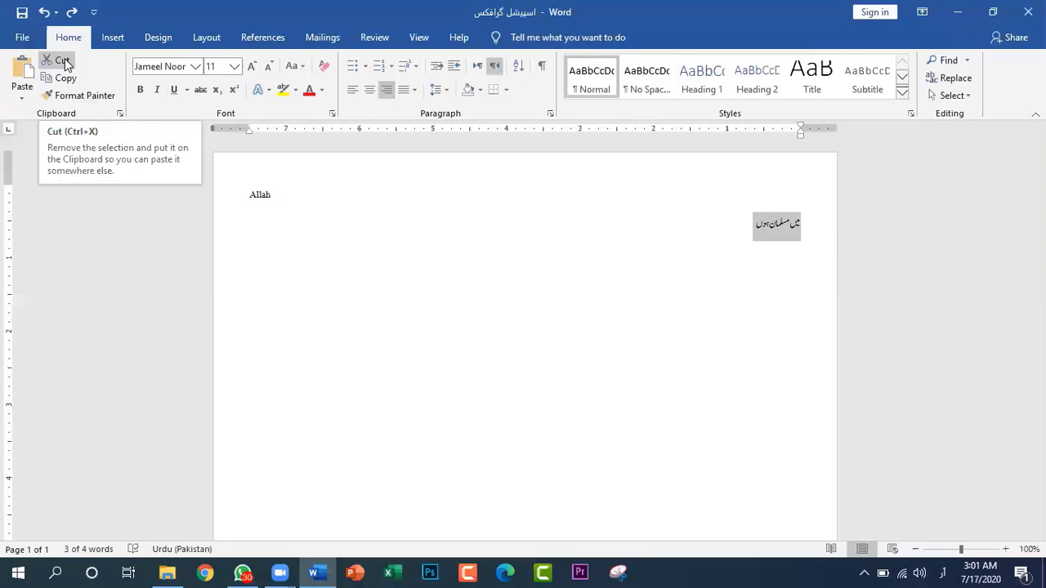
pyautogui.click(273, 196)
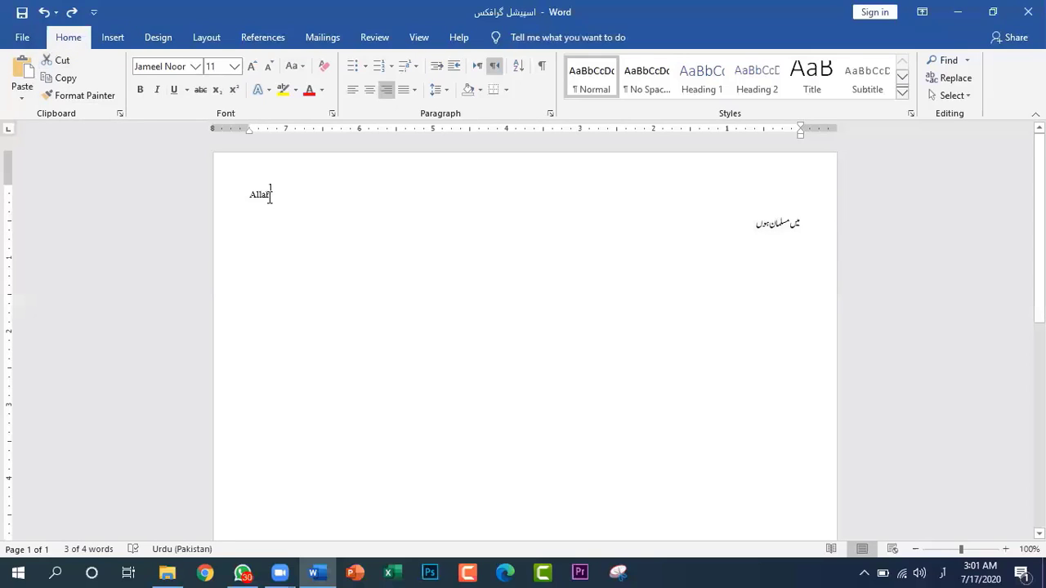
pyautogui.doubleClick(263, 197)
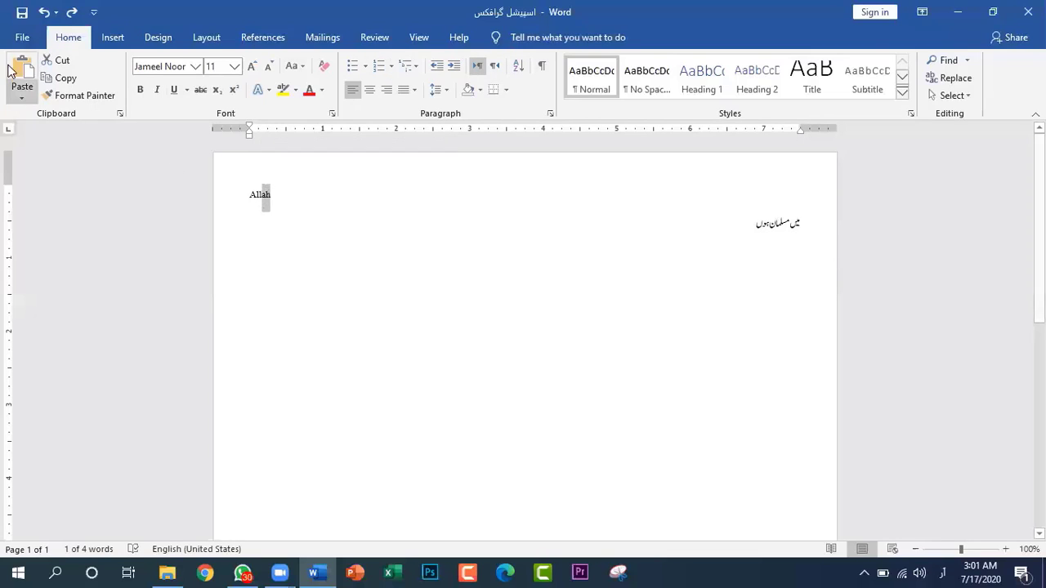
pyautogui.click(61, 58)
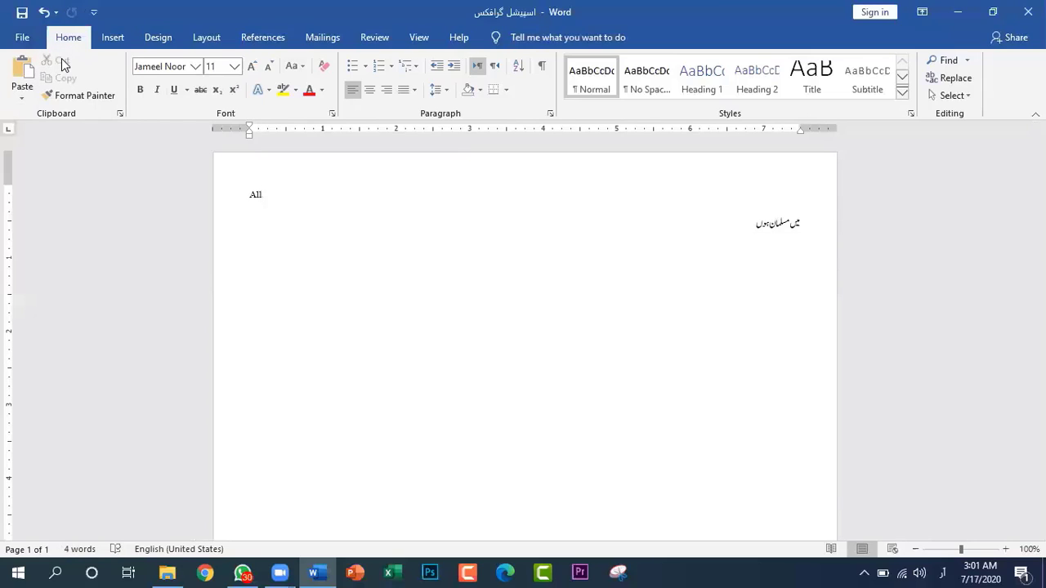
pyautogui.hotkey('ctrl', 'z')
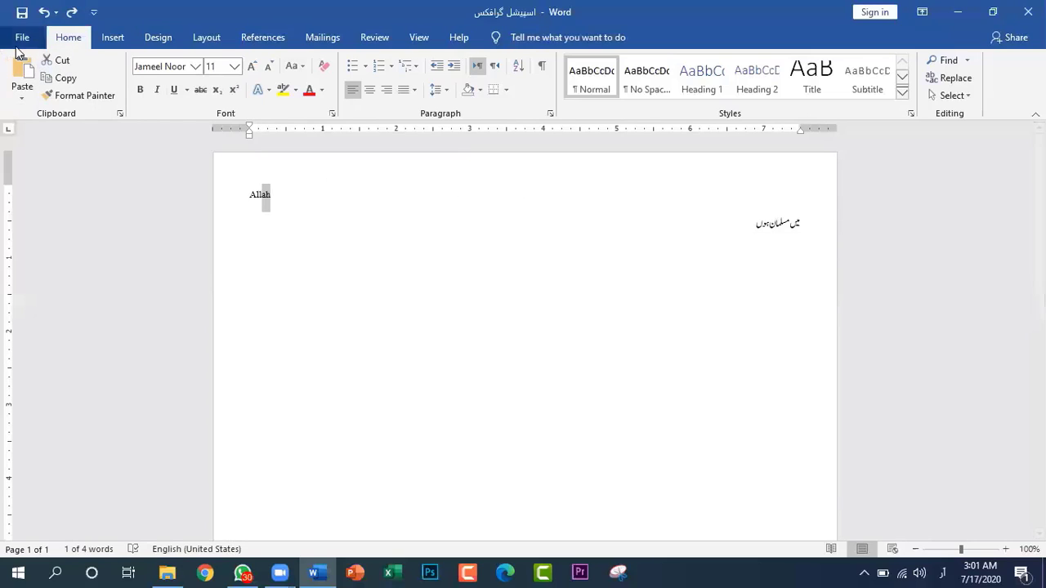
# Copy the Urdu sentence on the second line to the clipboard and clear the selection
pyautogui.moveTo(751, 218); pyautogui.dragTo(842, 222)
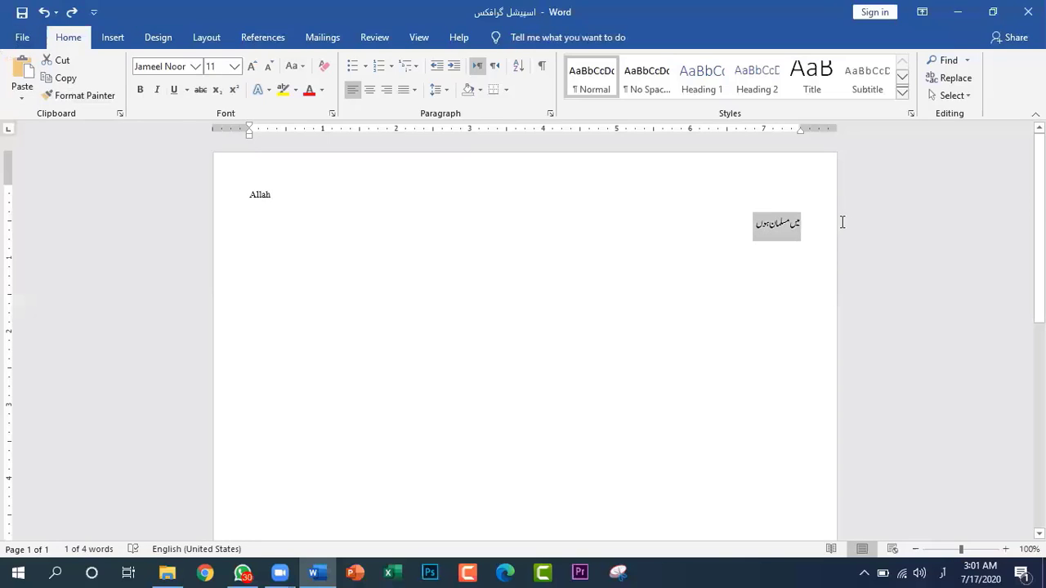
pyautogui.click(60, 81)
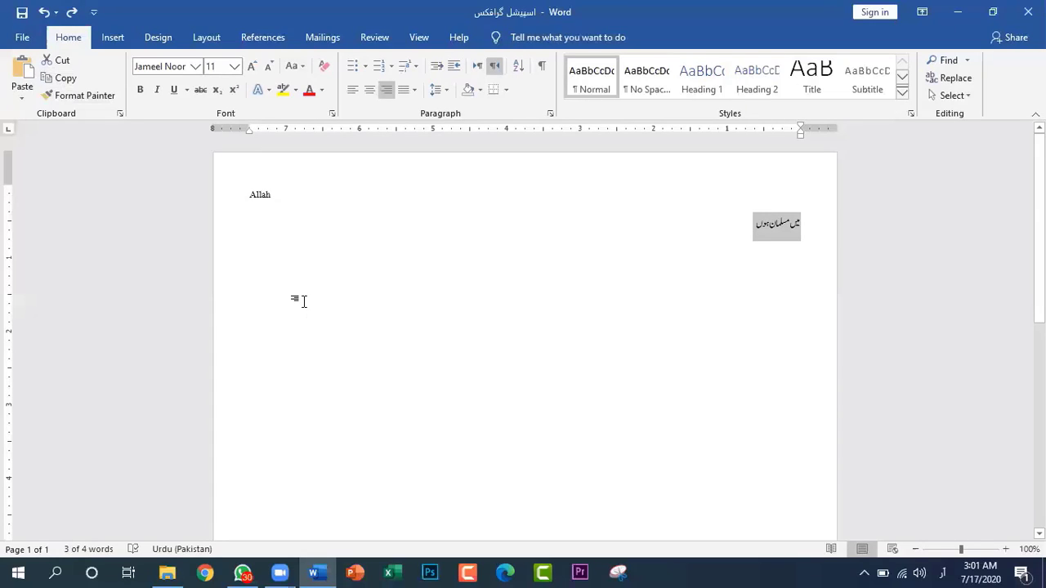
pyautogui.click(632, 350)
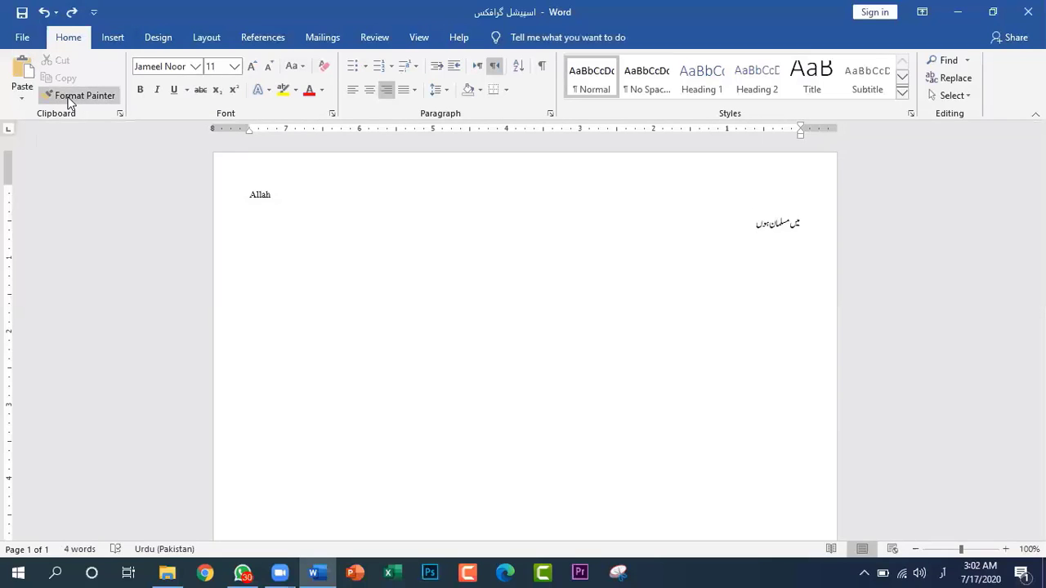
# Examine the available fonts in the font list, from the theme and recently used fonts through the Al Qalam fonts
pyautogui.click(195, 67)
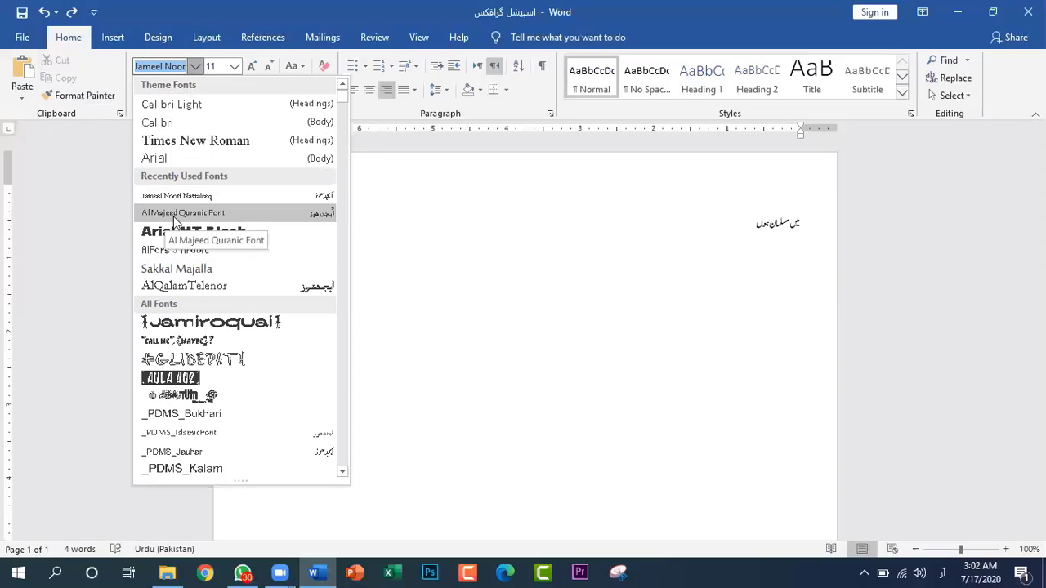
pyautogui.scroll(-8, 219, 237)
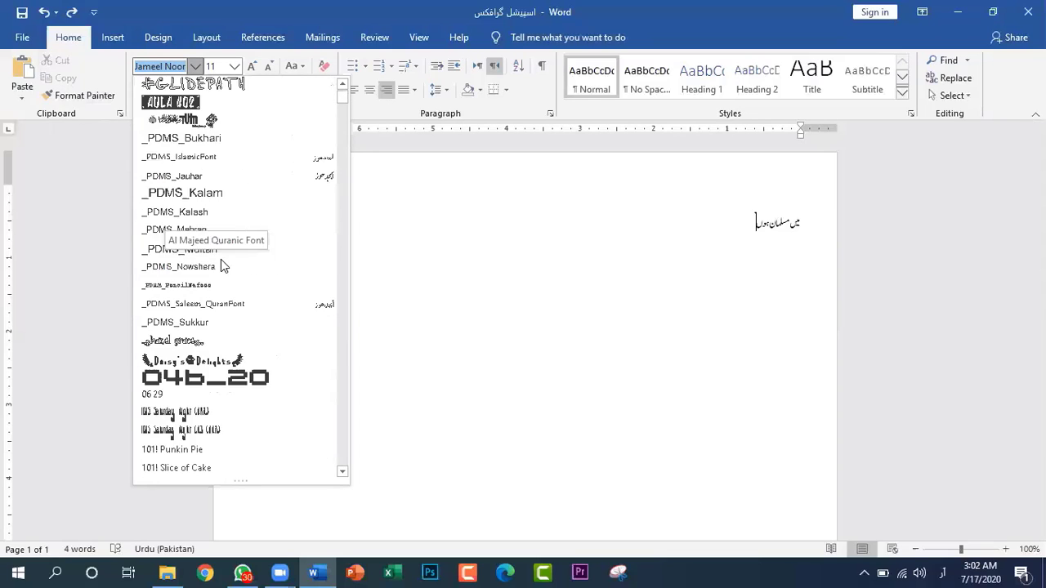
pyautogui.scroll(-15, 220, 264)
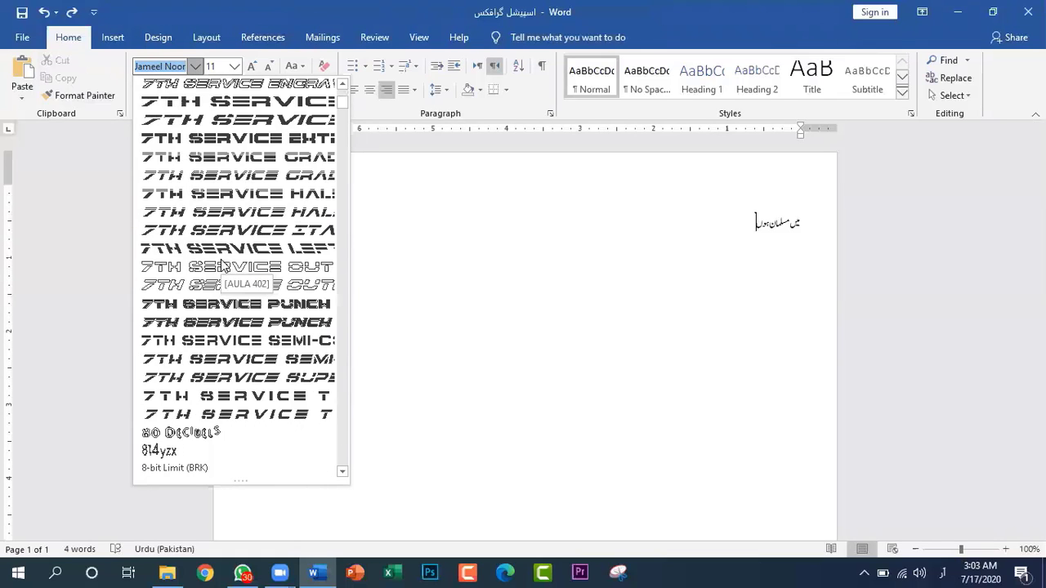
pyautogui.scroll(-8, 221, 264)
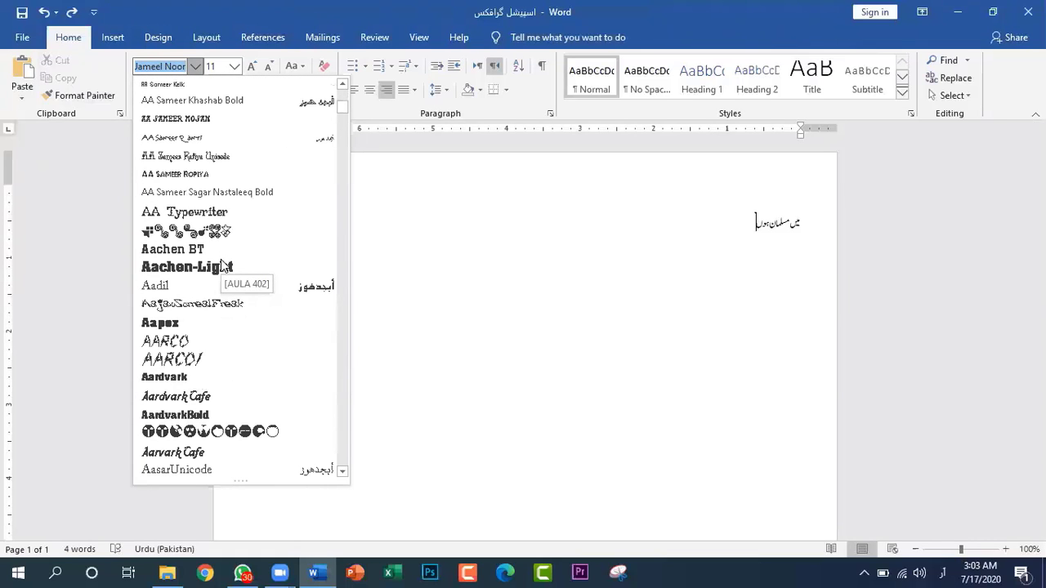
pyautogui.scroll(3, 221, 263)
pyautogui.scroll(-3, 311, 235)
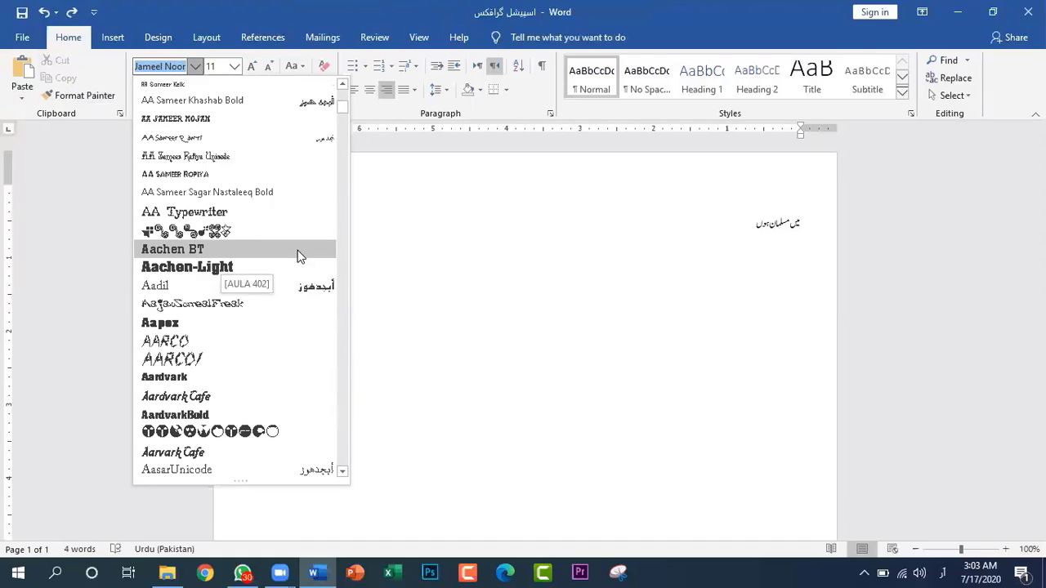
pyautogui.scroll(-15, 297, 256)
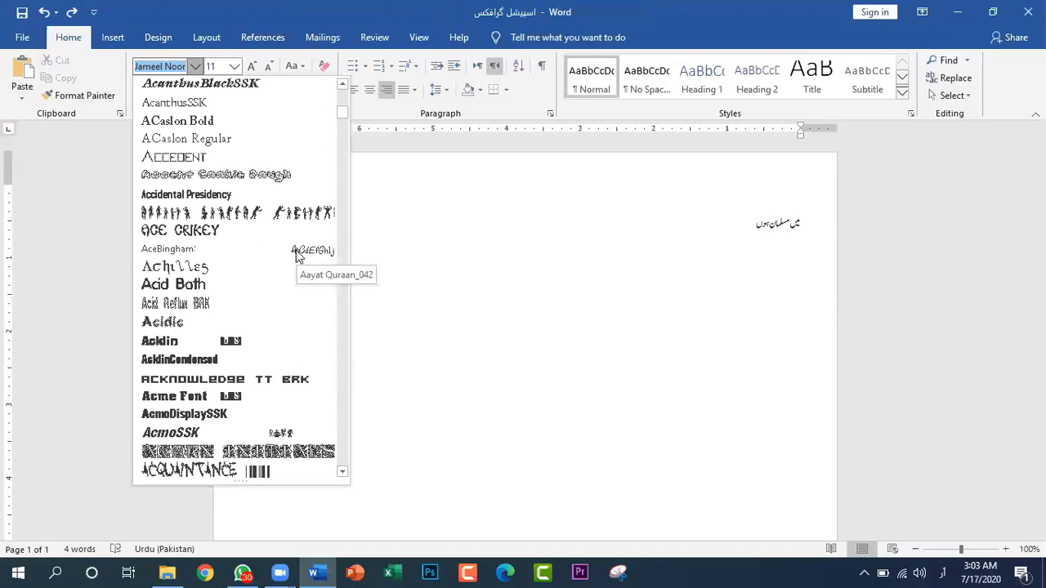
pyautogui.scroll(-20, 296, 250)
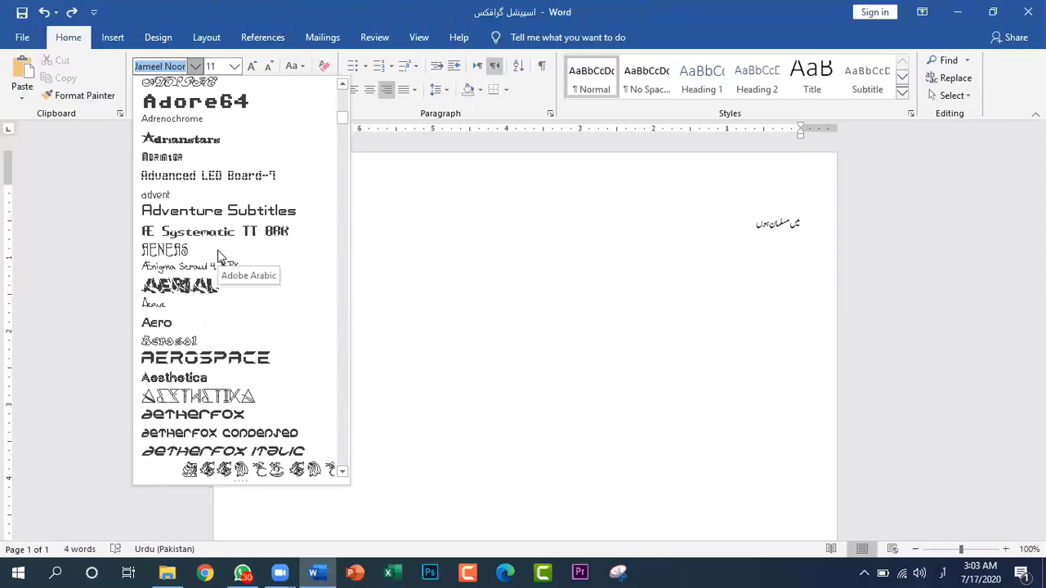
pyautogui.scroll(-20, 219, 257)
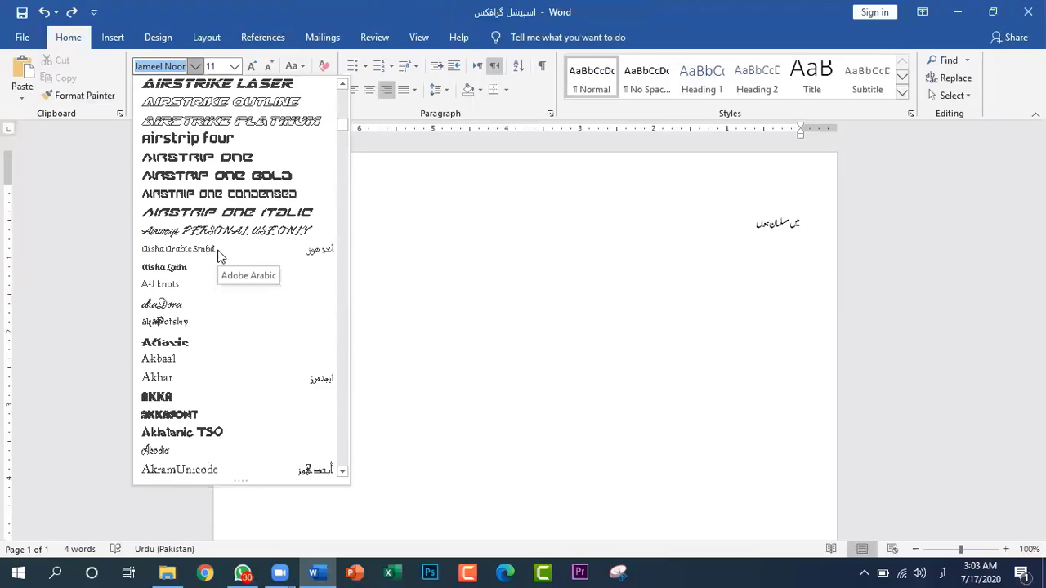
pyautogui.scroll(-6, 214, 254)
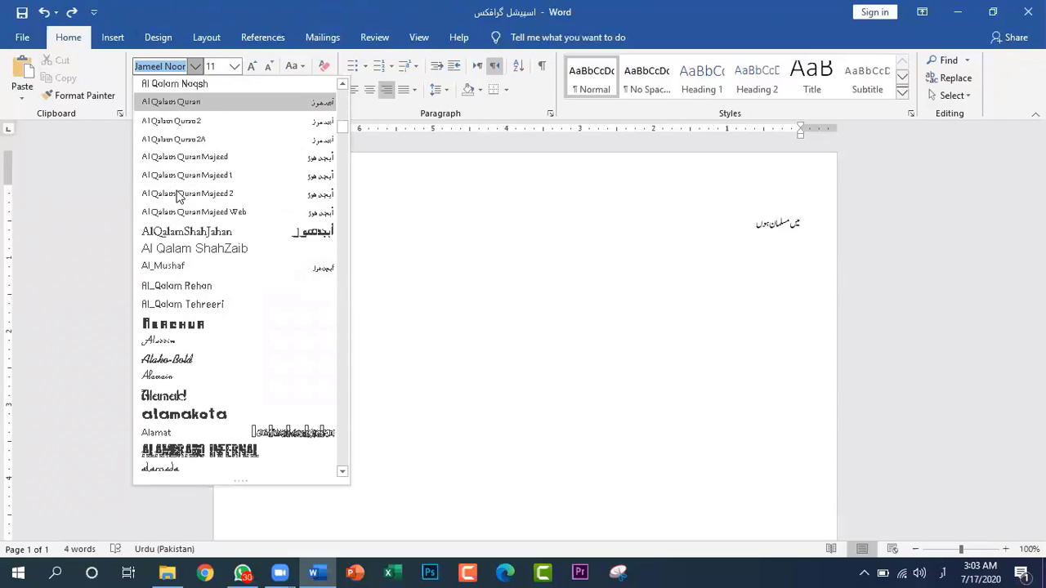
# Change the font of the Urdu sentence on the second line to Al Majeed Quranic Font
pyautogui.click(196, 66)
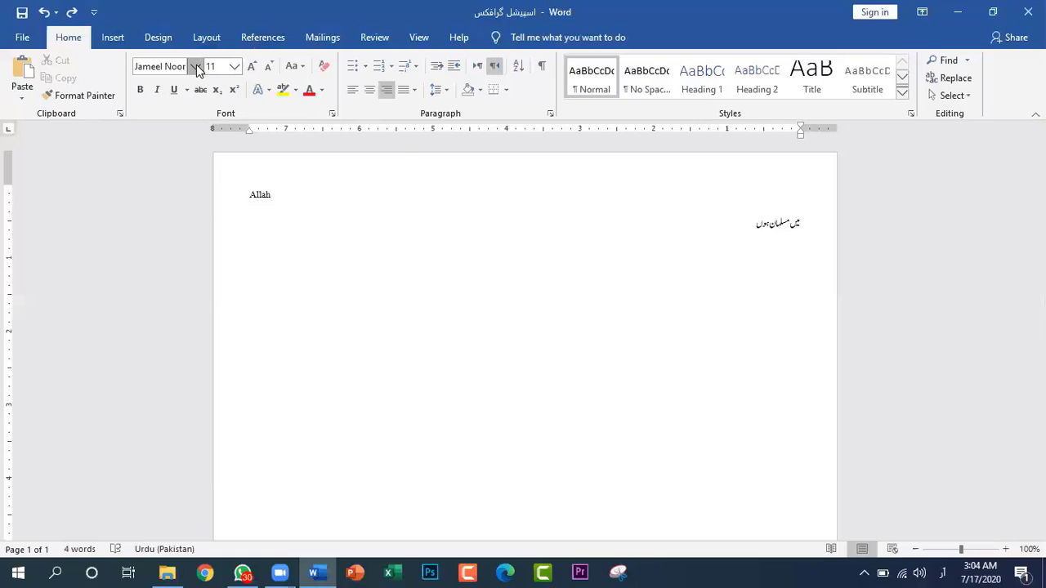
pyautogui.moveTo(746, 224); pyautogui.dragTo(831, 224)
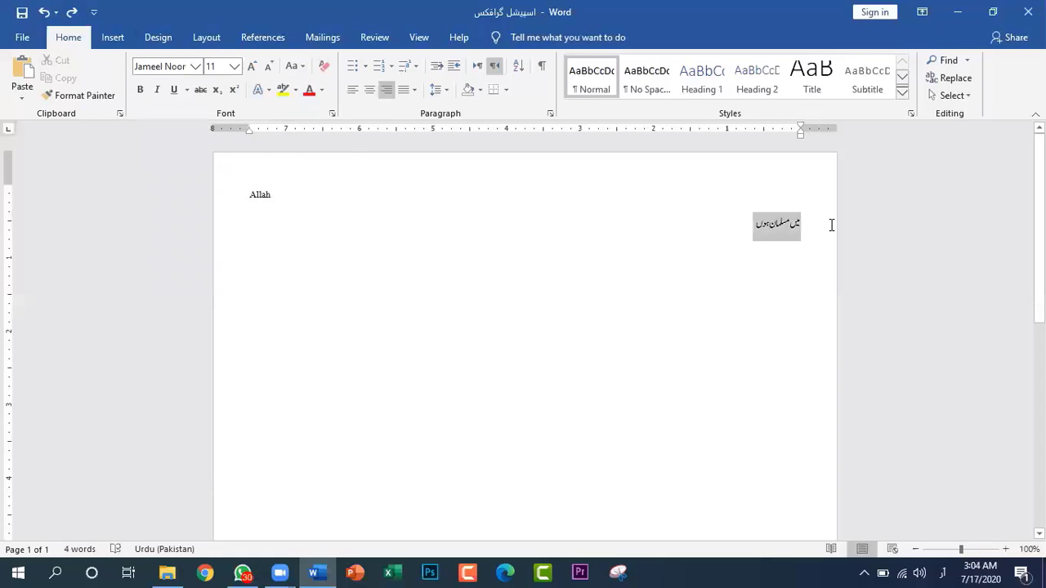
pyautogui.click(196, 67)
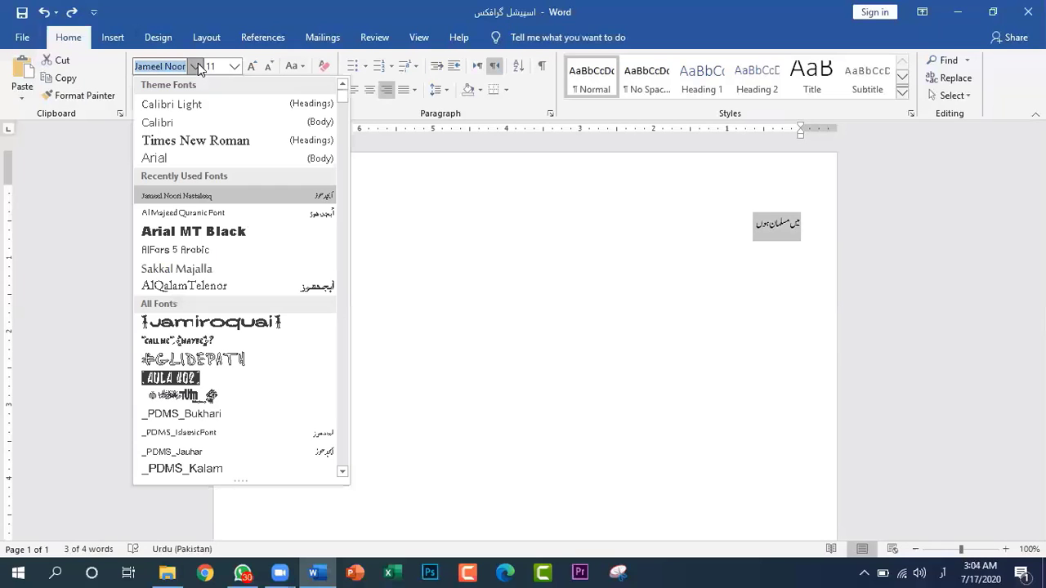
pyautogui.click(198, 209)
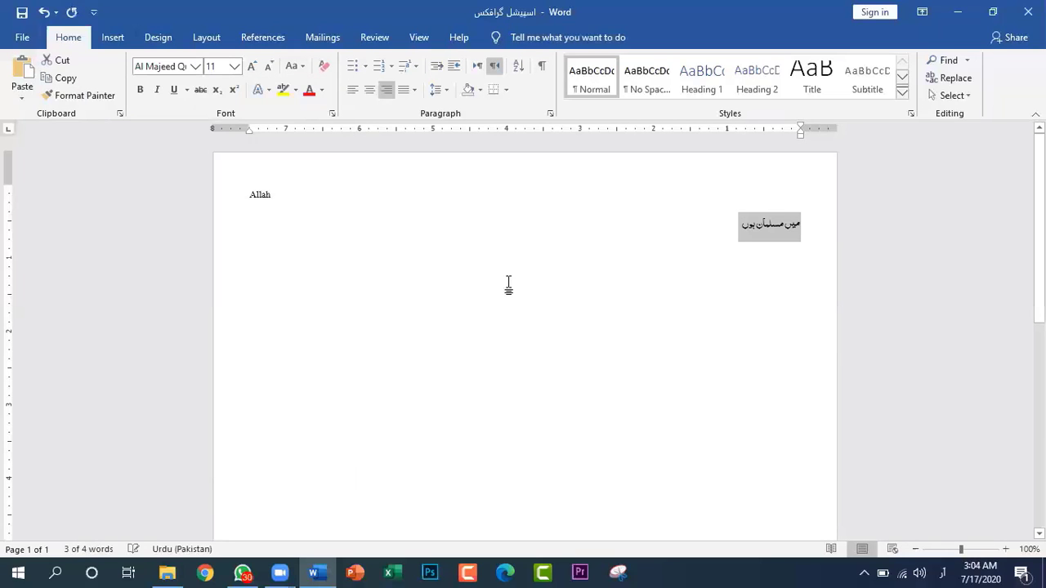
pyautogui.click(651, 266)
# Enlarge the Urdu sentence on the second line to font size 24
pyautogui.moveTo(709, 217); pyautogui.dragTo(839, 217)
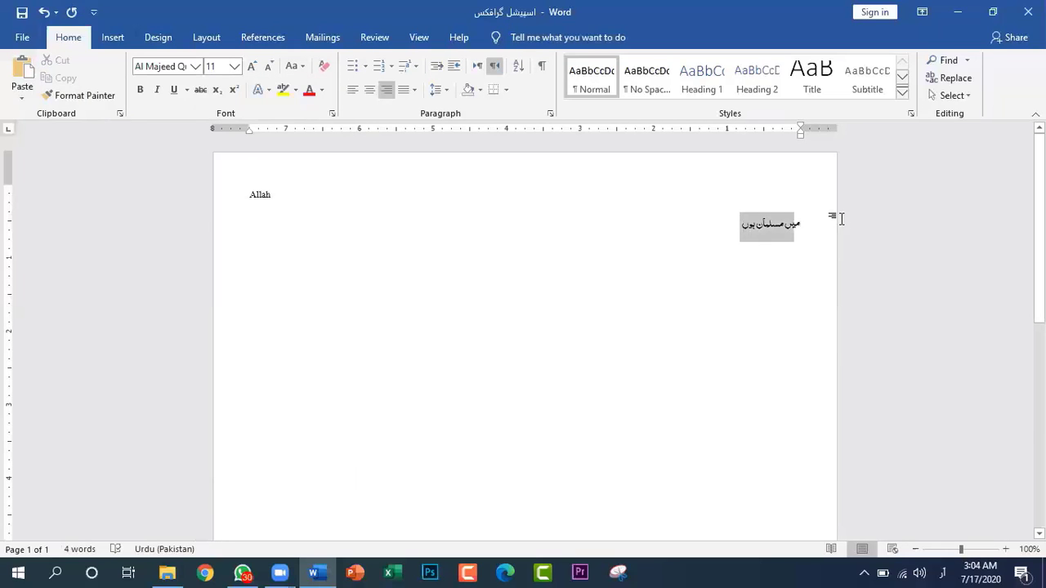
pyautogui.click(252, 67)
pyautogui.click(253, 67)
pyautogui.click(253, 67)
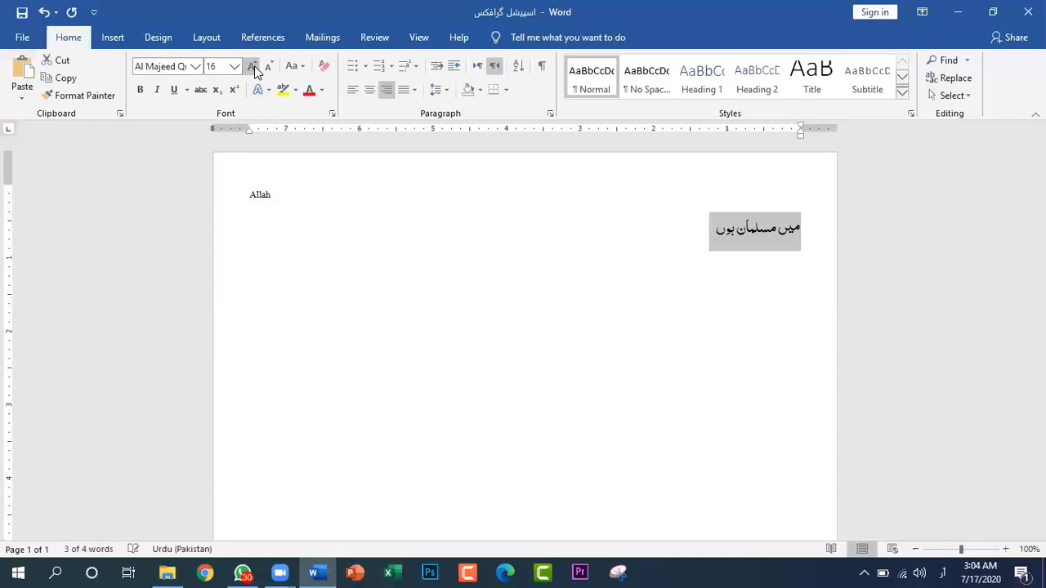
pyautogui.click(252, 67)
pyautogui.click(252, 67)
pyautogui.click(253, 67)
pyautogui.click(253, 67)
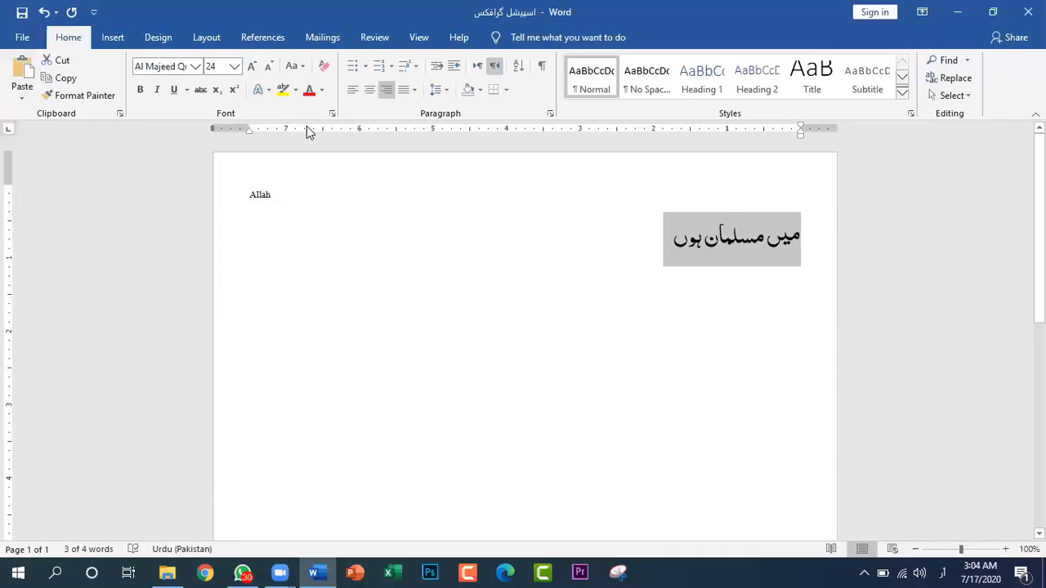
# Set the Urdu sentence's font to Jameel Noori Nastaleeq and try bold formatting on it
pyautogui.click(196, 66)
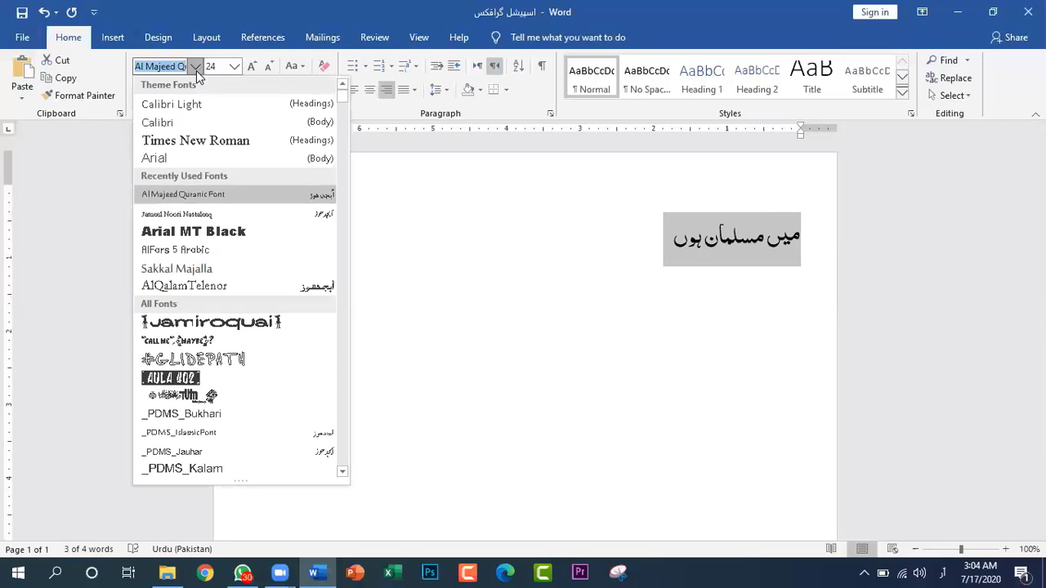
pyautogui.click(200, 215)
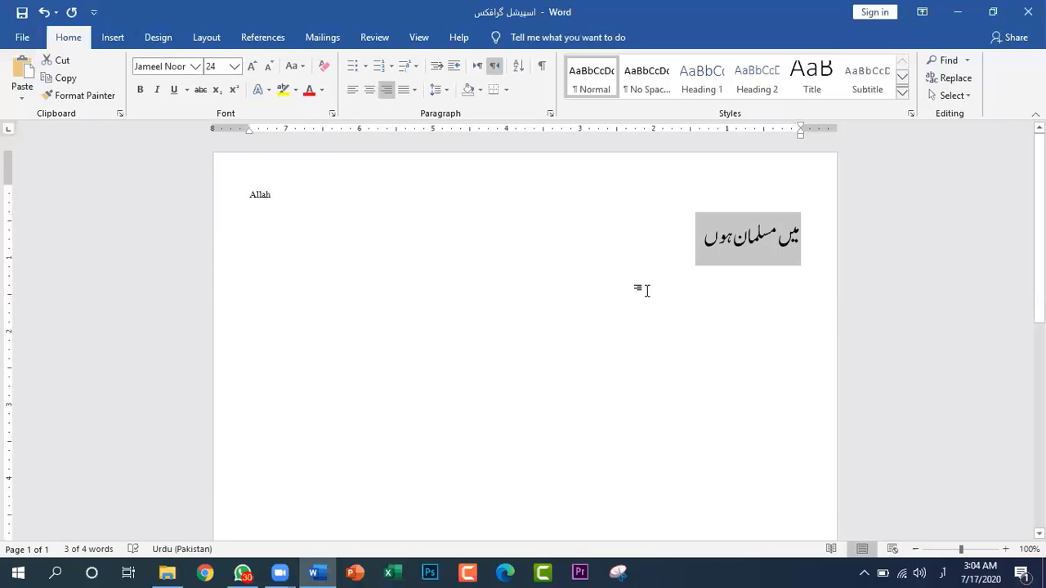
pyautogui.click(678, 273)
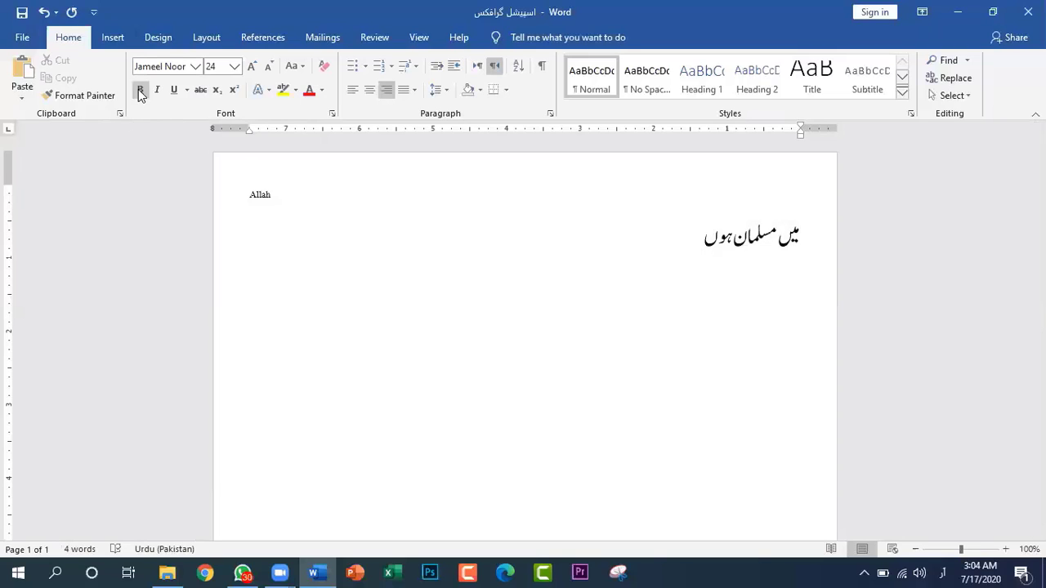
pyautogui.moveTo(695, 235); pyautogui.dragTo(838, 229)
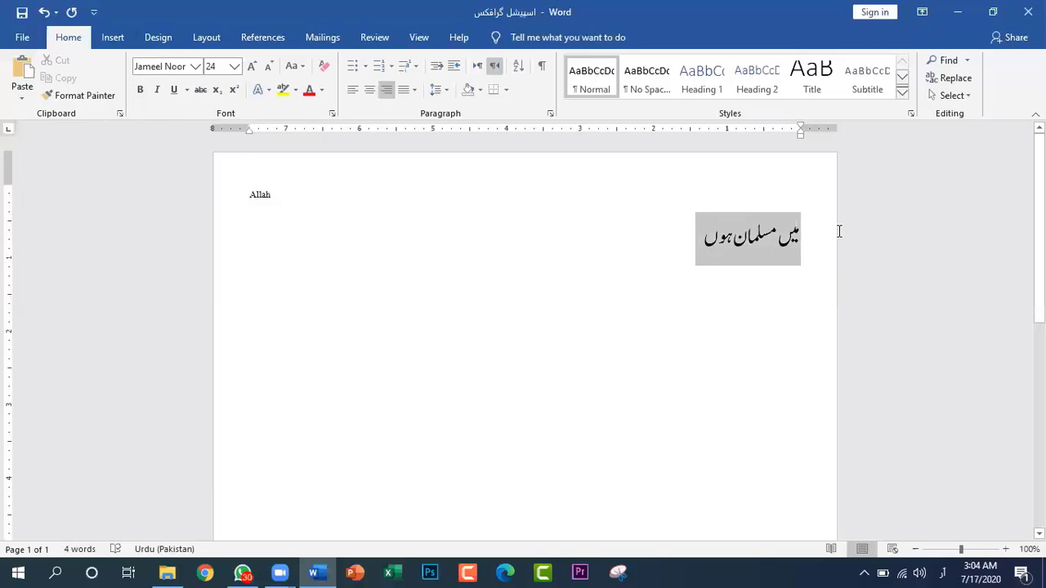
pyautogui.click(141, 92)
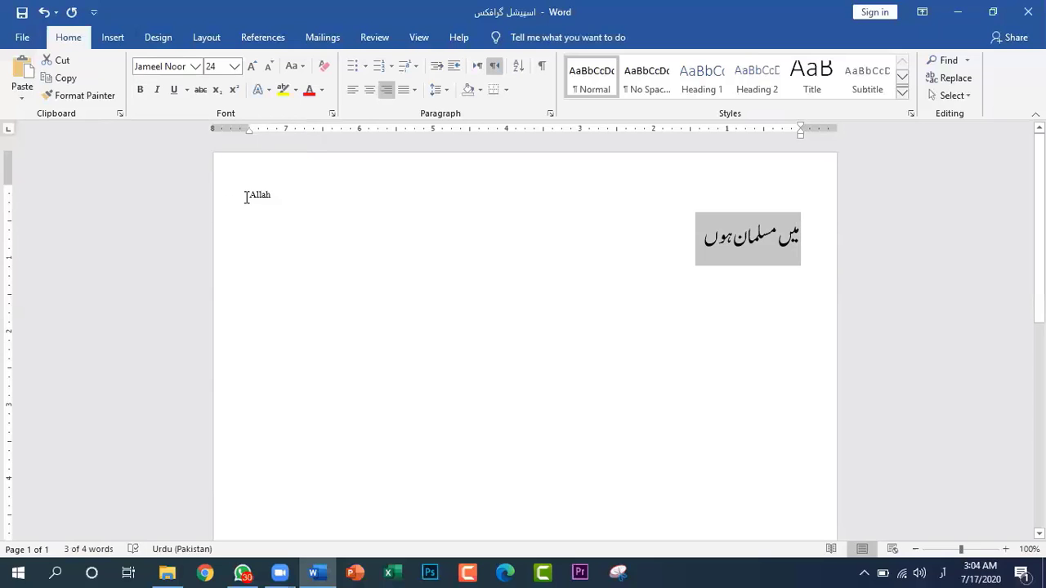
# Enlarge the word "Allah" on the first line to font size 20
pyautogui.moveTo(245, 196); pyautogui.dragTo(304, 197)
pyautogui.hotkey('ctrl', 'shift')
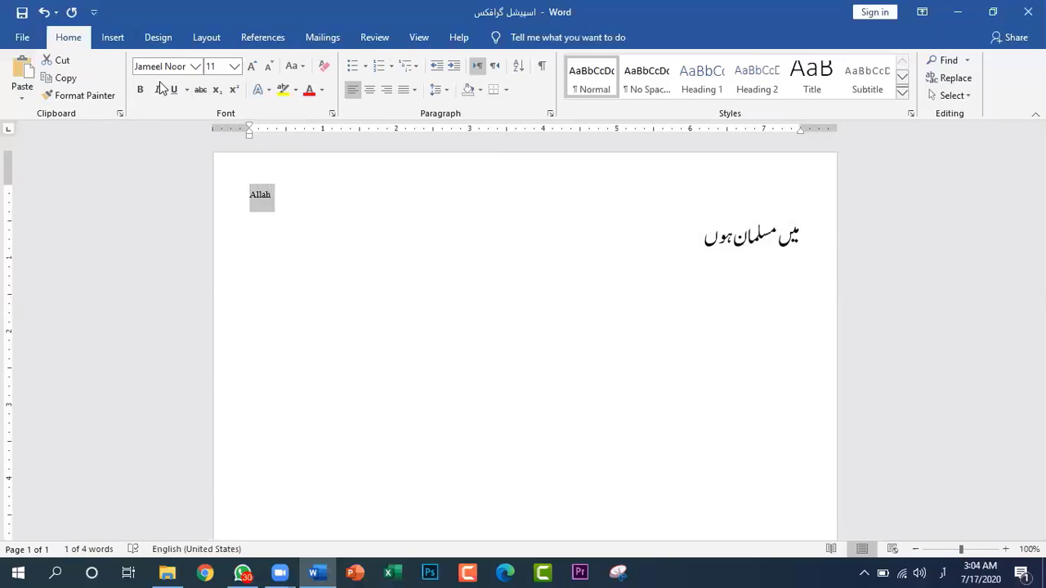
pyautogui.click(252, 67)
pyautogui.click(252, 66)
pyautogui.click(252, 67)
pyautogui.click(251, 66)
pyautogui.click(252, 66)
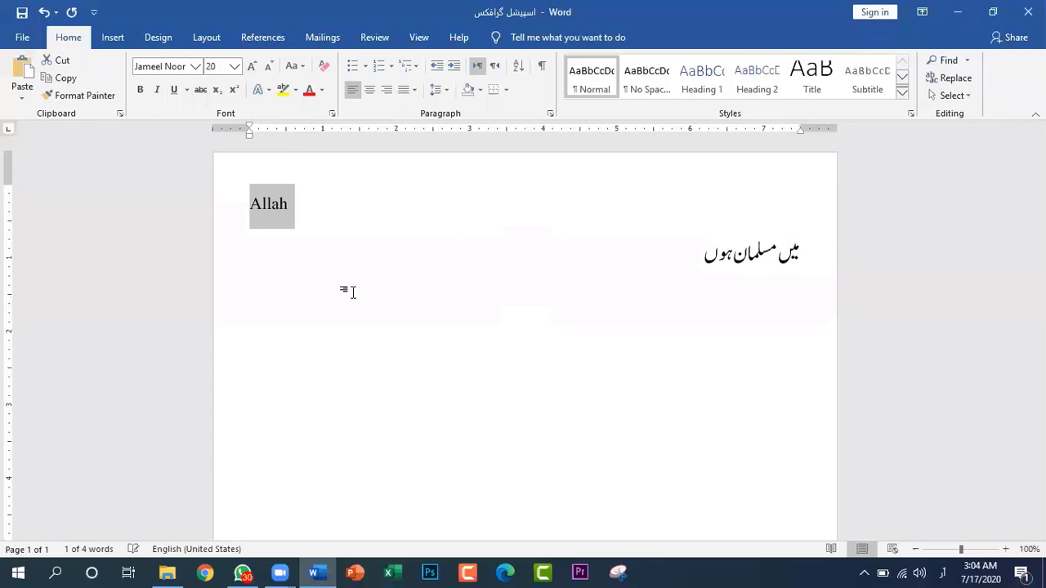
# Set the word "Allah" in bold Times New Roman and clear the selection
pyautogui.click(140, 91)
pyautogui.click(141, 92)
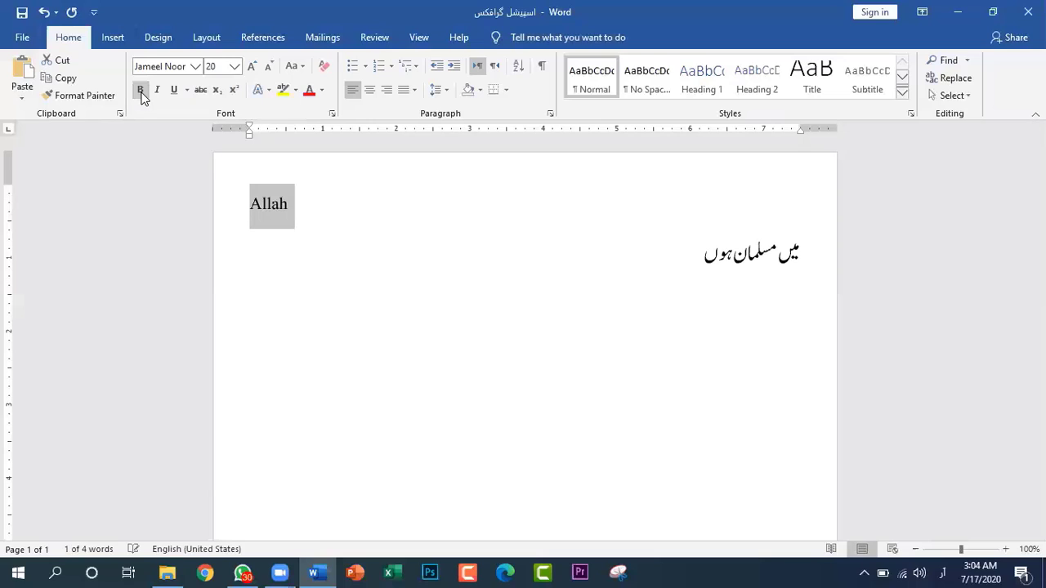
pyautogui.click(199, 69)
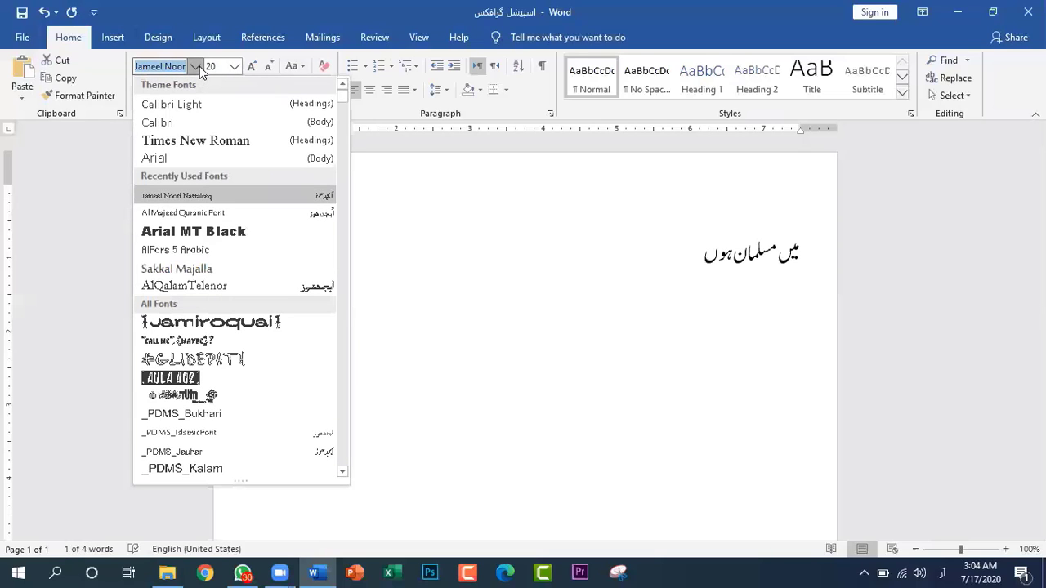
pyautogui.click(199, 139)
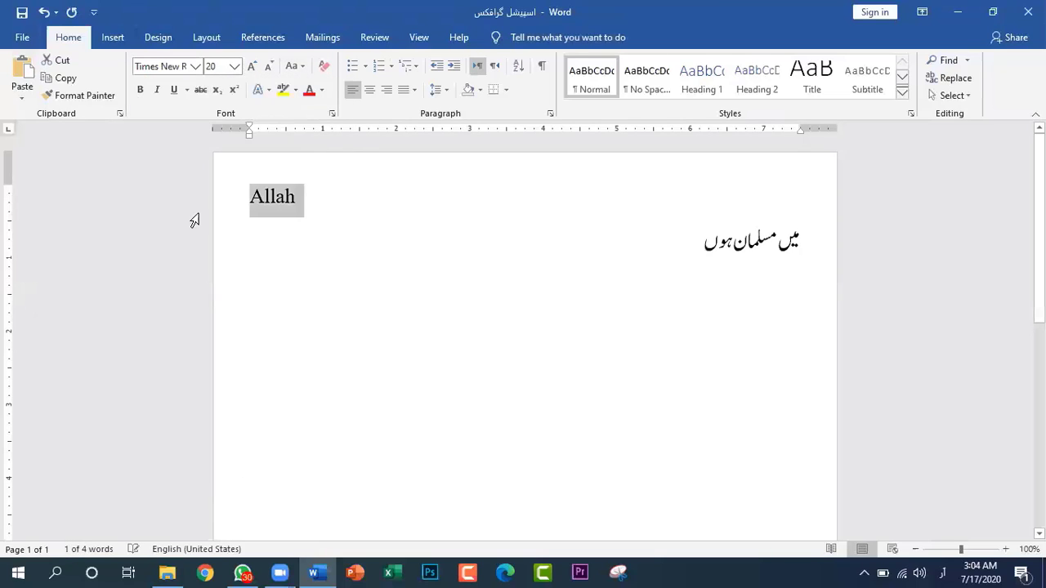
pyautogui.click(137, 92)
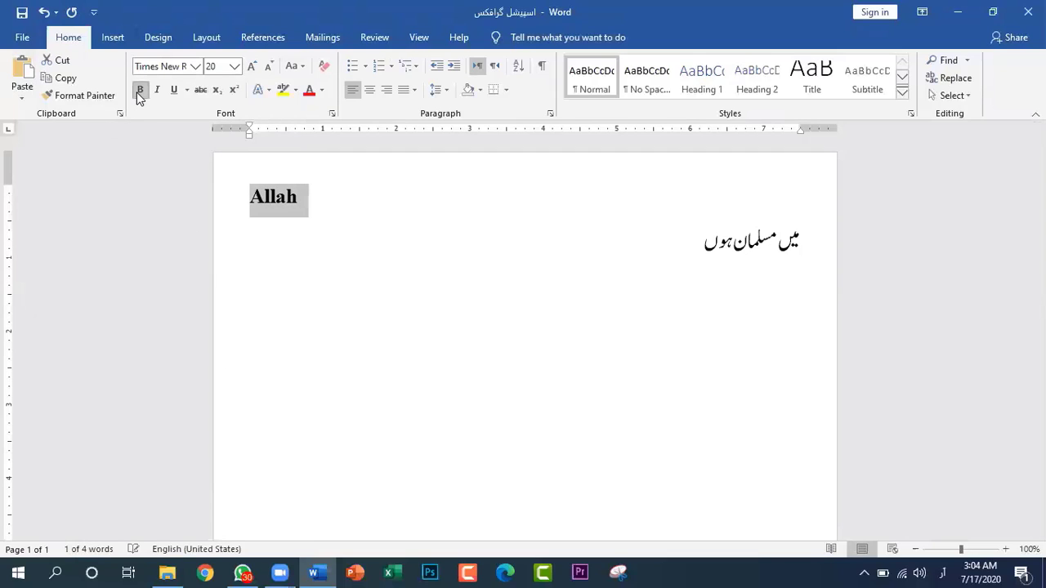
pyautogui.click(395, 280)
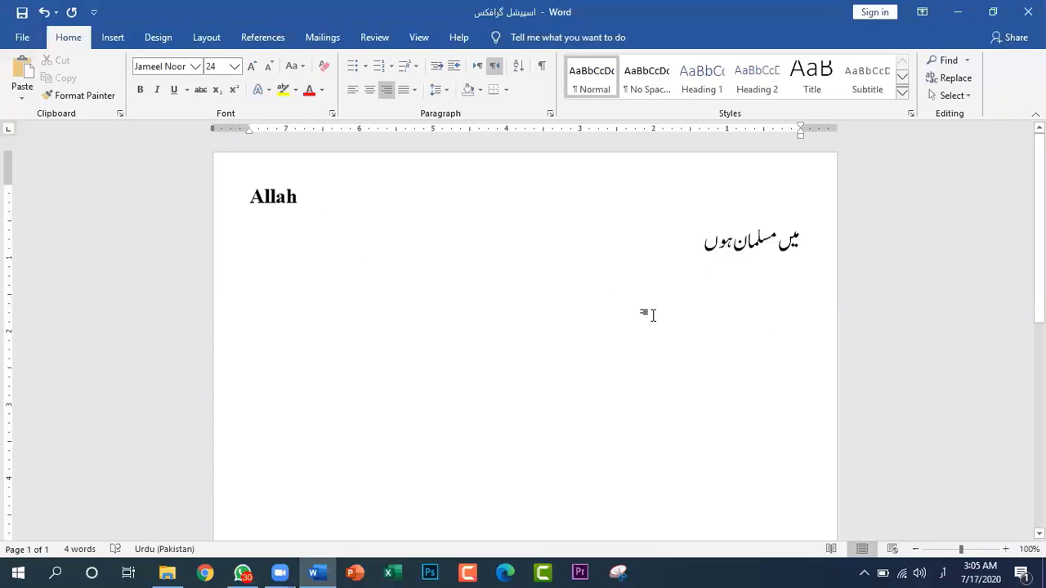
# Enter the heading word "اسم:" on a new line below the Urdu sentence
pyautogui.press('Return')
pyautogui.write('اس')
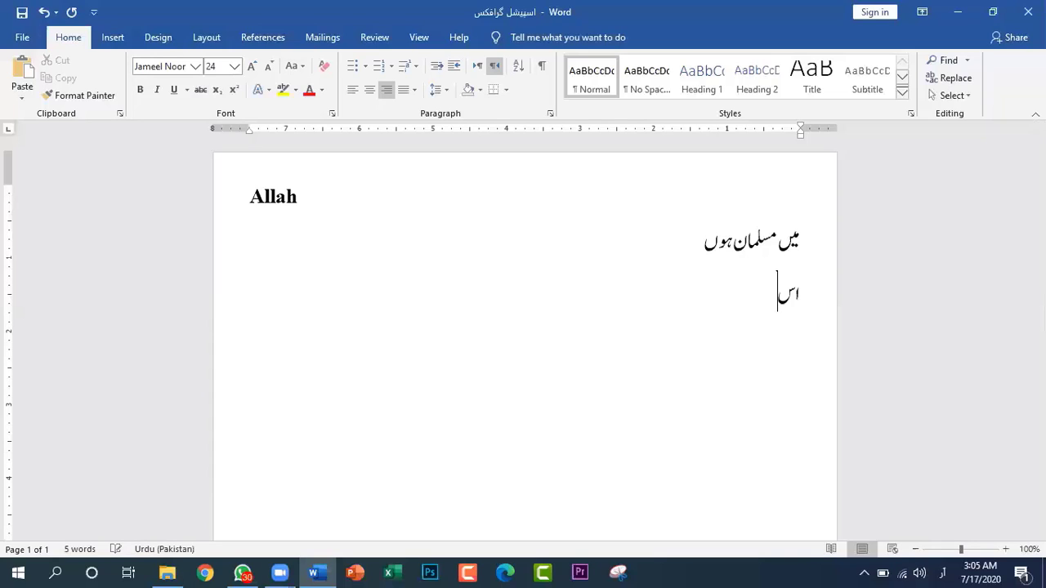
pyautogui.write('م:')
pyautogui.hotkey('shift', 'Right')
pyautogui.hotkey('shift', 'Right')
pyautogui.hotkey('shift', 'Right')
pyautogui.hotkey('shift', 'Right')
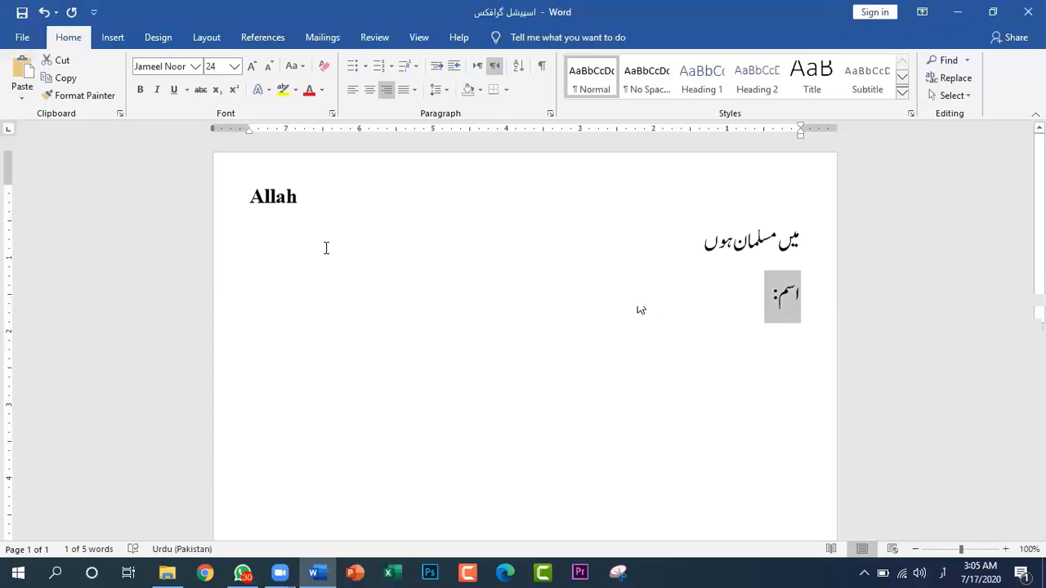
pyautogui.click(850, 467)
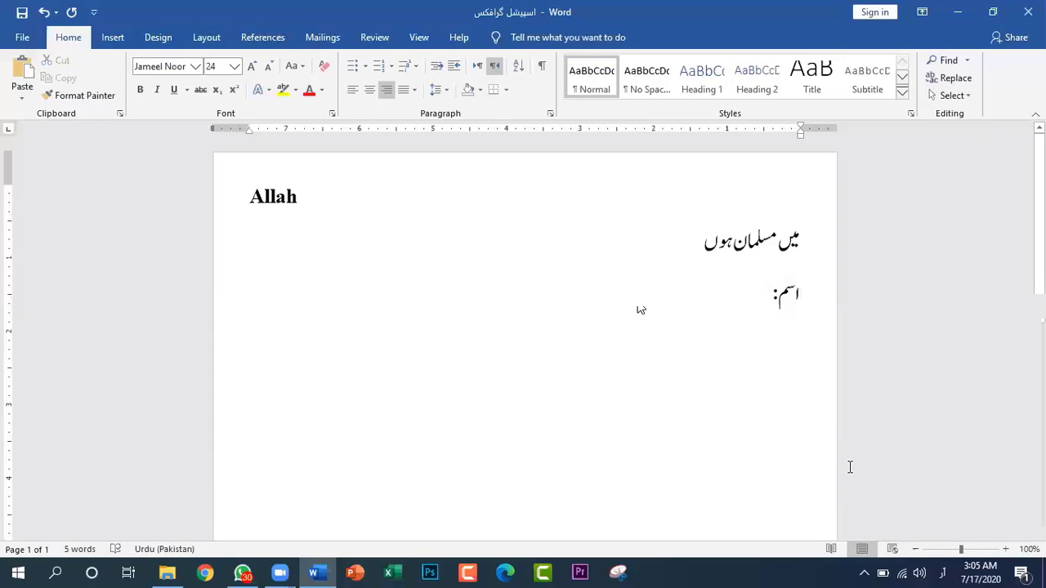
# Continue the third line after "اسم:" with the definition "وہ کلمہ ہے جو کسی شئ پر دلالت کرے"
pyautogui.write('وہ')
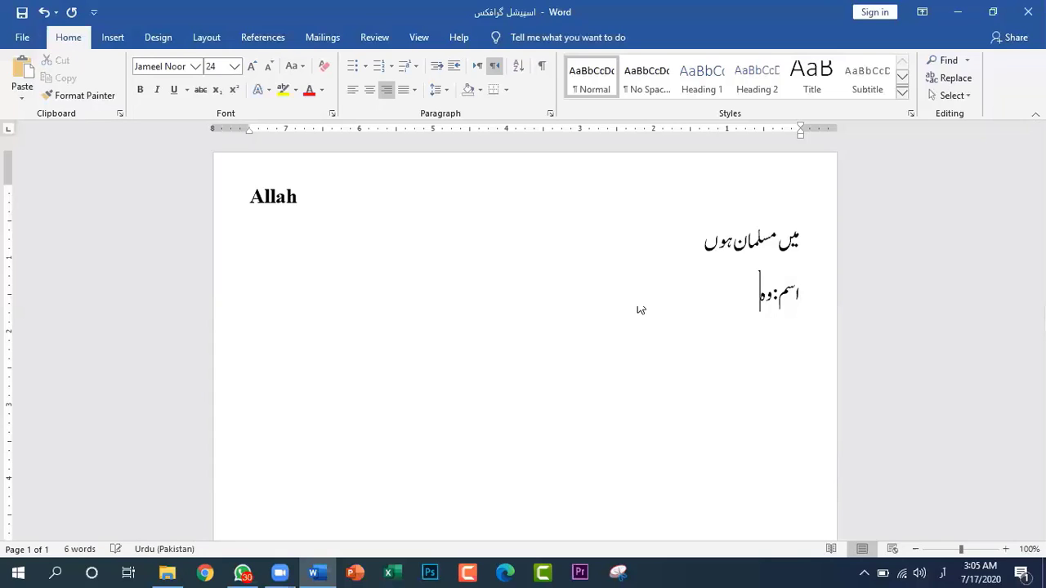
pyautogui.write(' کلمہ ہے جوک')
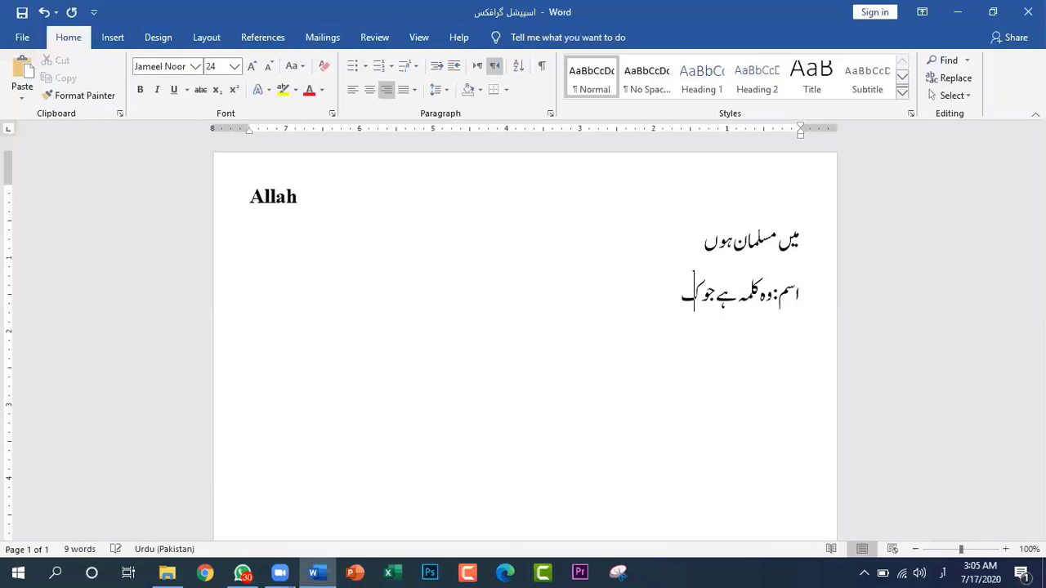
pyautogui.write('سی')
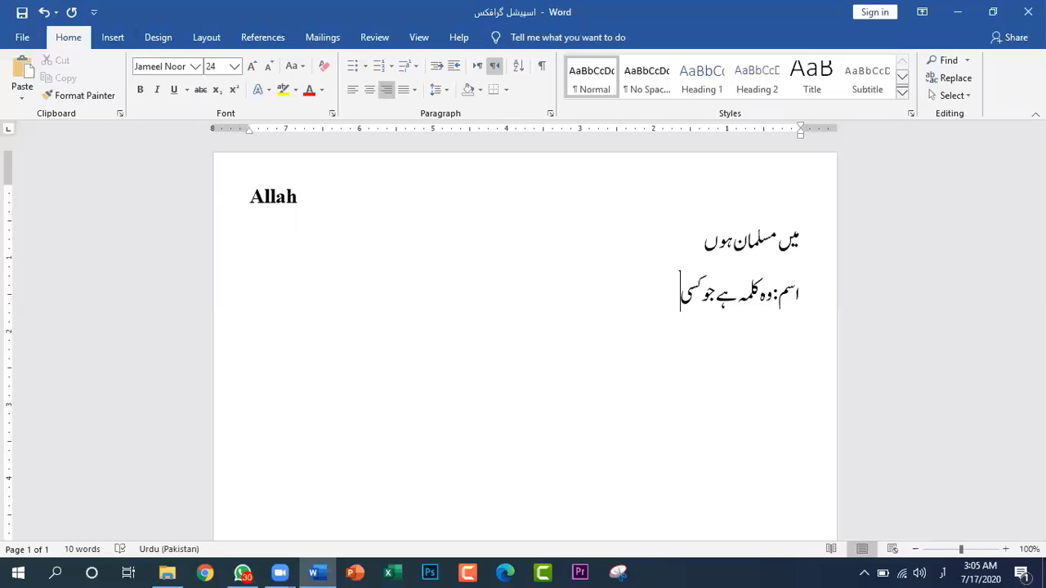
pyautogui.write('شئ')
pyautogui.write('پر دلال')
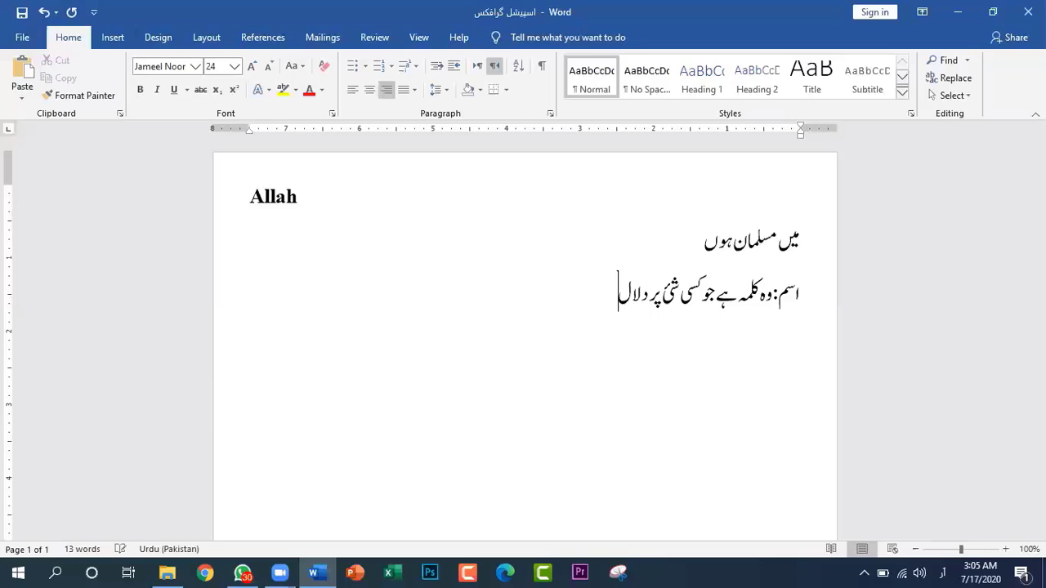
pyautogui.write('ت کرے')
# Make only the heading word "اسم:" at the start of the third line bold
pyautogui.moveTo(803, 296); pyautogui.dragTo(774, 296)
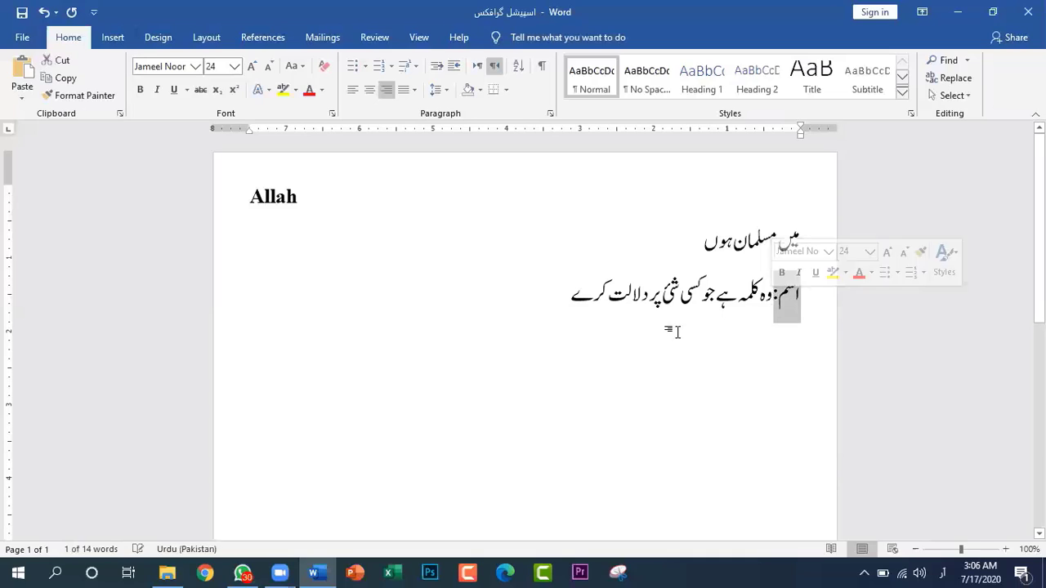
pyautogui.click(140, 90)
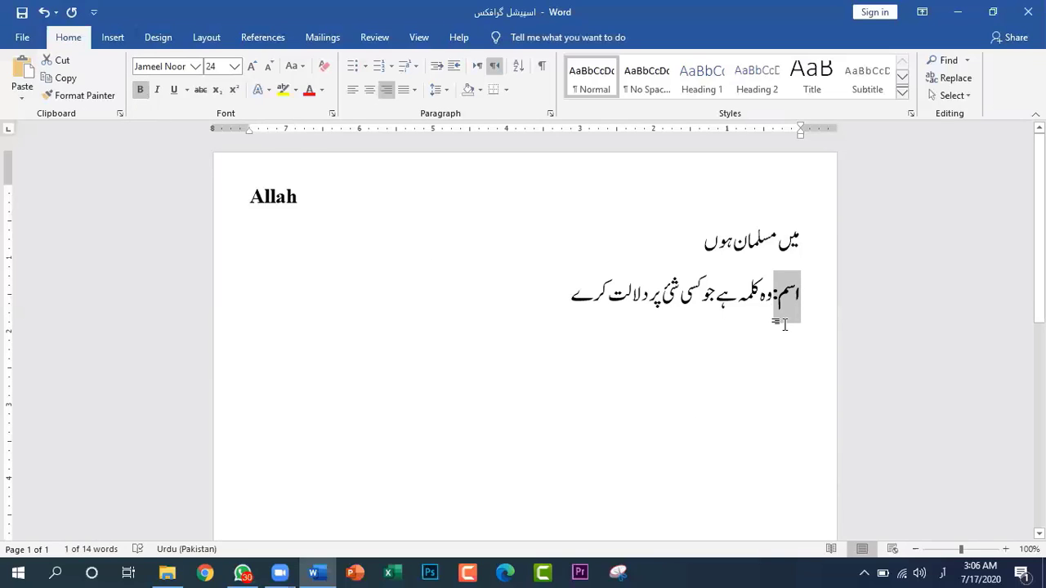
pyautogui.click(739, 341)
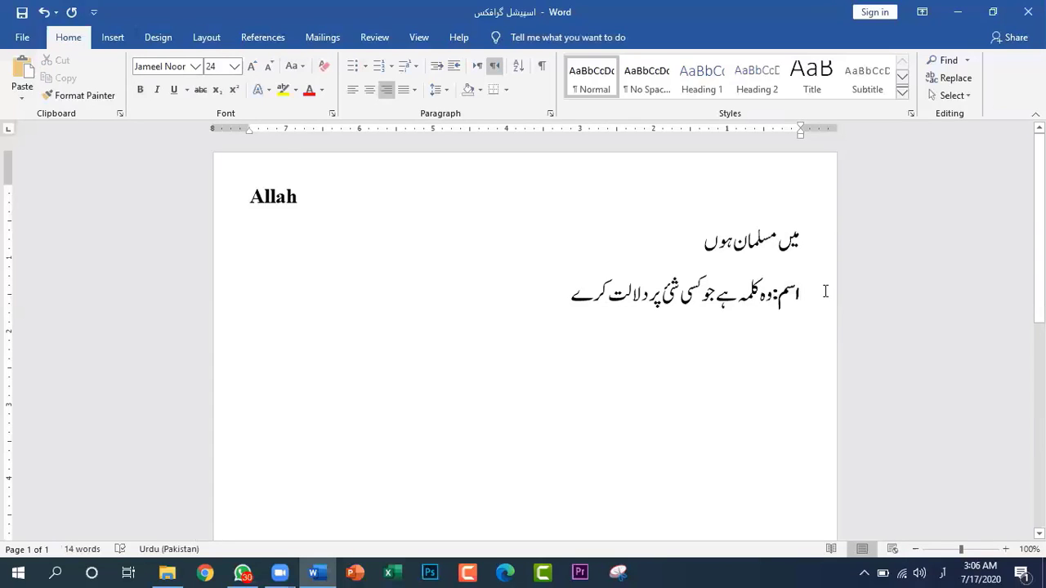
# Enlarge the whole third line, heading word and definition, to font size 48
pyautogui.moveTo(752, 308); pyautogui.dragTo(570, 322)
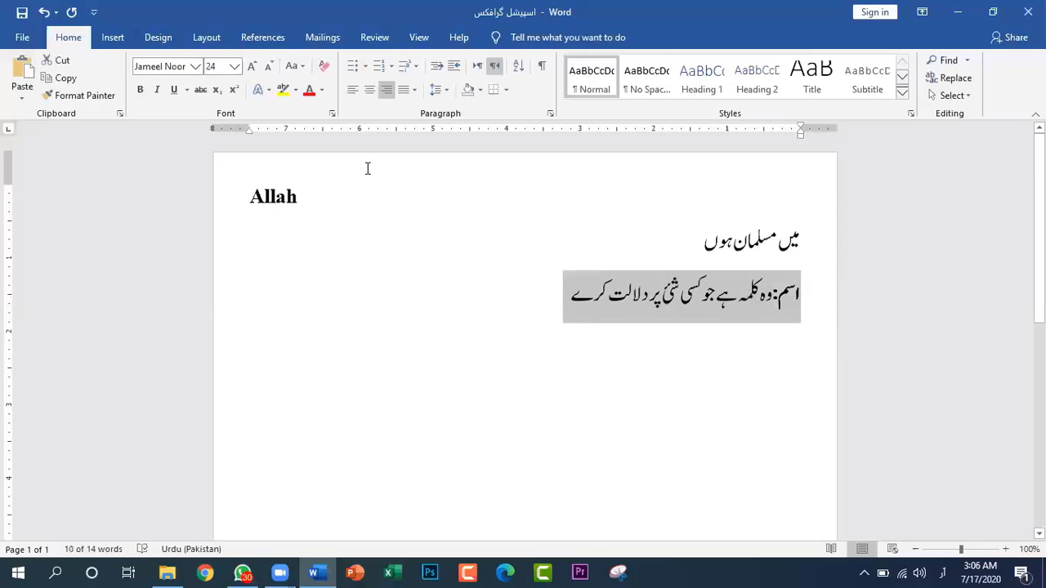
pyautogui.click(252, 70)
pyautogui.click(253, 70)
pyautogui.click(252, 70)
pyautogui.click(253, 70)
pyautogui.click(252, 70)
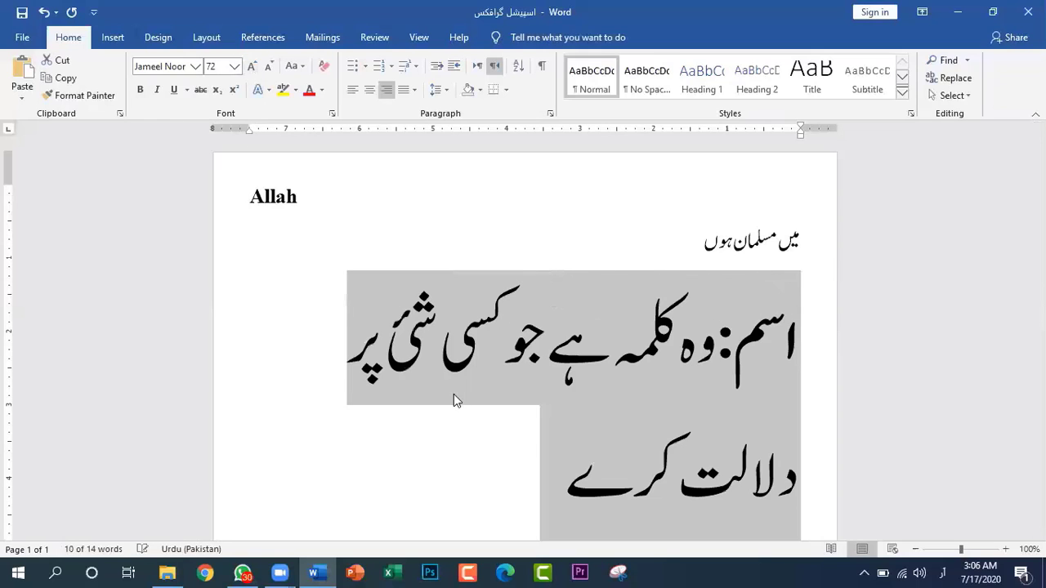
pyautogui.click(267, 68)
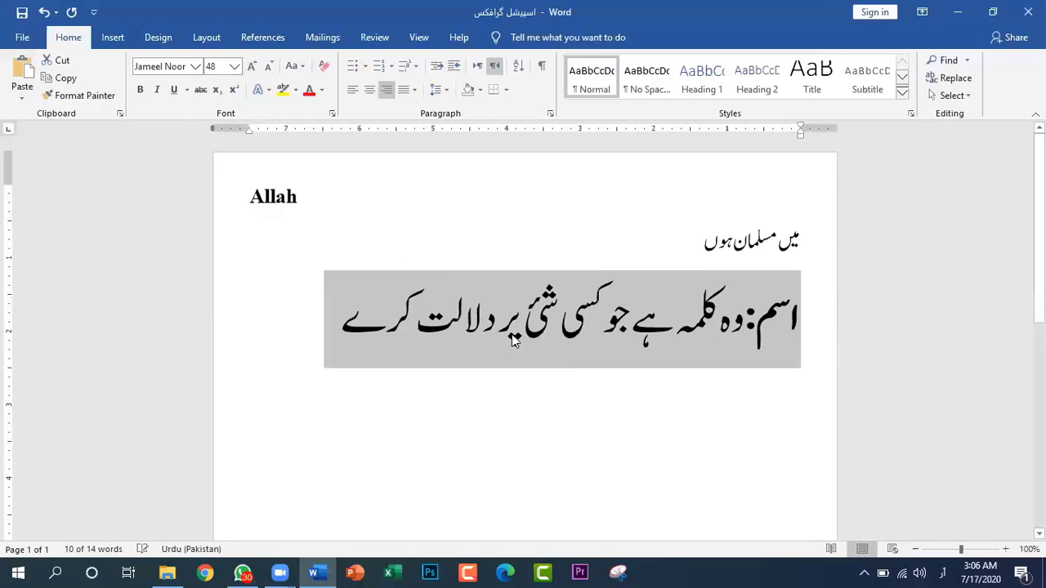
pyautogui.click(623, 414)
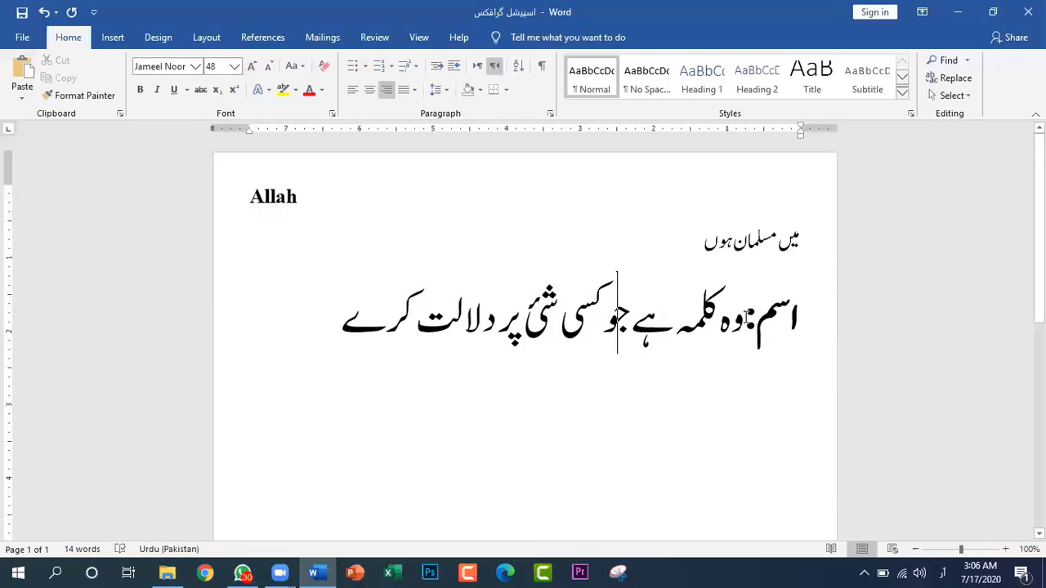
# Demonstrate bold formatting on "اسم:" once more, keeping it bold, and add an empty line after the definition
pyautogui.moveTo(745, 318); pyautogui.dragTo(802, 321)
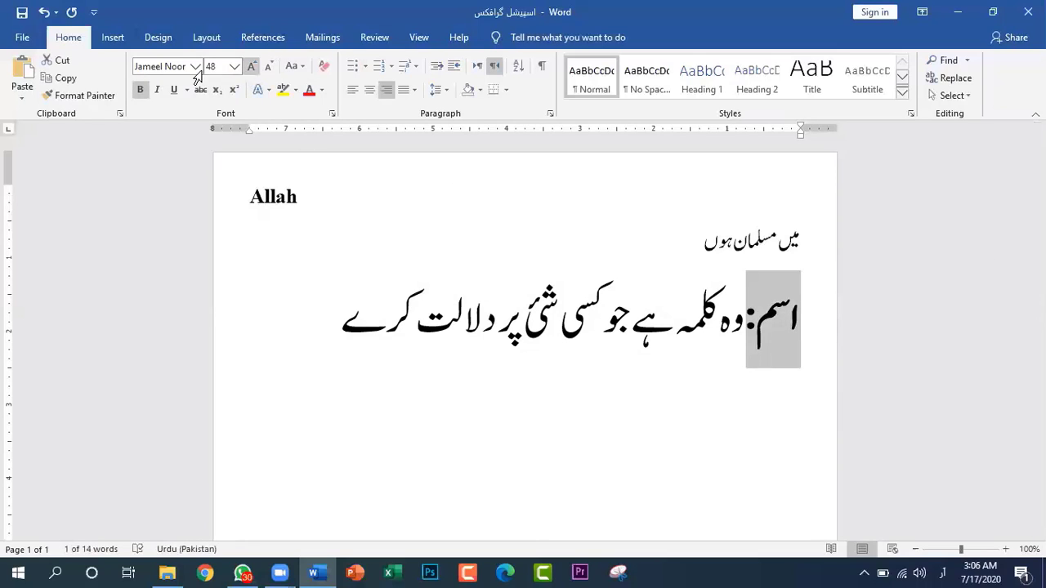
pyautogui.click(144, 89)
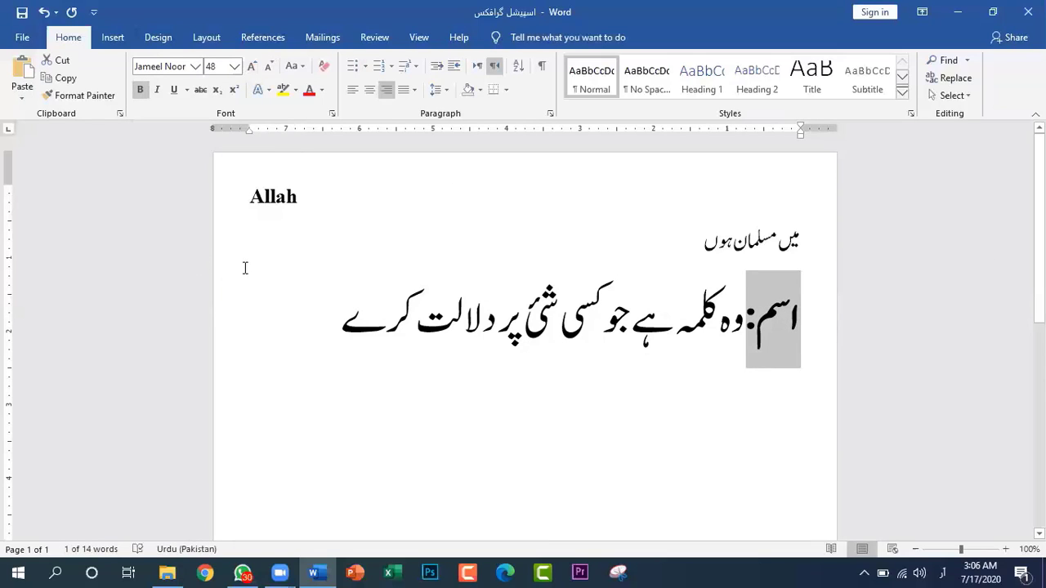
pyautogui.click(298, 333)
pyautogui.press('Return')
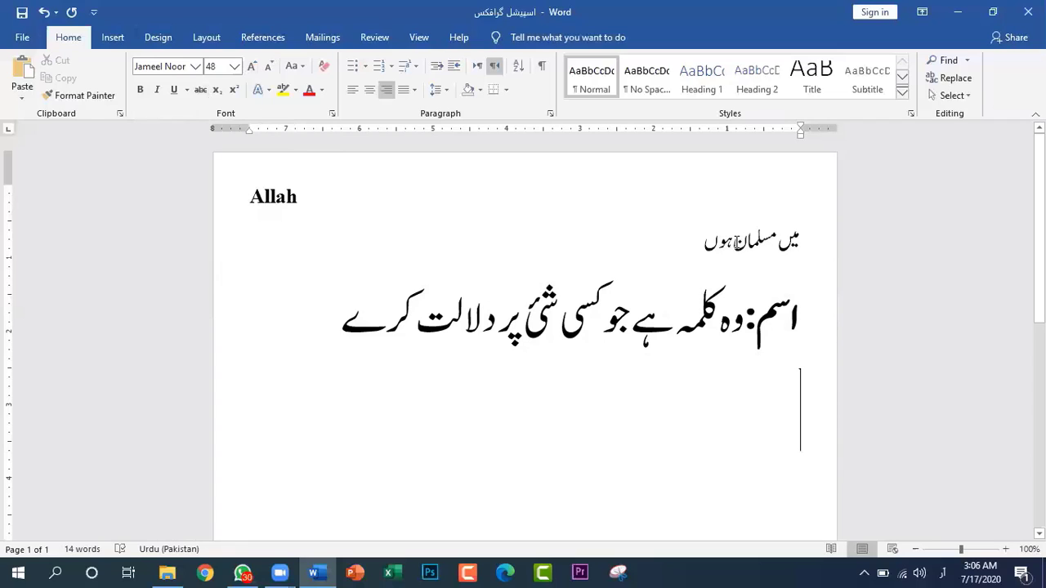
# Try italic formatting on the word "مسلمان" in the second line, and remove it again
pyautogui.moveTo(735, 242); pyautogui.dragTo(777, 243)
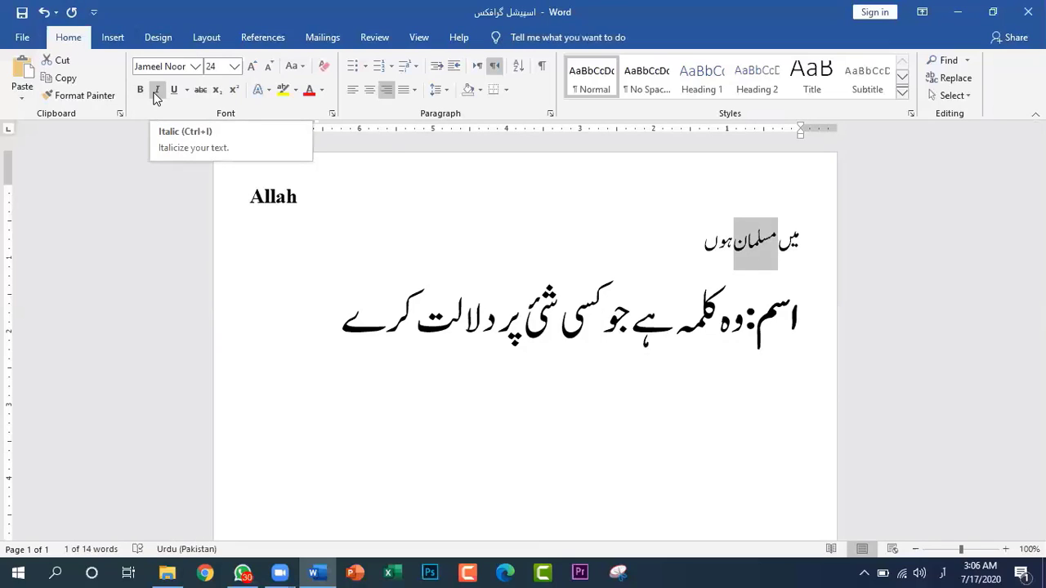
pyautogui.click(157, 92)
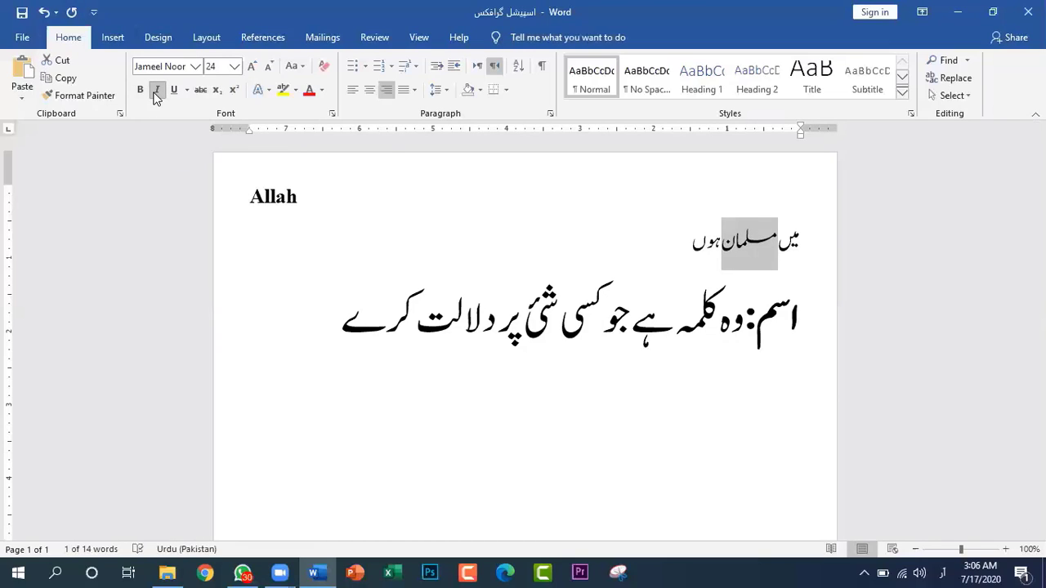
pyautogui.click(157, 91)
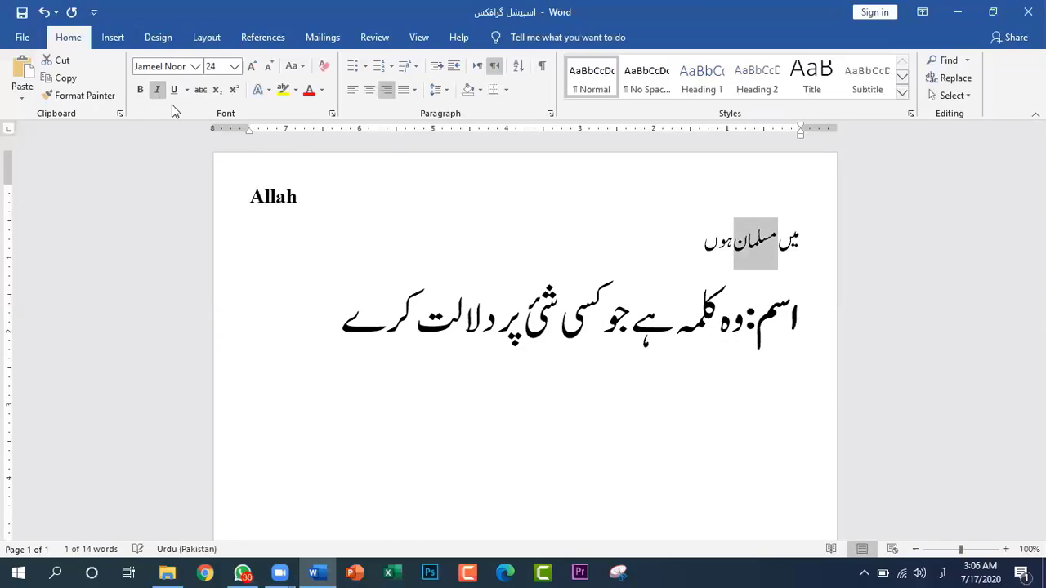
# Italicize the bold English word "Allah" in the first line
pyautogui.click(302, 192)
pyautogui.moveTo(299, 196); pyautogui.dragTo(253, 213)
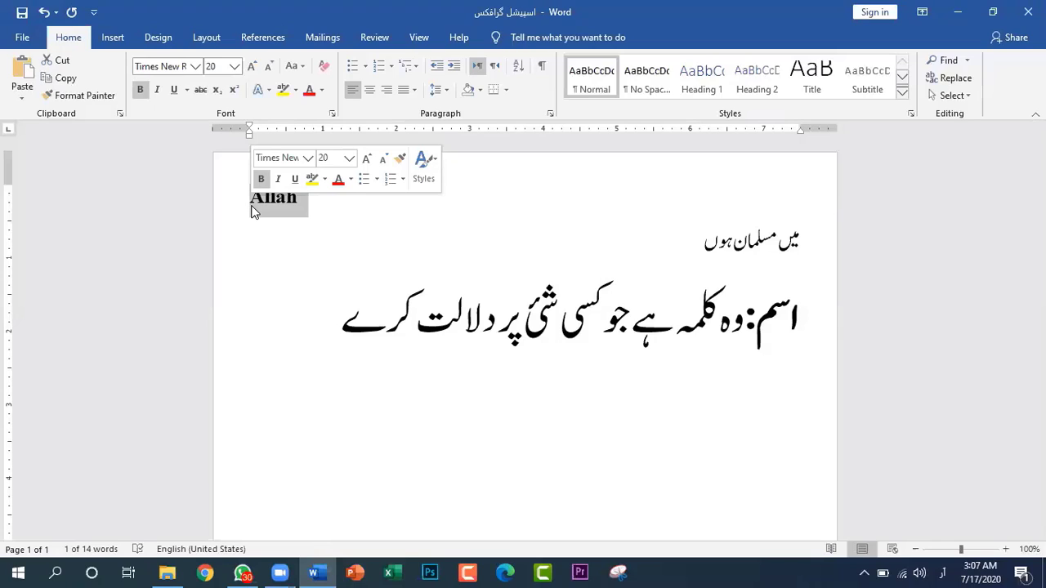
pyautogui.click(158, 90)
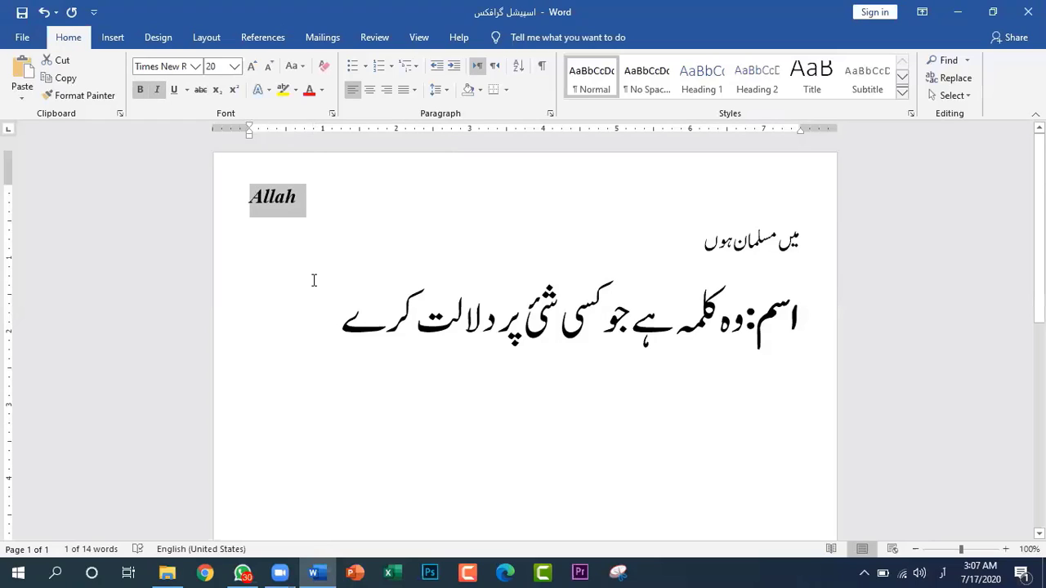
pyautogui.click(296, 247)
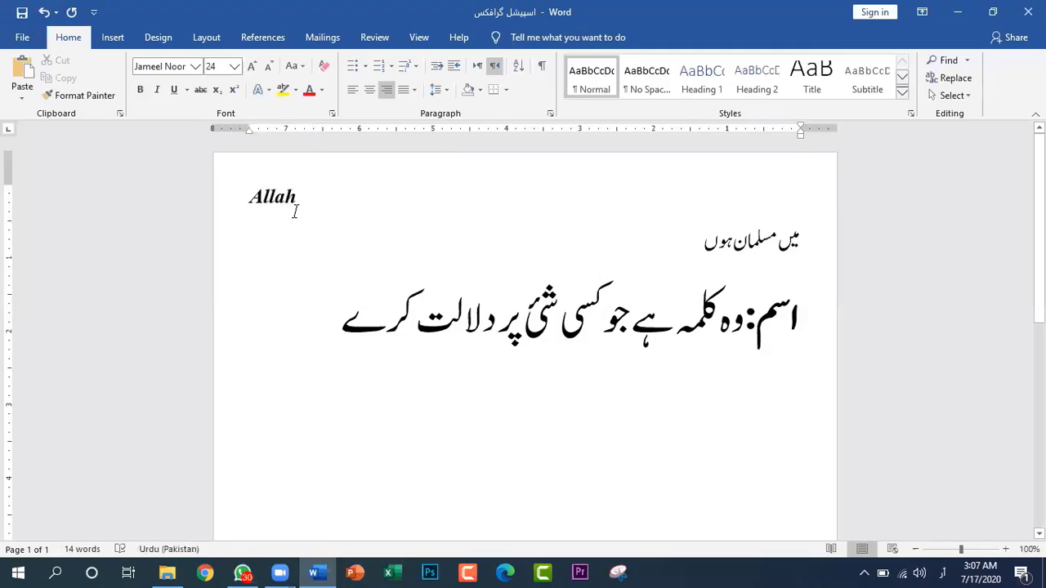
pyautogui.click(285, 197)
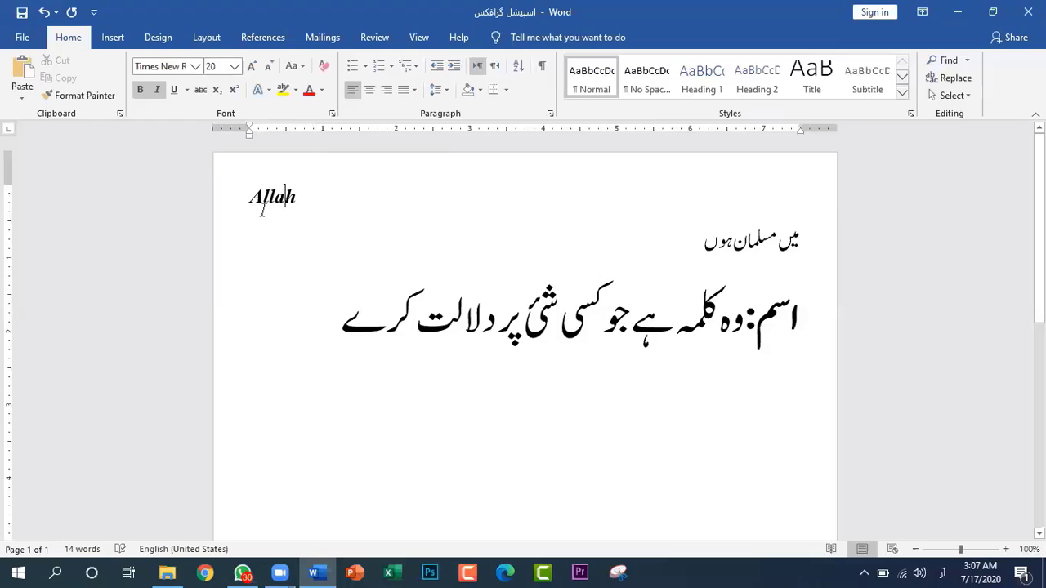
pyautogui.click(275, 246)
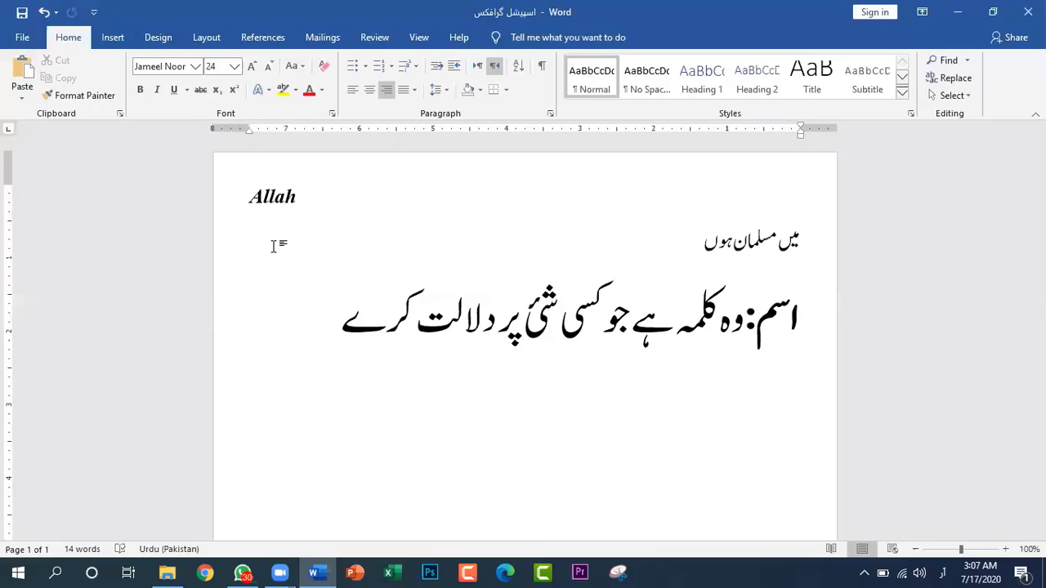
pyautogui.moveTo(301, 197); pyautogui.dragTo(252, 211)
# Continue the first line after "Allah" with the English text "is the" in bold without italics
pyautogui.click(295, 198)
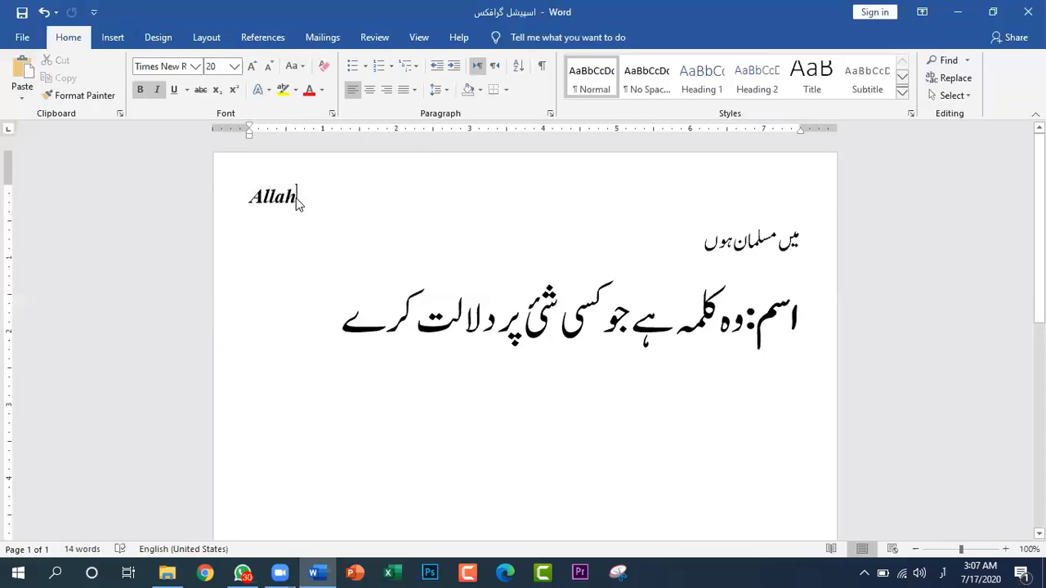
pyautogui.hotkey('alt', 'shift')
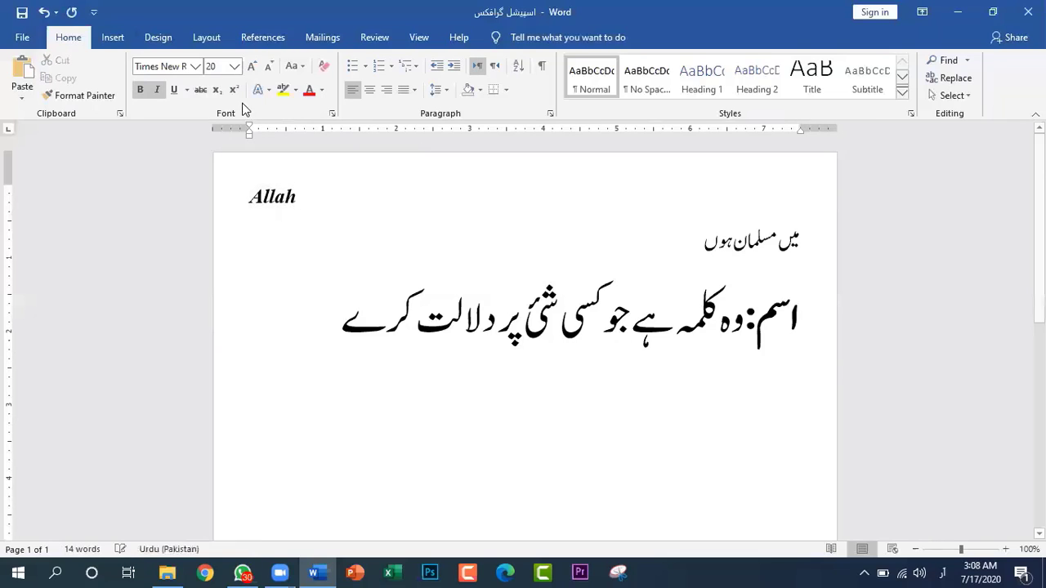
pyautogui.click(157, 90)
pyautogui.write('سی')
pyautogui.press('BackSpace')
pyautogui.press('BackSpace')
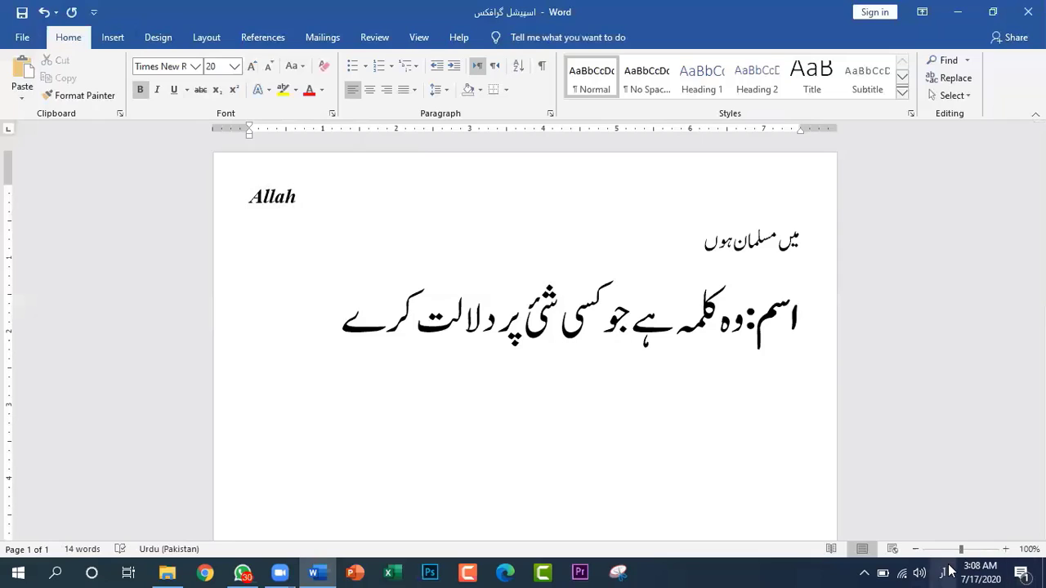
pyautogui.press('super+space')
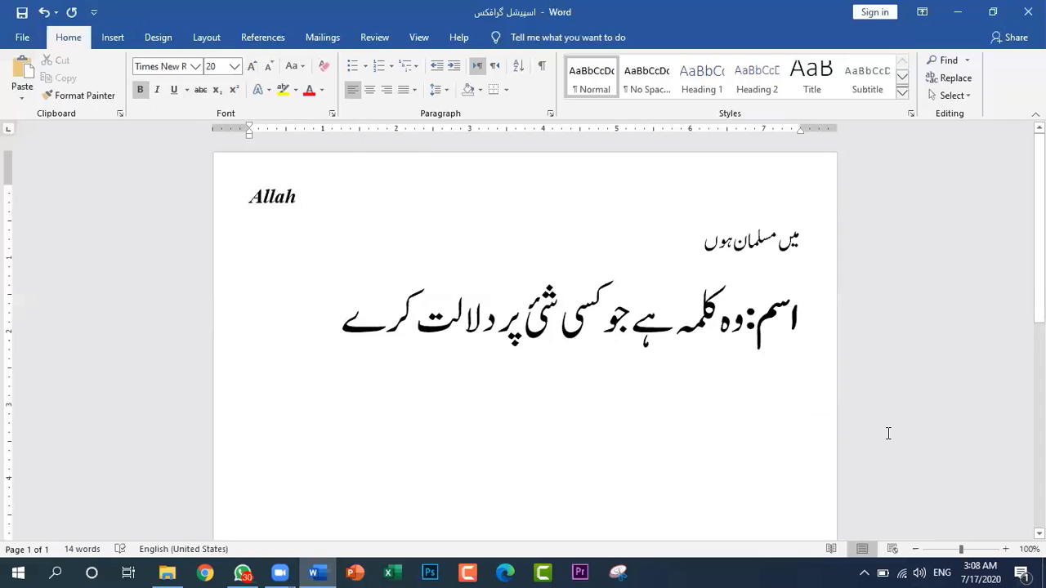
pyautogui.write('id')
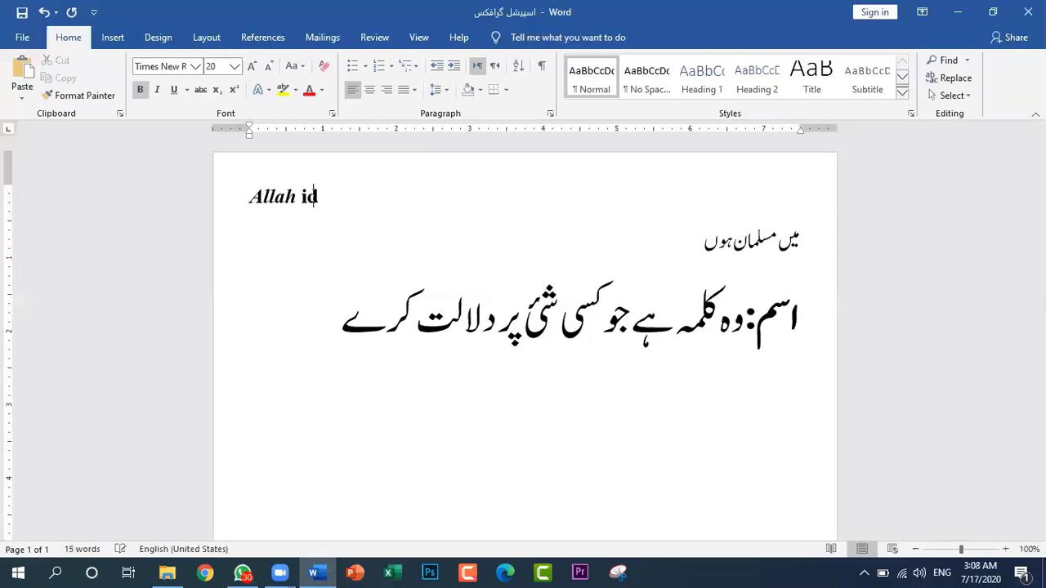
pyautogui.press('BackSpace')
pyautogui.write('s the')
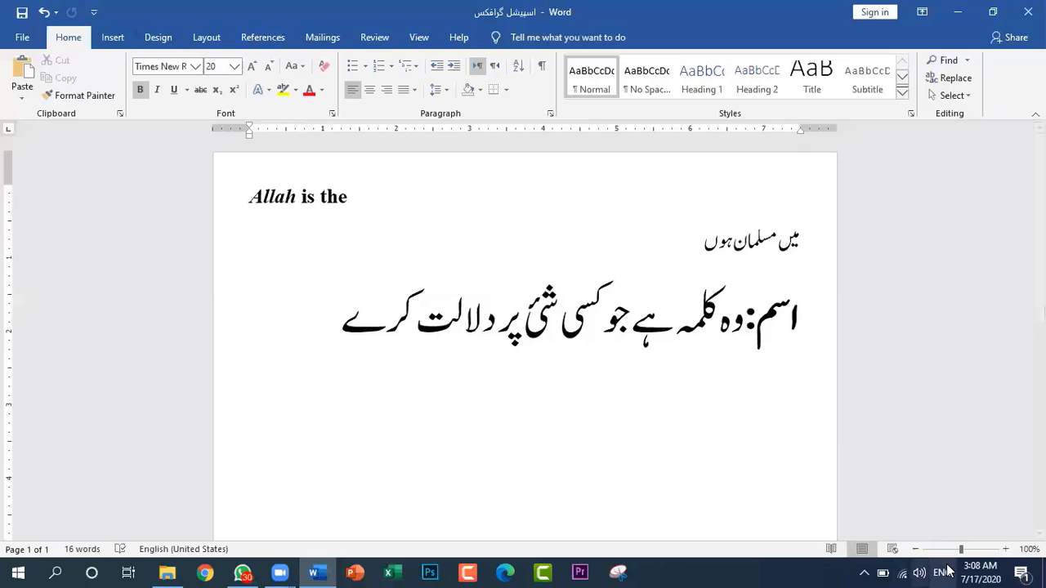
# Underline only the word "مسلمان" in the second line
pyautogui.click(667, 369)
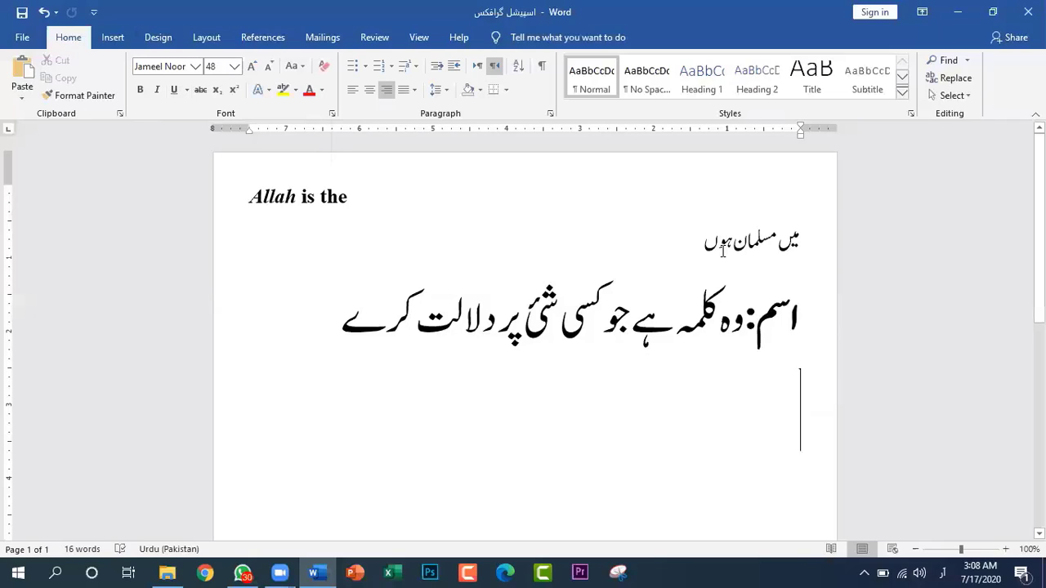
pyautogui.moveTo(732, 243); pyautogui.dragTo(776, 246)
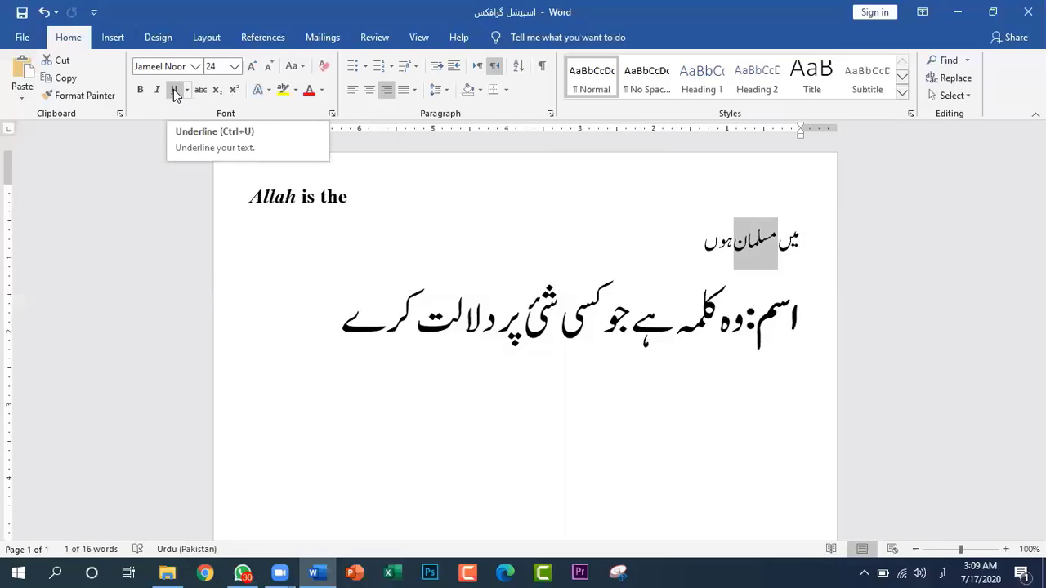
pyautogui.click(174, 92)
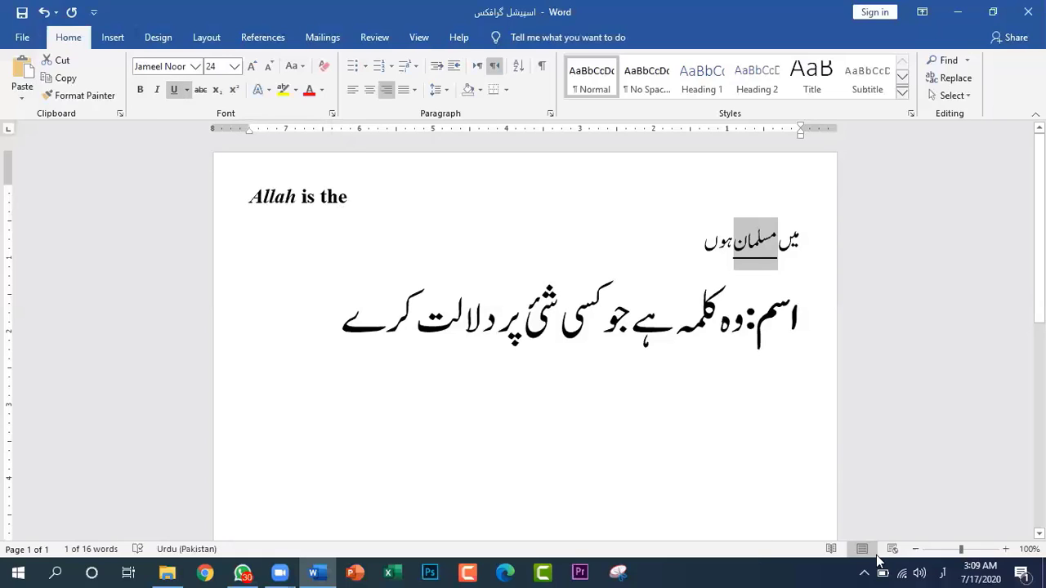
pyautogui.click(740, 432)
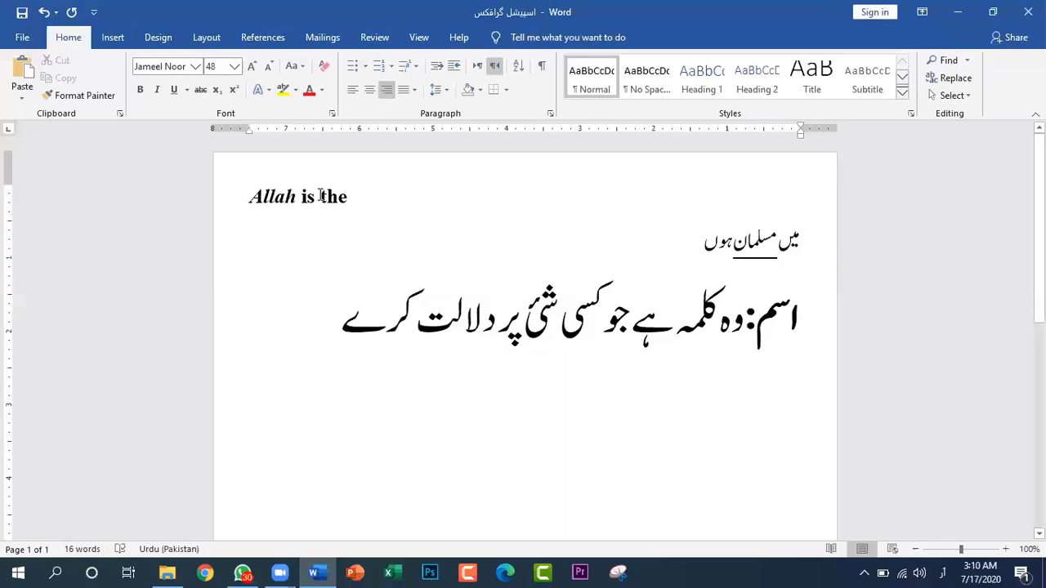
# Switch the input language to English and extend the first line with the price text "Rs 1000/800"
pyautogui.click(373, 201)
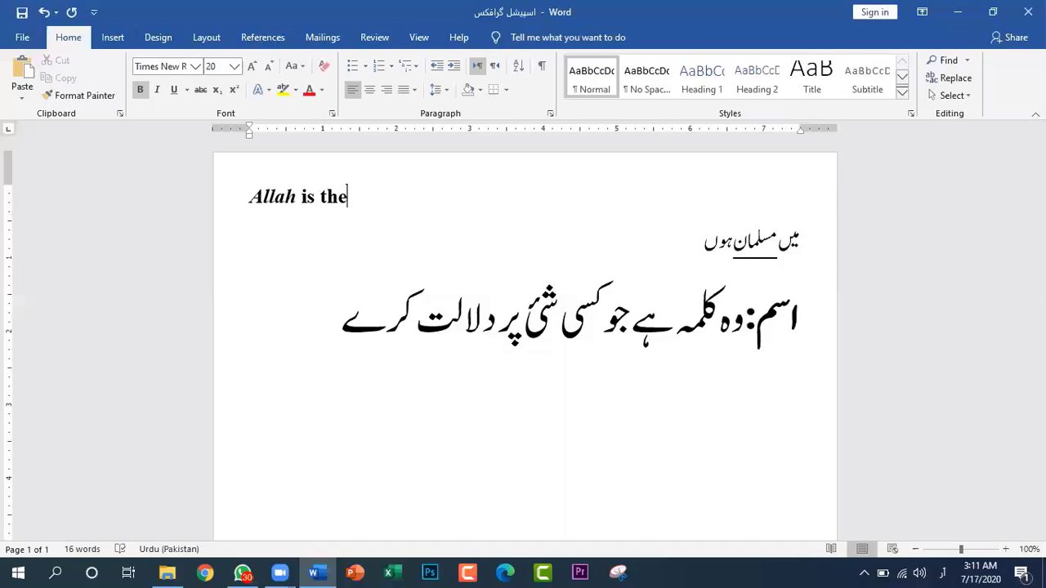
pyautogui.click(943, 570)
pyautogui.click(908, 437)
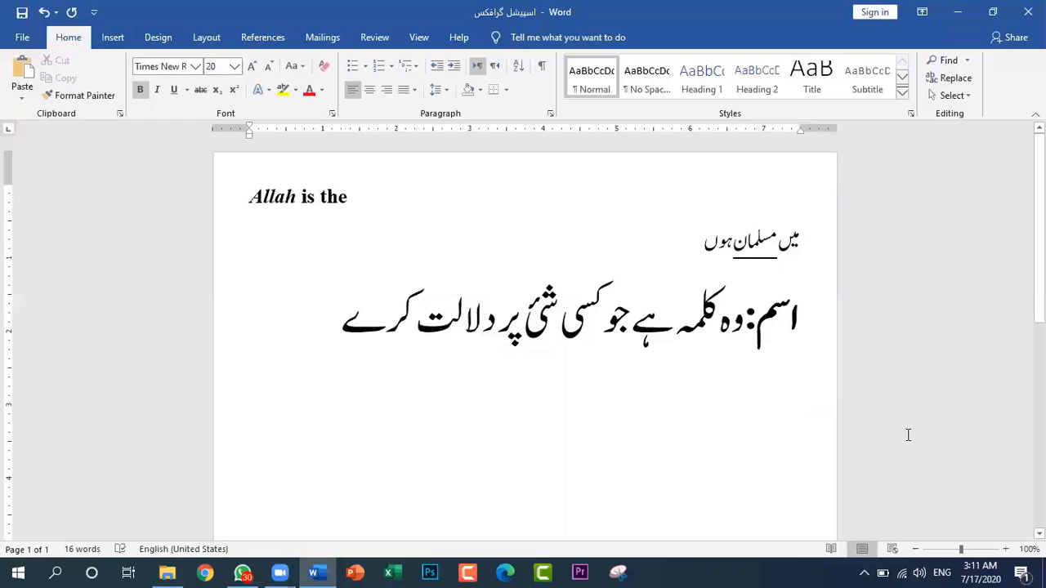
pyautogui.write('Rs')
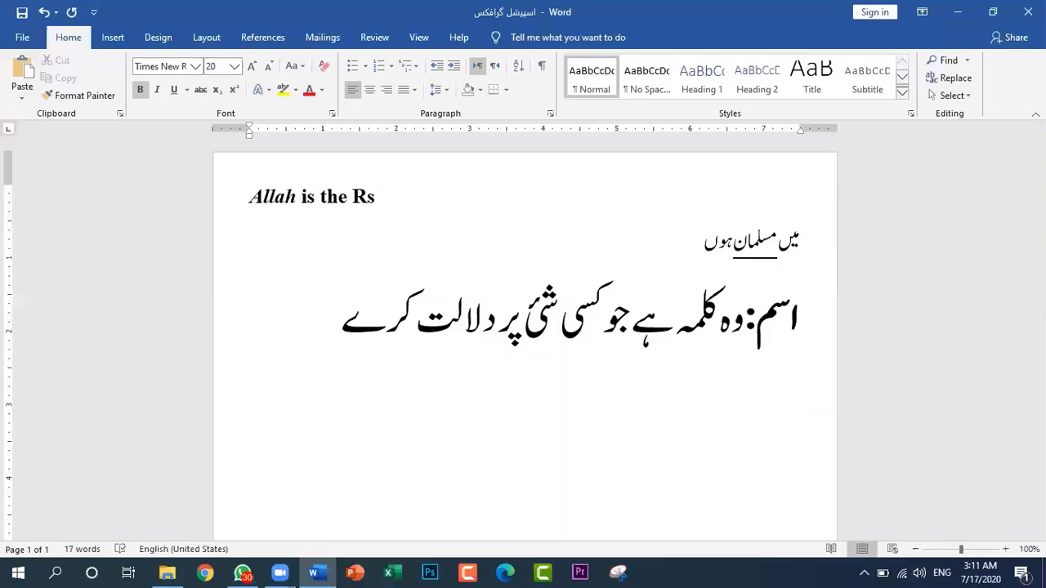
pyautogui.write(' 1000/800')
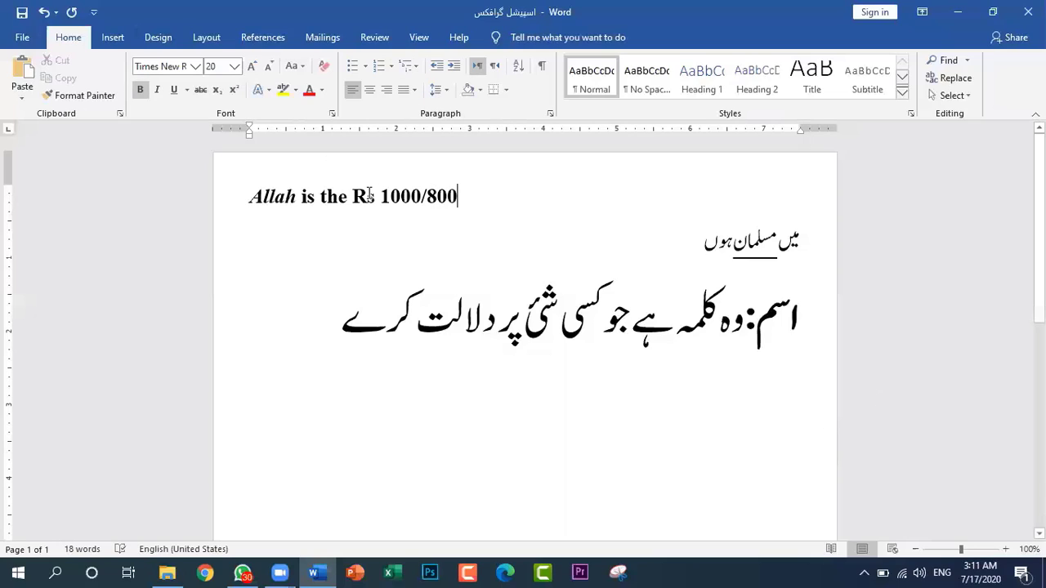
# Apply strikethrough to only the price "1000" in the first line
pyautogui.moveTo(379, 196); pyautogui.dragTo(424, 193)
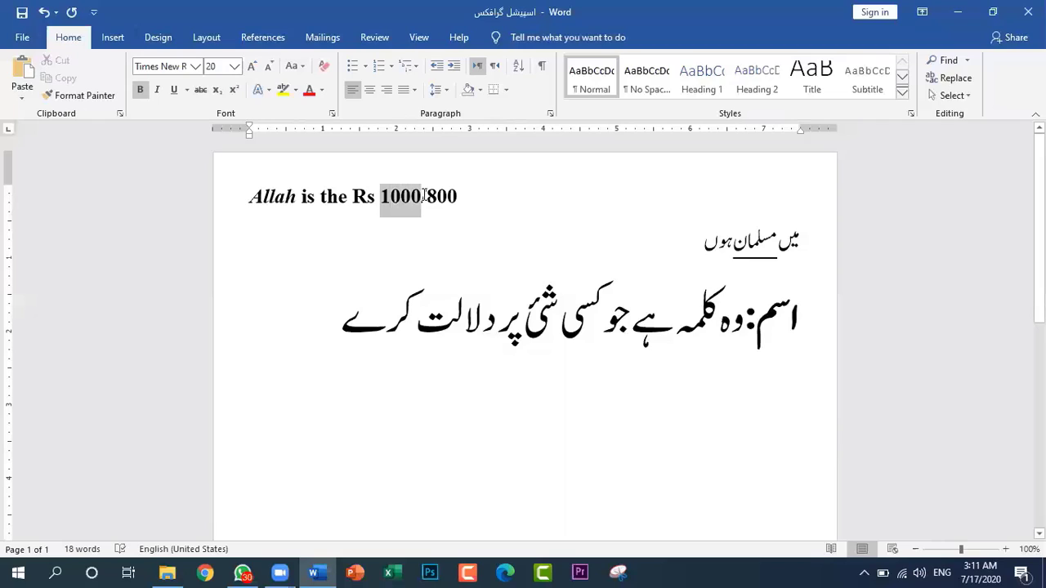
pyautogui.click(198, 90)
pyautogui.click(540, 220)
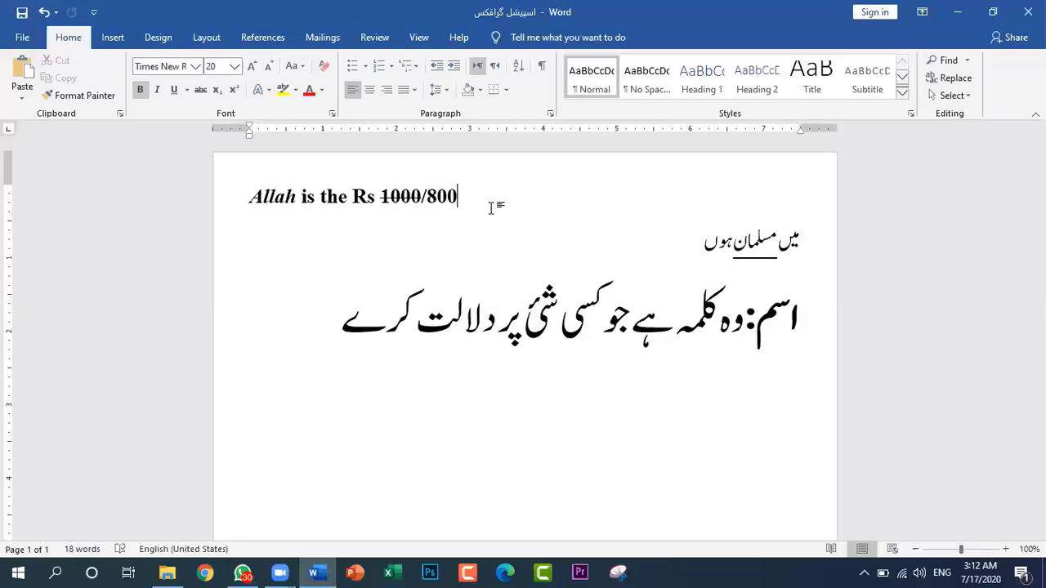
# Enter the Urdu heading "نظام شمسی کے متعلق اقوال" on the line below the definition, using the Urdu keyboard
pyautogui.click(301, 346)
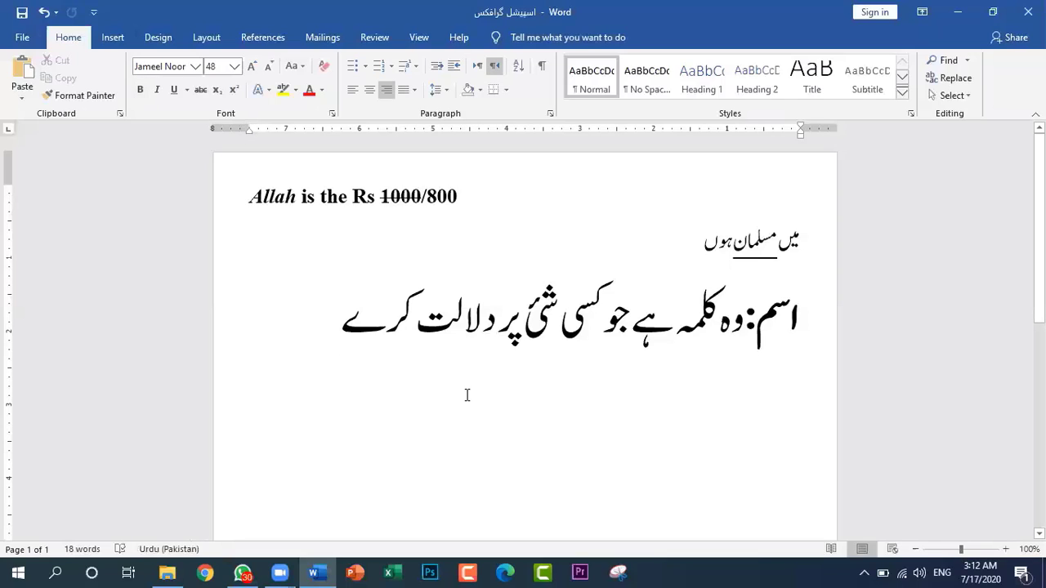
pyautogui.press('Return')
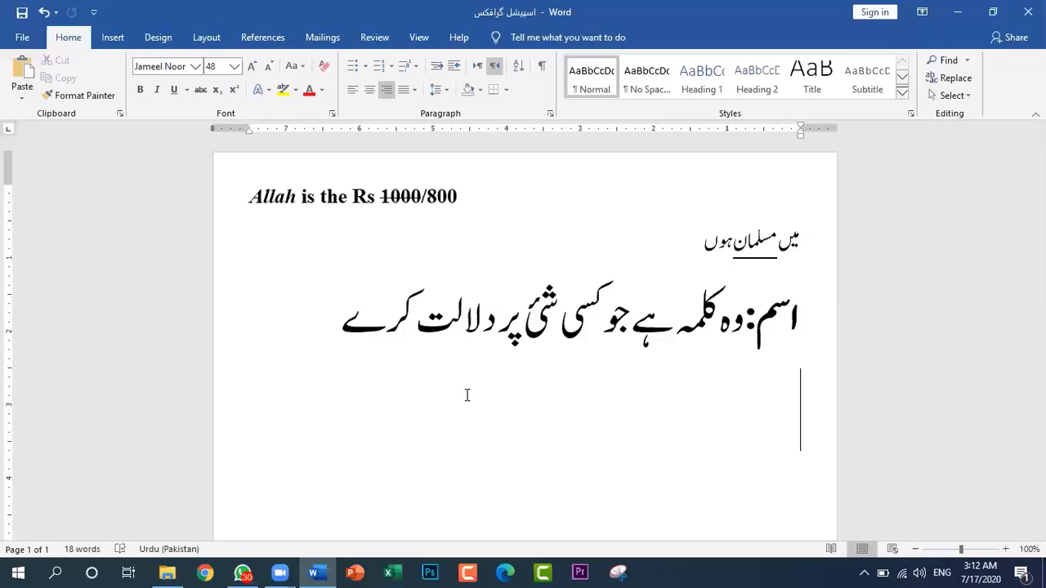
pyautogui.write('n')
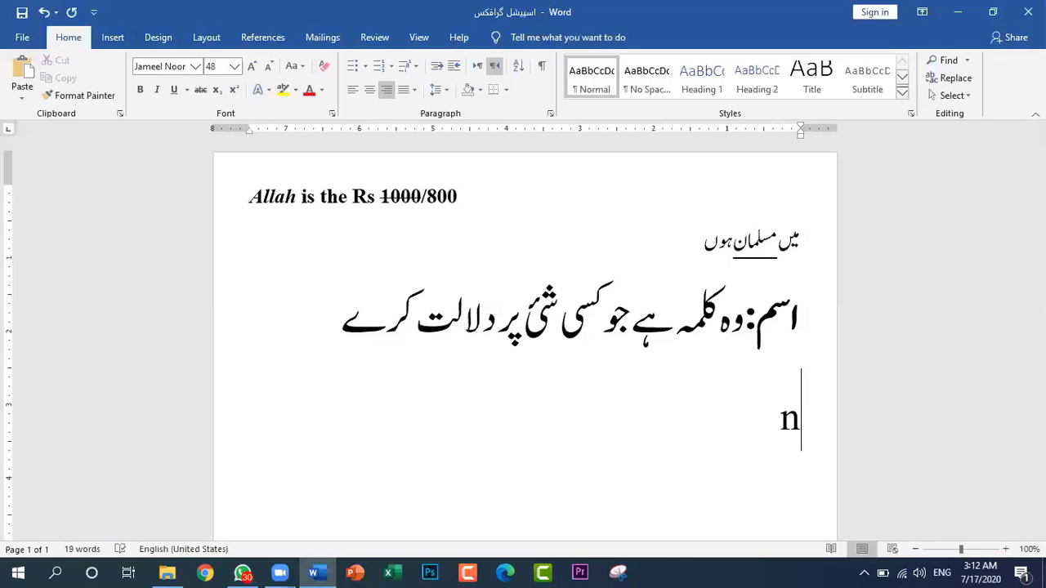
pyautogui.press('BackSpace')
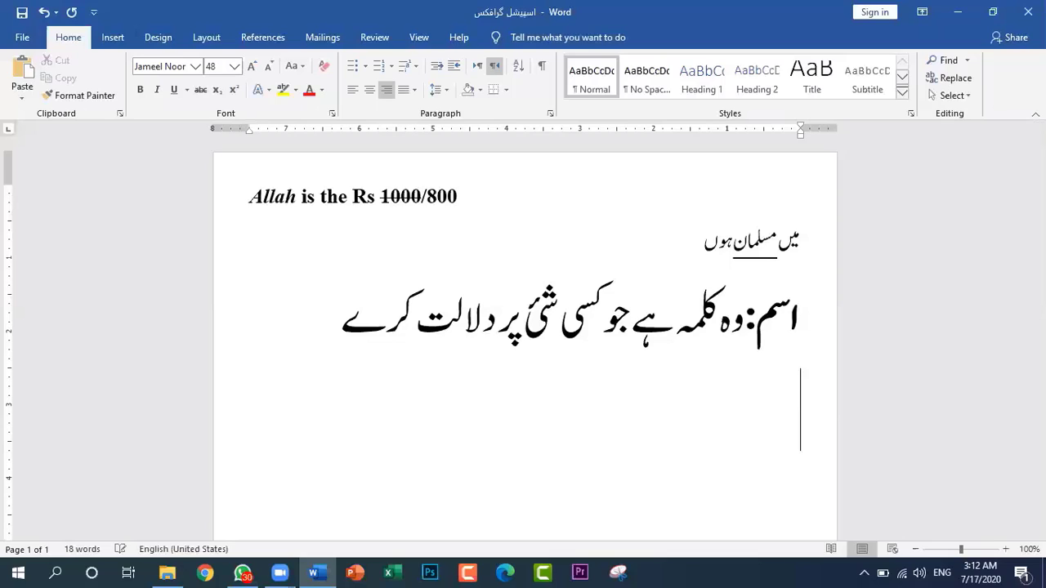
pyautogui.click(940, 570)
pyautogui.click(906, 469)
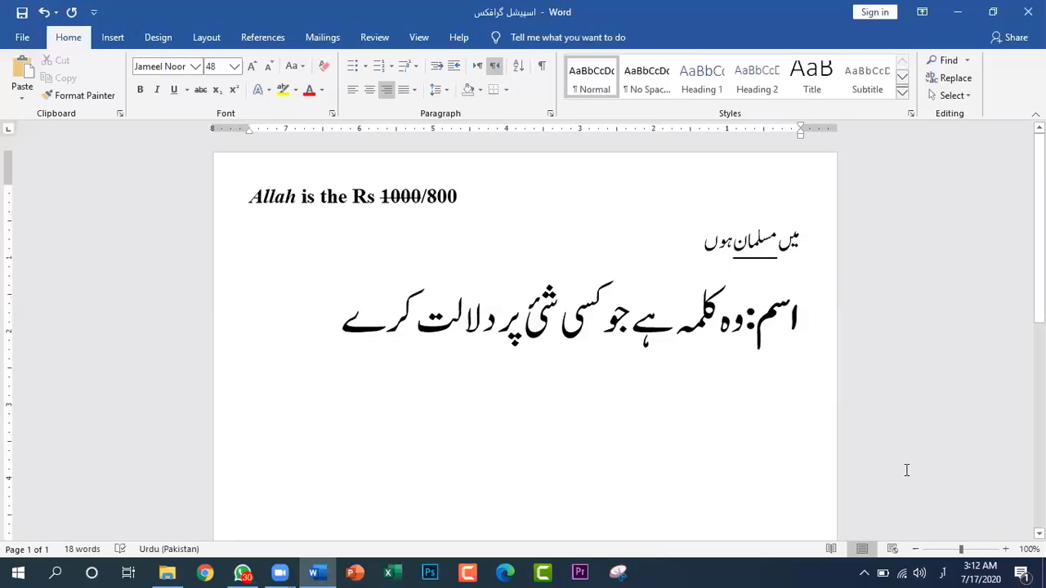
pyautogui.write('زم')
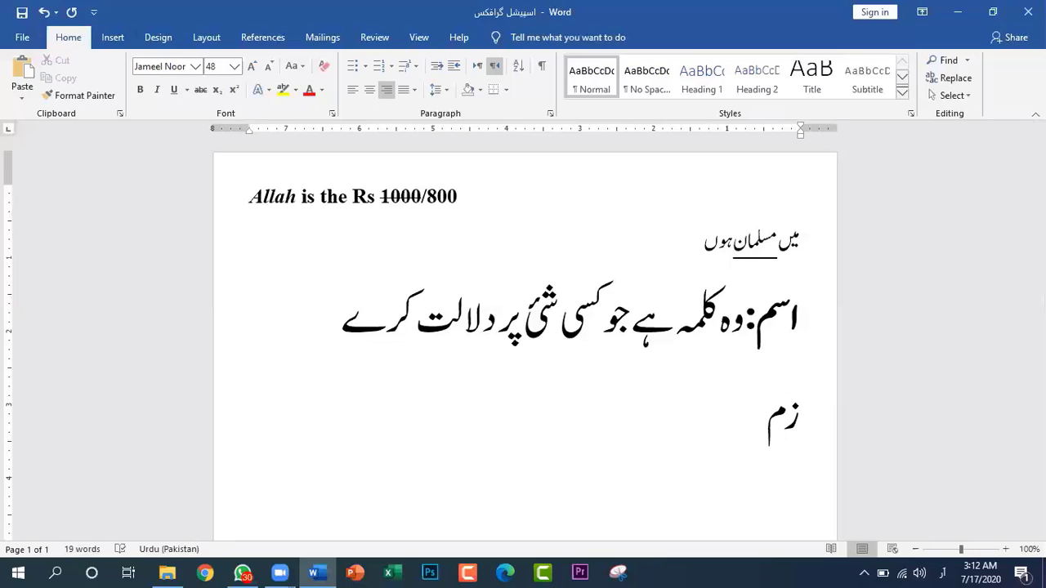
pyautogui.press('BackSpace')
pyautogui.press('BackSpace')
pyautogui.write('نظام شمسی ک')
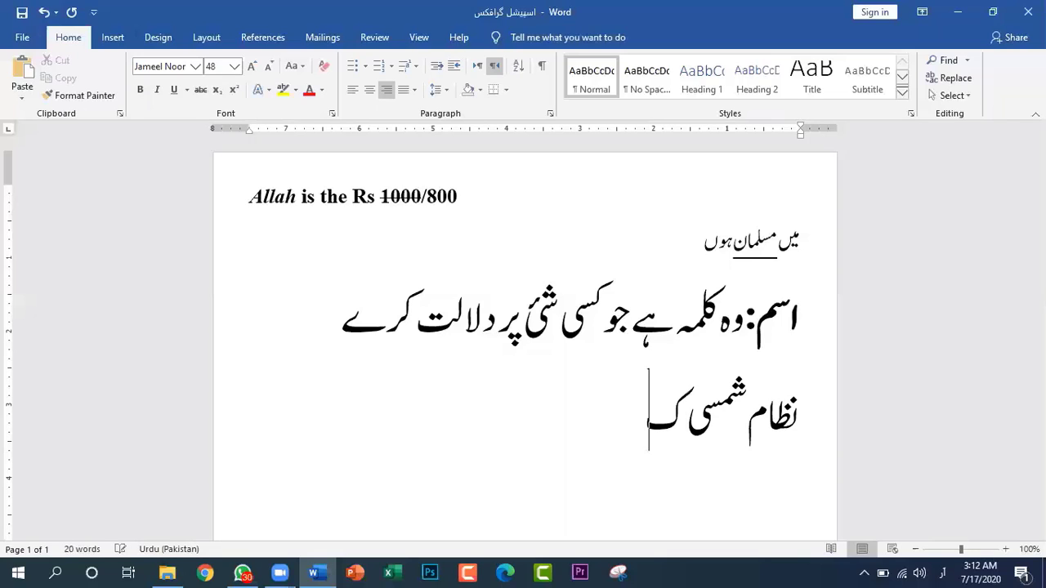
pyautogui.write('ے متع')
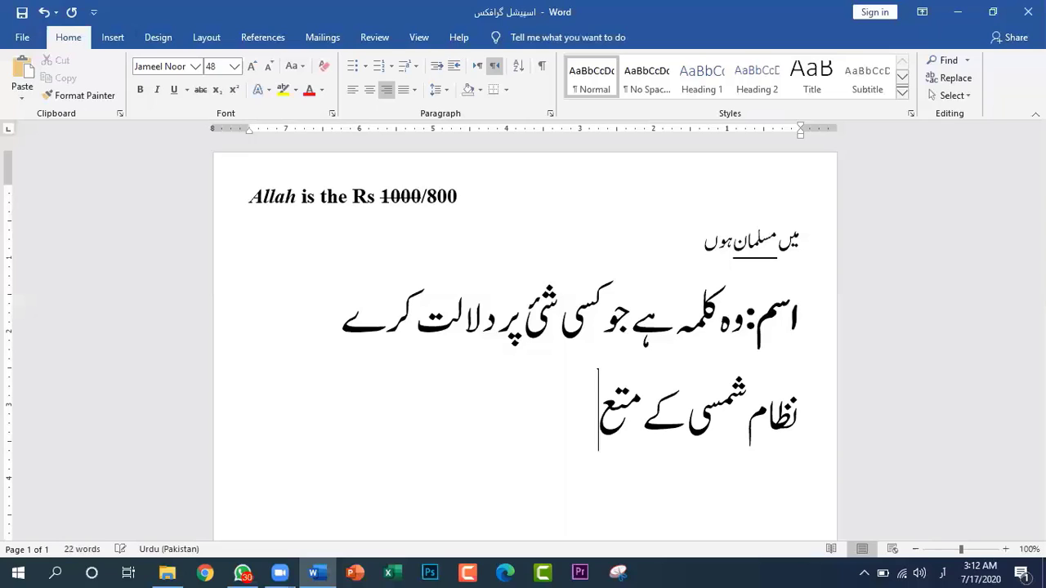
pyautogui.write('لق')
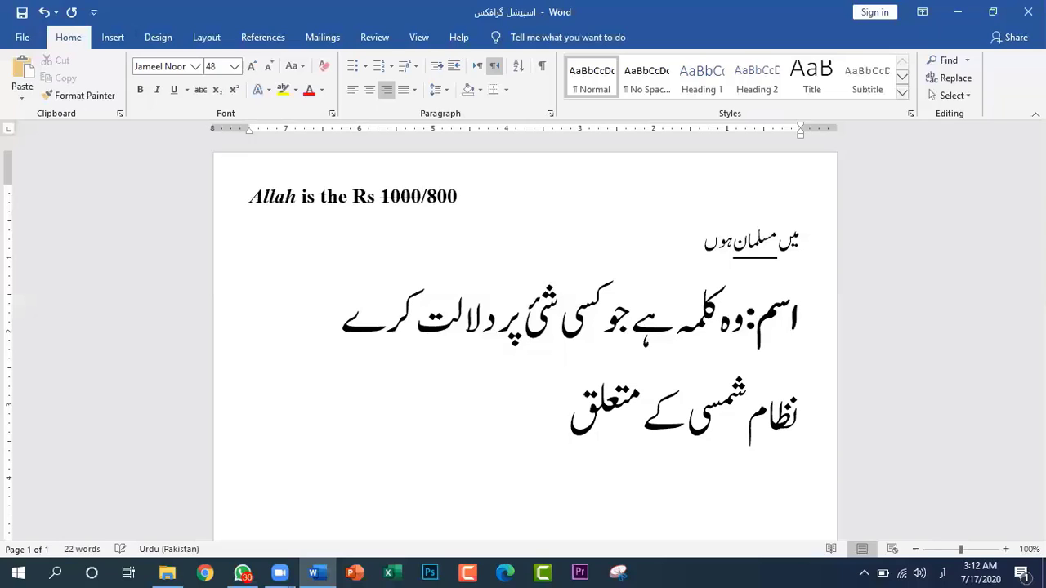
pyautogui.write(' اقوال')
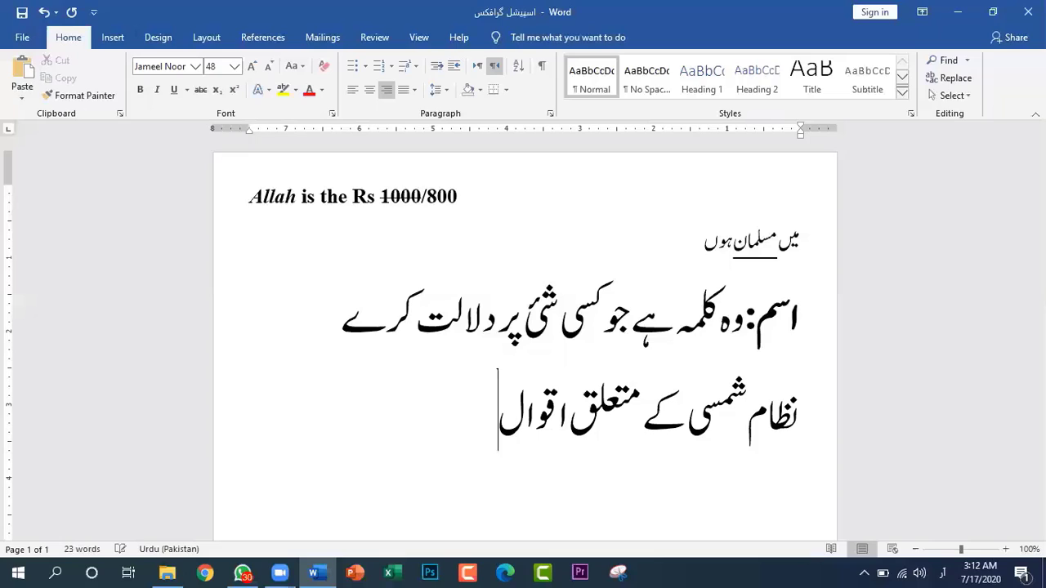
# Enter the Urdu statement "سورج گھومتا ہے زمین و سیارات کیل کی طرح گڑے ہوئے ہیں" on a new line below the solar system heading
pyautogui.press('Return')
pyautogui.write('سورج')
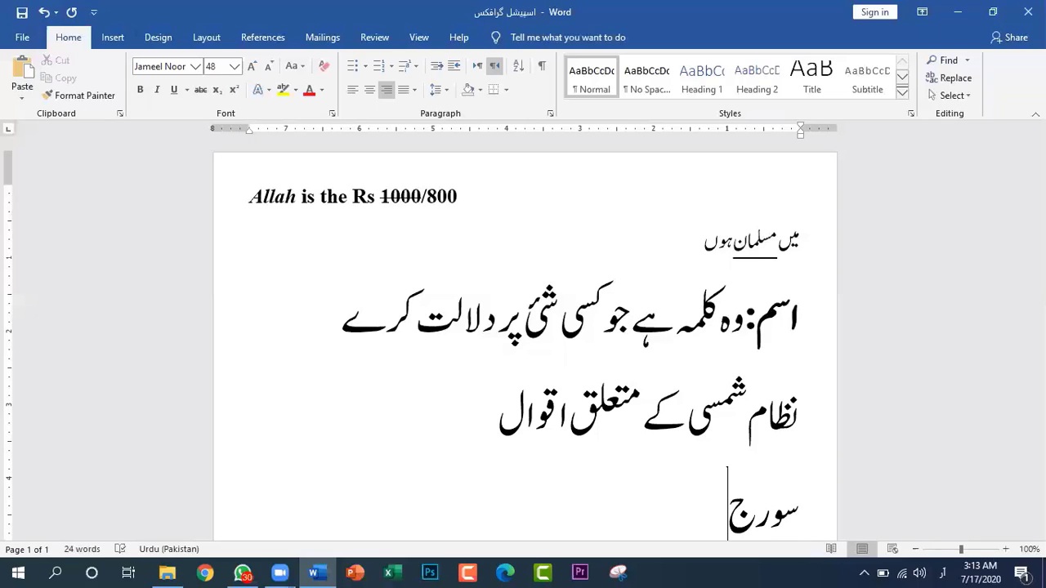
pyautogui.write(' گھوم')
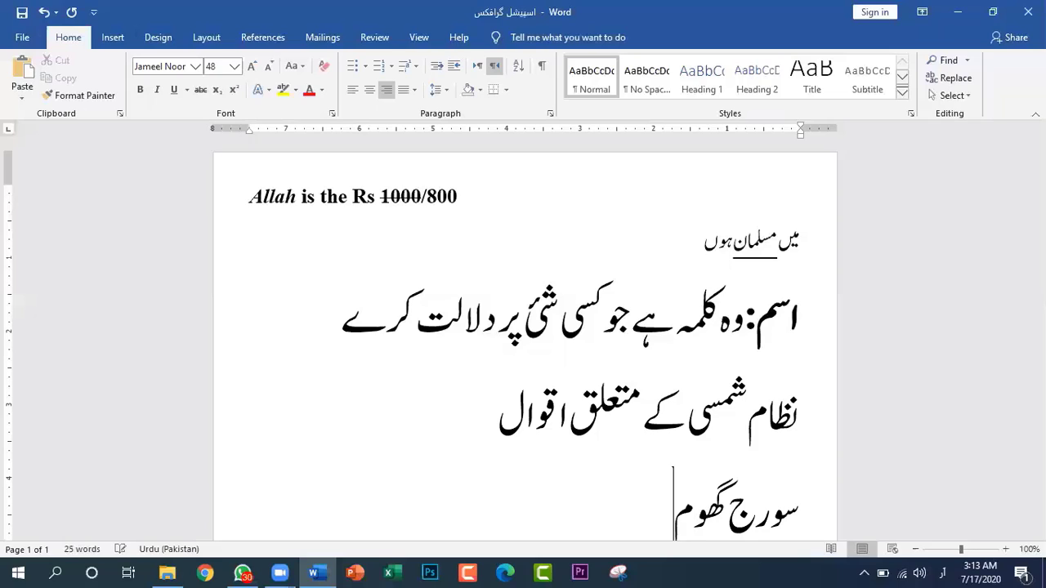
pyautogui.write('تا ہے')
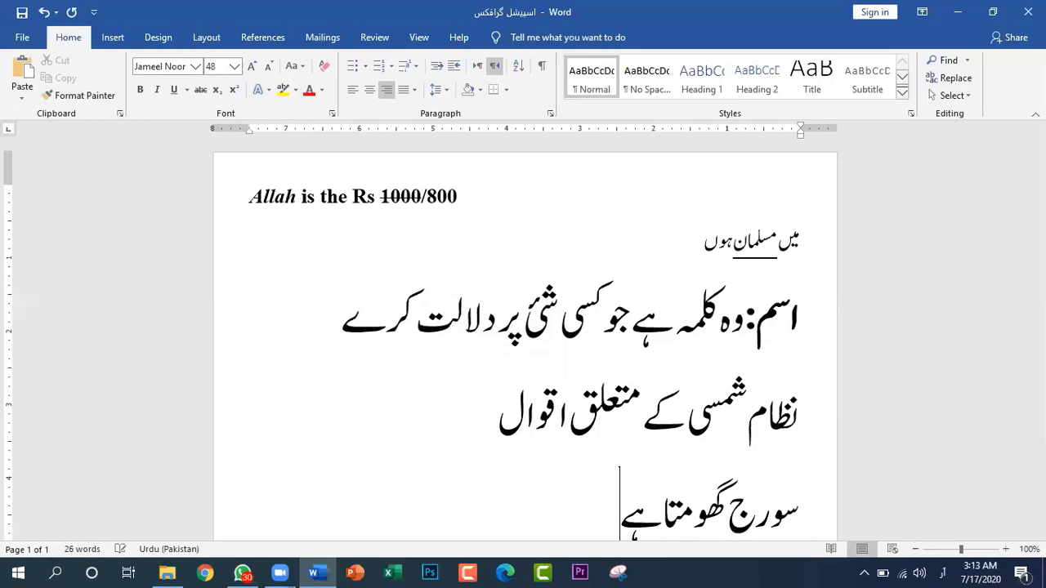
pyautogui.write(' زمین')
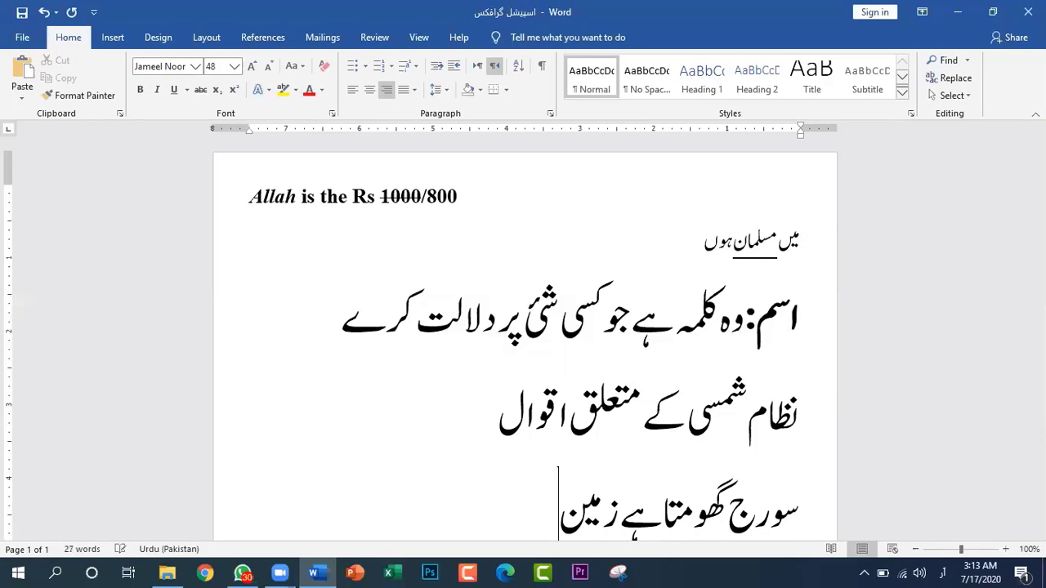
pyautogui.write(' وسیا')
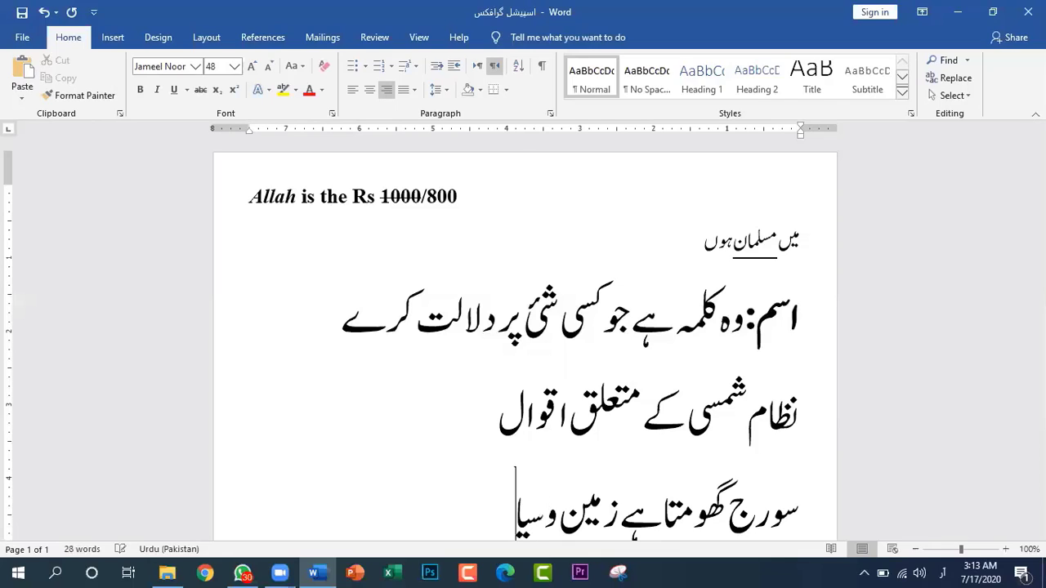
pyautogui.write('رات')
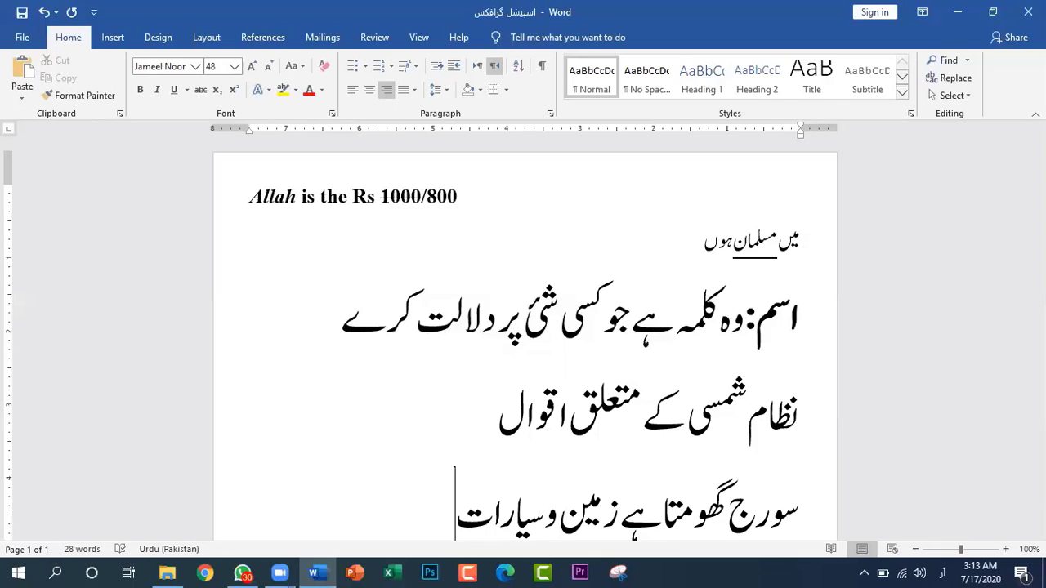
pyautogui.write(' کیل')
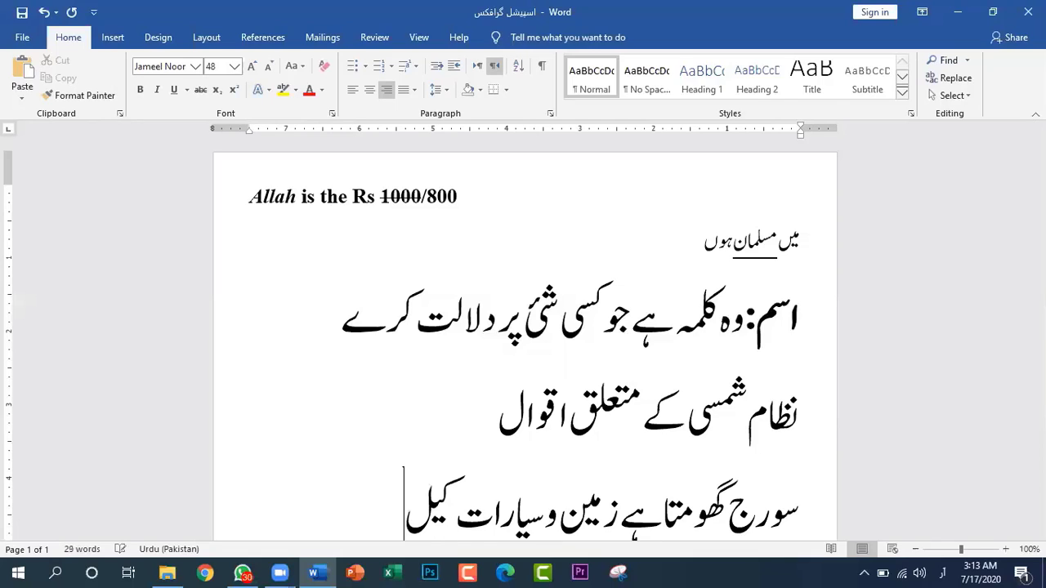
pyautogui.write(' کی طر')
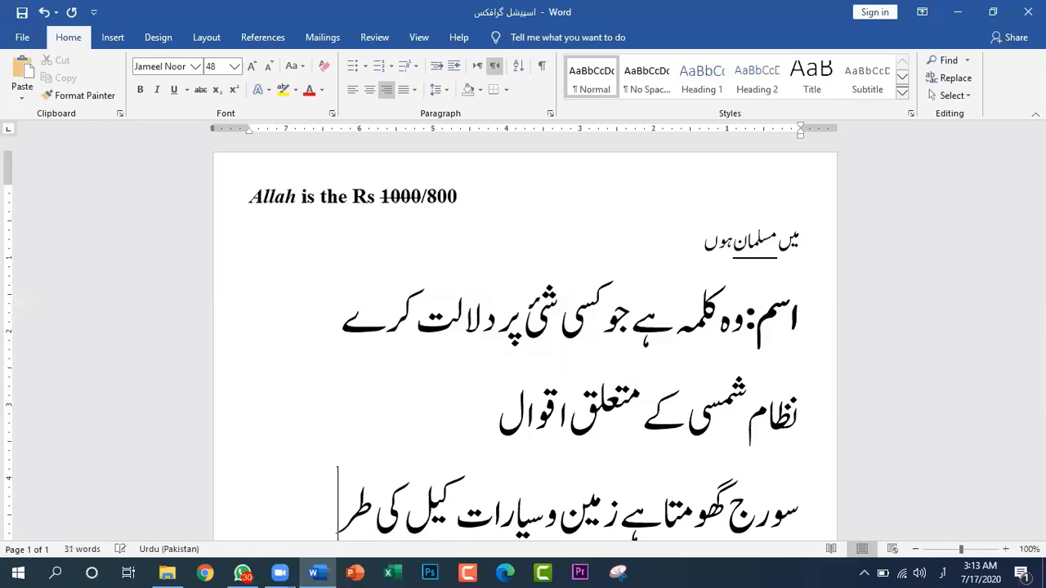
pyautogui.write('ح گ')
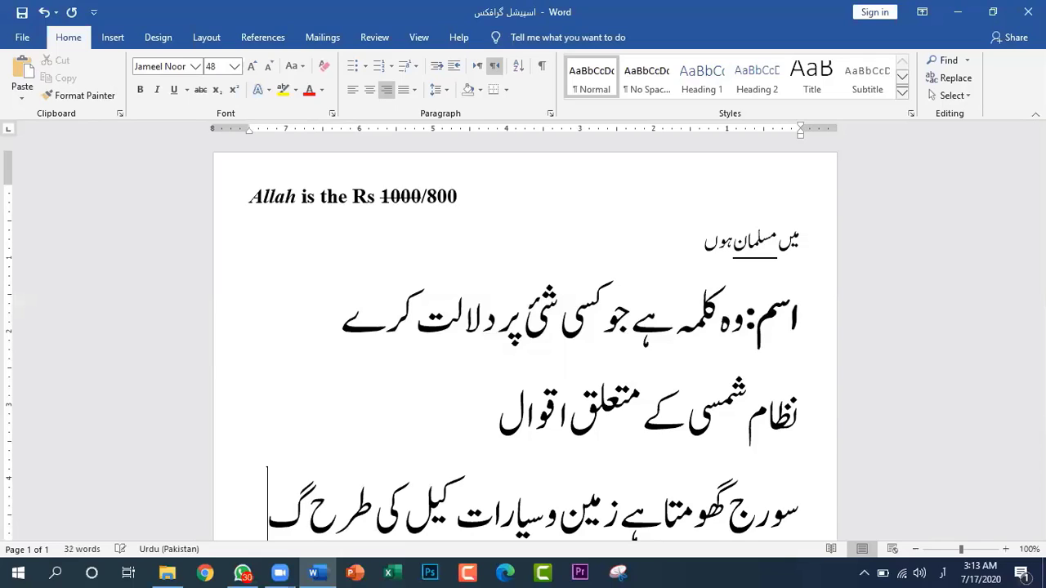
pyautogui.write('ڑے')
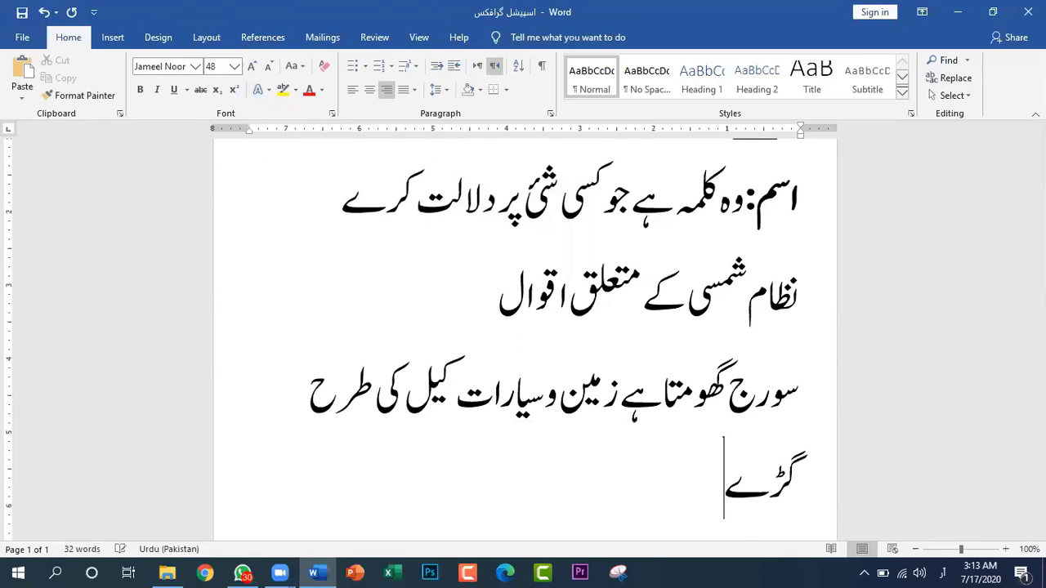
pyautogui.write(' ہوئے')
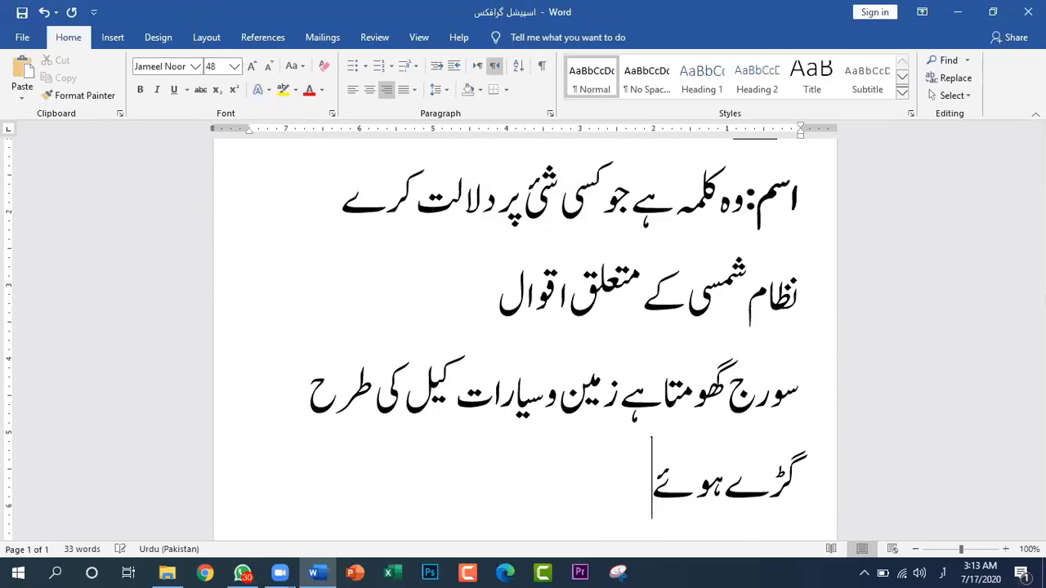
pyautogui.write(' ہیں')
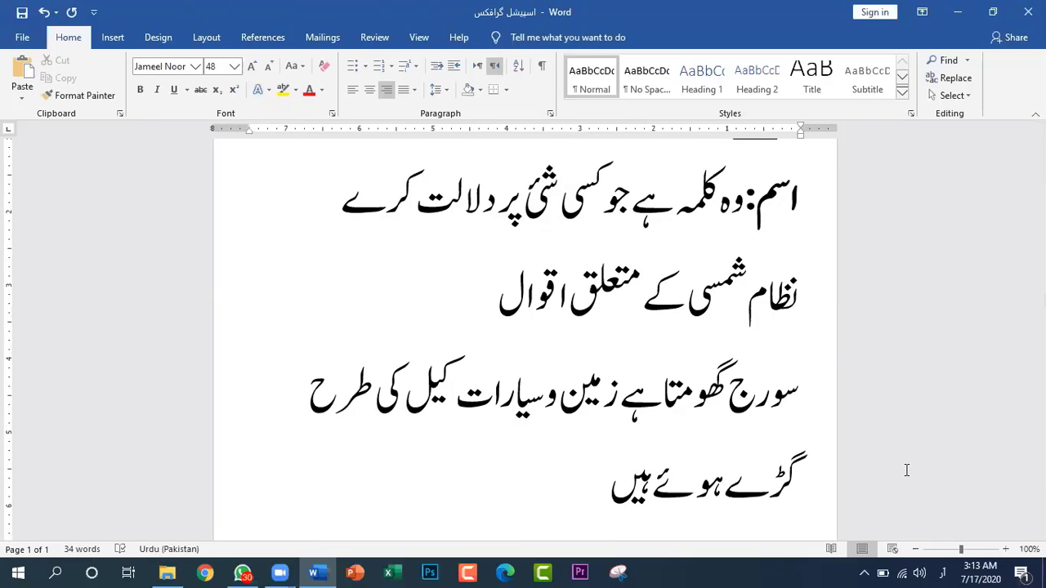
# Append a slash and the second statement "زمین اور تمام سیارے سورج کے گرد گھومتے ہیں" to the paragraph, and save the document
pyautogui.write('/')
pyautogui.write('زمین')
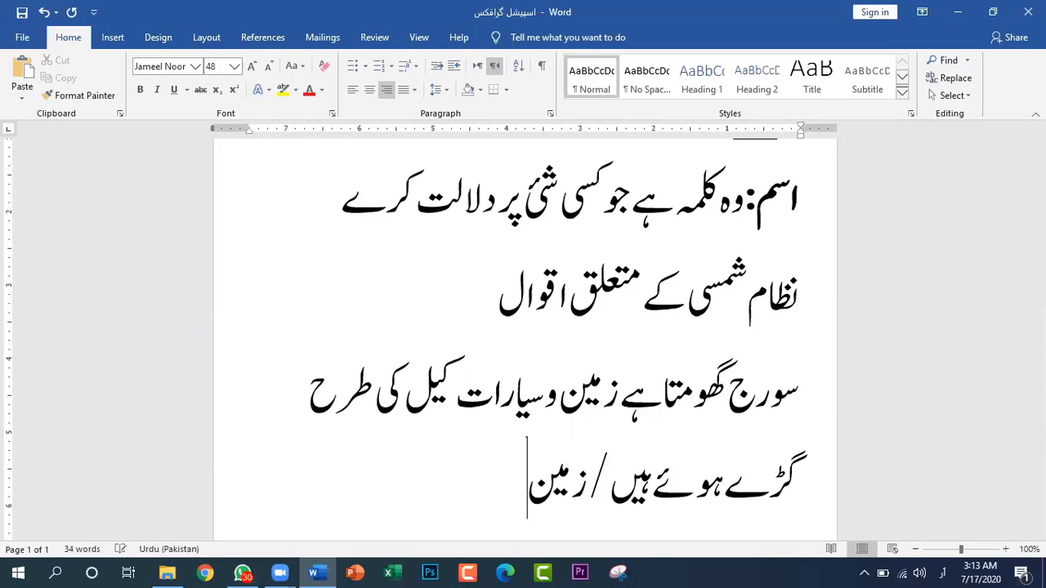
pyautogui.write(' اور تما')
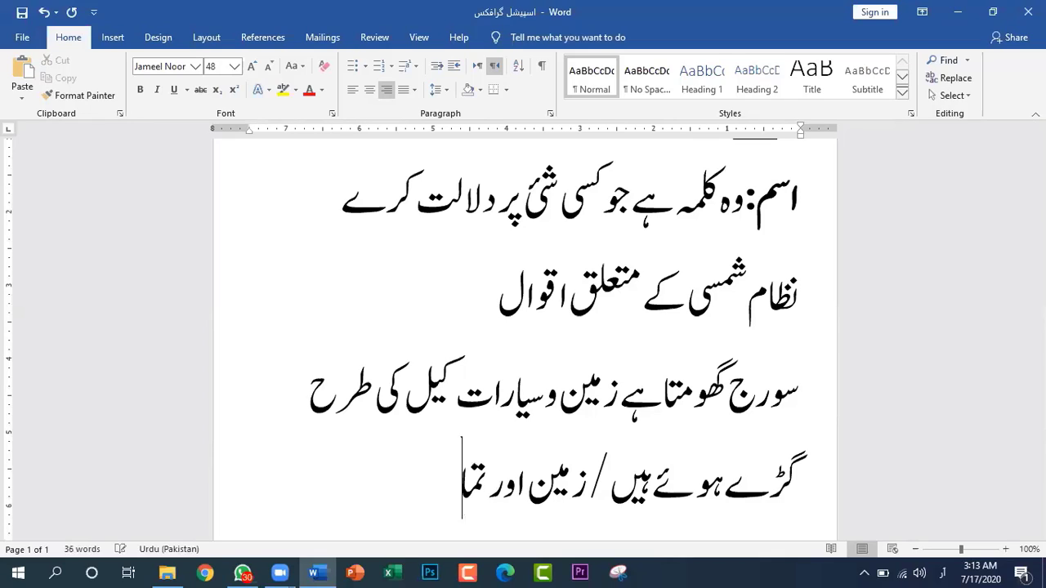
pyautogui.write('م سیا')
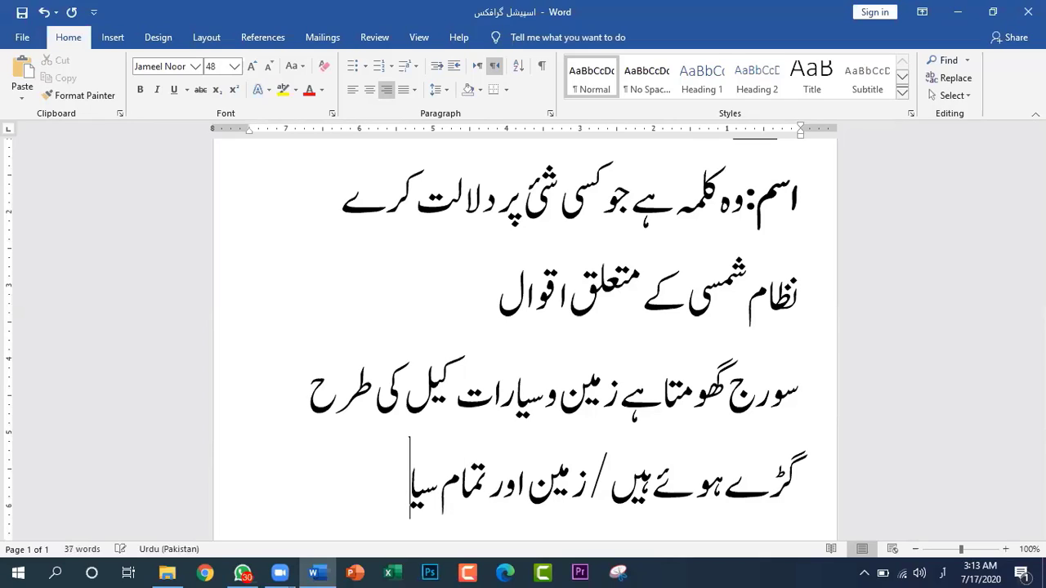
pyautogui.write('رے سور')
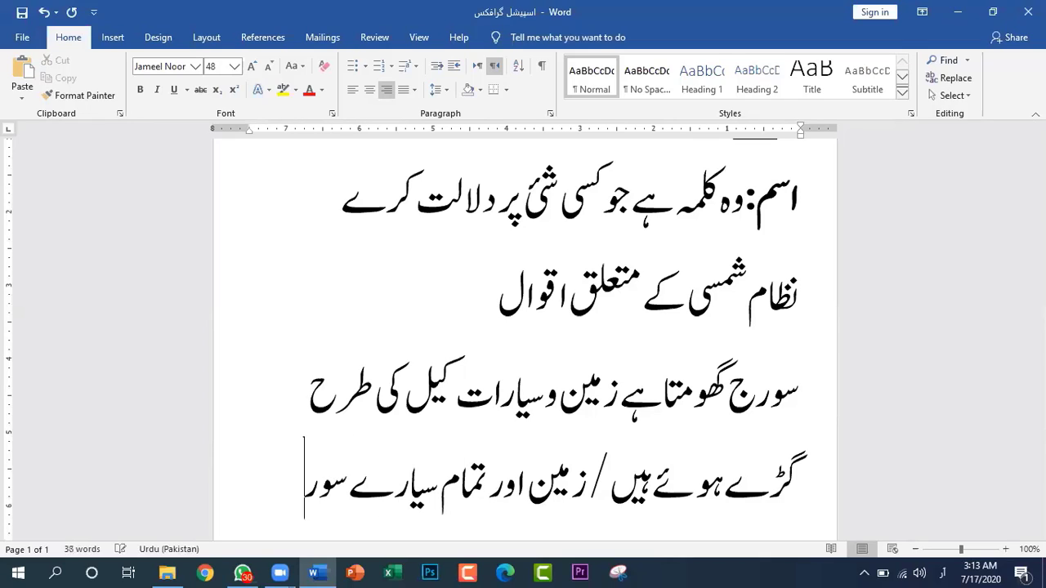
pyautogui.write('ج کے')
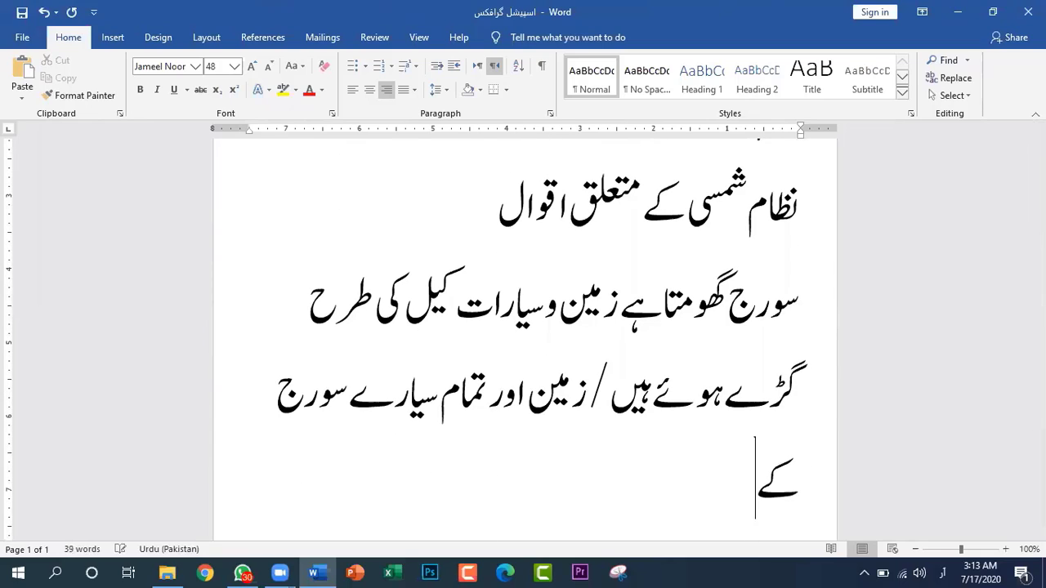
pyautogui.write(' ر')
pyautogui.press('BackSpace')
pyautogui.write('گرد گھ')
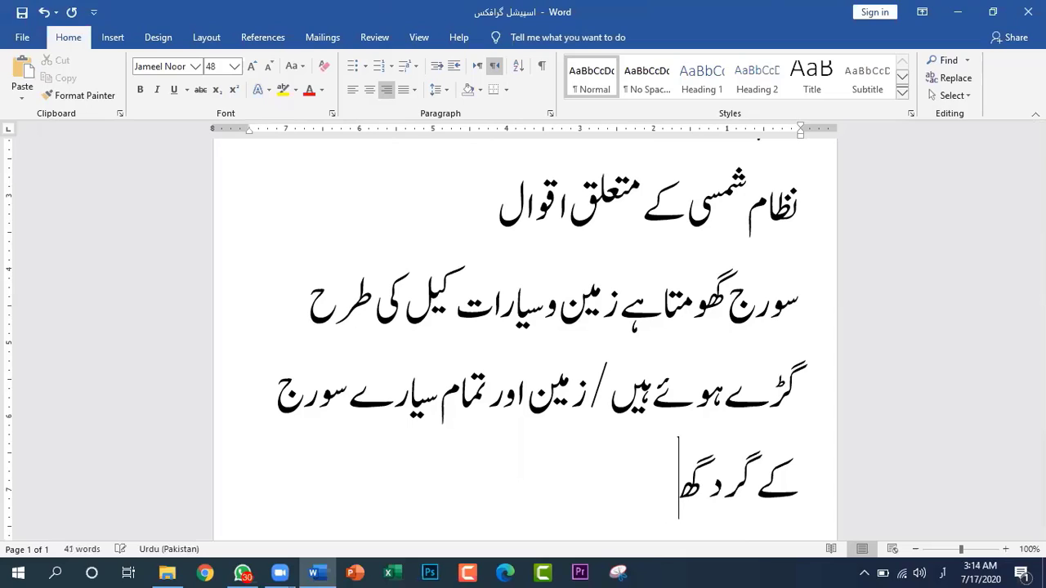
pyautogui.write('ومت')
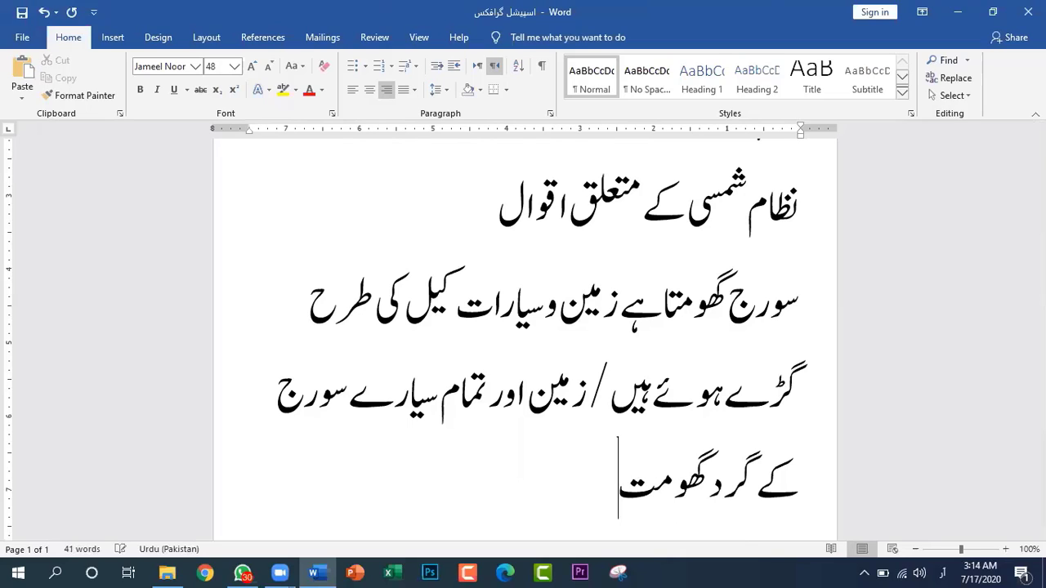
pyautogui.write('ے ہی')
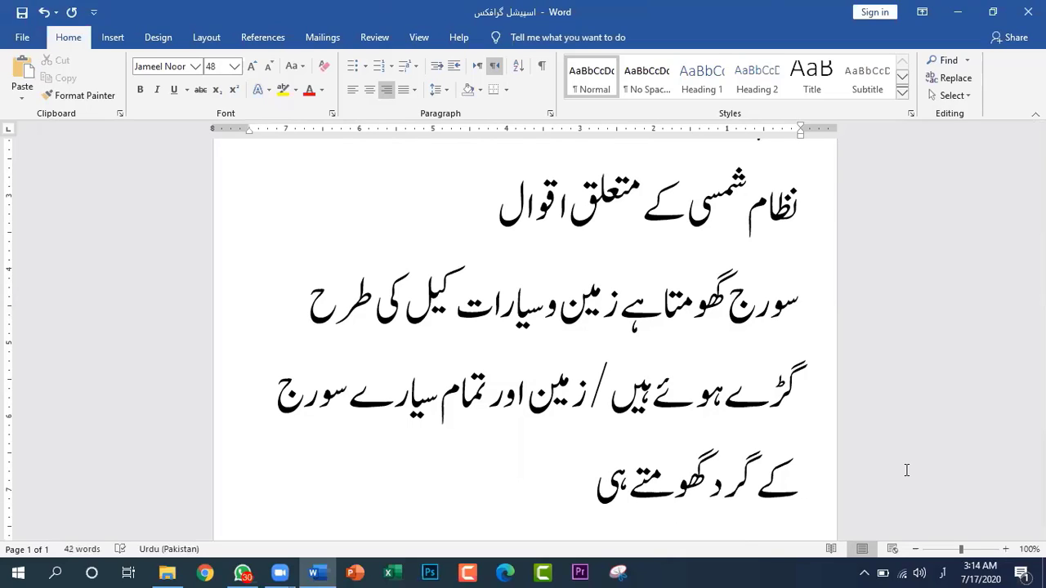
pyautogui.write('ں')
pyautogui.hotkey('ctrl', 's')
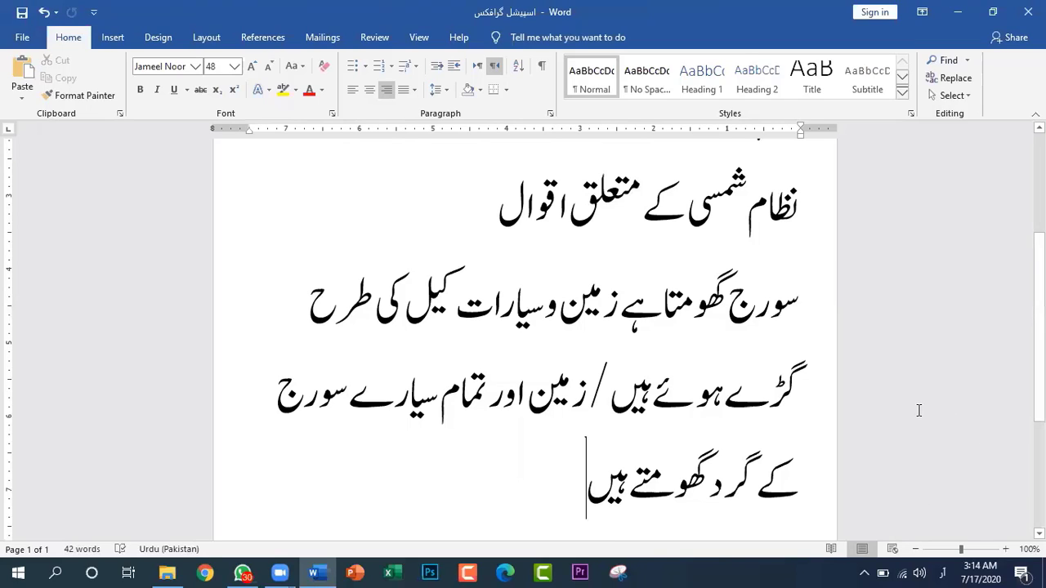
# Reduce the whole statement paragraph to font size 36 and strike through only its first statement, before the slash
pyautogui.keyDown('shift'); pyautogui.click(804, 296); pyautogui.keyUp('shift')
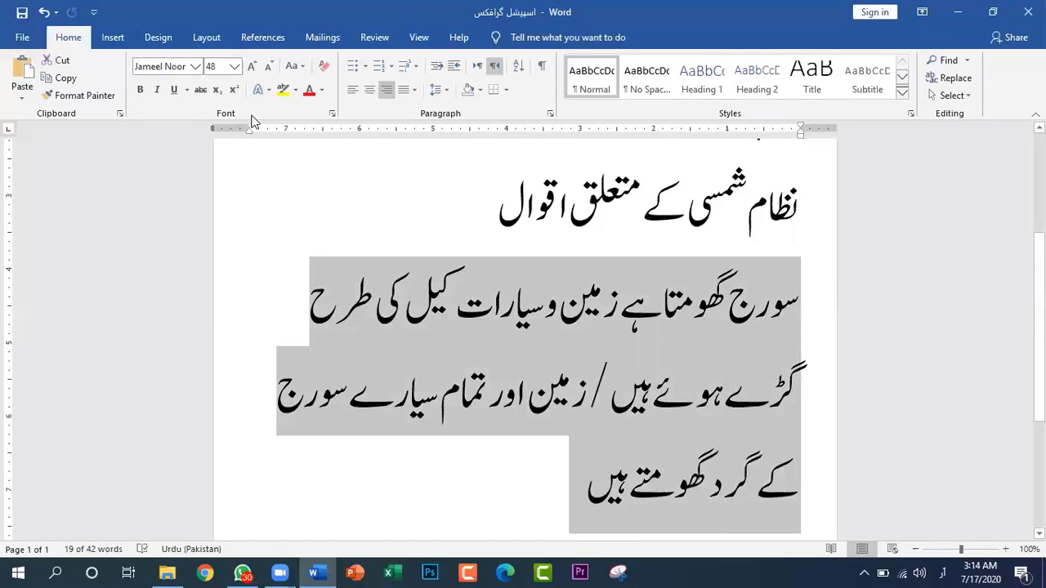
pyautogui.click(267, 68)
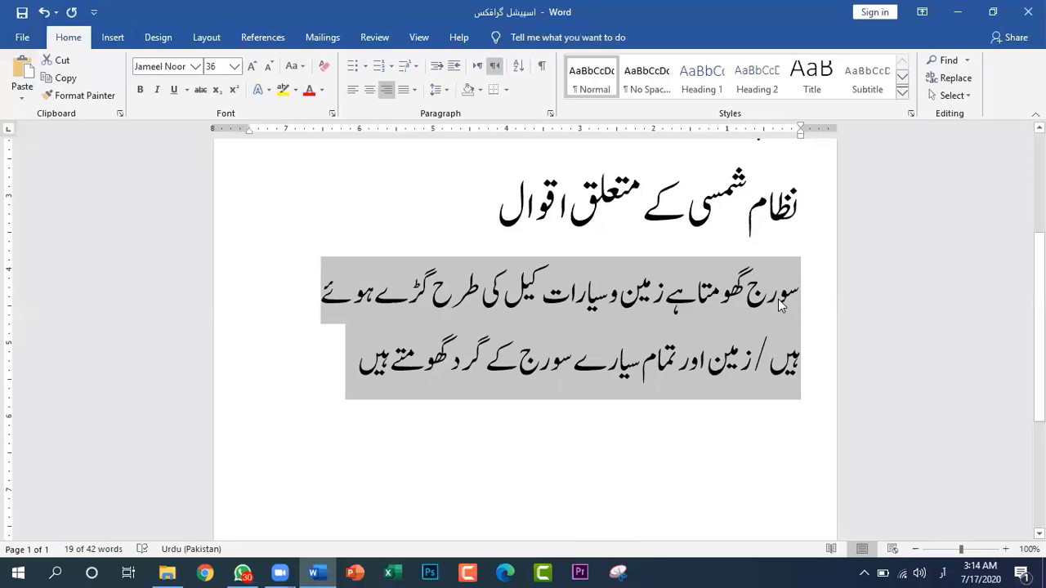
pyautogui.moveTo(804, 294); pyautogui.dragTo(764, 365)
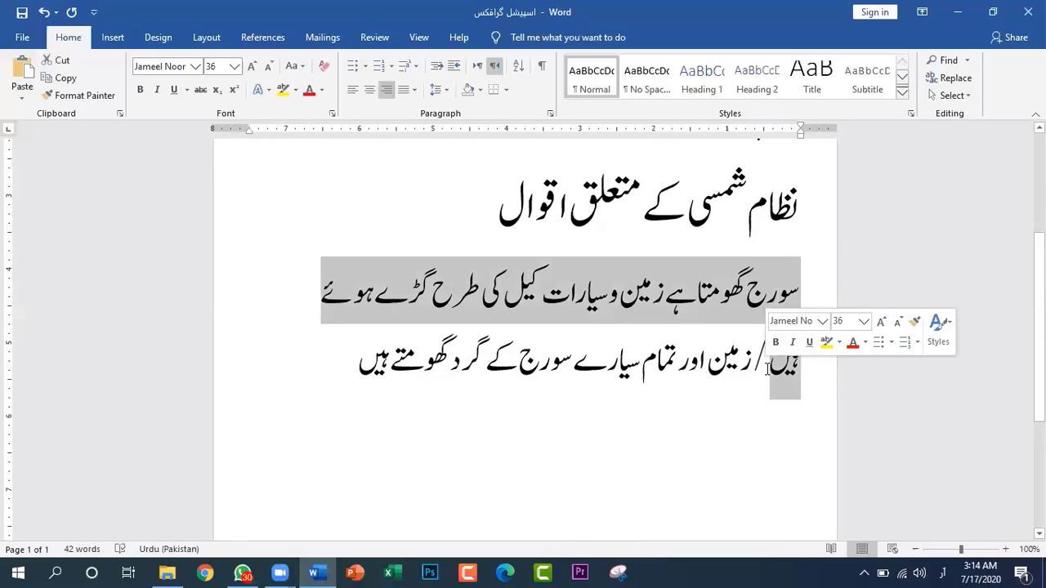
pyautogui.click(200, 90)
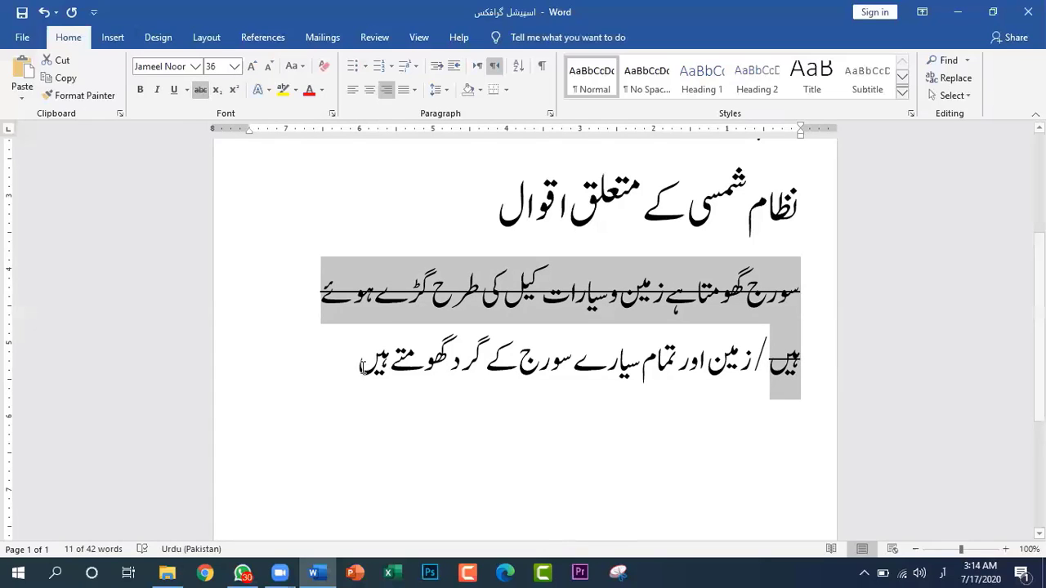
pyautogui.click(330, 355)
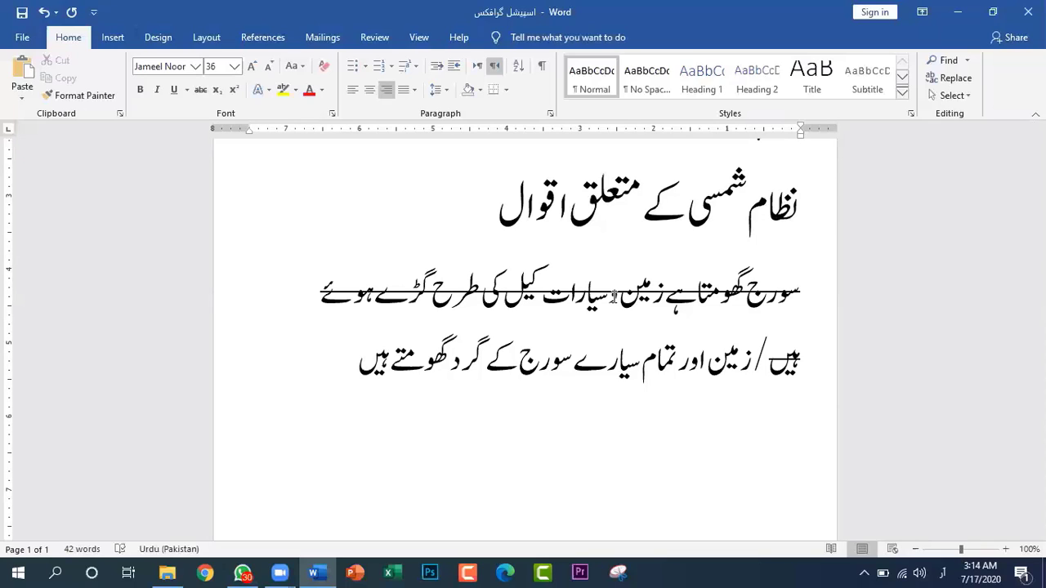
# Enter the Urdu title "اصلاحی خطبات" on a new line below the statement paragraph
pyautogui.press('Return')
pyautogui.write('اس')
pyautogui.press('BackSpace')
pyautogui.write('صلا')
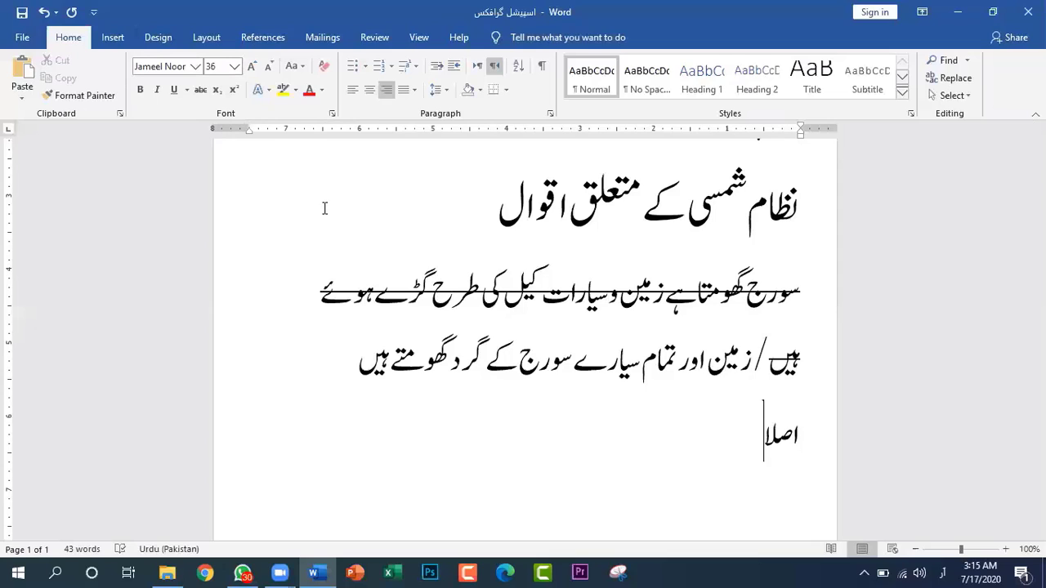
pyautogui.write('حی')
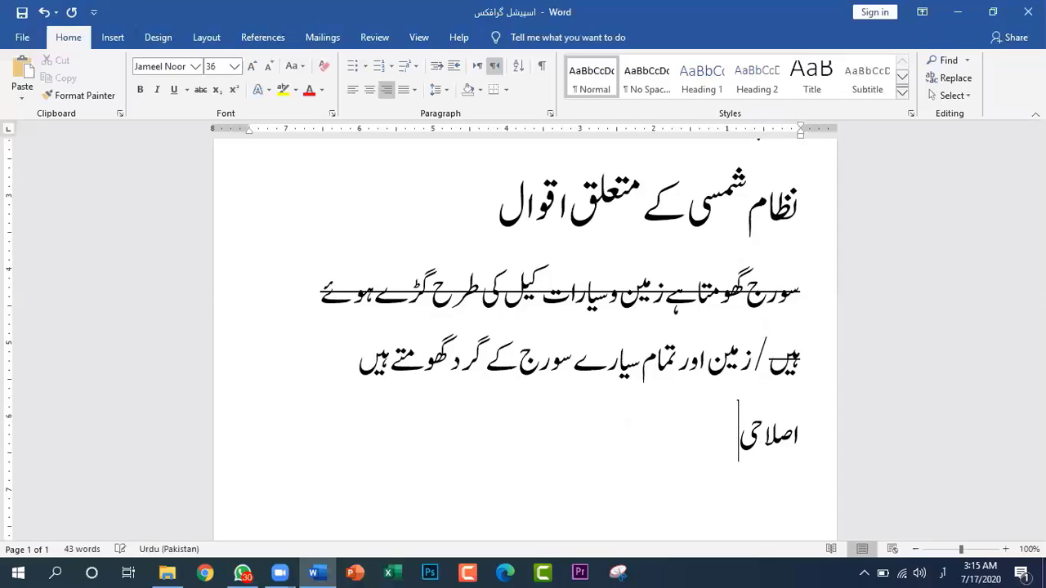
pyautogui.write('خطب')
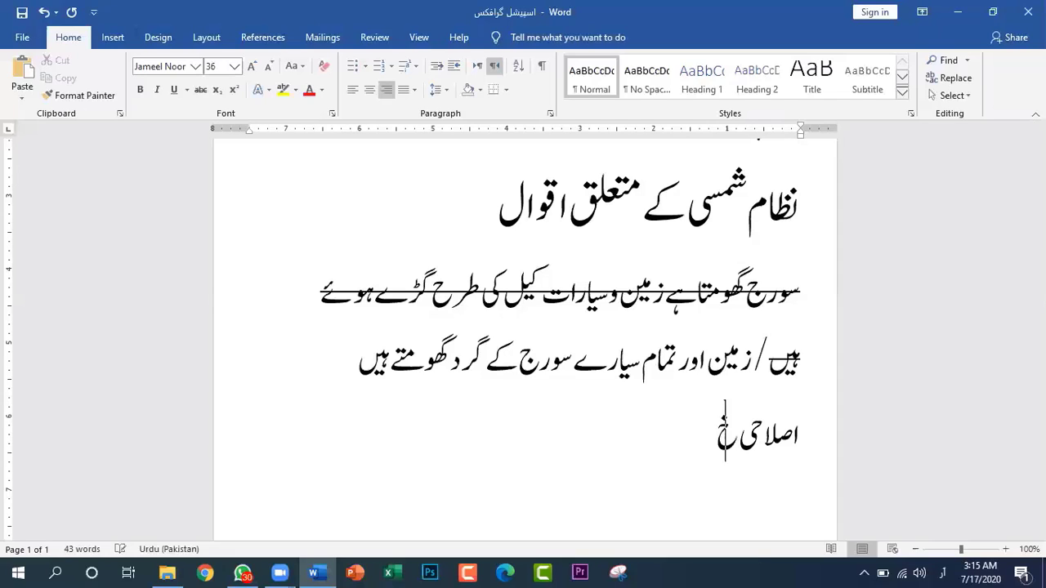
pyautogui.write('ت')
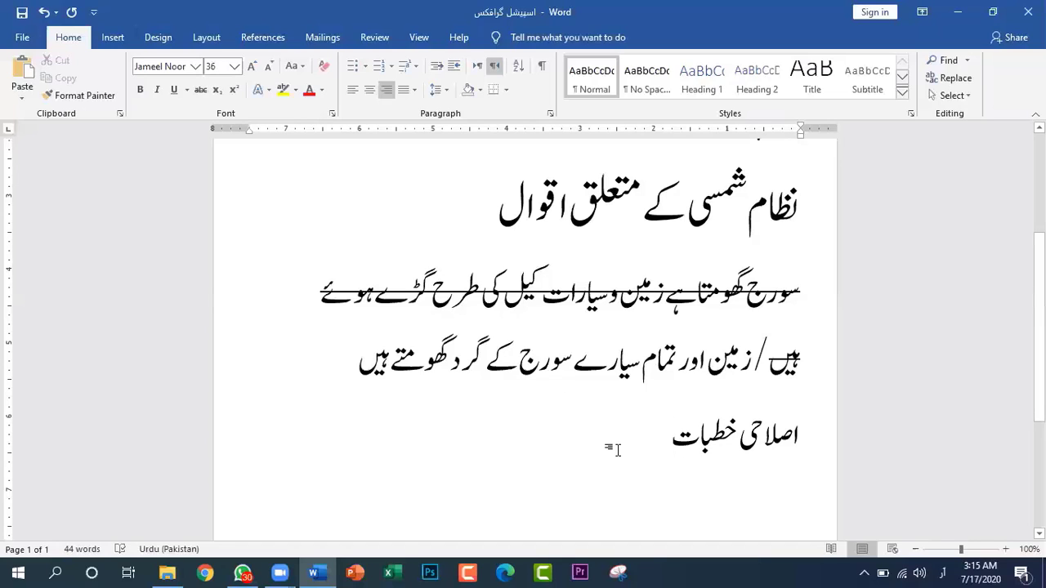
# Enlarge the title "اصلاحی خطبات" to font size 72
pyautogui.moveTo(668, 449); pyautogui.dragTo(821, 448)
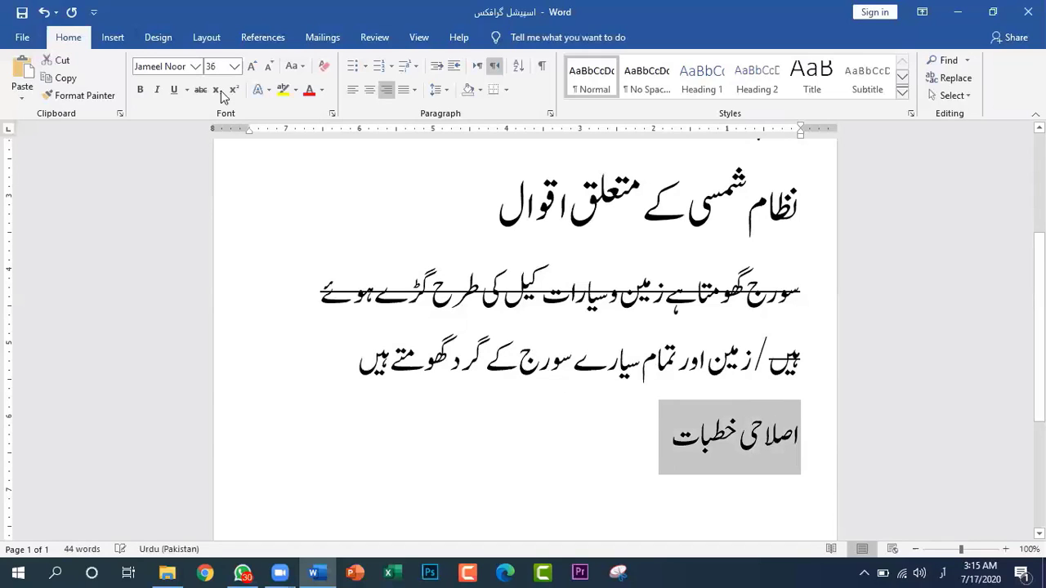
pyautogui.click(253, 67)
pyautogui.click(254, 69)
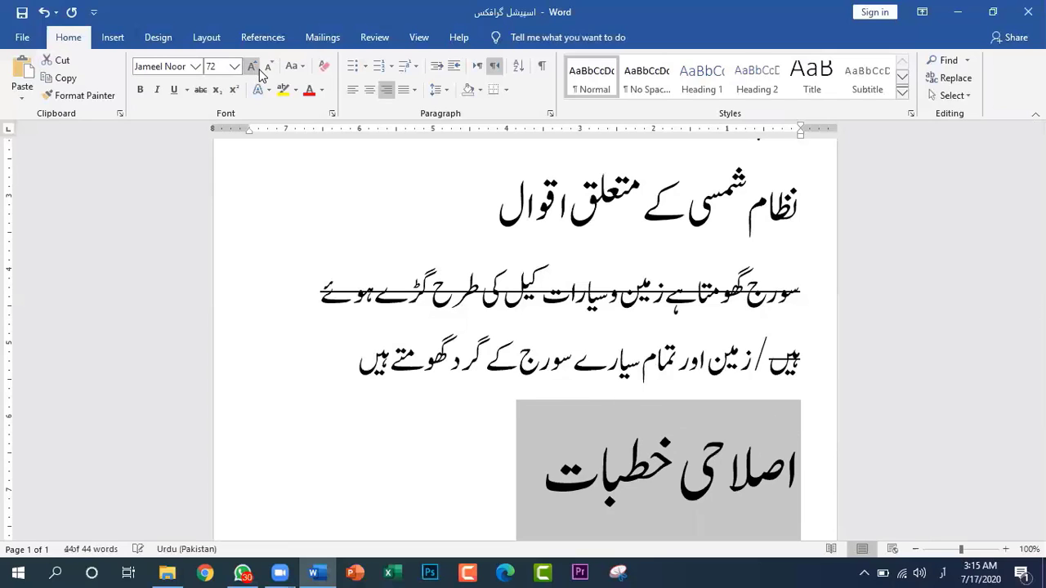
# Format only the word "خطبات" in the large title as subscript
pyautogui.scroll(-2, 605, 458)
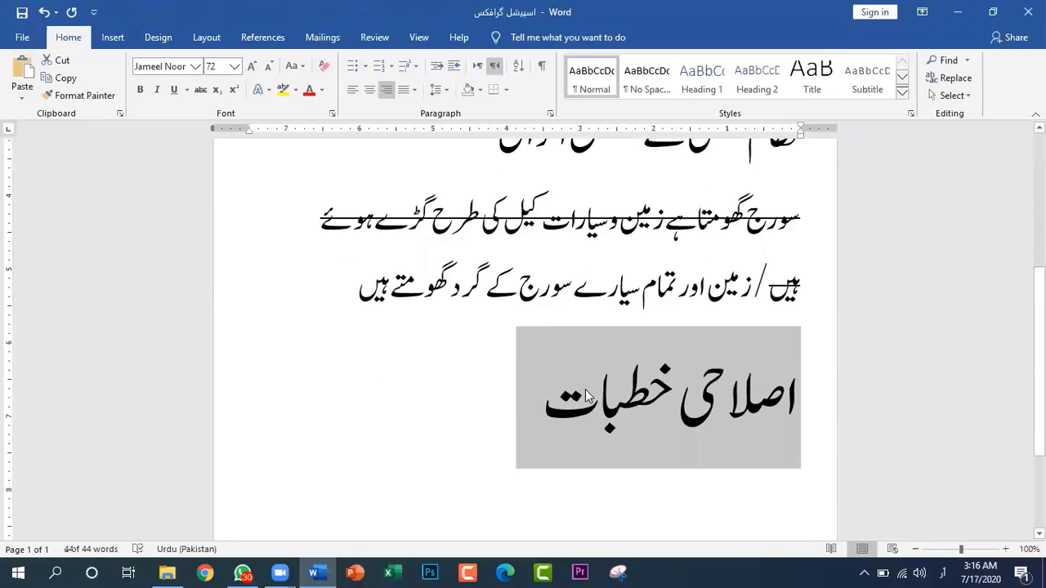
pyautogui.moveTo(546, 409); pyautogui.dragTo(676, 407)
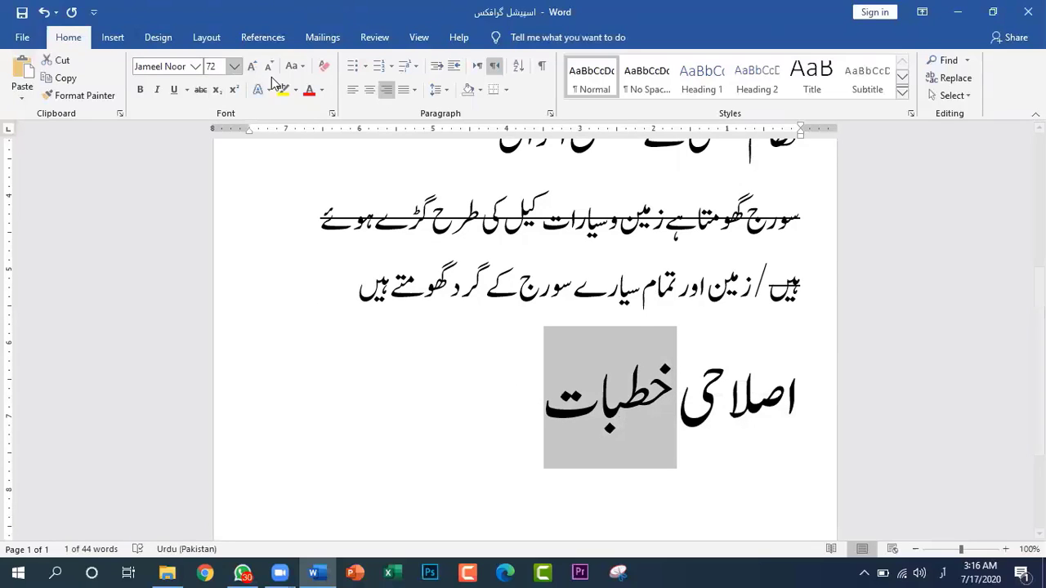
pyautogui.click(215, 90)
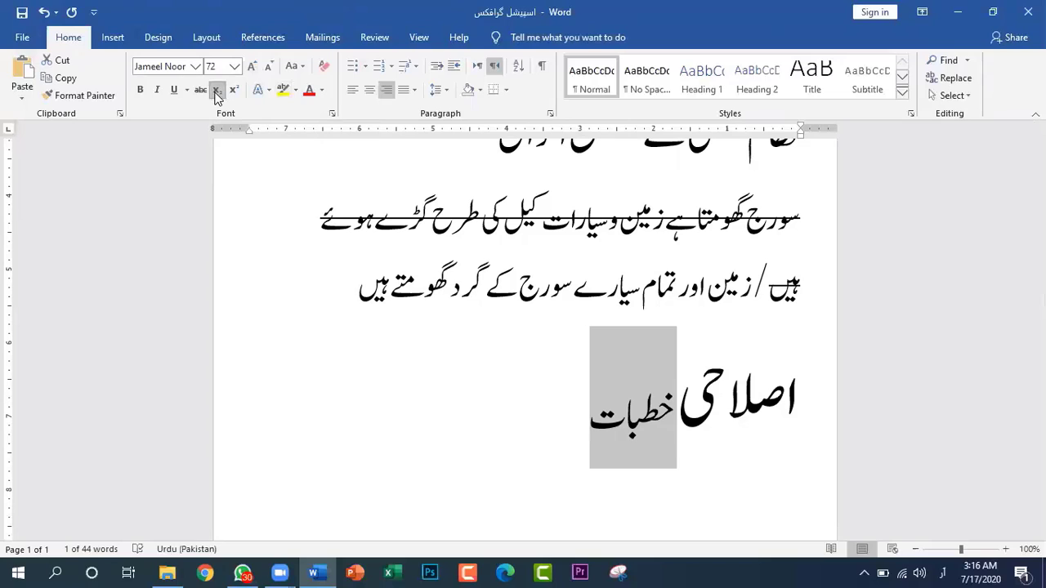
# Change the word "خطبات" in the large title from subscript to superscript
pyautogui.click(234, 90)
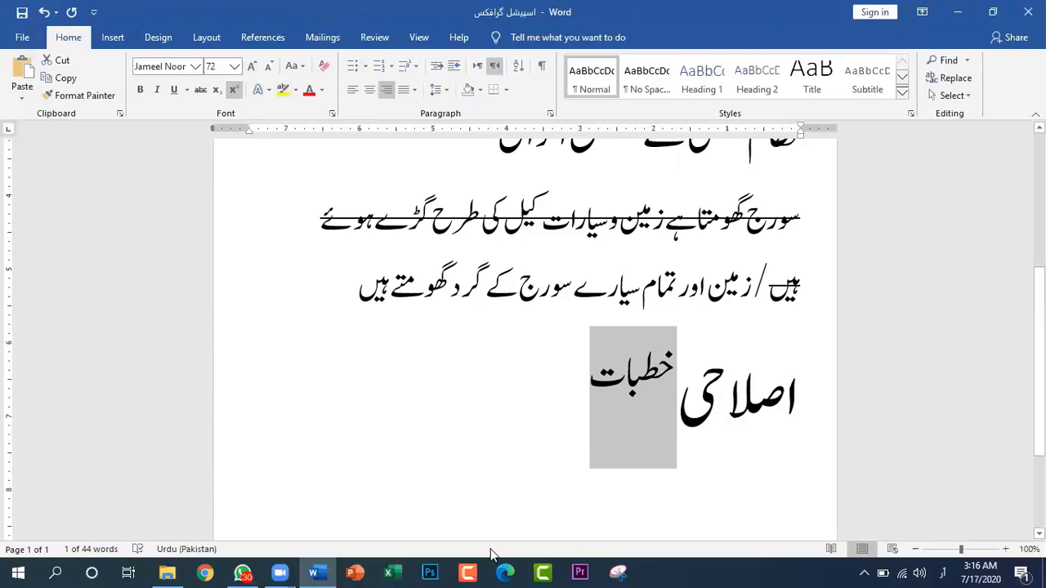
pyautogui.click(557, 421)
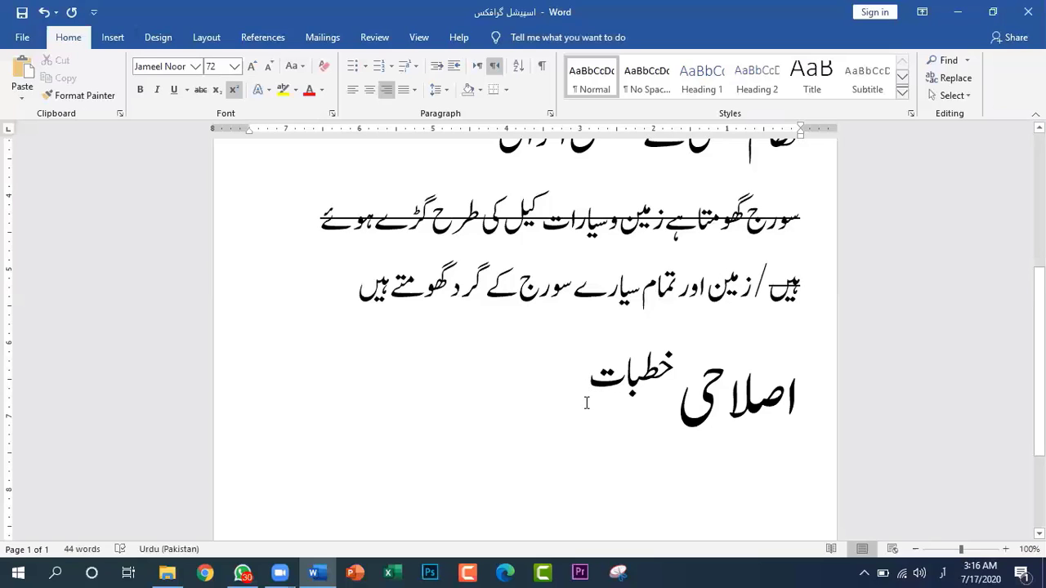
# Enter the Urdu title "تدریس قرآن کے راہنما طریقے" on a new line below "اصلاحی خطبات"
pyautogui.press('Return')
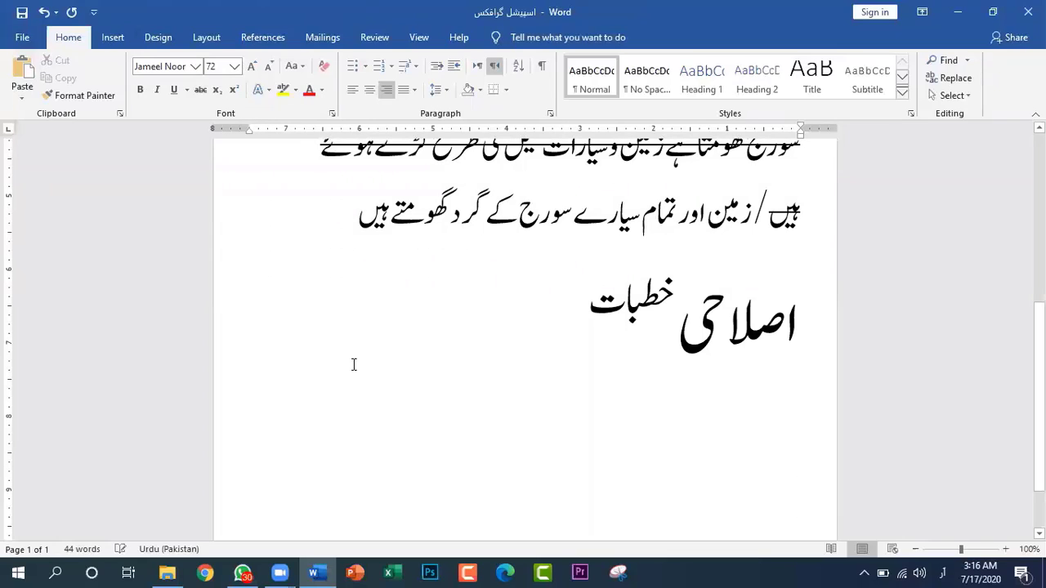
pyautogui.write('تدری')
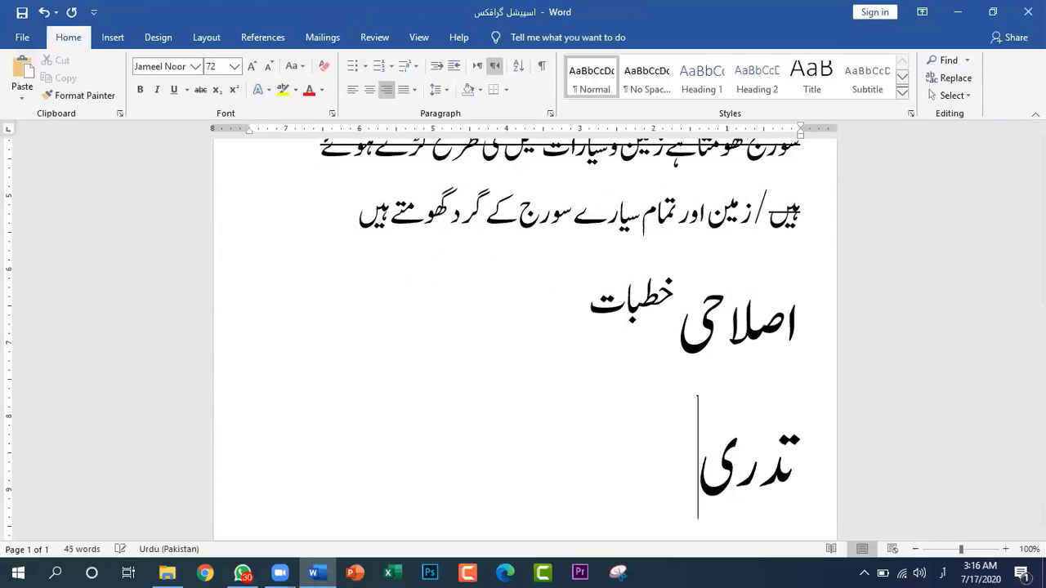
pyautogui.write('س قر')
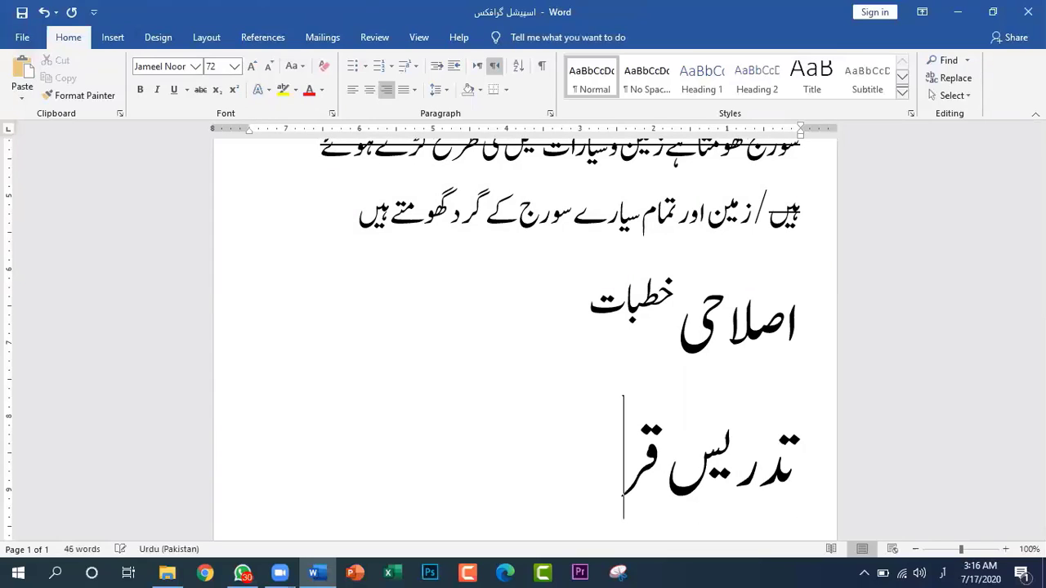
pyautogui.write('آن')
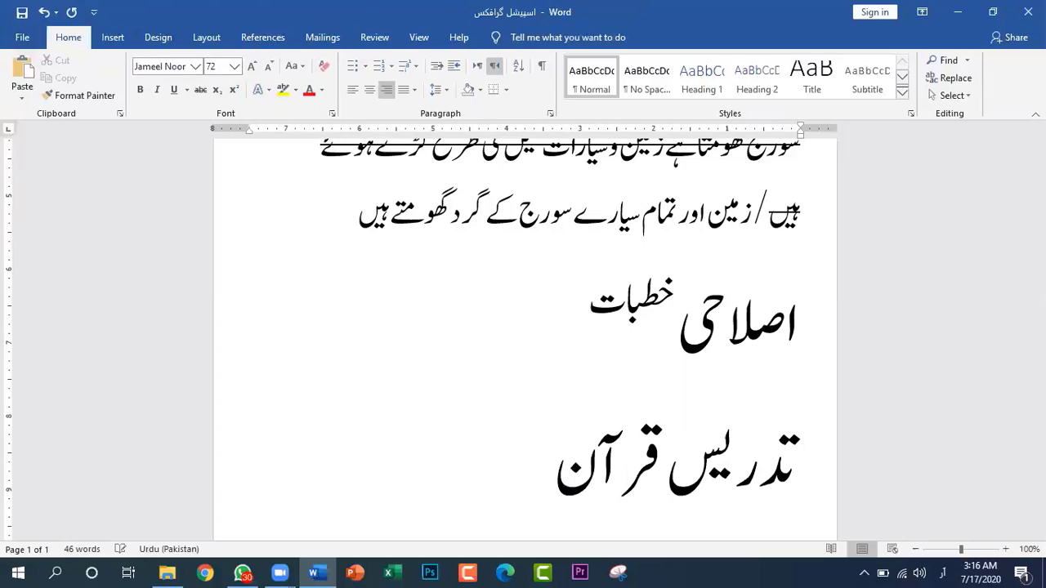
pyautogui.write(' کے')
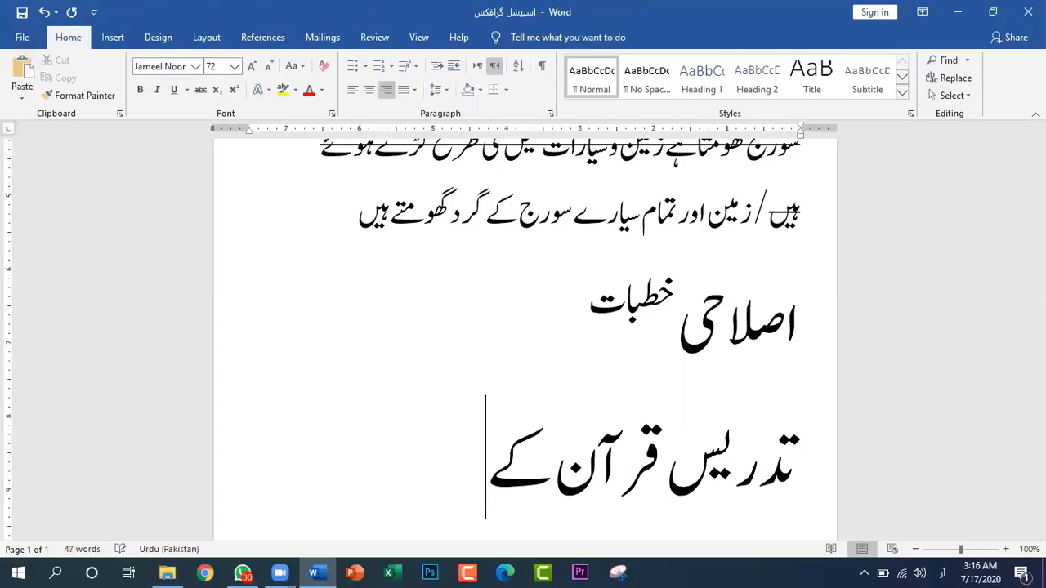
pyautogui.write(' راہنم')
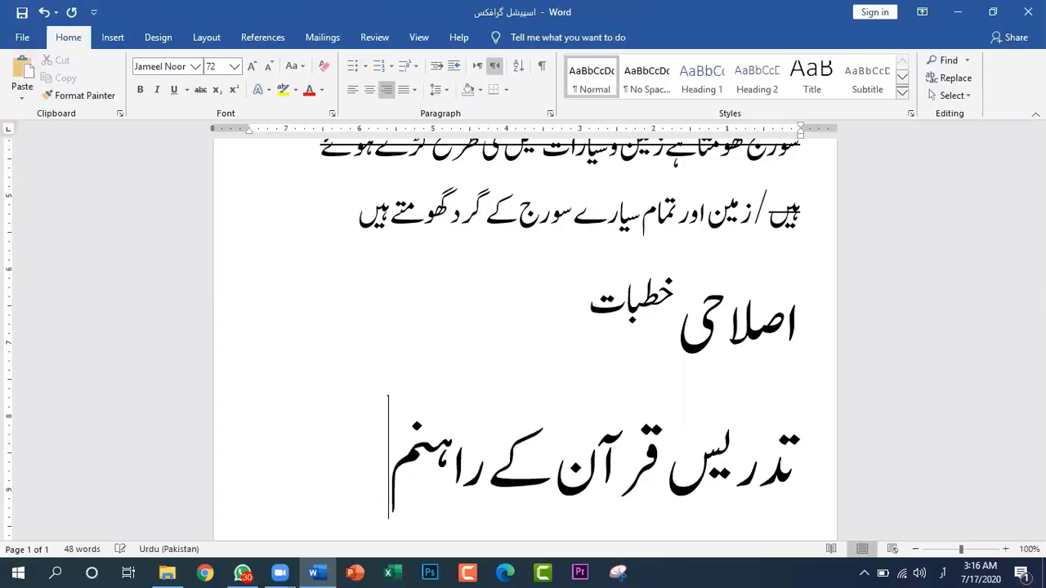
pyautogui.write('ا ط')
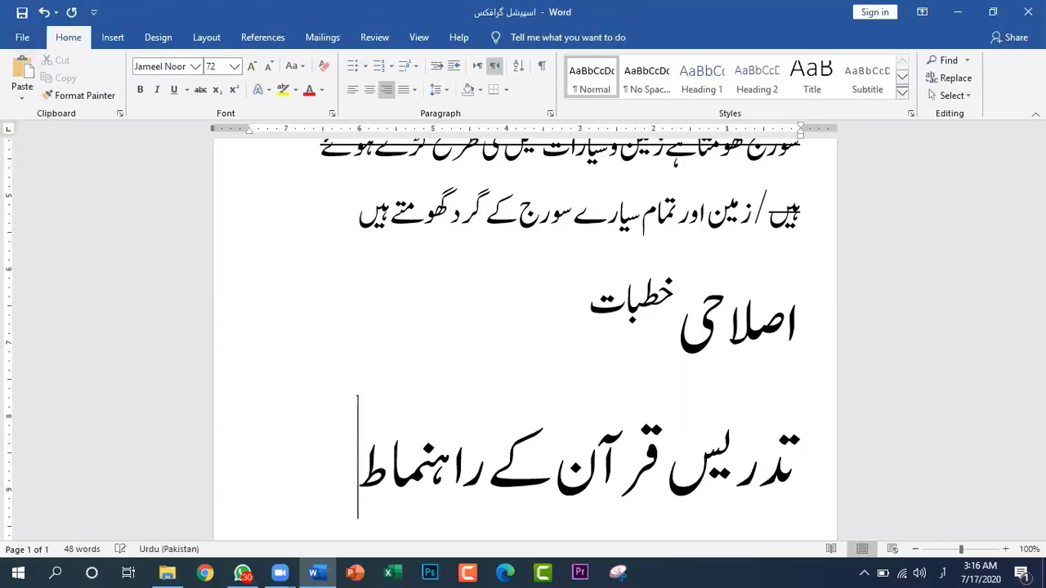
pyautogui.write('ریقے')
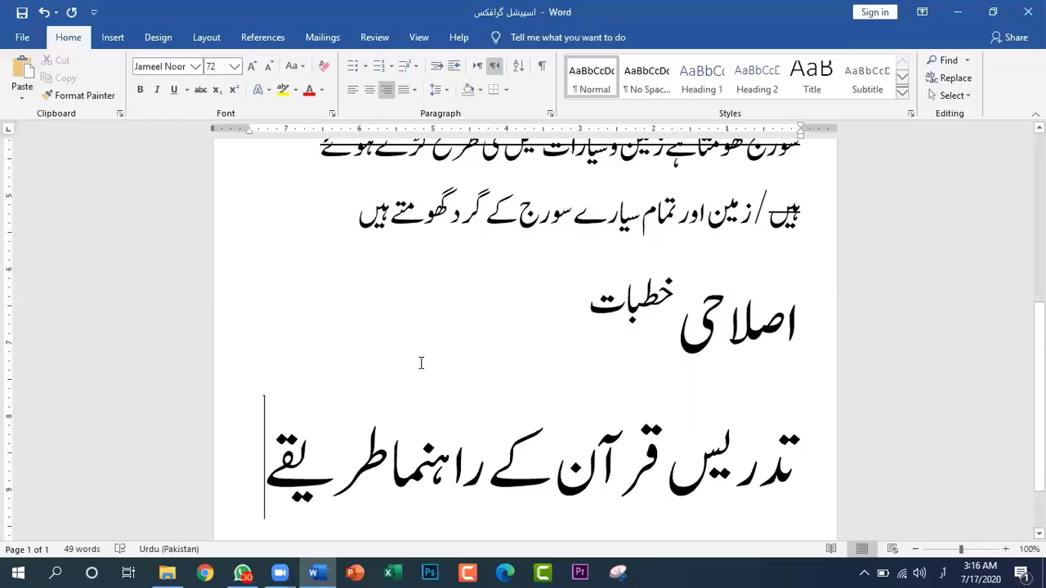
# Format only the words "کے راہنما طریقے" in the new title as superscript, trying subscript on them first
pyautogui.scroll(-2, 420, 358)
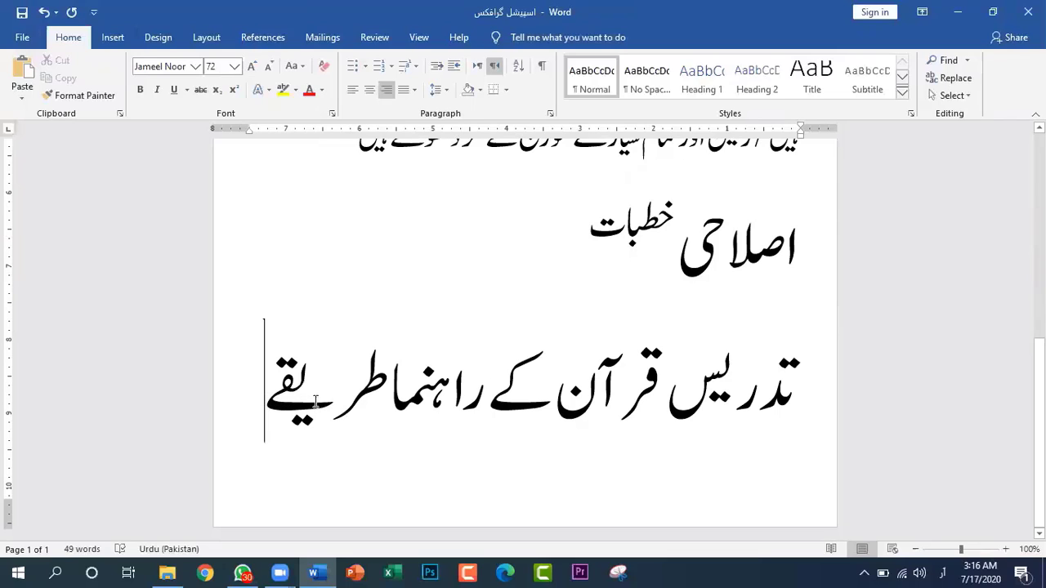
pyautogui.moveTo(265, 400); pyautogui.dragTo(555, 402)
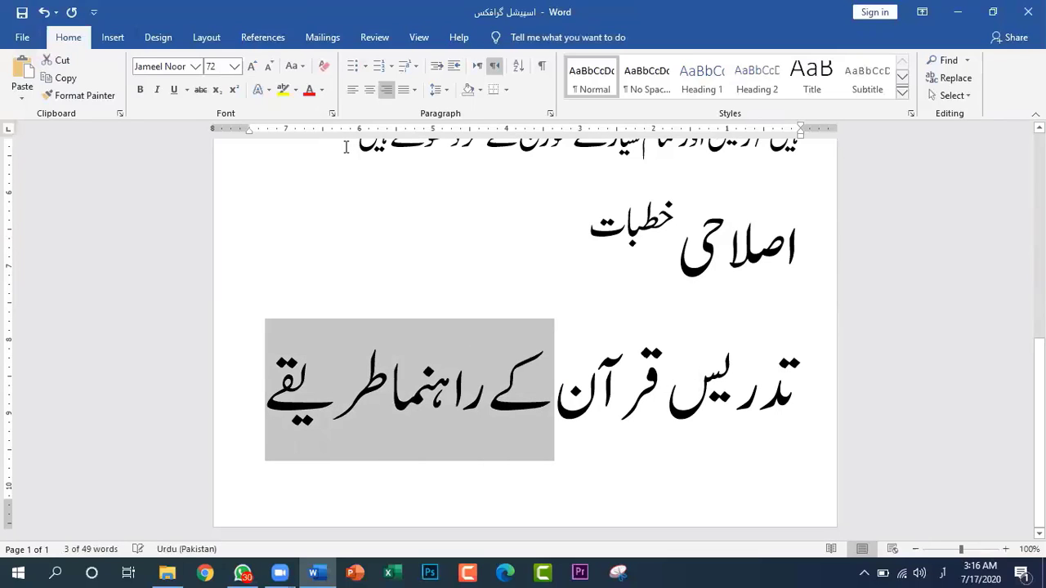
pyautogui.click(217, 91)
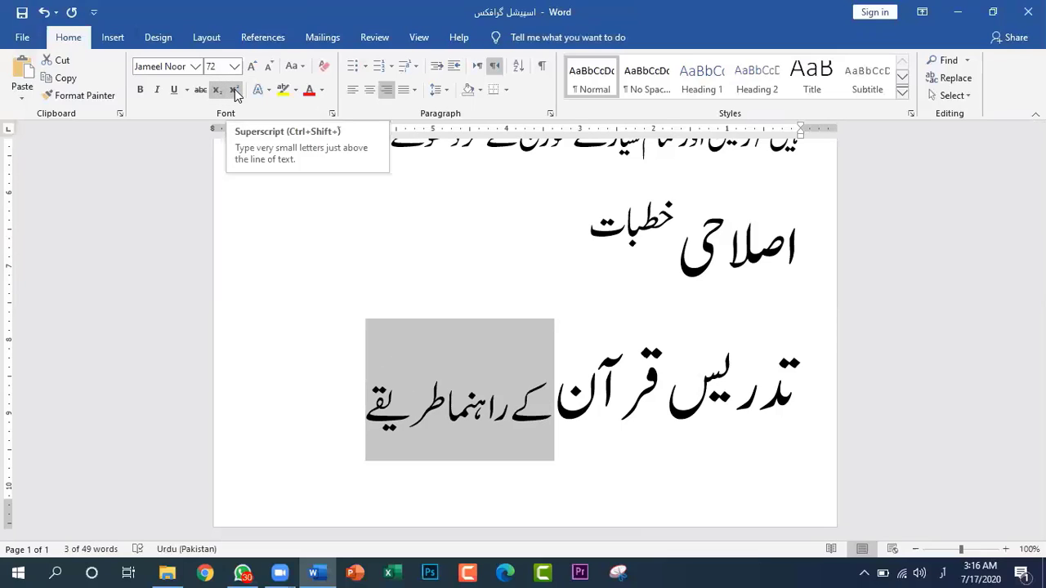
pyautogui.click(234, 90)
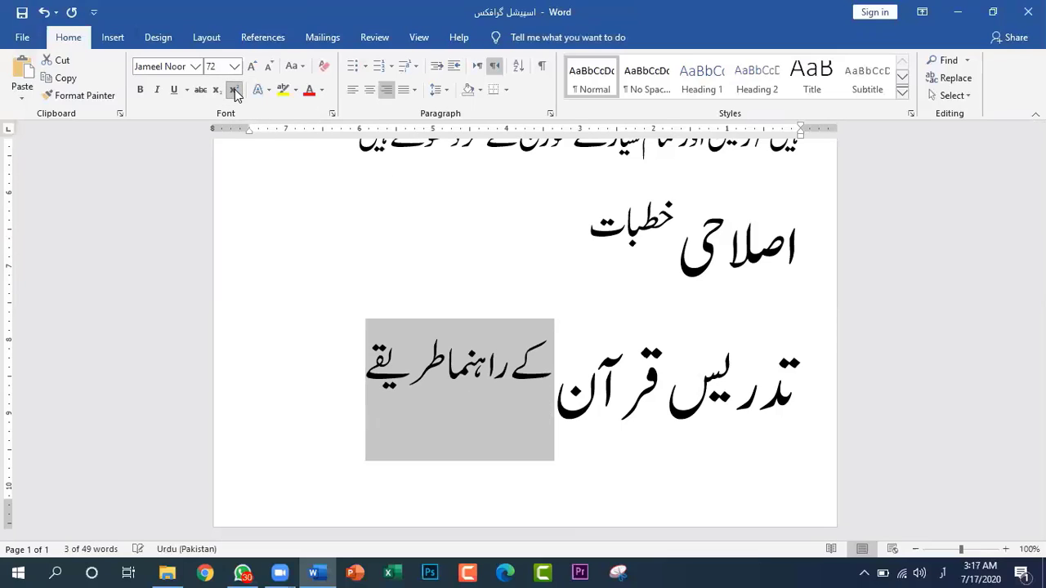
pyautogui.click(761, 459)
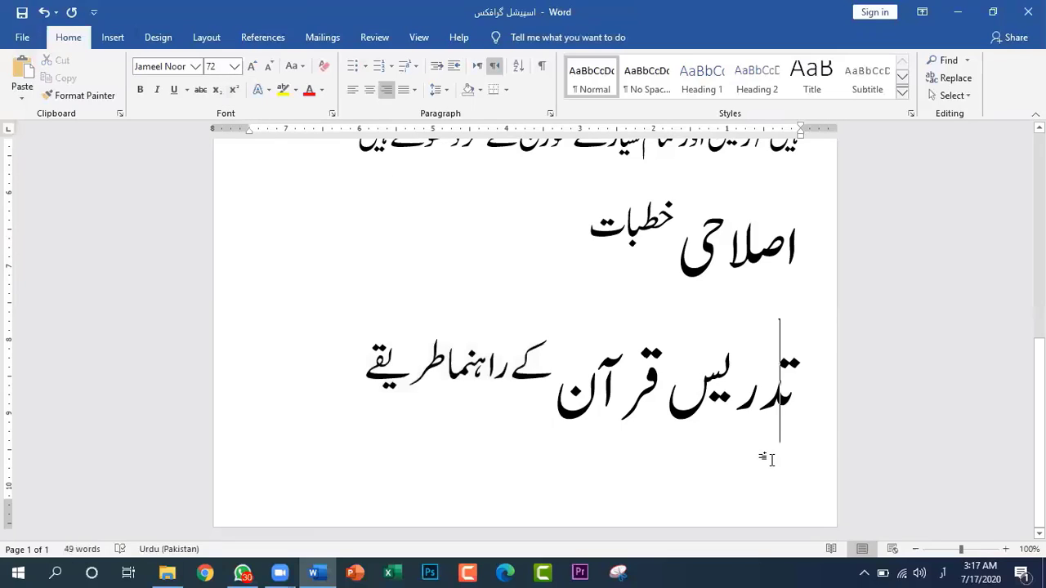
pyautogui.click(813, 396)
# Start a new line after the title "تدریس قرآن کے راہنما طریقے"
pyautogui.click(365, 369)
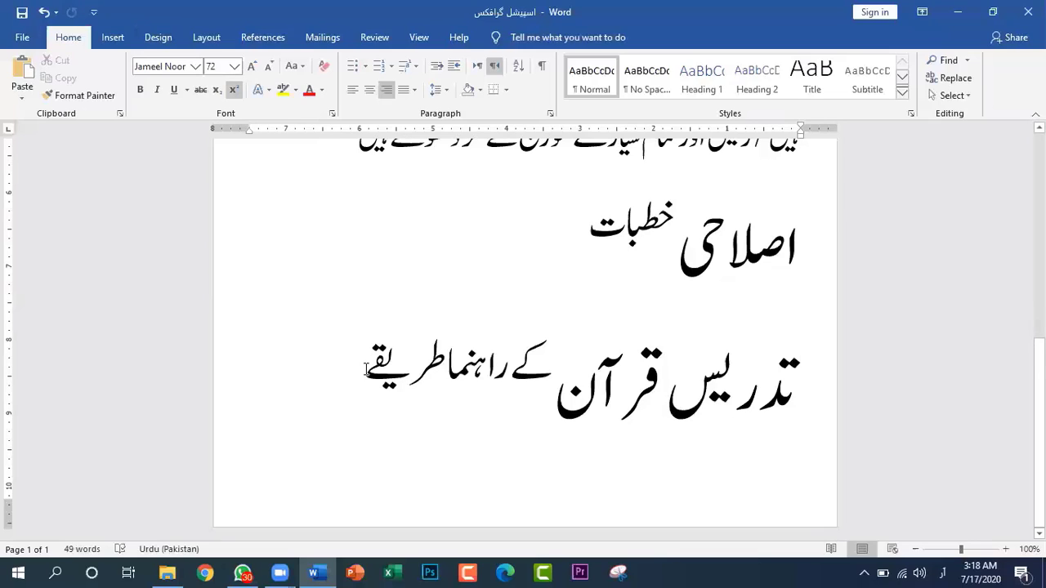
pyautogui.press('Return')
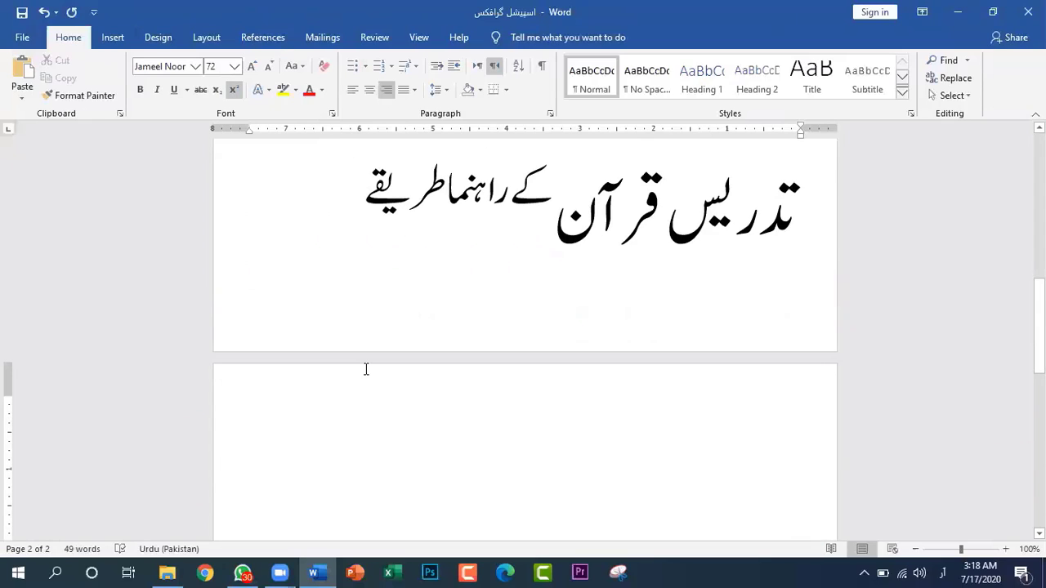
pyautogui.write('ھُمَ')
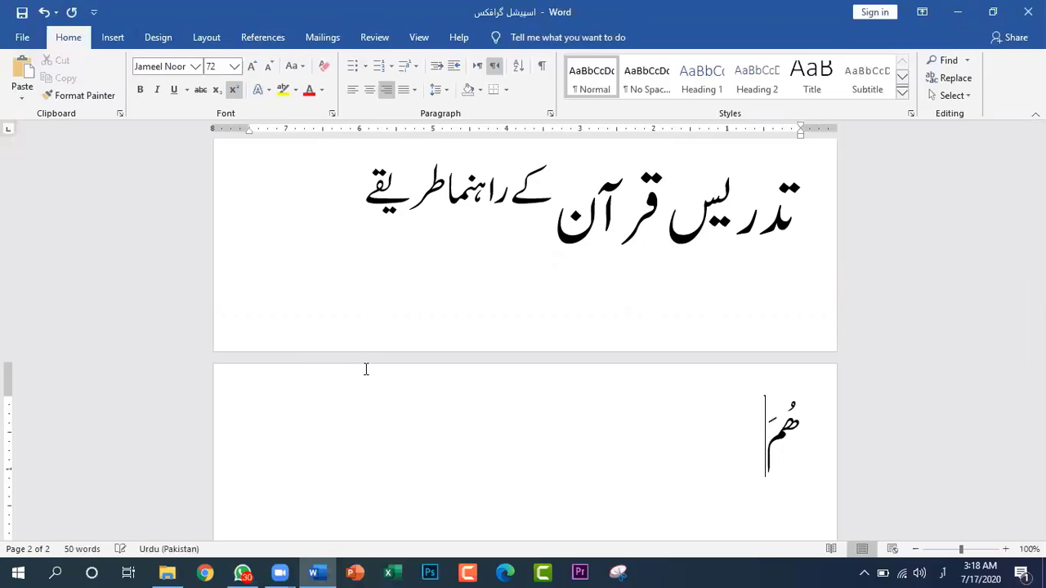
pyautogui.write('ز')
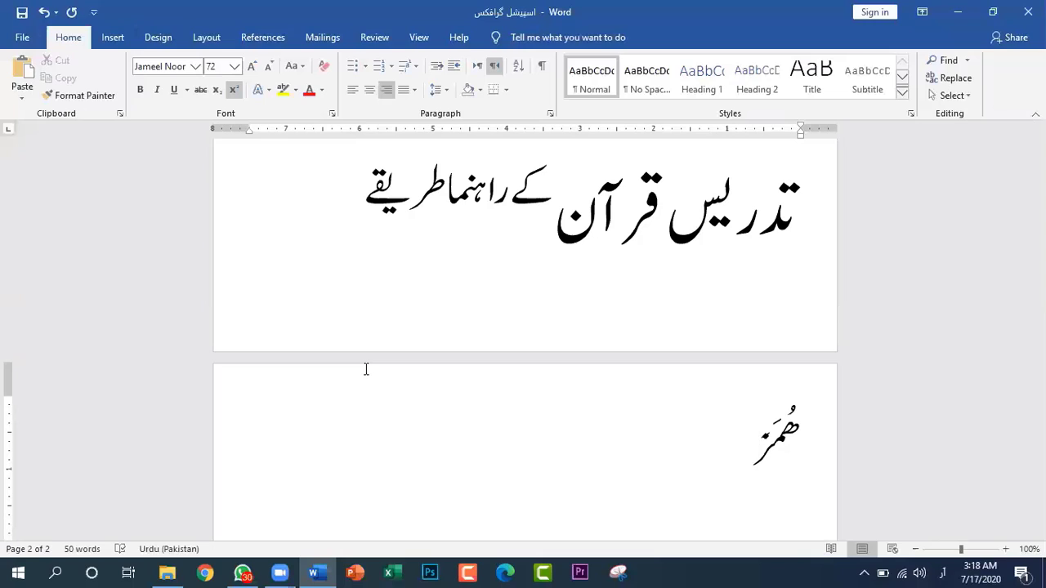
pyautogui.press('BackSpace')
pyautogui.press('BackSpace')
pyautogui.press('BackSpace')
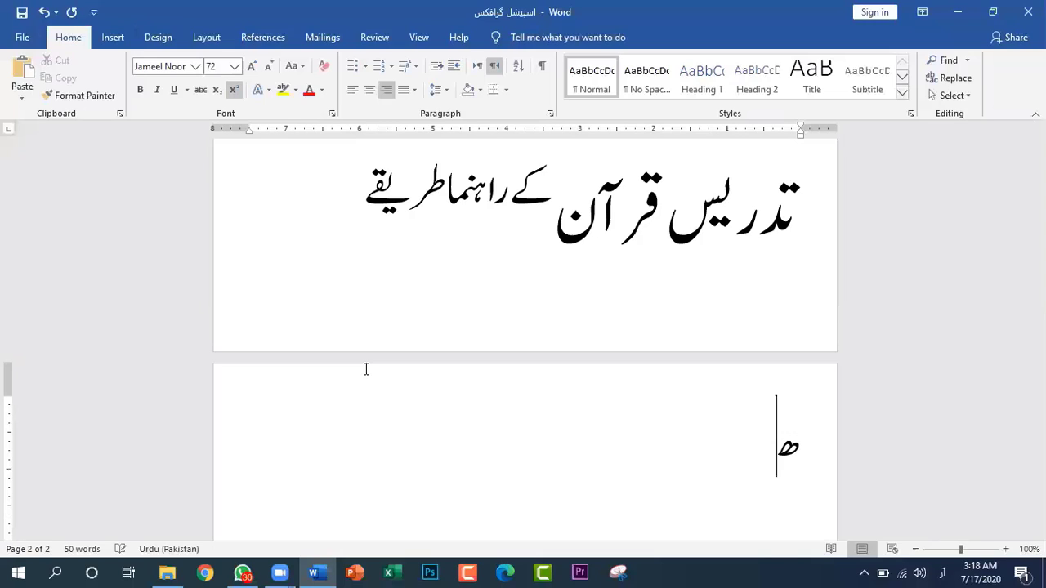
pyautogui.press('BackSpace')
# Enter the Arabic phrase "لُمَزَۃِنِ الَّذِیْ" with its vowel marks on the empty line of the second page
pyautogui.write('لُ')
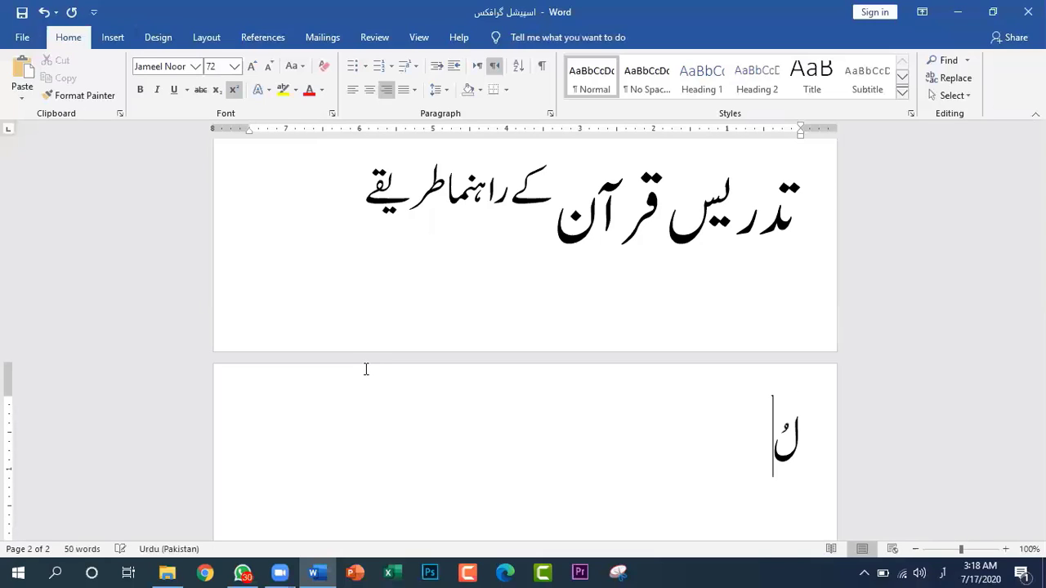
pyautogui.write('مز')
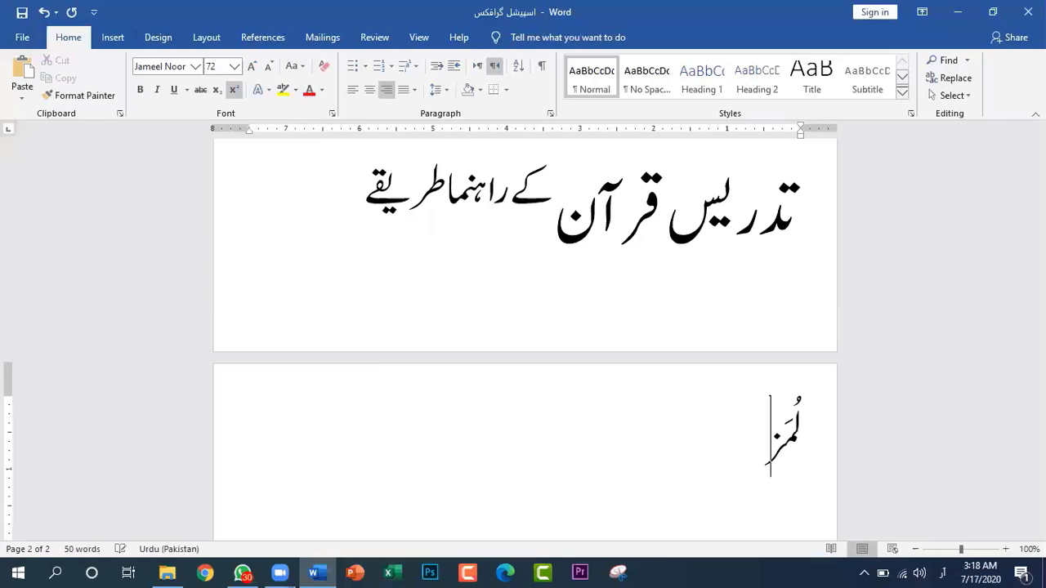
pyautogui.write('ۃِ')
pyautogui.write('نِ')
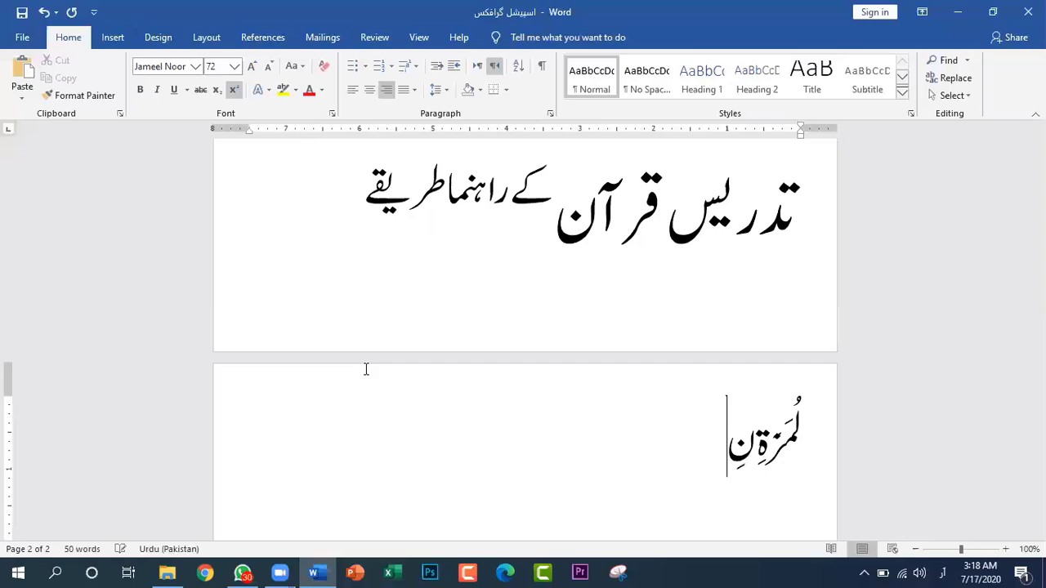
pyautogui.write(' ا')
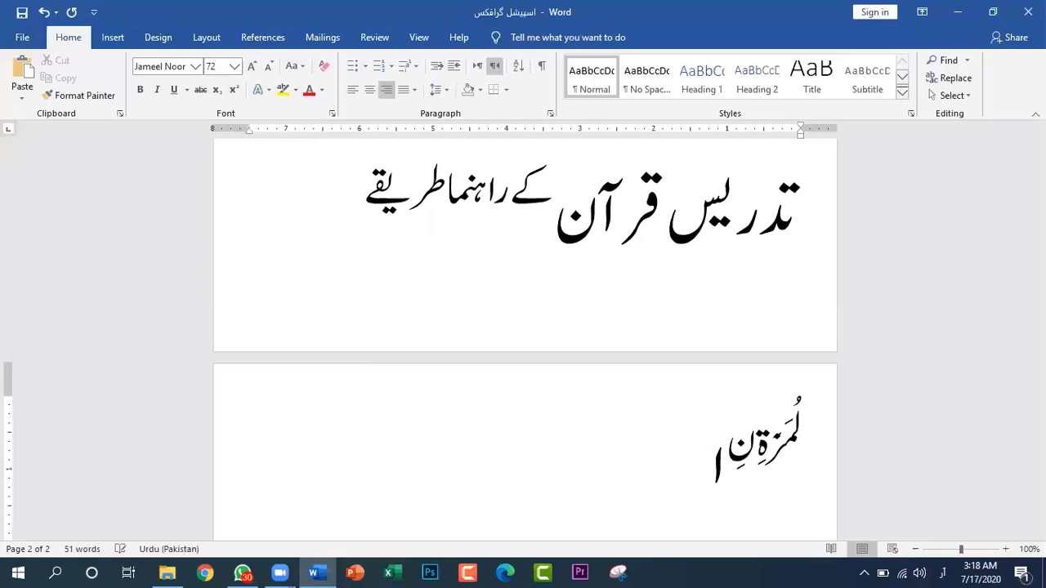
pyautogui.write('لَّ')
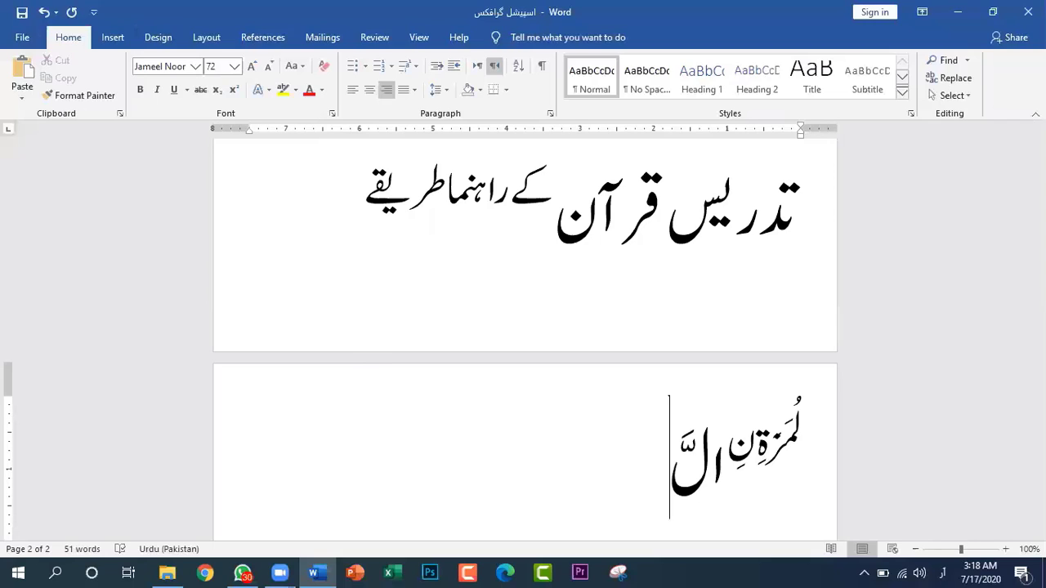
pyautogui.write('ذِی')
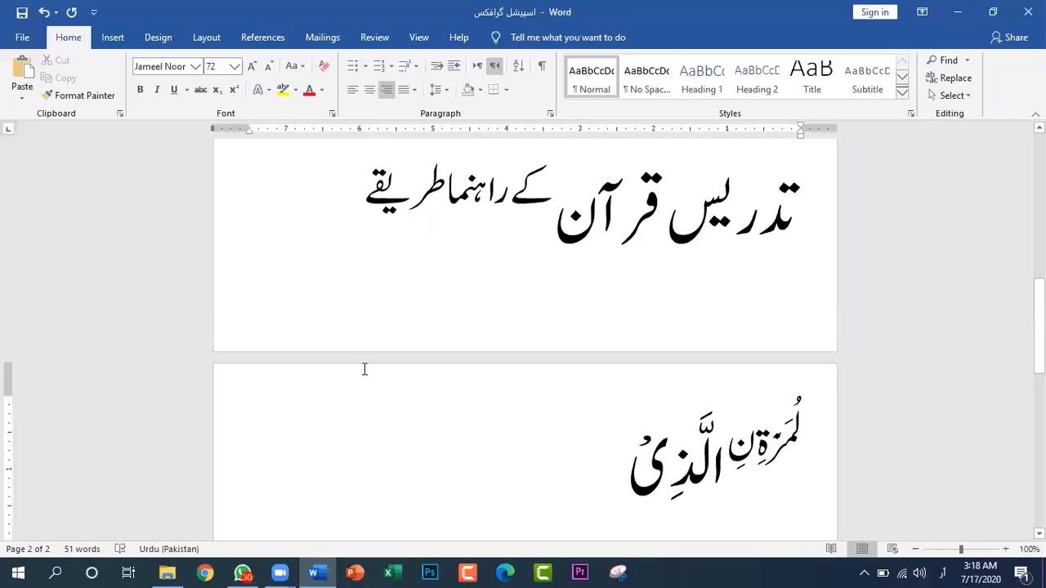
# Remove the superscript from the whole Arabic phrase and set its font to Al Majeed Quranic Font
pyautogui.moveTo(818, 432); pyautogui.dragTo(639, 472)
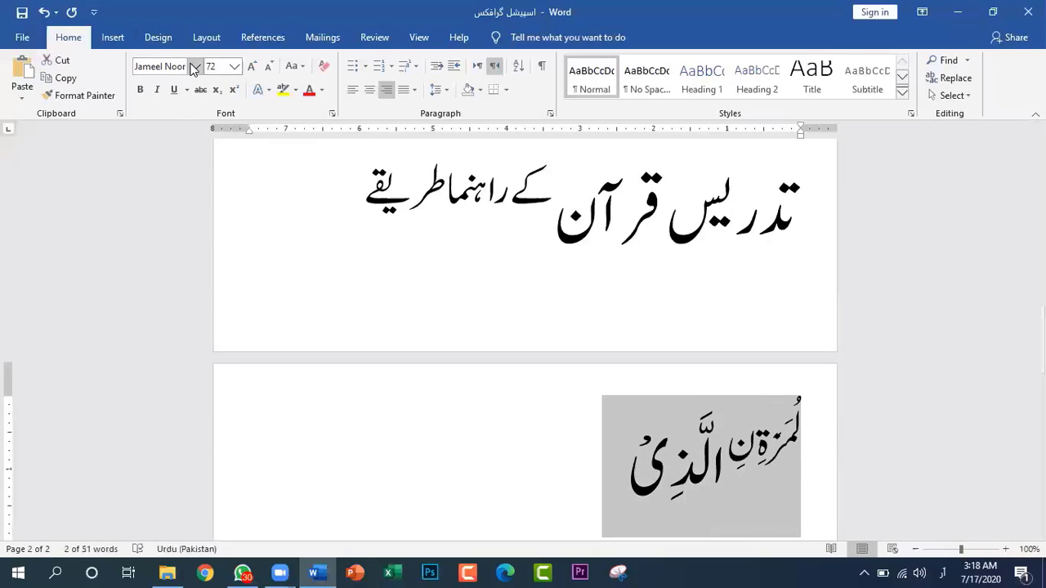
pyautogui.click(233, 94)
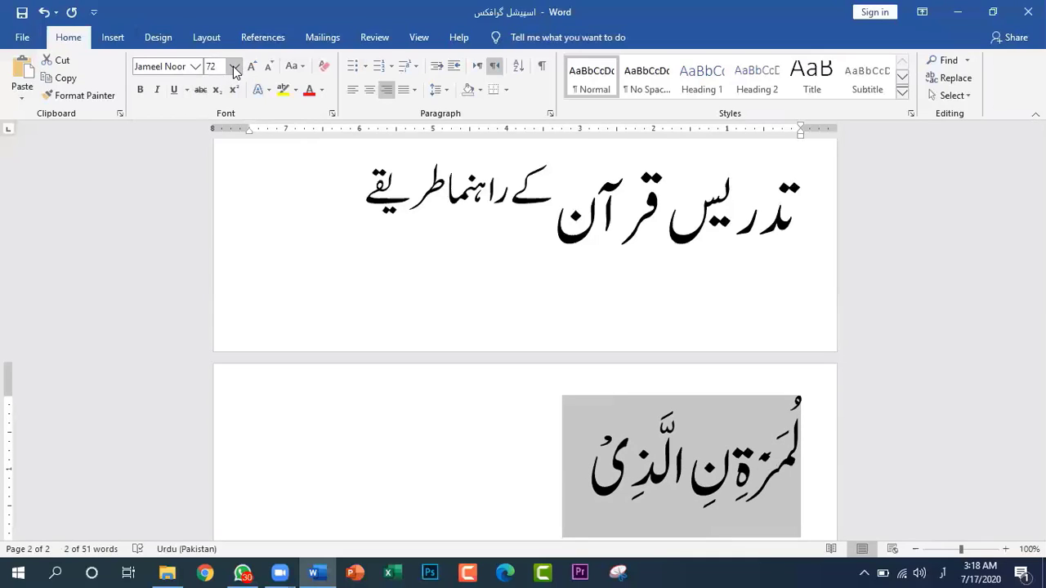
pyautogui.click(236, 70)
pyautogui.click(235, 71)
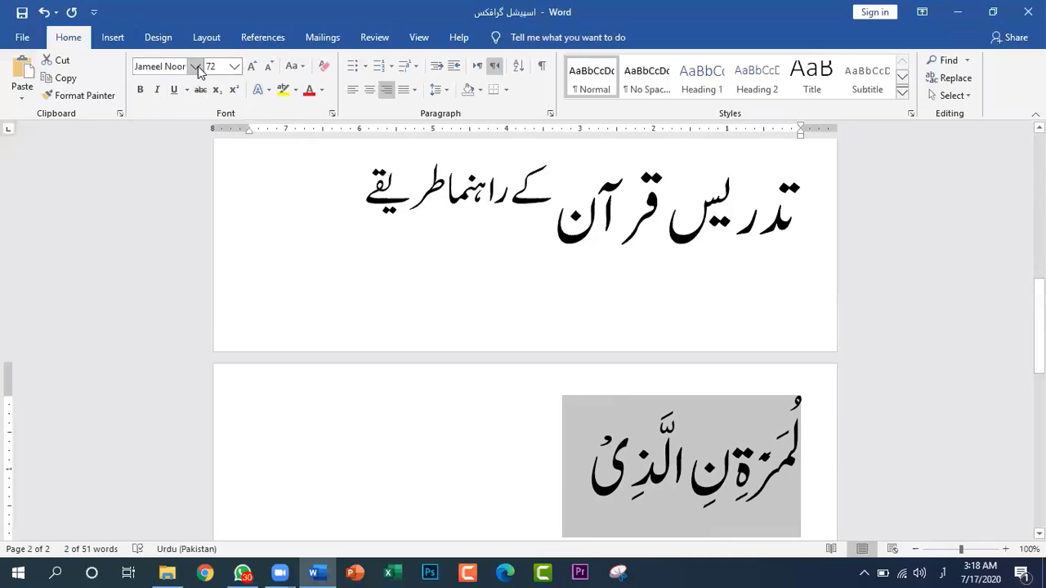
pyautogui.click(203, 67)
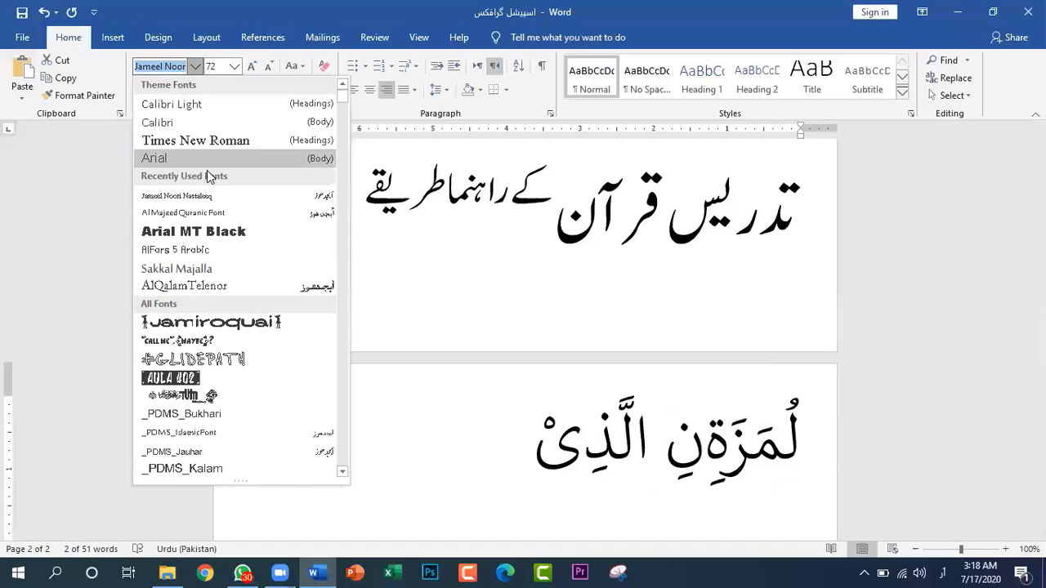
pyautogui.click(214, 209)
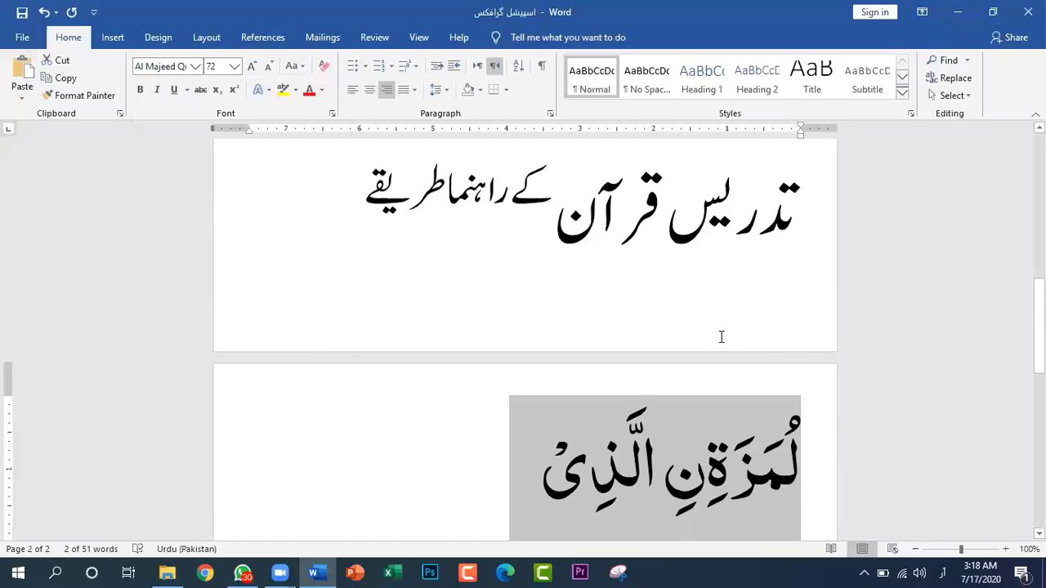
# Format only the letter "نِ" between the two words of the Arabic phrase as subscript
pyautogui.scroll(-3, 728, 333)
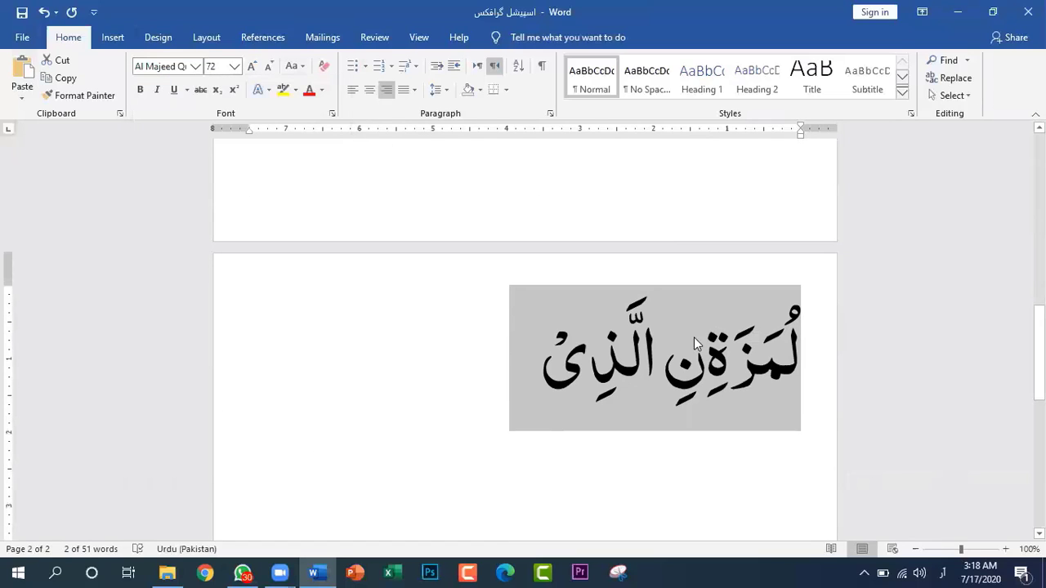
pyautogui.click(668, 375)
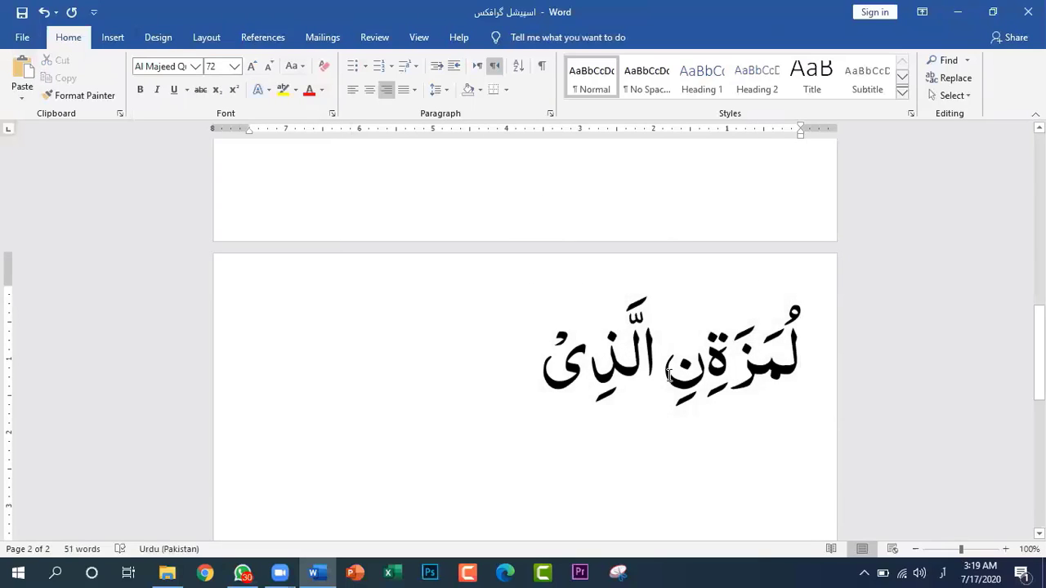
pyautogui.moveTo(668, 374); pyautogui.dragTo(700, 380)
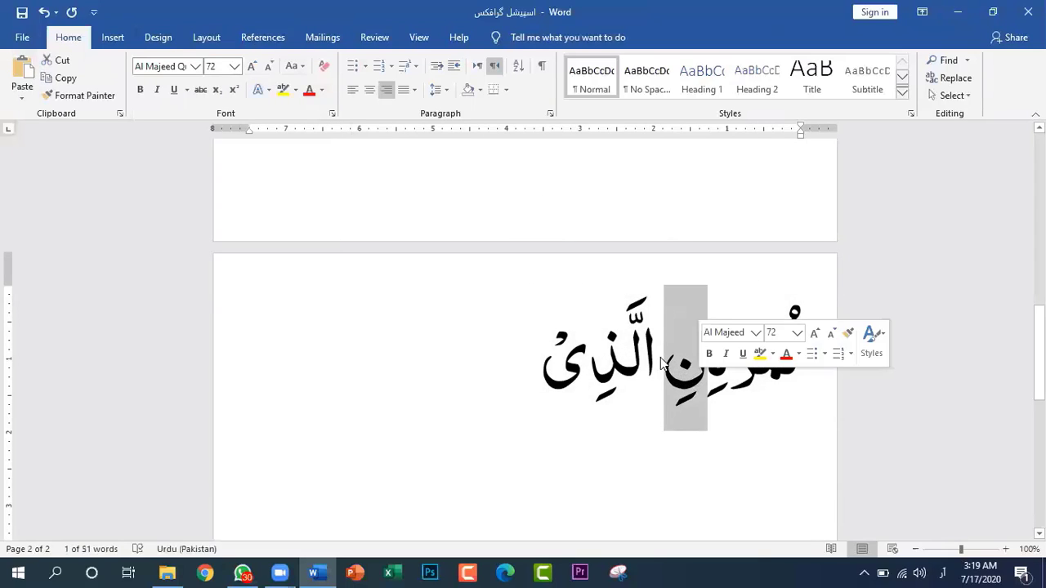
pyautogui.click(218, 95)
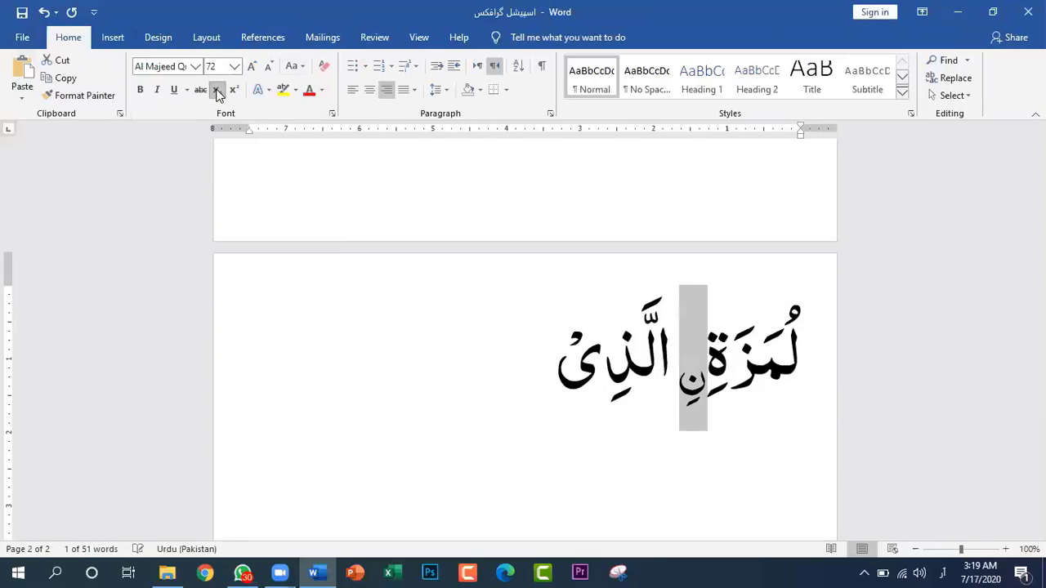
pyautogui.click(667, 466)
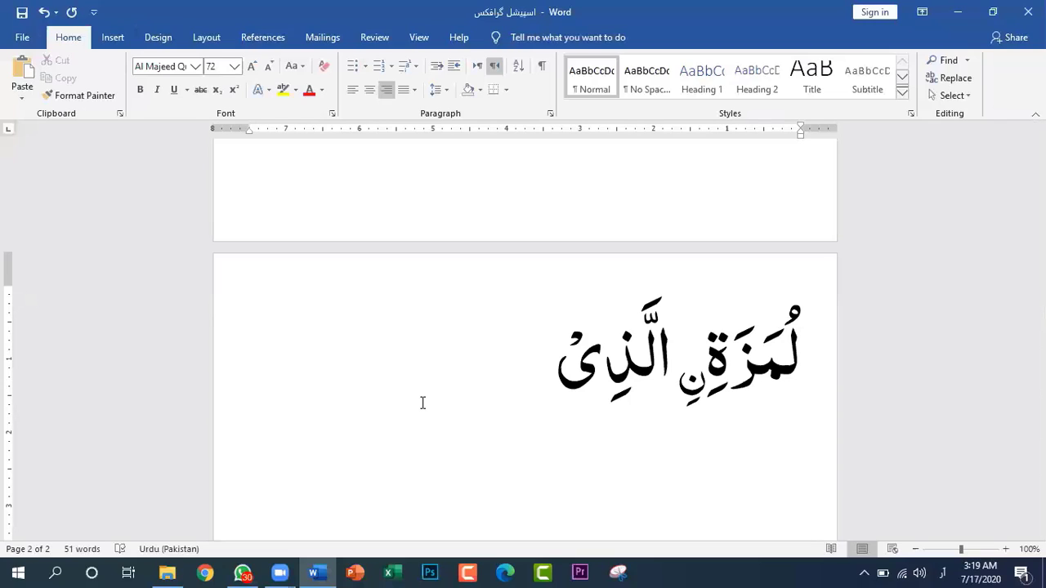
# Start a new line below the Arabic phrase on the second page and set its font to Jameel Noori Nastaleeq
pyautogui.click(524, 369)
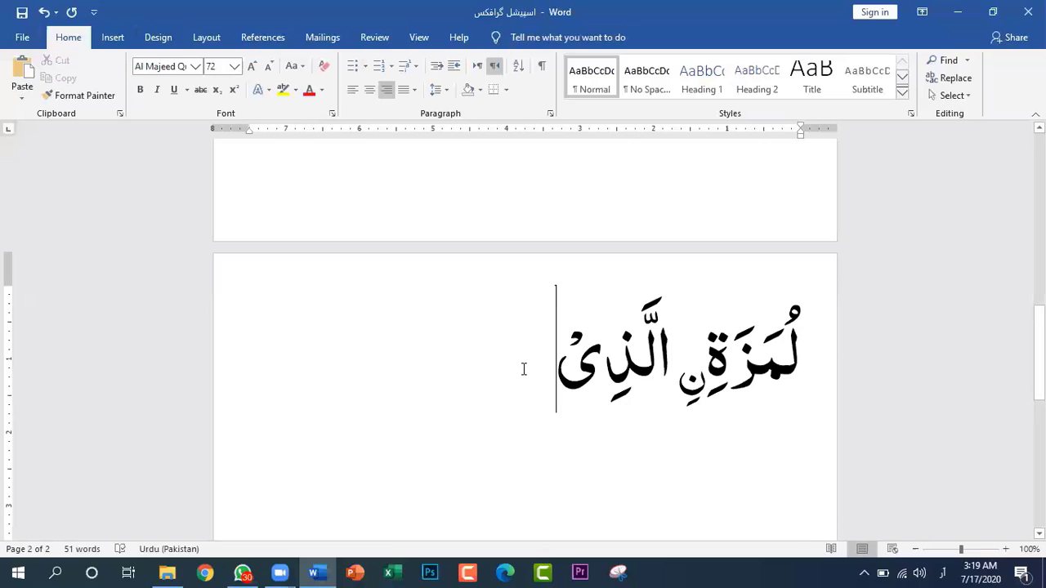
pyautogui.scroll(5, 524, 370)
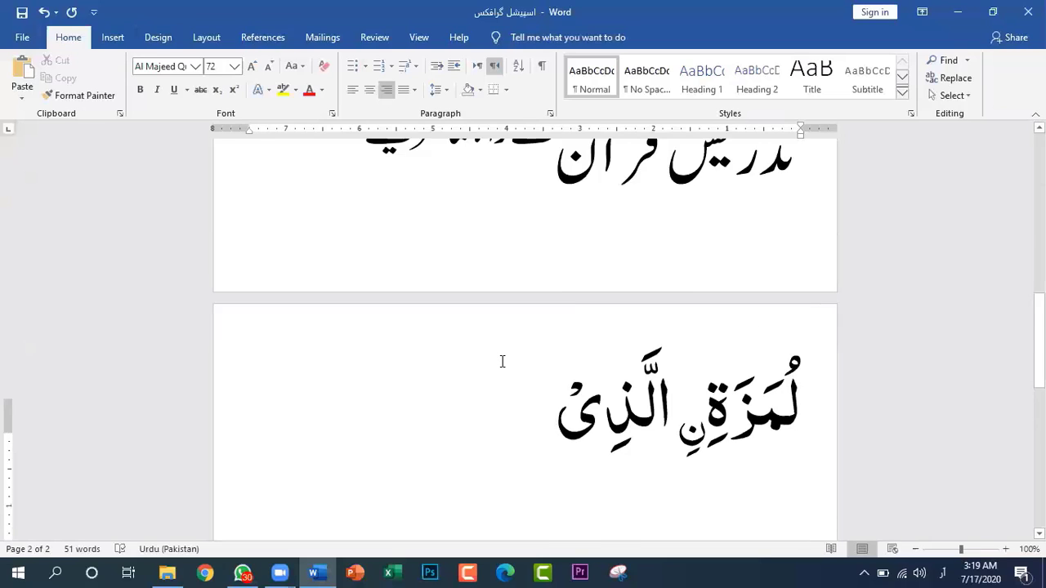
pyautogui.scroll(-5, 503, 362)
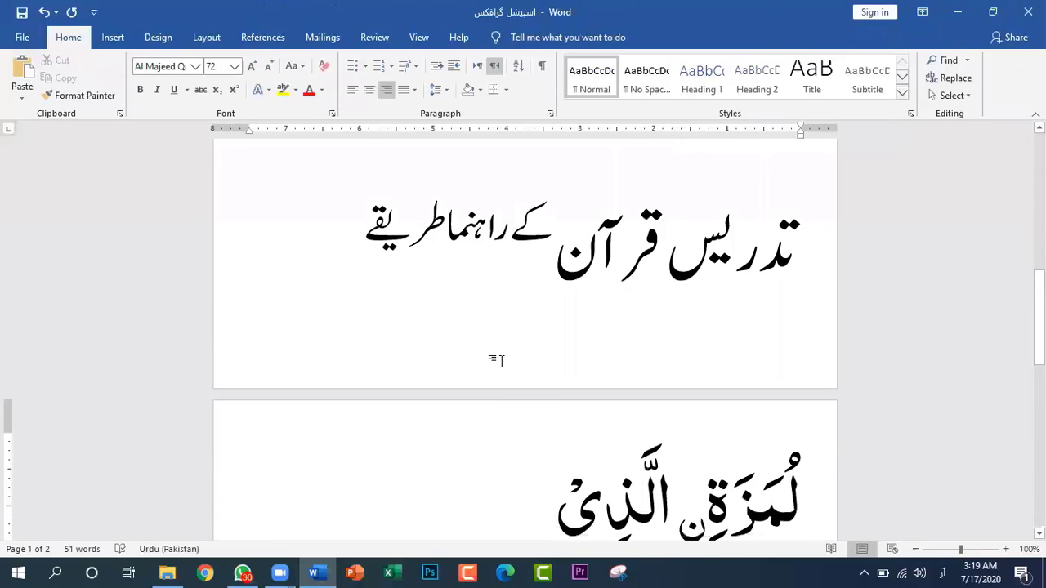
pyautogui.press('Return')
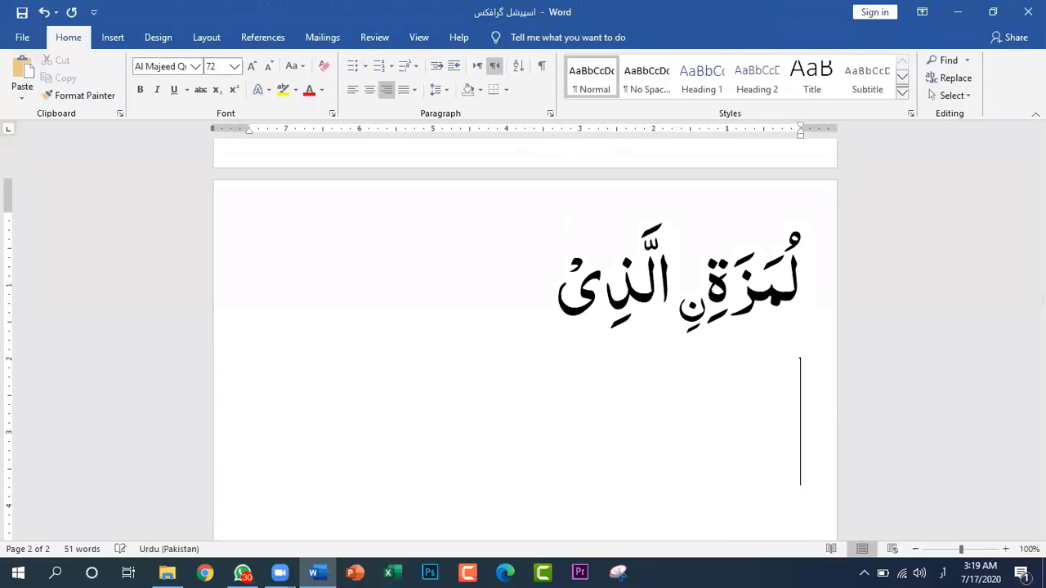
pyautogui.click(196, 66)
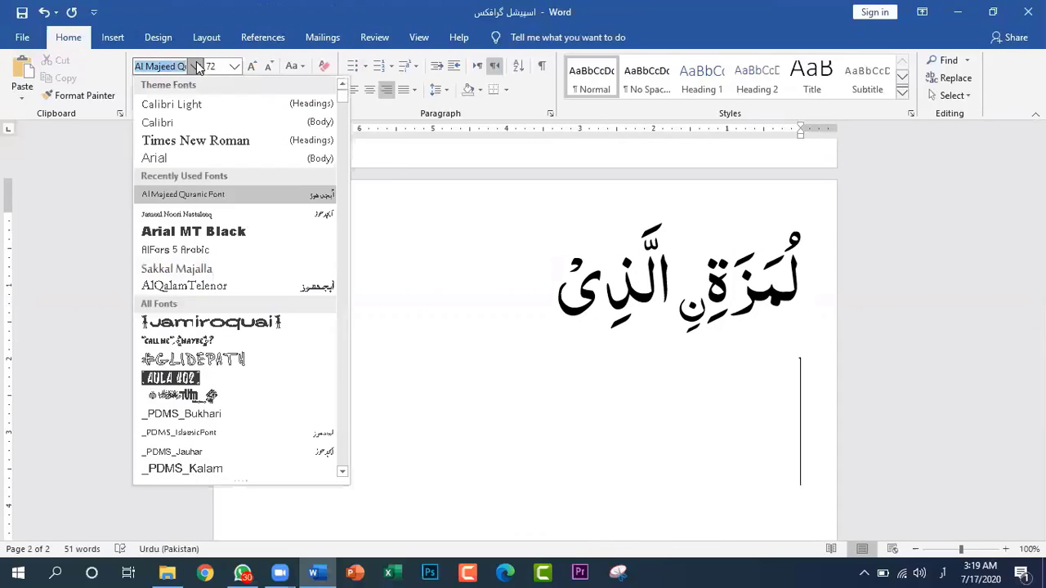
pyautogui.click(201, 214)
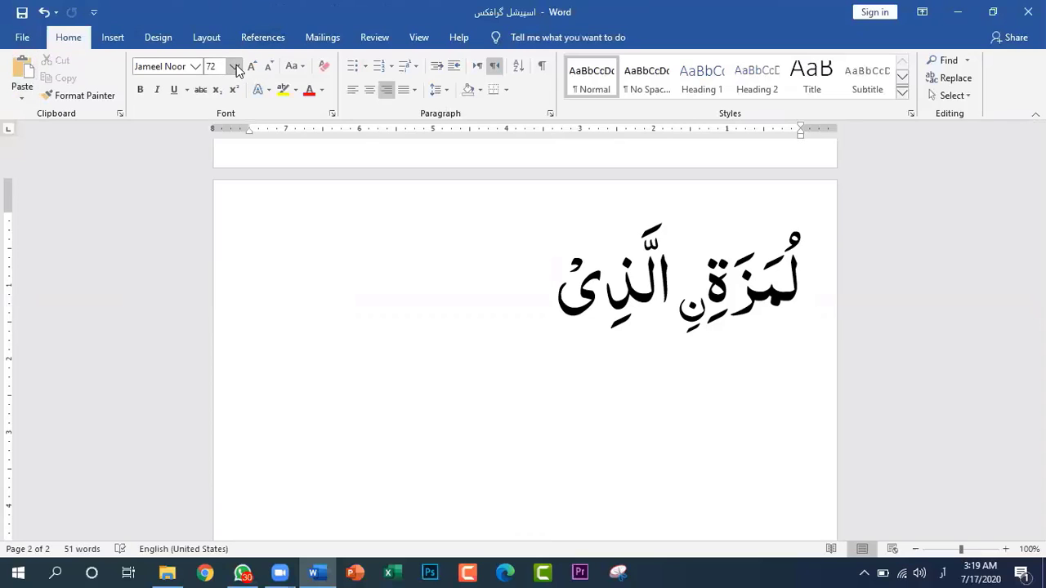
# Remove the superscript from the whole title "تدریس قرآن کے راہنما طریقے" on the first page
pyautogui.scroll(5, 528, 397)
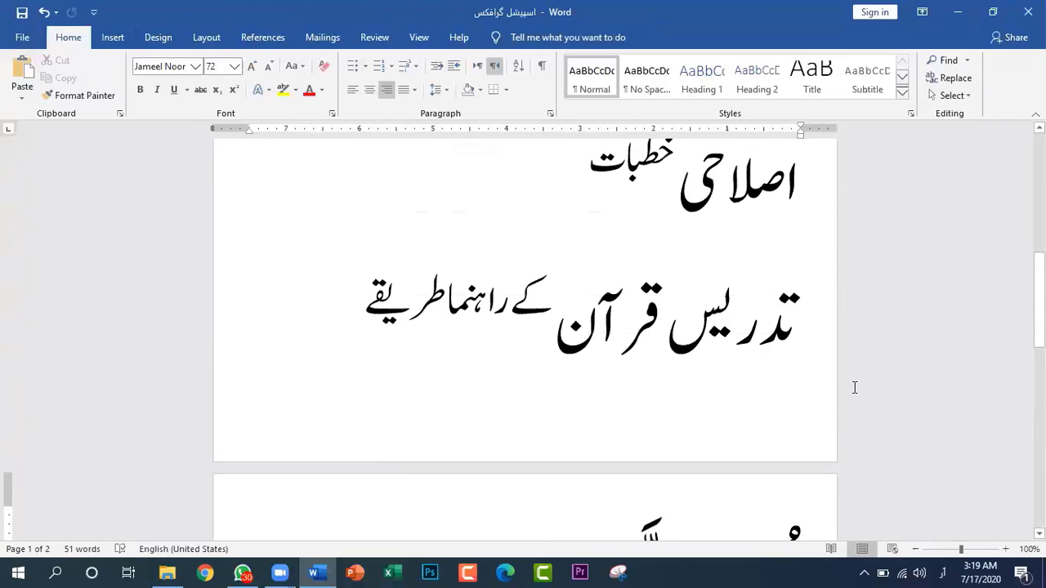
pyautogui.moveTo(368, 320); pyautogui.dragTo(277, 320)
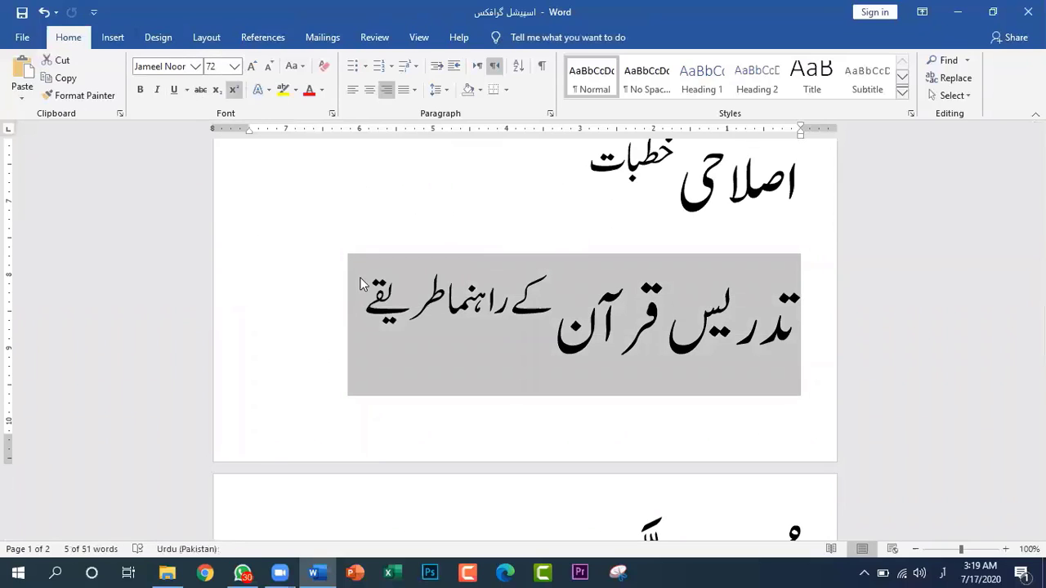
pyautogui.click(644, 331)
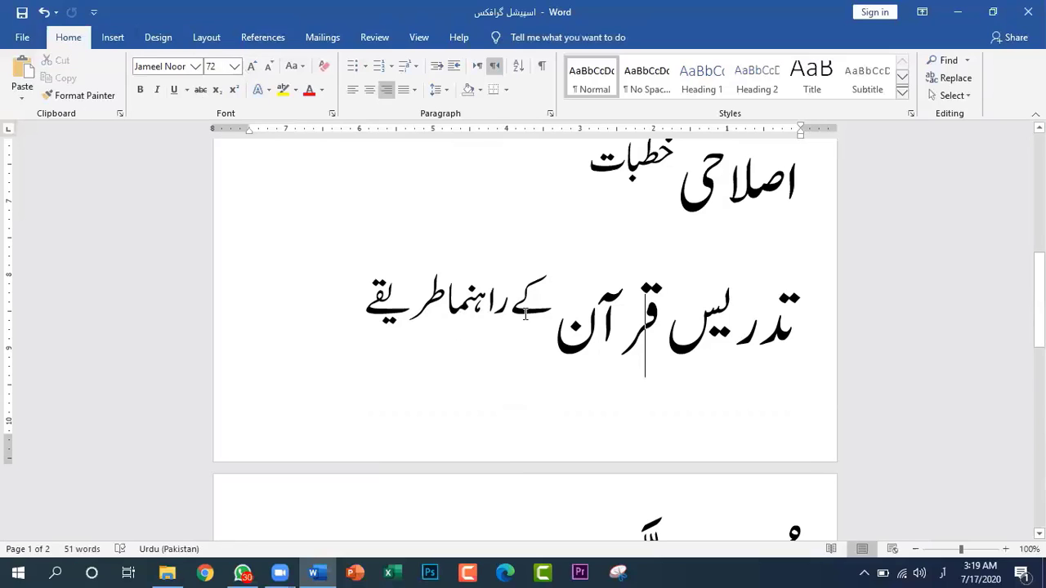
pyautogui.moveTo(364, 310); pyautogui.dragTo(813, 346)
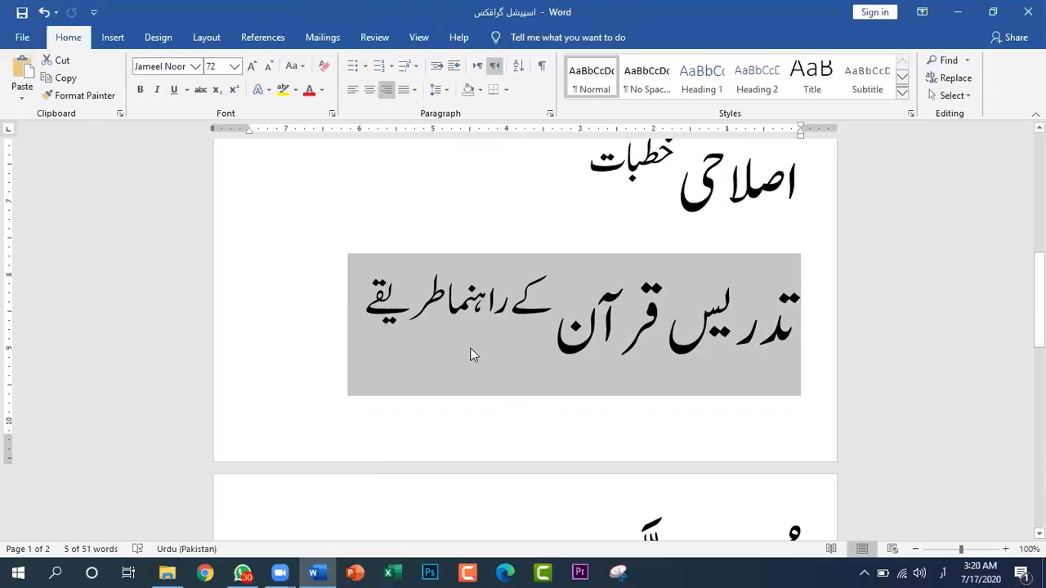
pyautogui.click(233, 92)
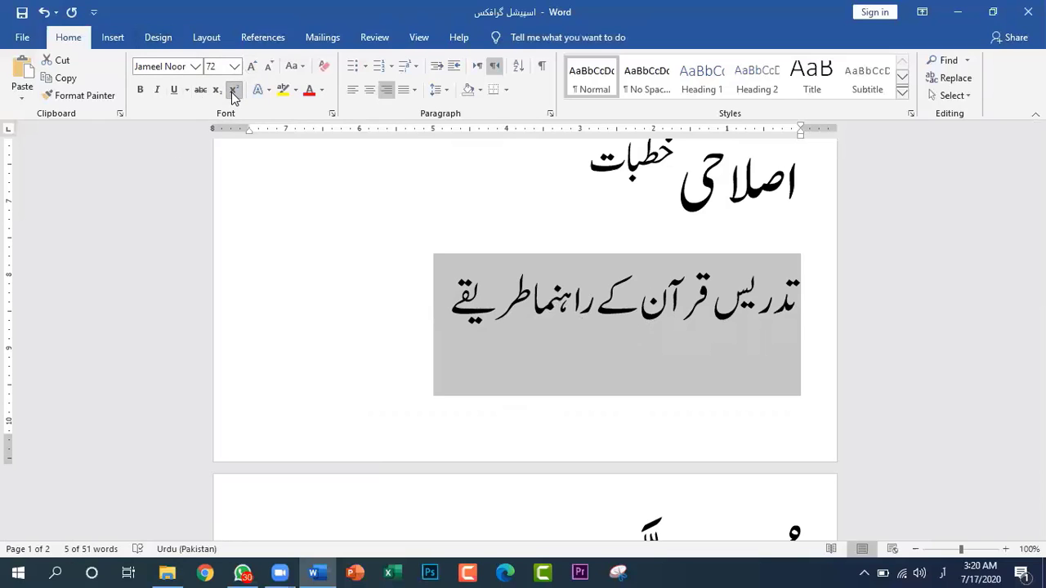
pyautogui.click(232, 92)
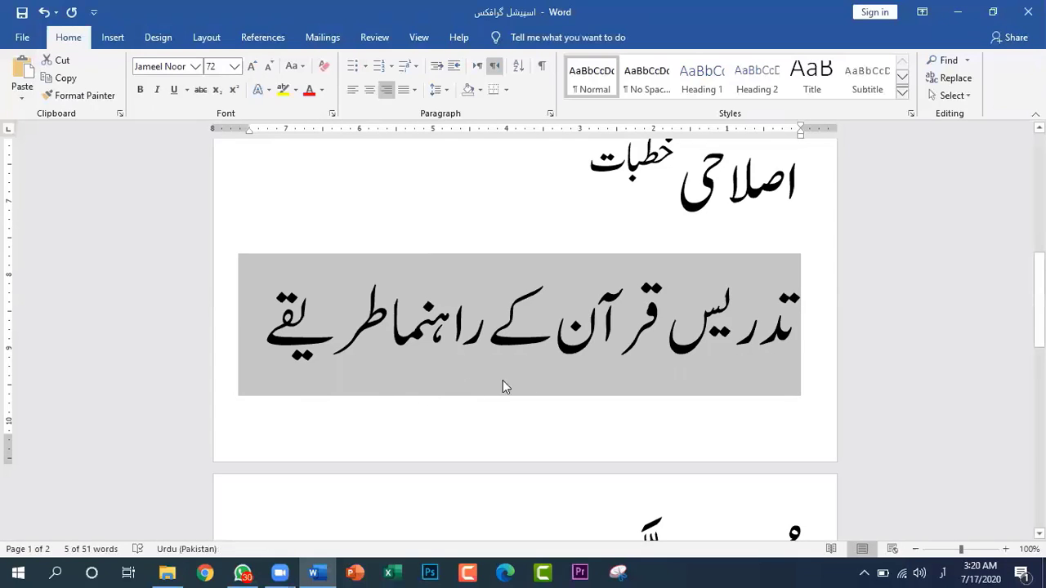
# Shrink the words "کے راہنما طریقے" in the title to font size 24
pyautogui.click(520, 367)
pyautogui.moveTo(242, 329); pyautogui.dragTo(553, 364)
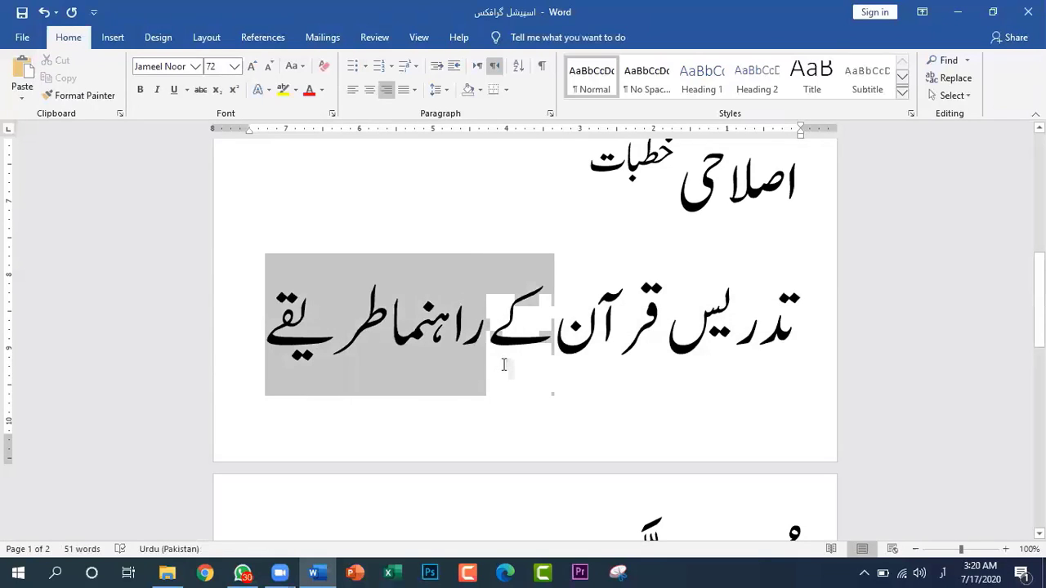
pyautogui.click(266, 71)
pyautogui.click(266, 70)
pyautogui.click(267, 70)
pyautogui.click(266, 71)
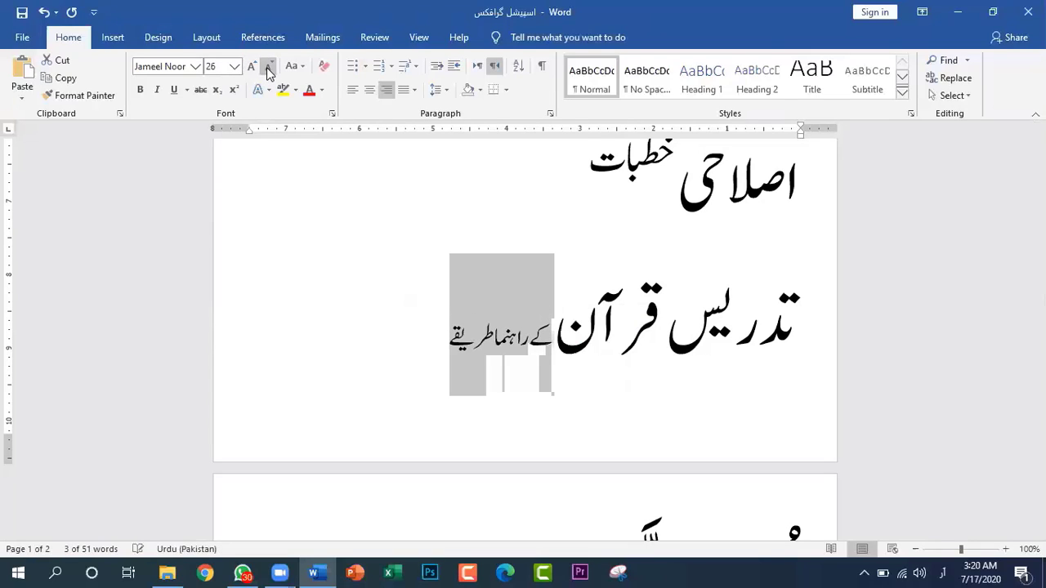
pyautogui.click(267, 70)
pyautogui.click(370, 374)
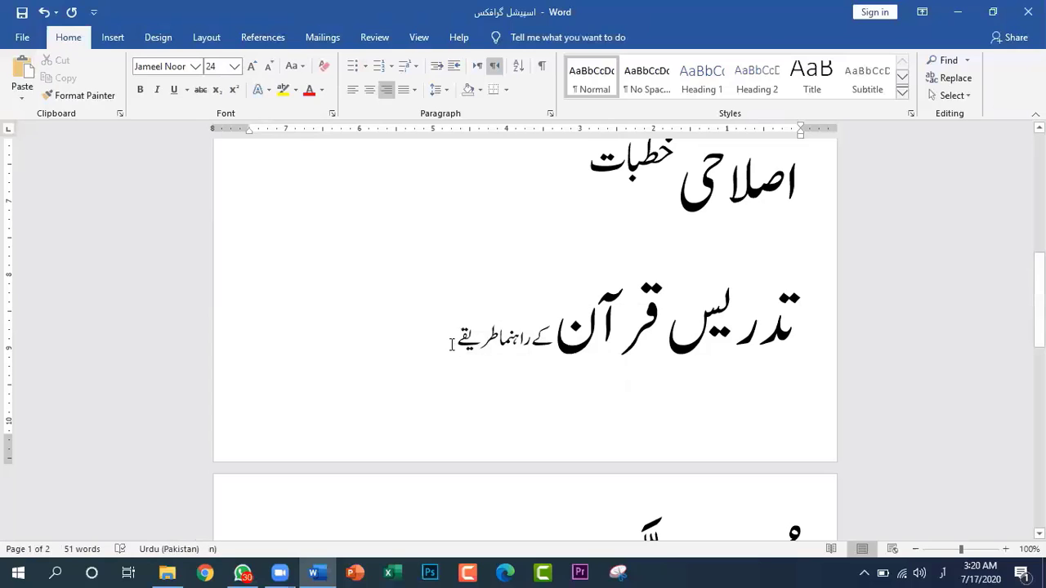
# Set the title words "کے راہنما طریقے" to font size 72 and format them as superscript
pyautogui.moveTo(459, 347); pyautogui.dragTo(545, 353)
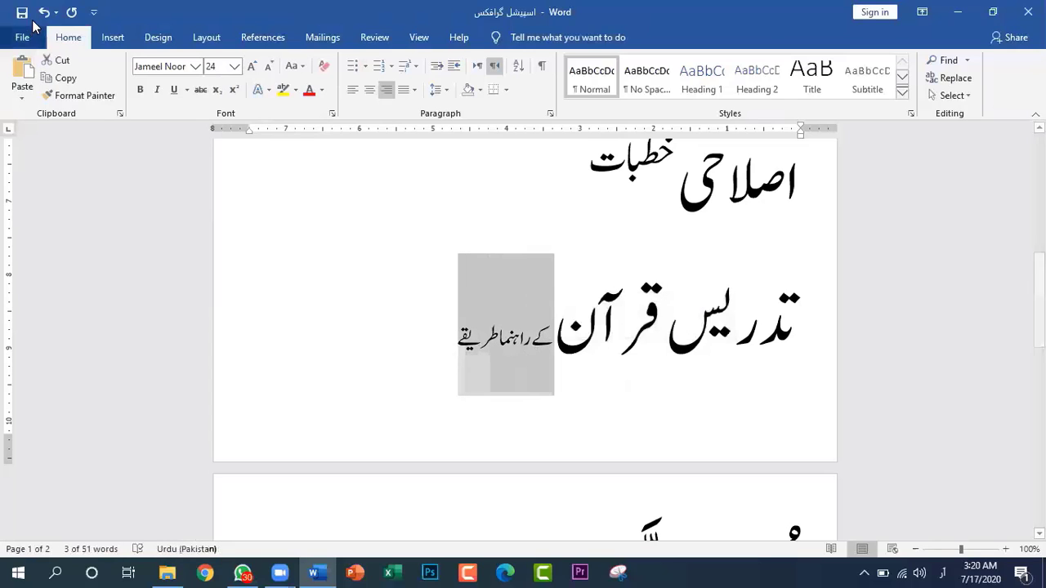
pyautogui.click(234, 66)
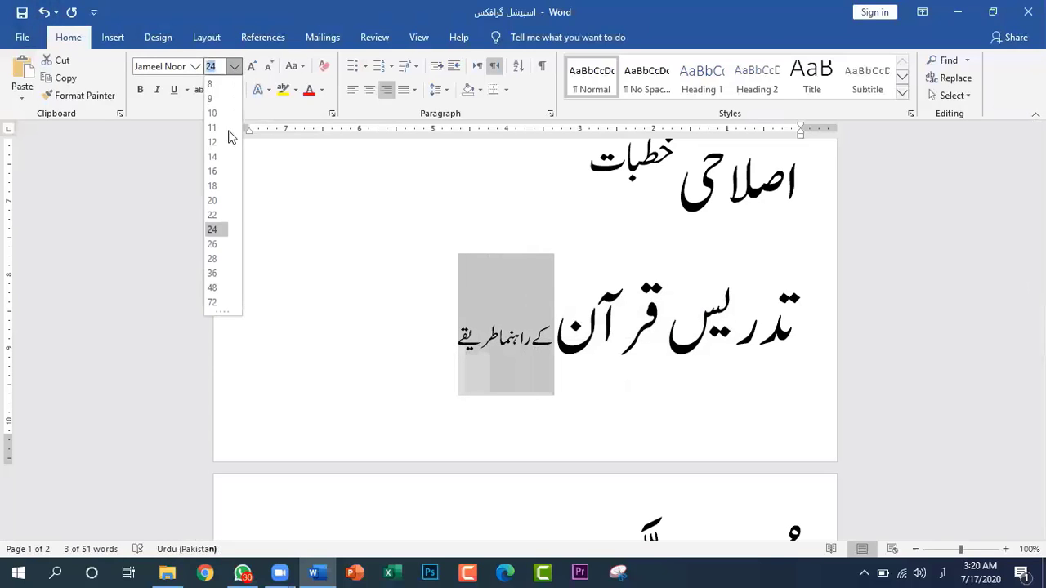
pyautogui.click(222, 301)
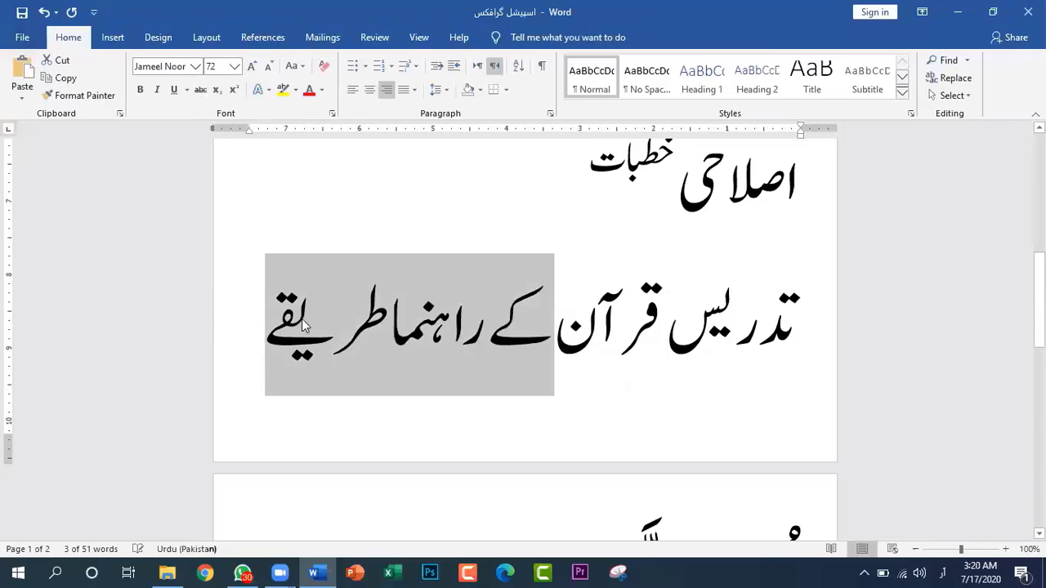
pyautogui.click(235, 91)
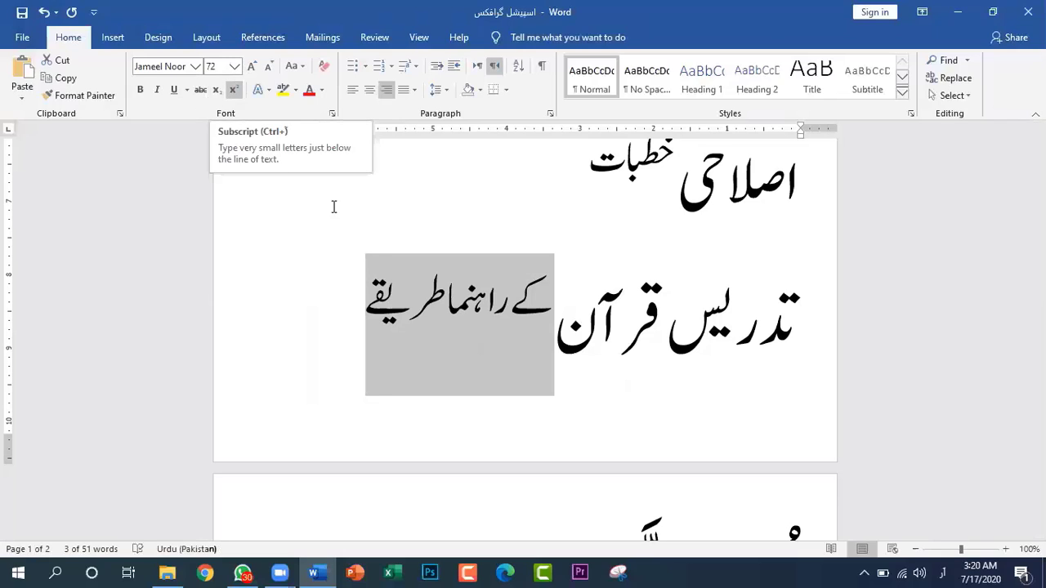
pyautogui.click(697, 337)
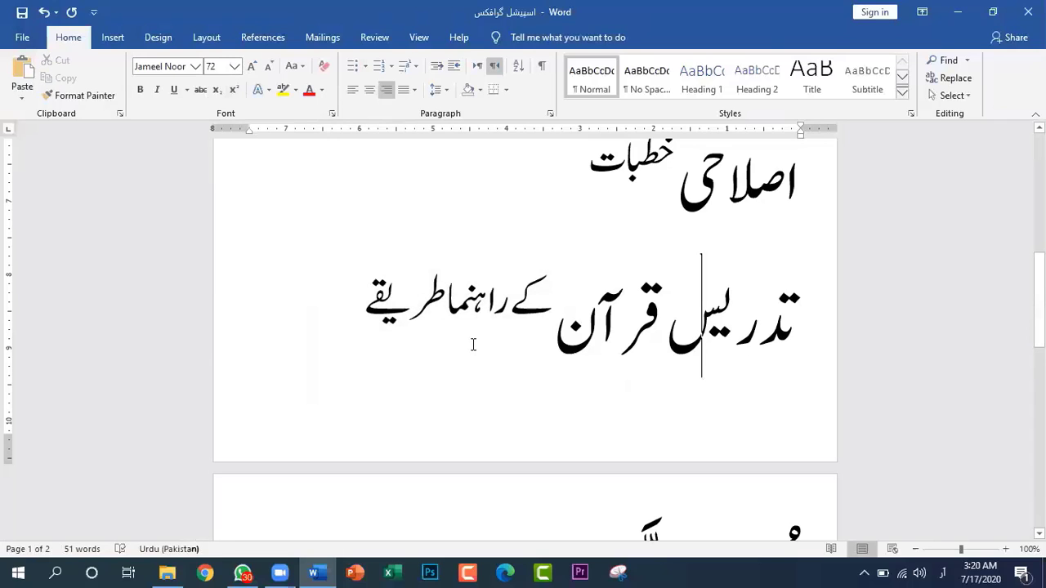
# Place the insertion point on the empty line below the Arabic phrase on the second page
pyautogui.click(460, 299)
pyautogui.scroll(-5, 661, 423)
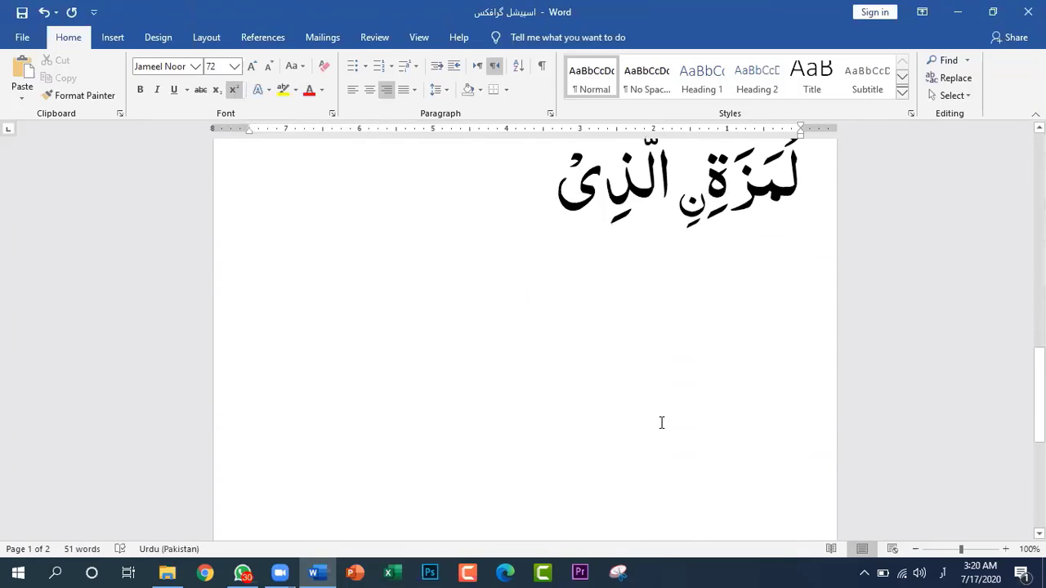
pyautogui.click(670, 294)
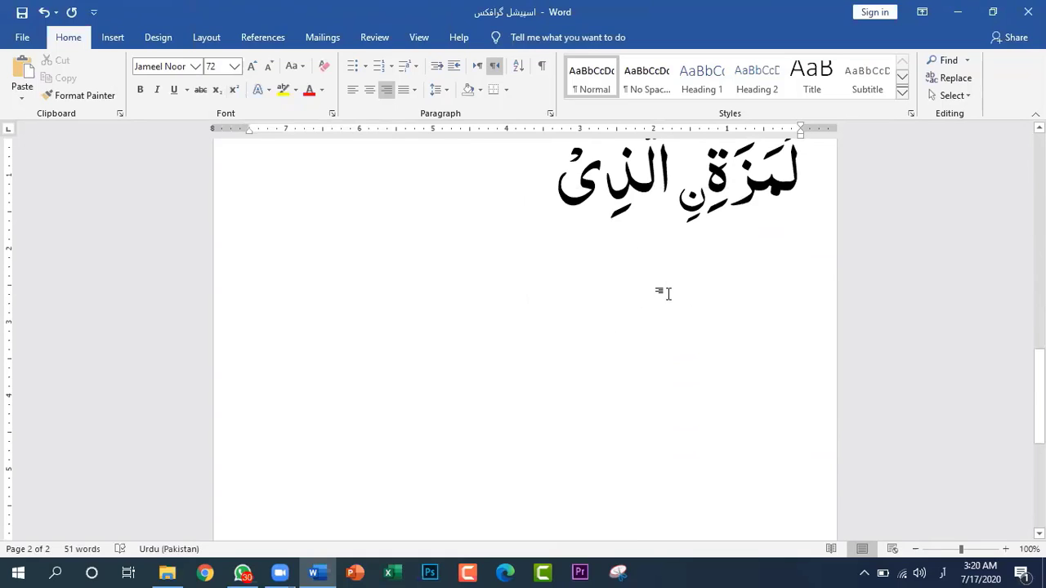
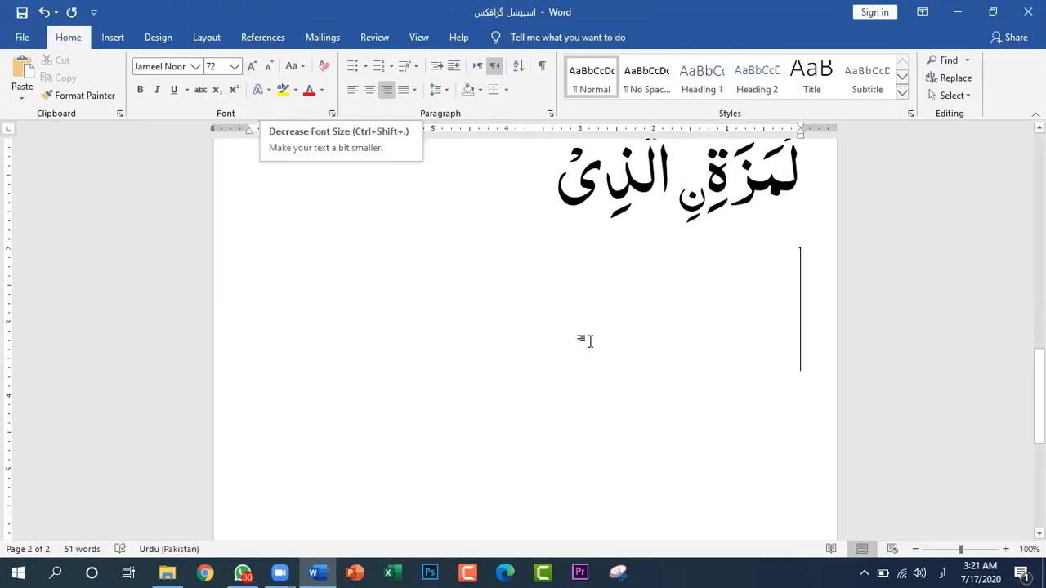
# Shrink the whole title "اصلاحی خطبات" on the first page in increments to font size 36
pyautogui.scroll(7, 584, 337)
pyautogui.scroll(1, 591, 333)
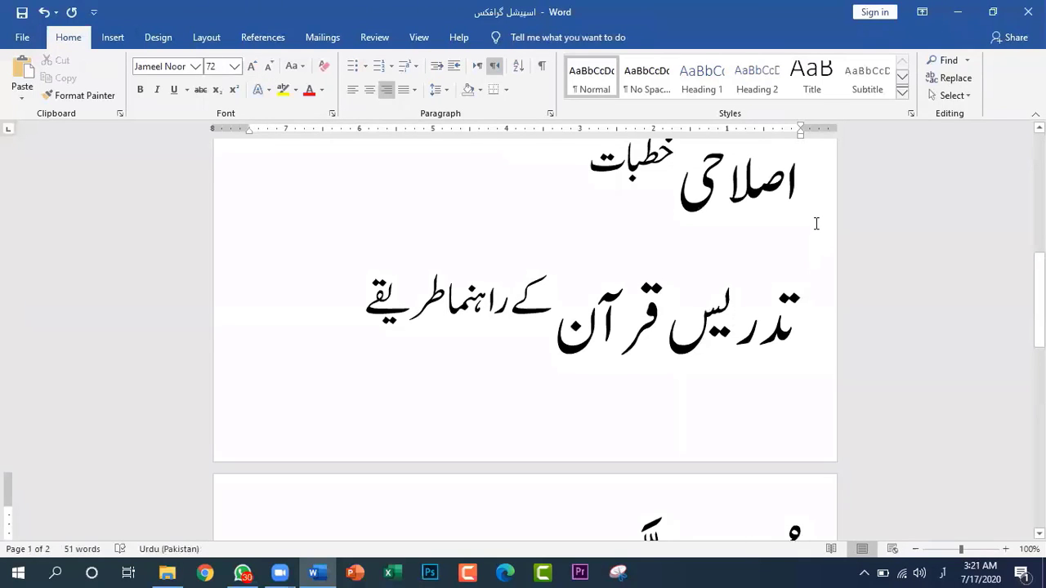
pyautogui.scroll(3, 815, 223)
pyautogui.moveTo(810, 243); pyautogui.dragTo(541, 248)
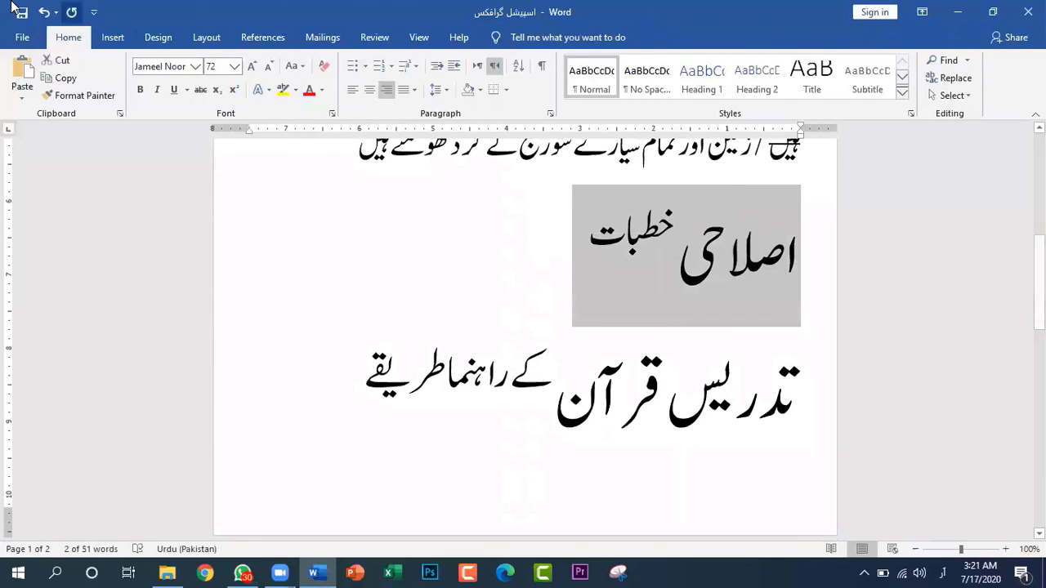
pyautogui.click(268, 69)
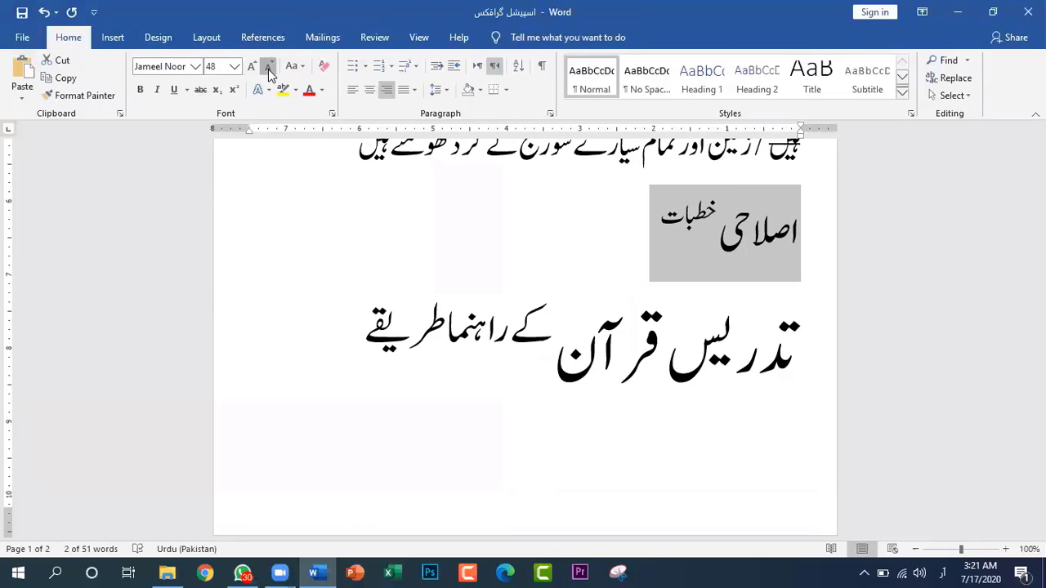
pyautogui.click(268, 68)
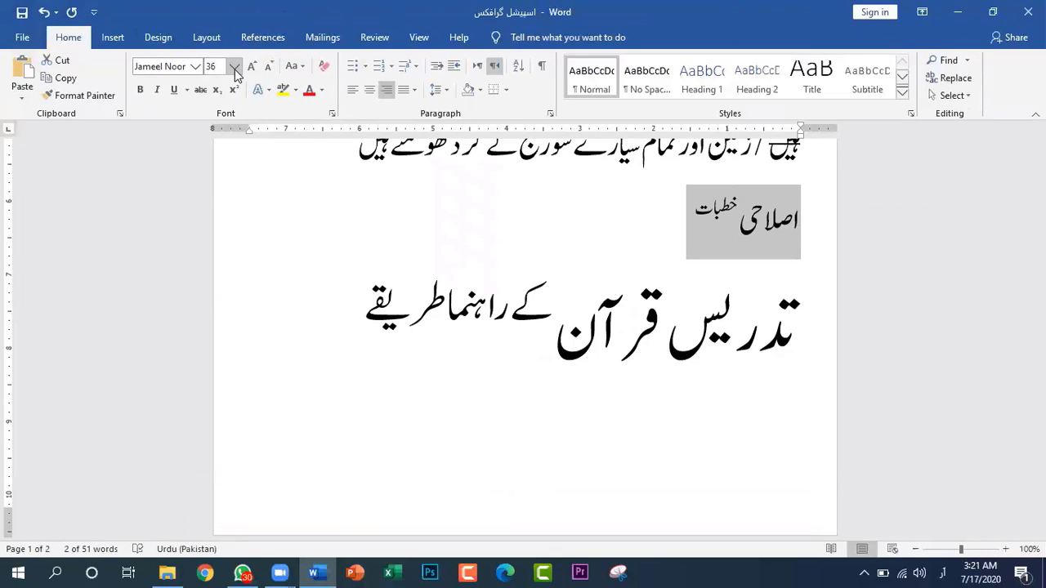
# Set the title "اصلاحی خطبات" to font size 8 and keep decreasing it in increments to size 1
pyautogui.click(235, 68)
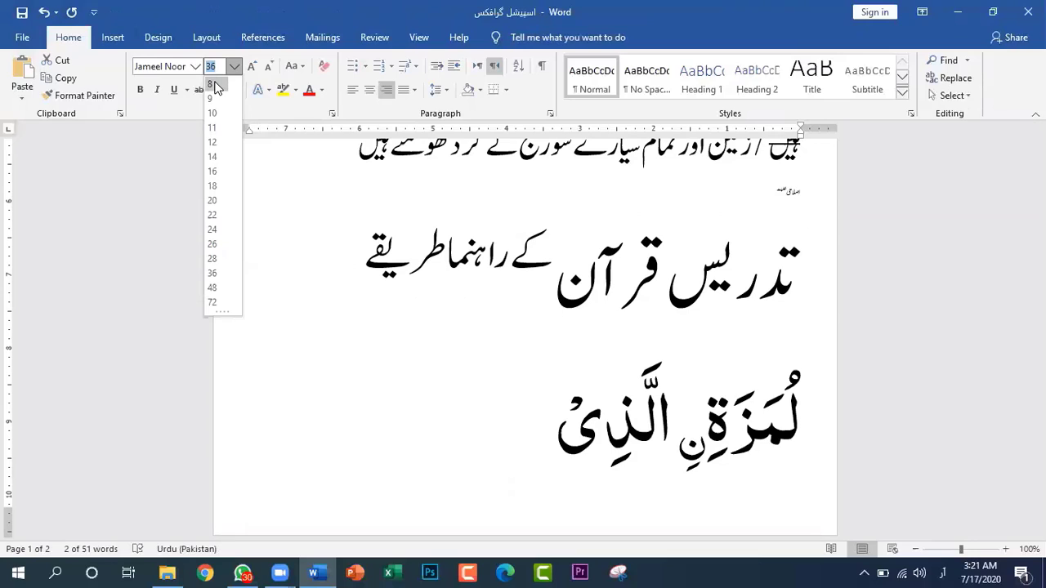
pyautogui.click(212, 84)
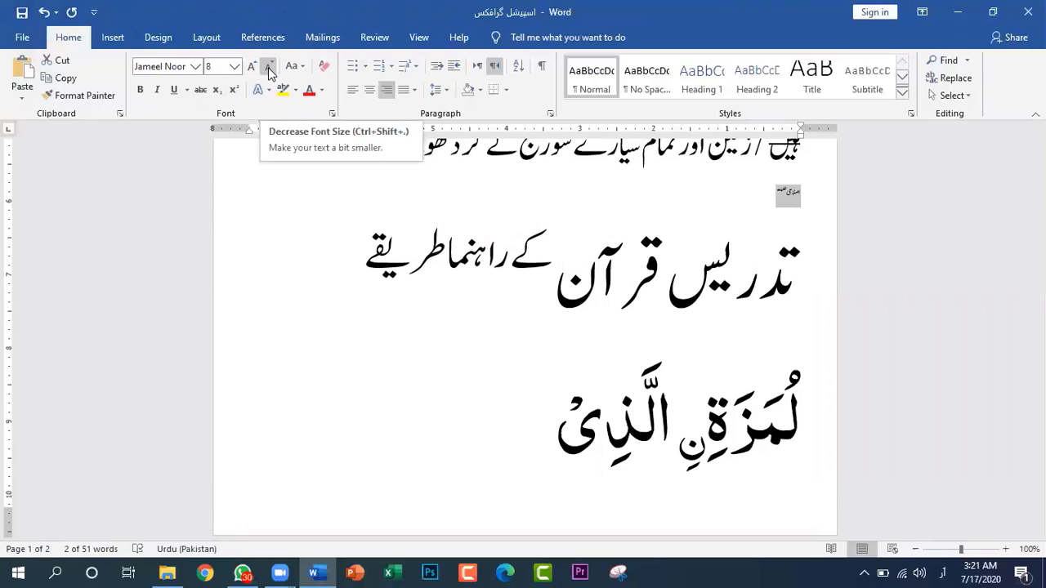
pyautogui.click(268, 67)
pyautogui.click(268, 67)
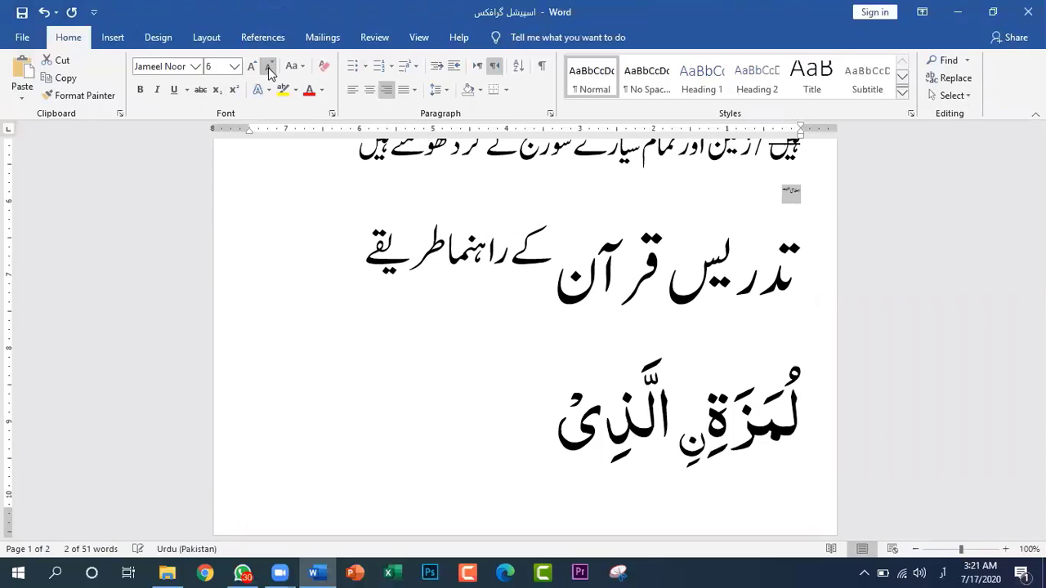
pyautogui.click(267, 67)
pyautogui.click(268, 67)
pyautogui.click(268, 67)
pyautogui.click(268, 67)
pyautogui.click(268, 67)
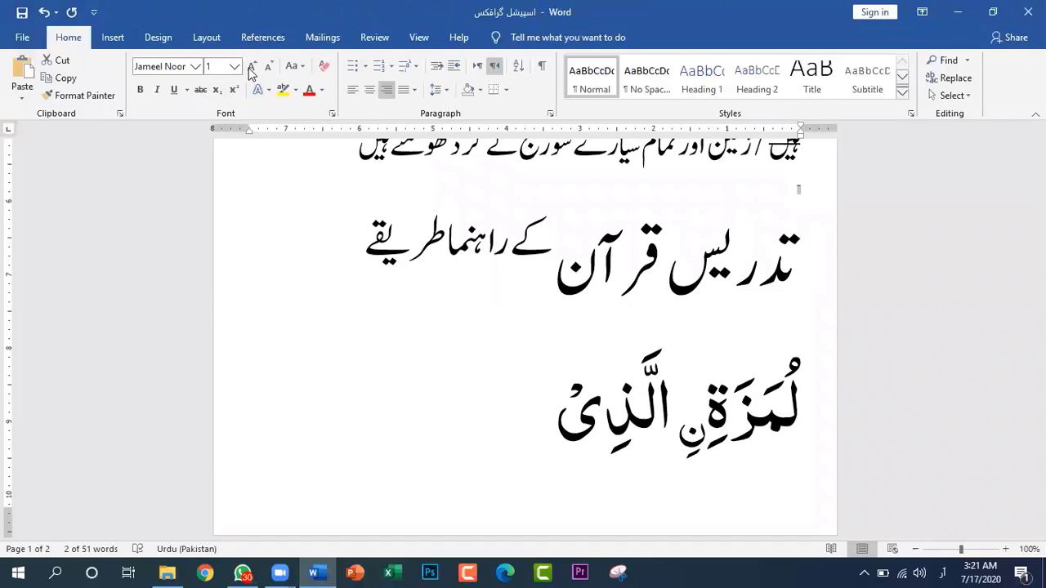
# Set the title "اصلاحی خطبات" to font size 72 and enlarge it in increments to size 190
pyautogui.click(235, 66)
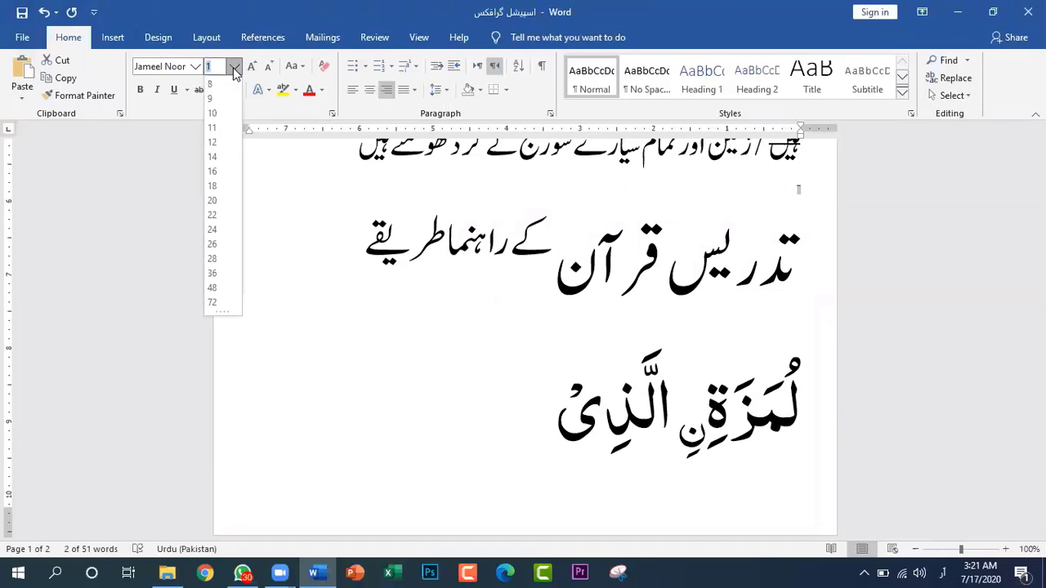
pyautogui.click(214, 302)
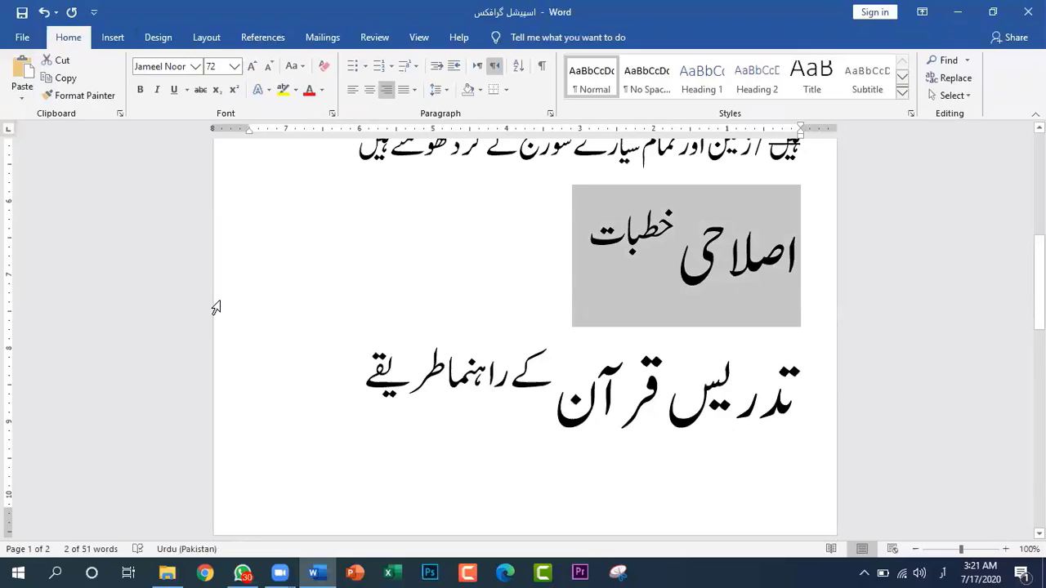
pyautogui.click(252, 69)
pyautogui.click(253, 69)
pyautogui.click(253, 68)
pyautogui.click(252, 68)
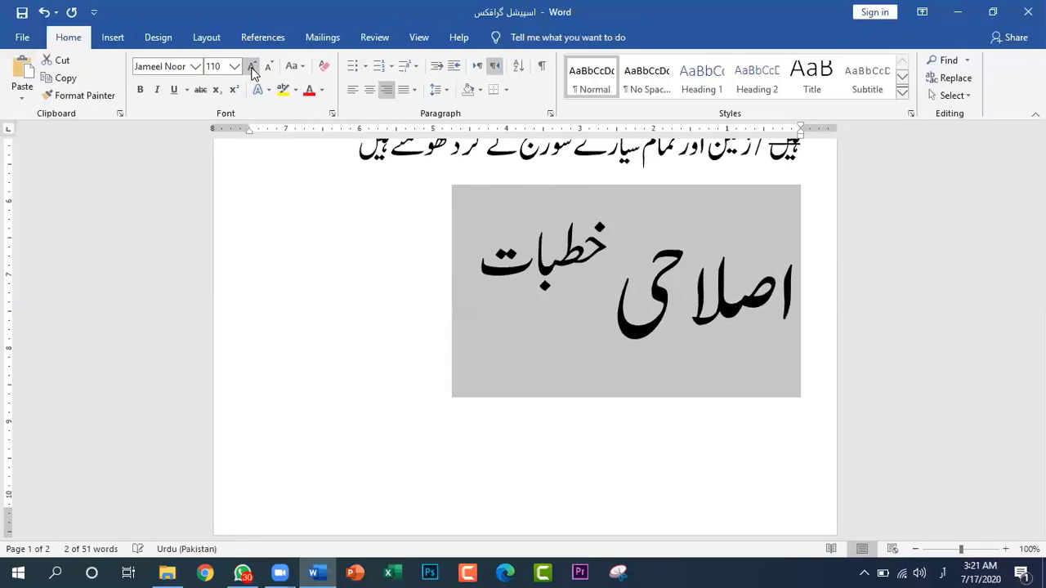
pyautogui.click(252, 69)
pyautogui.click(252, 69)
pyautogui.click(252, 69)
pyautogui.click(252, 68)
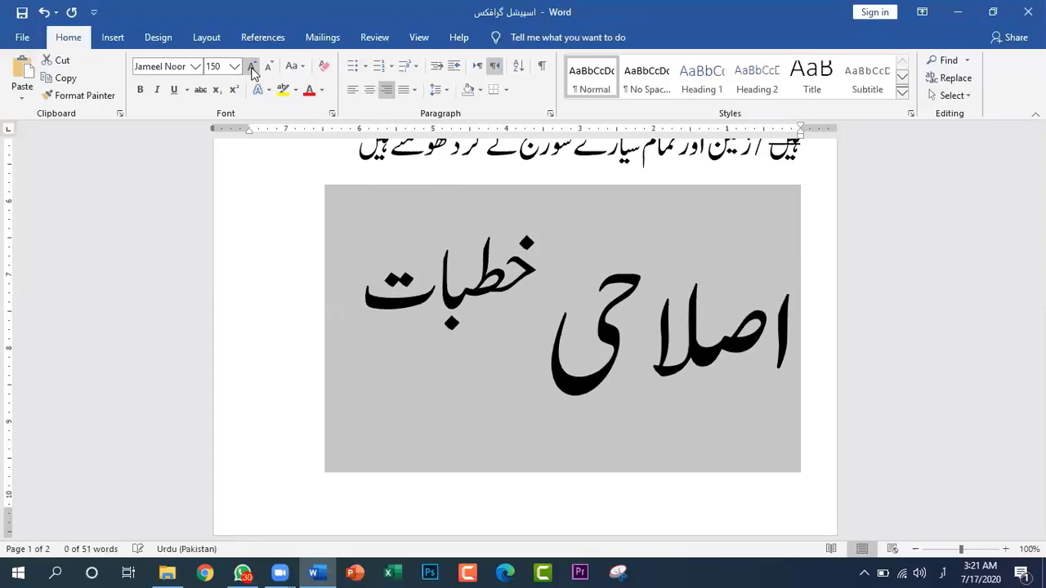
pyautogui.click(252, 69)
pyautogui.click(252, 69)
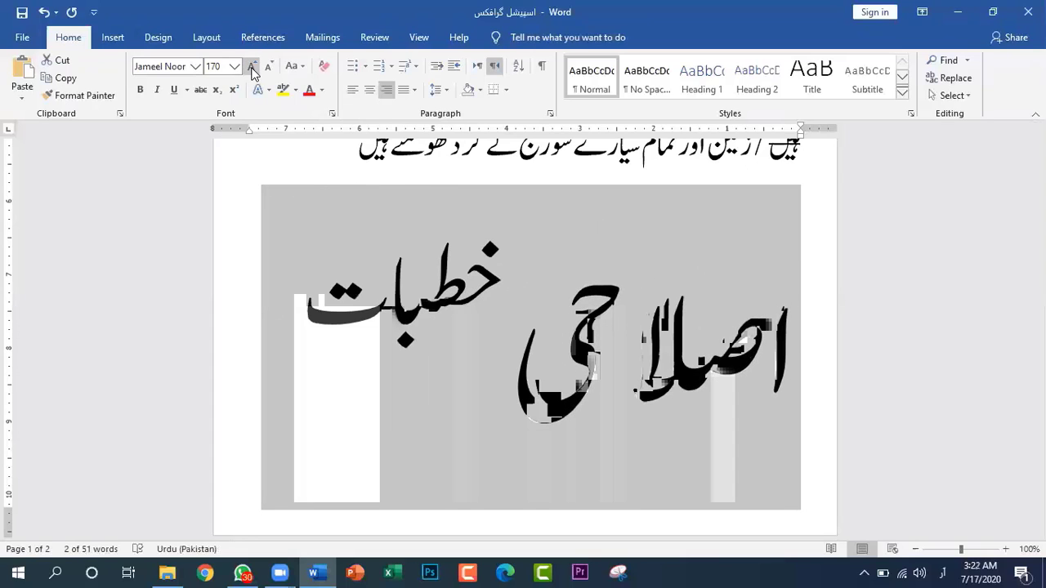
pyautogui.click(253, 68)
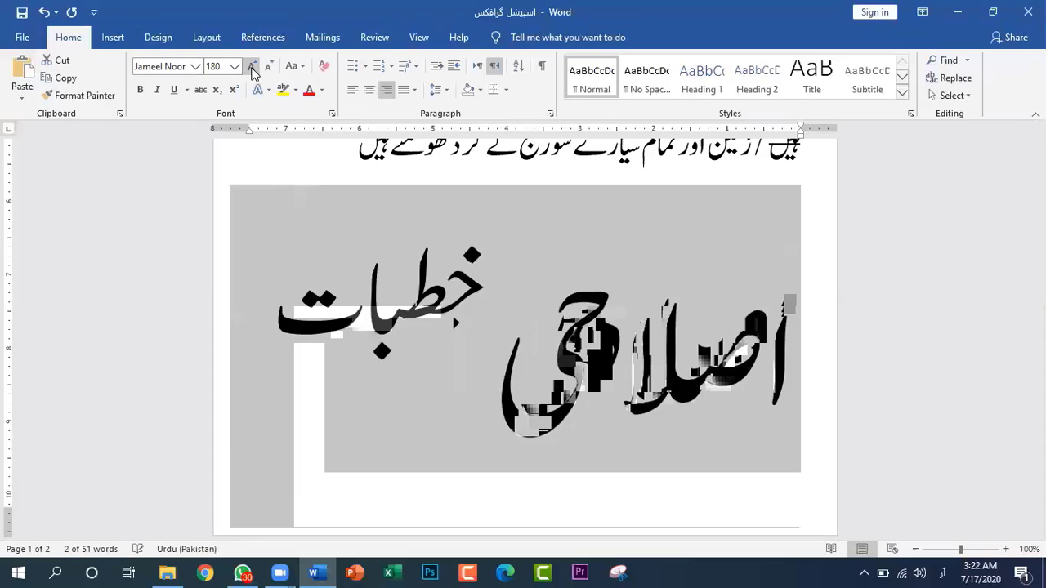
pyautogui.click(252, 69)
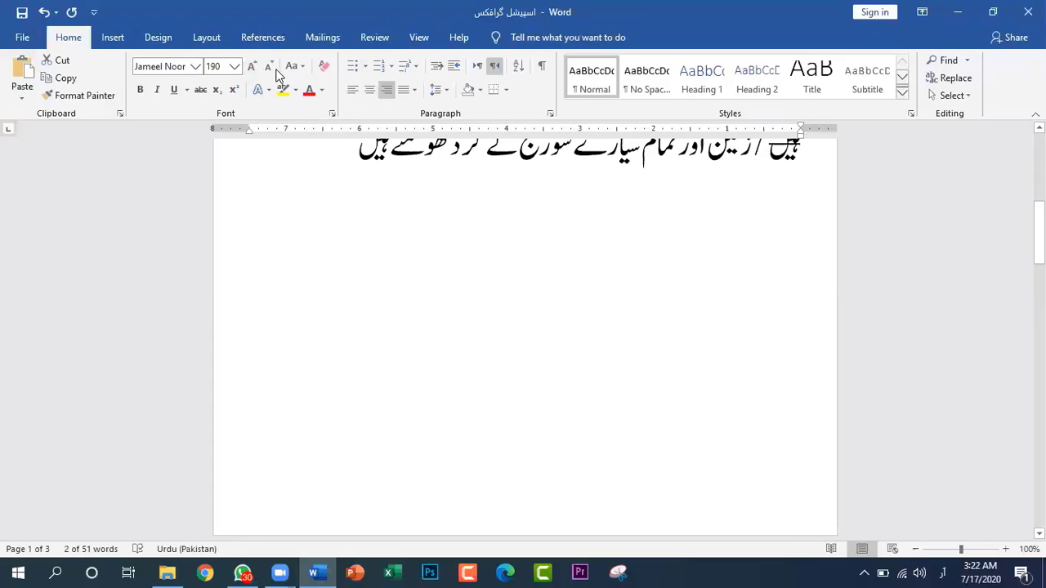
# Decrease the title "اصلاحی خطبات" in increments to font size 130 and deselect it
pyautogui.click(270, 69)
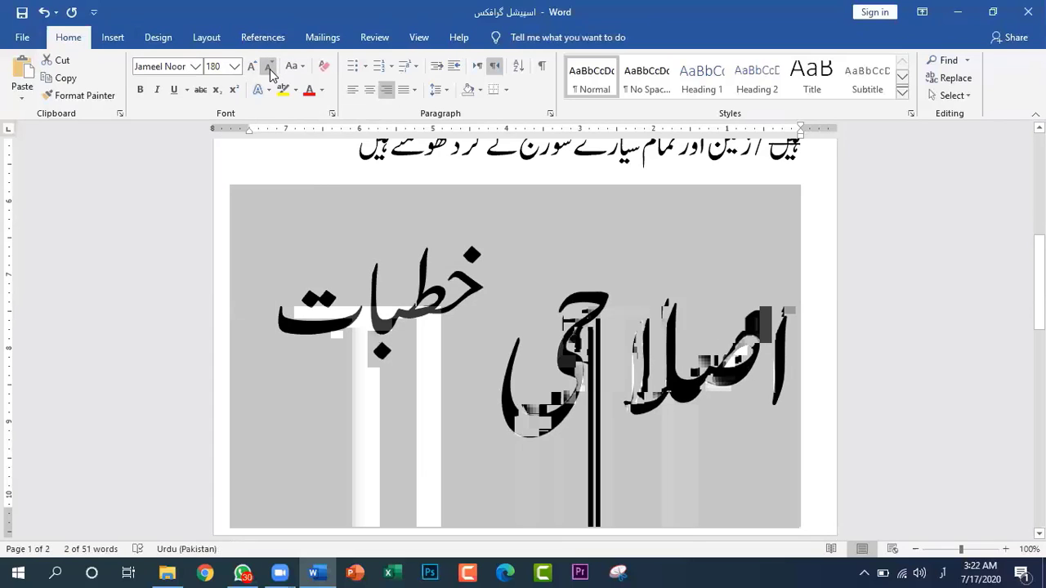
pyautogui.click(270, 69)
pyautogui.click(270, 68)
pyautogui.click(270, 69)
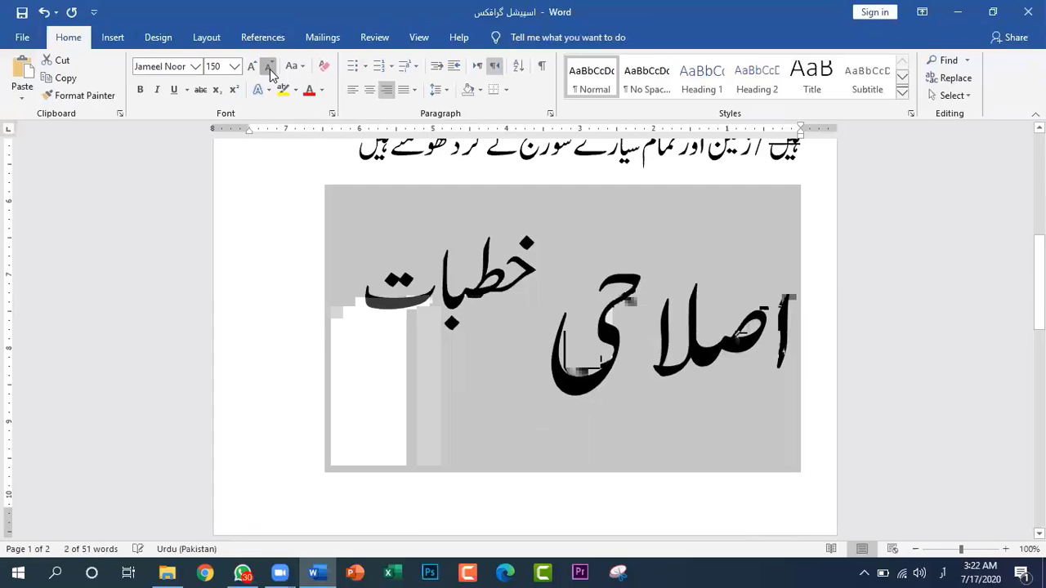
pyautogui.click(270, 68)
pyautogui.click(270, 69)
pyautogui.scroll(-5, 530, 309)
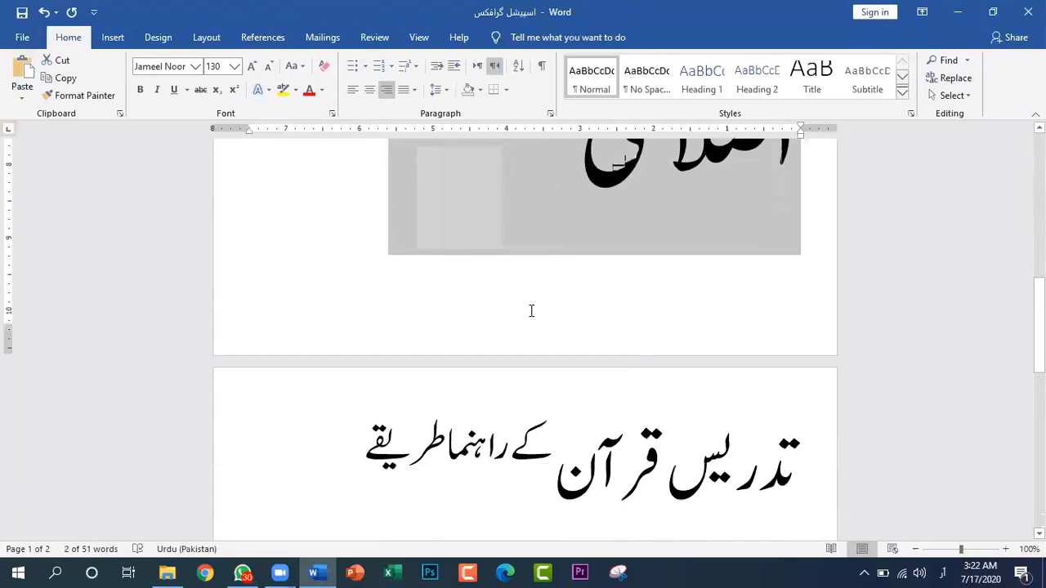
pyautogui.scroll(-1, 531, 310)
pyautogui.click(695, 384)
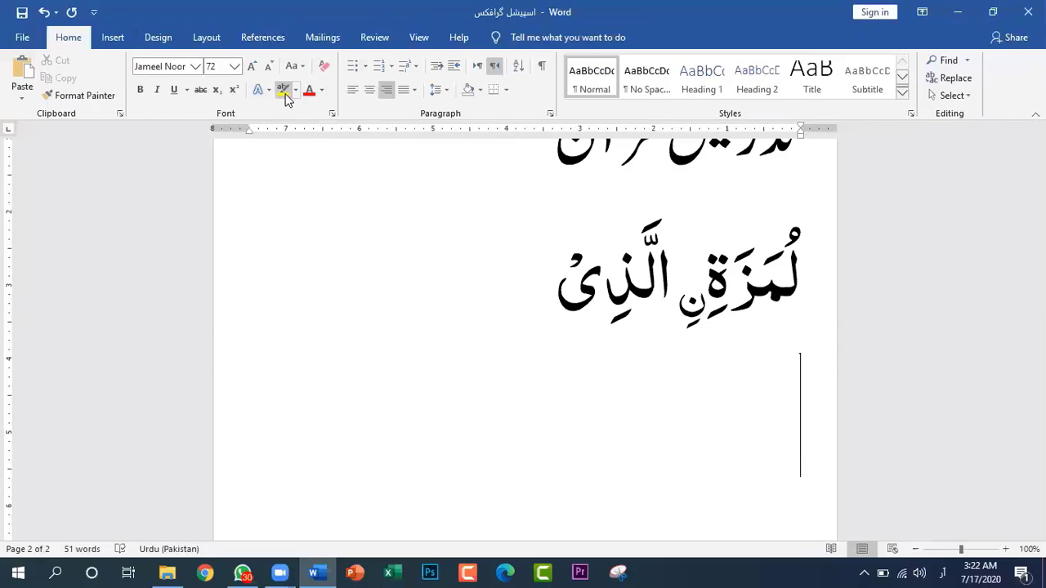
# Add "اس نظام شمسی یہی ہے جبکہ قرآن کہتا" after "سورج کے گرد گھومتے ہیں" on the first page
pyautogui.scroll(3, 511, 259)
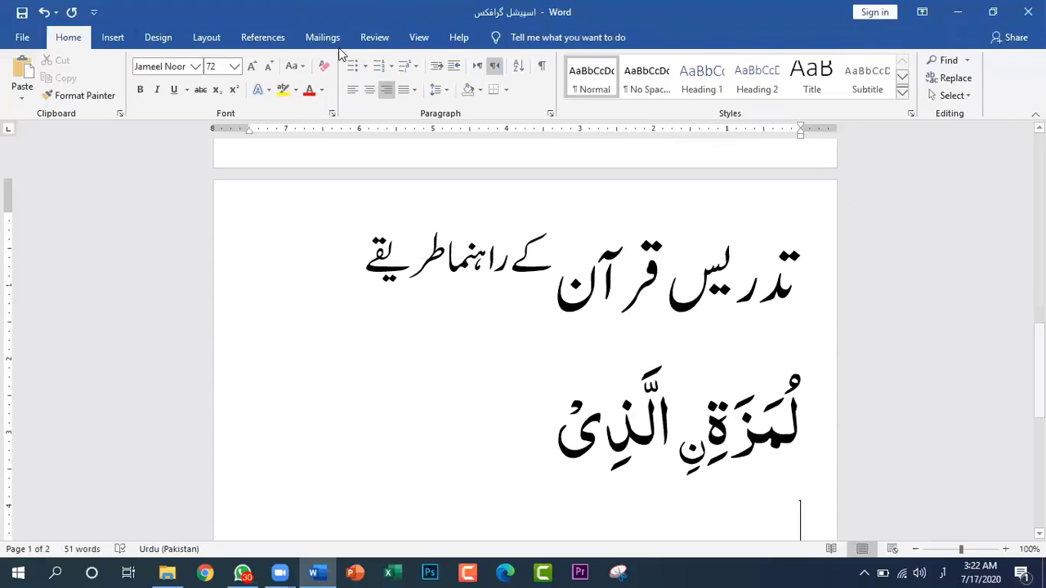
pyautogui.scroll(-3, 585, 240)
pyautogui.scroll(10, 588, 240)
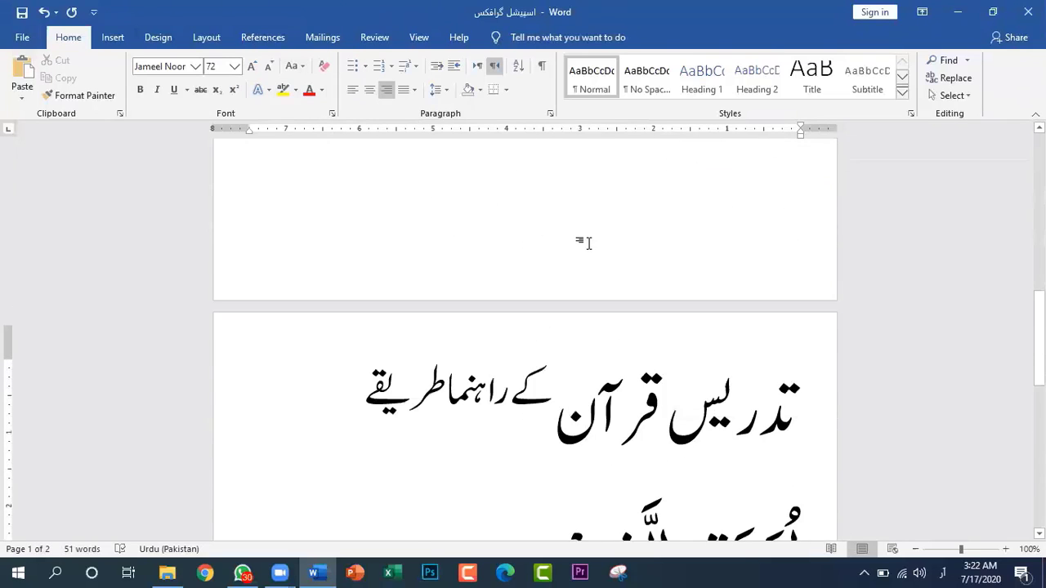
pyautogui.scroll(-5, 589, 243)
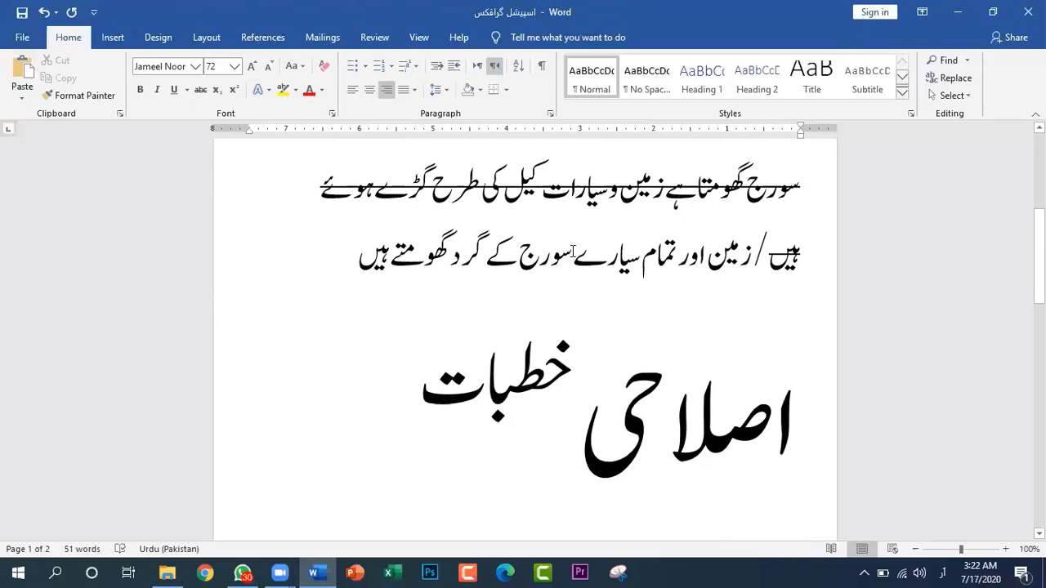
pyautogui.moveTo(571, 249); pyautogui.dragTo(382, 250)
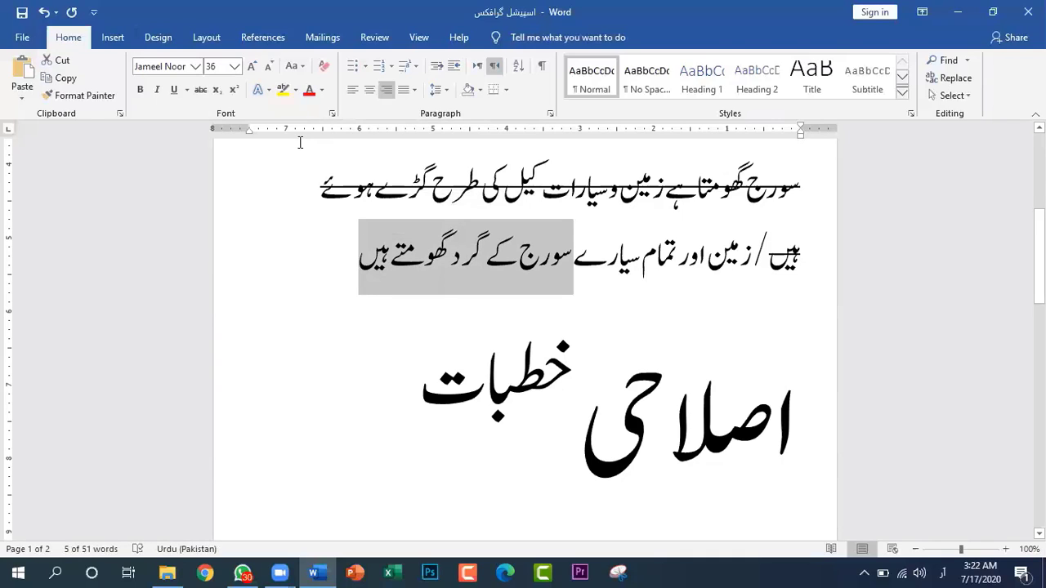
pyautogui.click(331, 260)
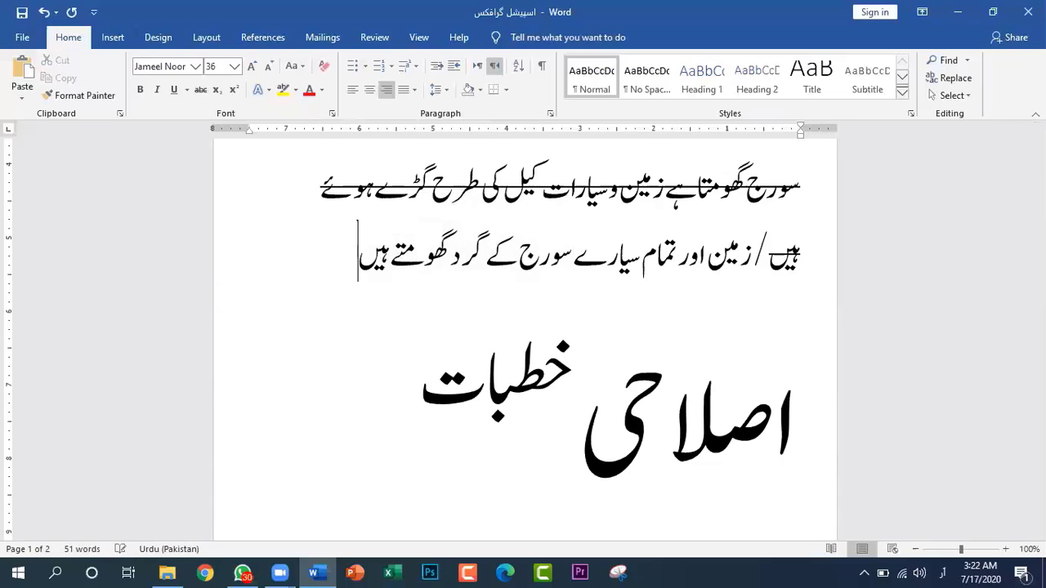
pyautogui.write('اس نظا')
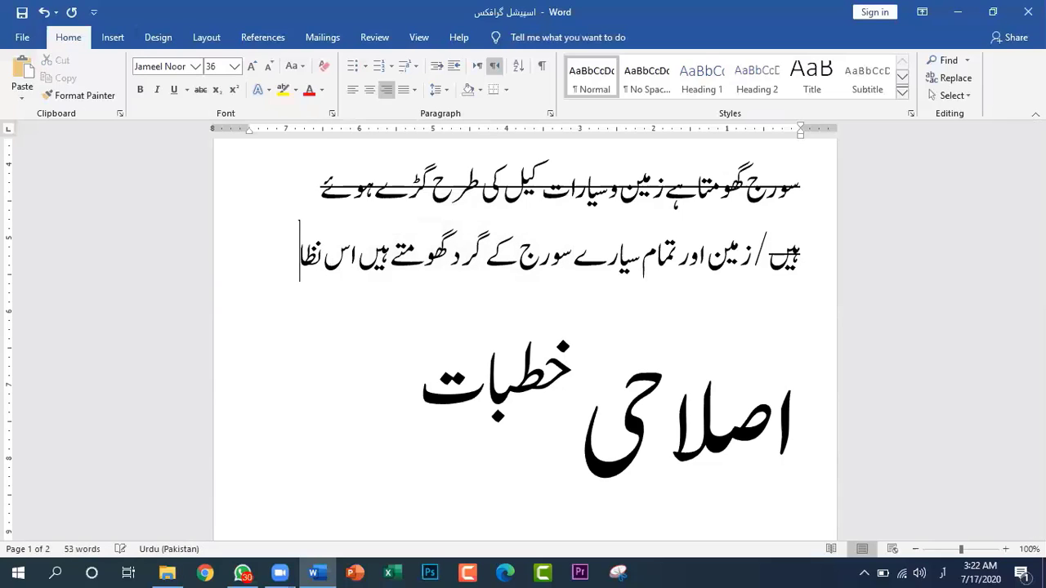
pyautogui.write('م شمسی')
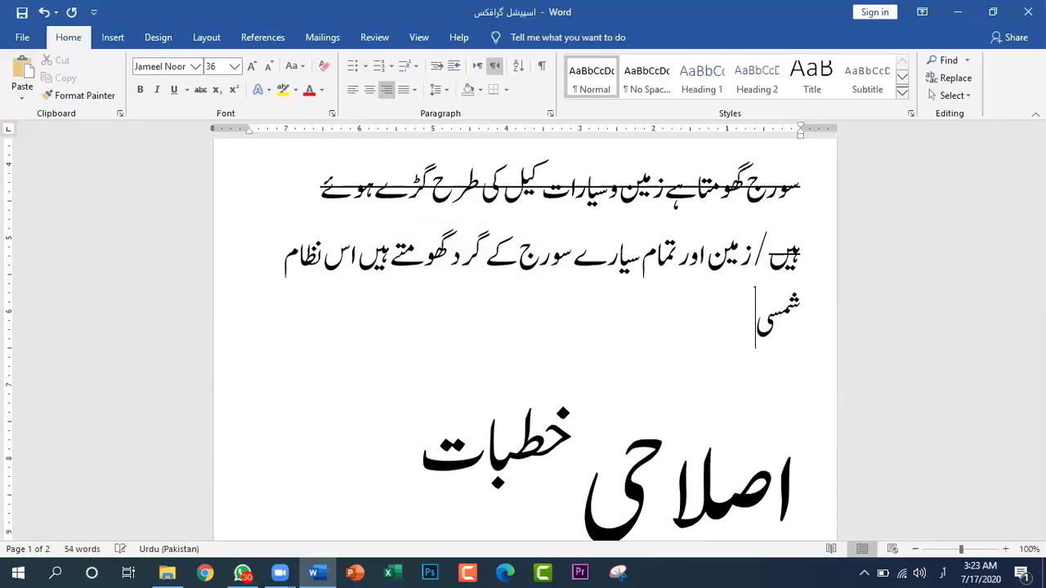
pyautogui.write(' یہی')
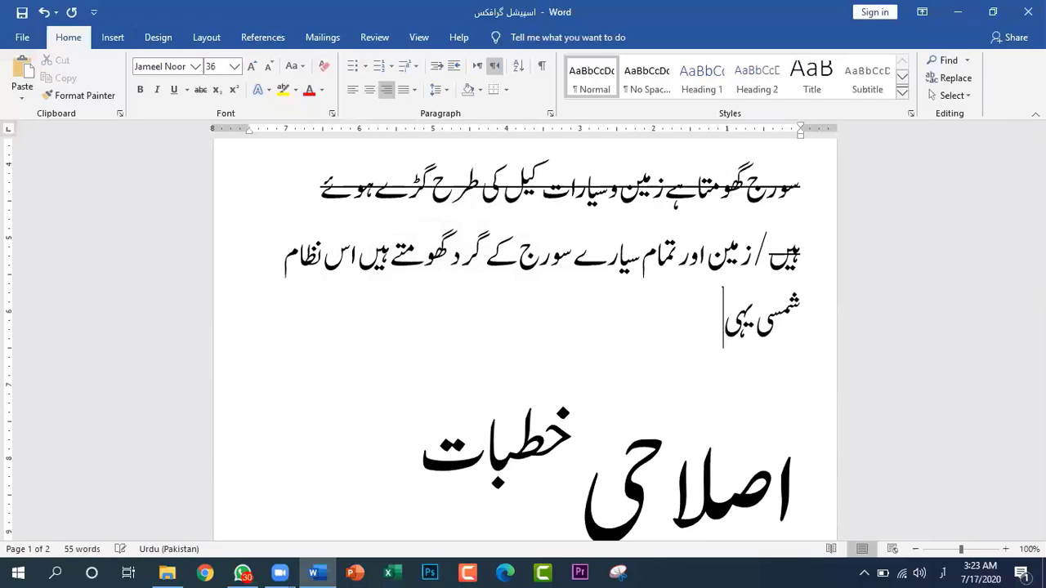
pyautogui.write(' ہے جبکہ ق')
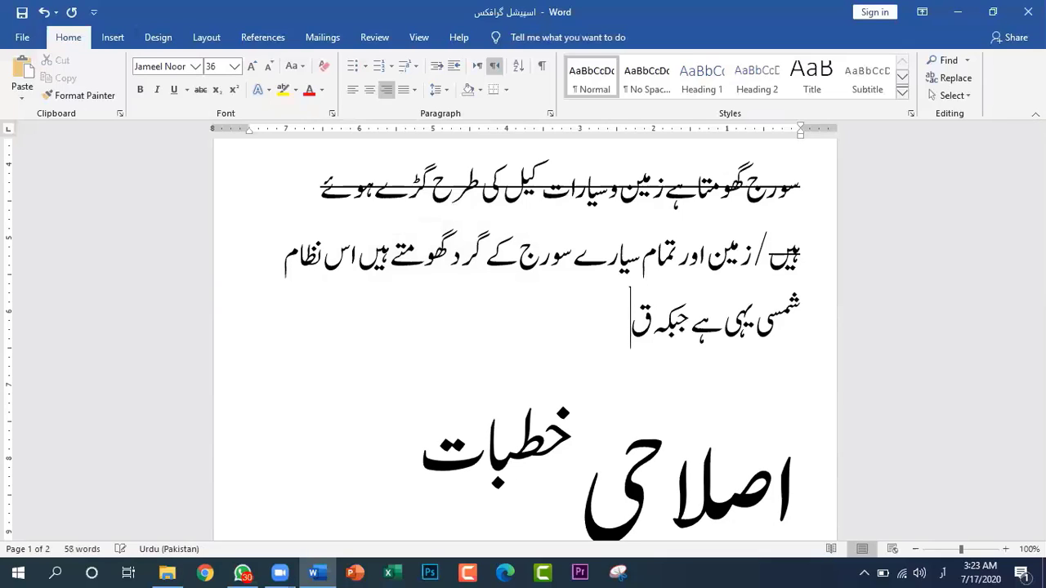
pyautogui.write('رآن کہ')
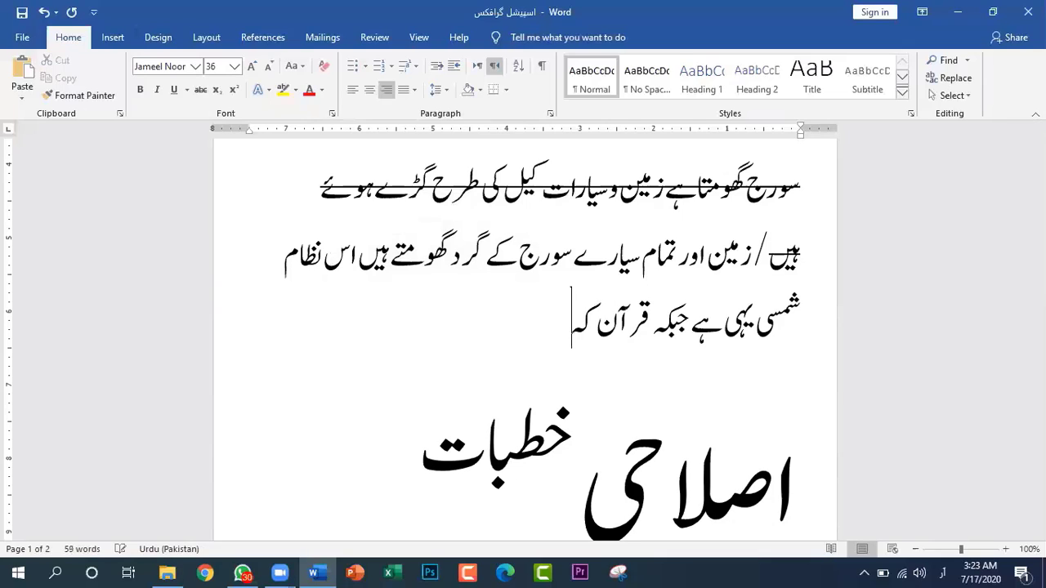
pyautogui.write('تا')
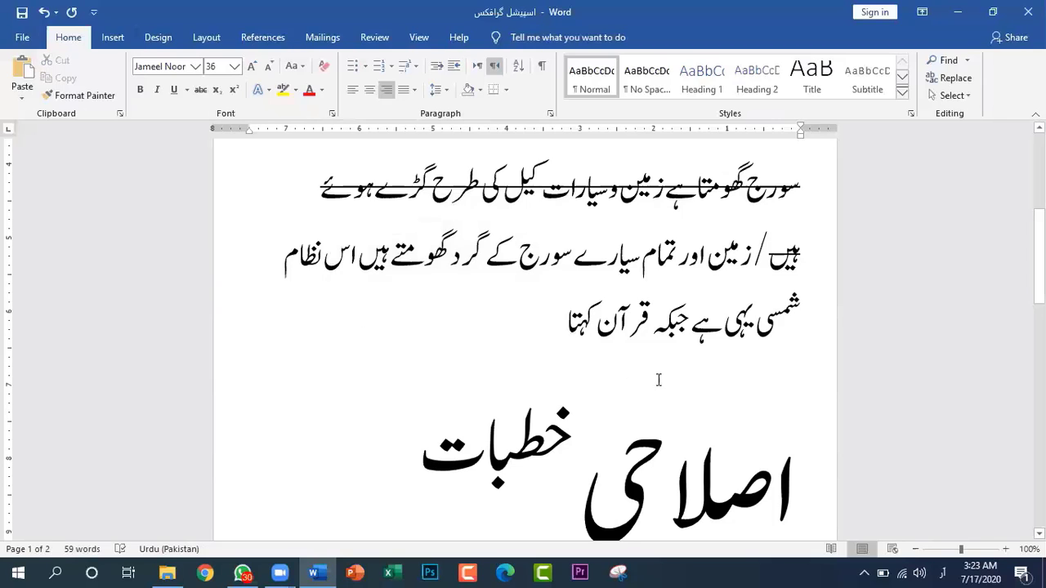
# Delete the words "اس نظام شمسی" before "یہی ہے جبکہ قرآن کہتا"
pyautogui.click(756, 323)
pyautogui.press('BackSpace')
pyautogui.press('BackSpace')
pyautogui.press('BackSpace')
pyautogui.press('BackSpace')
pyautogui.press('BackSpace')
pyautogui.press('BackSpace')
pyautogui.press('BackSpace')
pyautogui.press('BackSpace')
pyautogui.press('BackSpace')
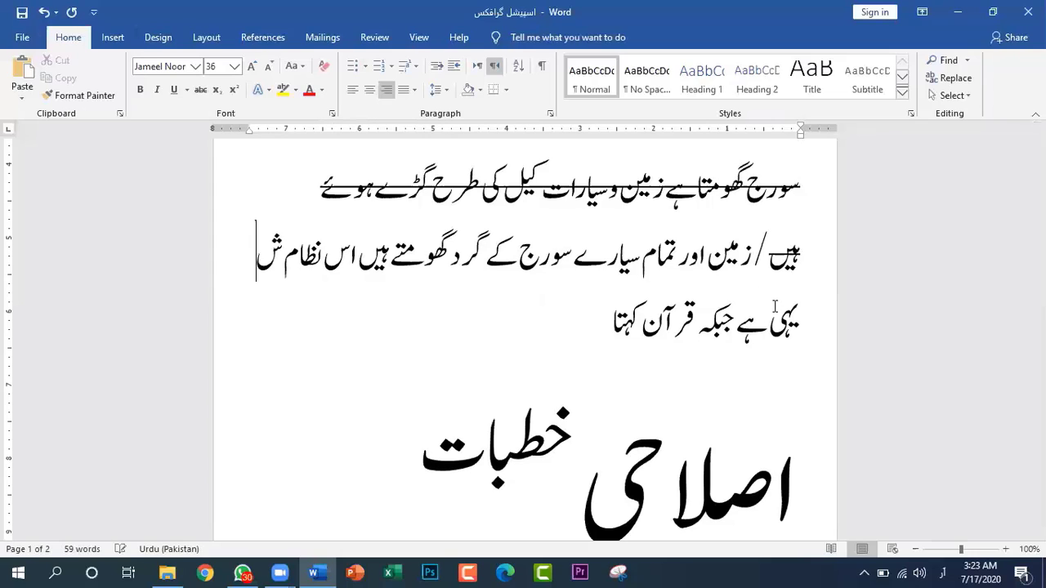
pyautogui.press('BackSpace')
pyautogui.press('BackSpace')
pyautogui.press('BackSpace')
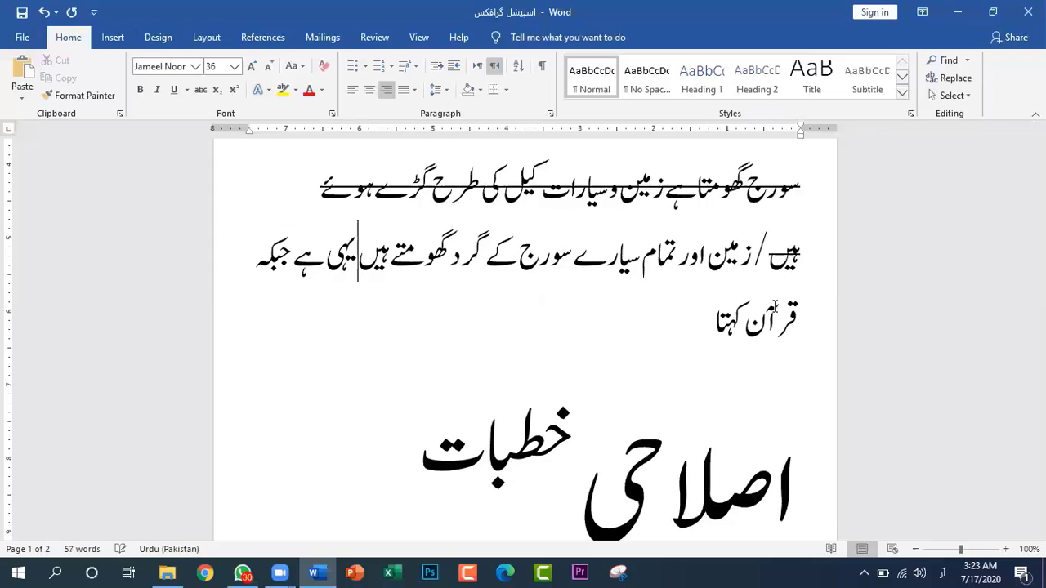
pyautogui.write('سائ ')
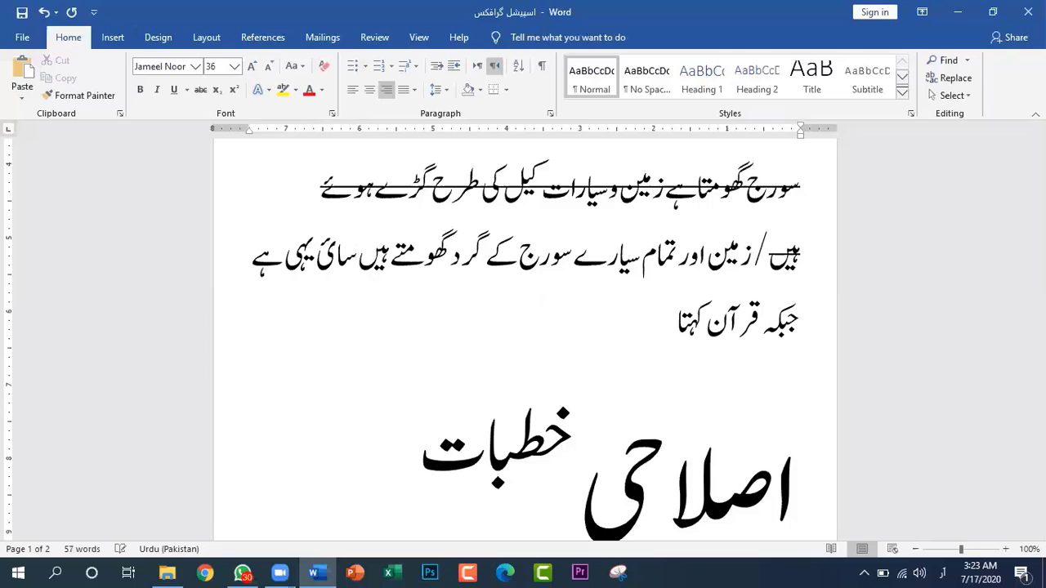
pyautogui.write('نس')
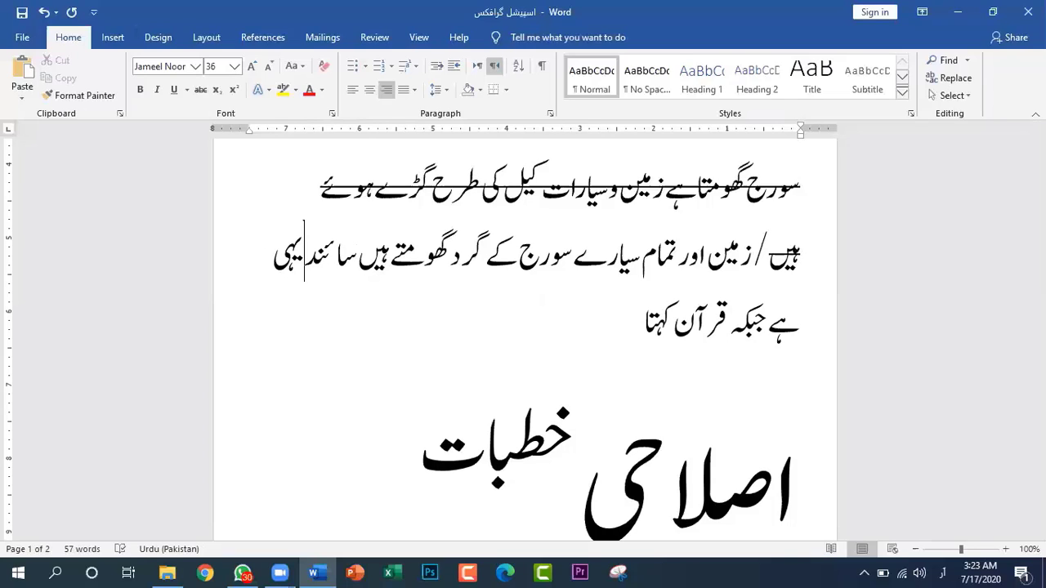
pyautogui.press('BackSpace')
pyautogui.press('BackSpace')
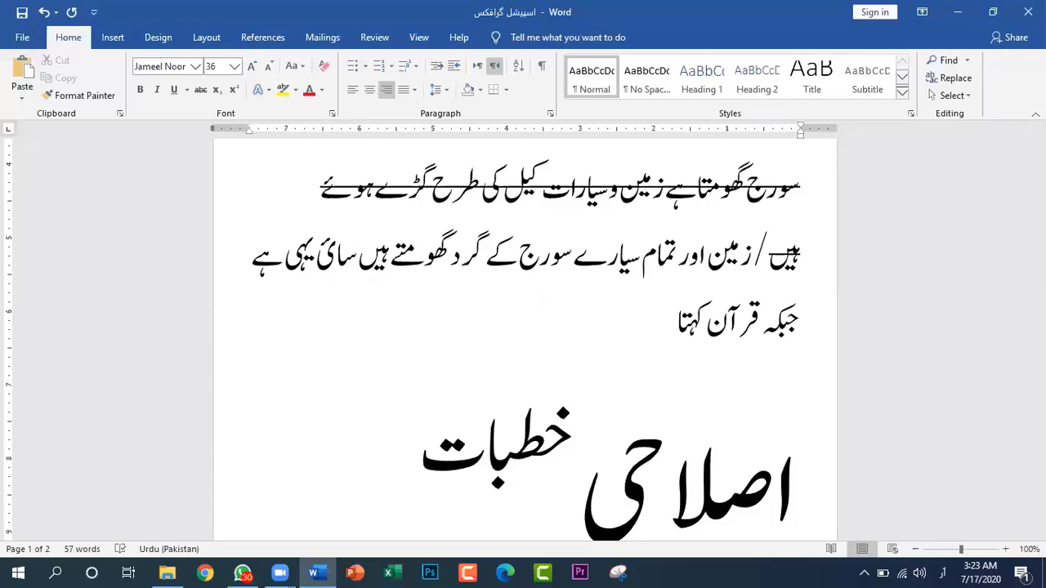
pyautogui.press('BackSpace')
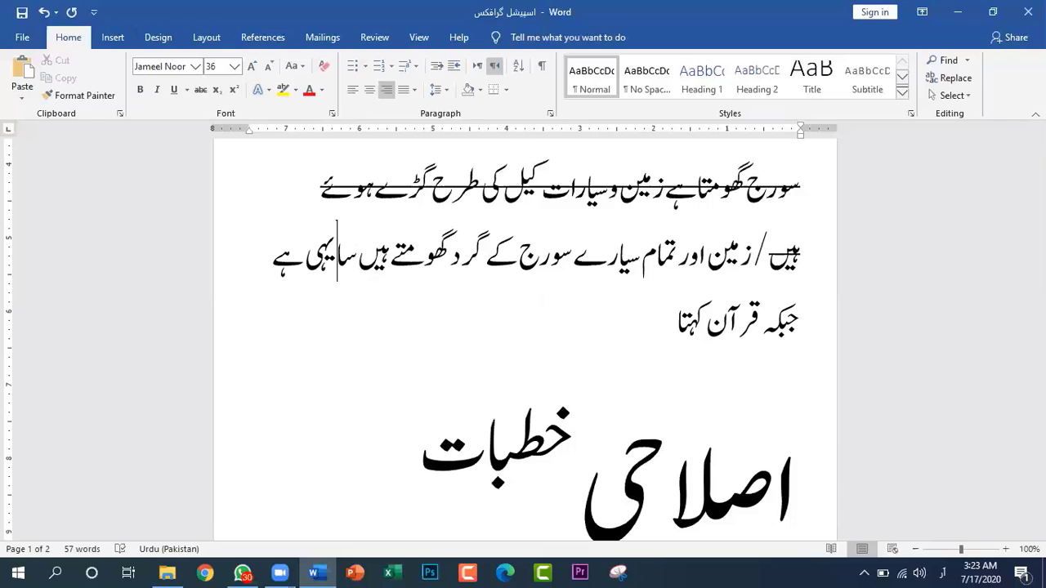
pyautogui.write('ئنس')
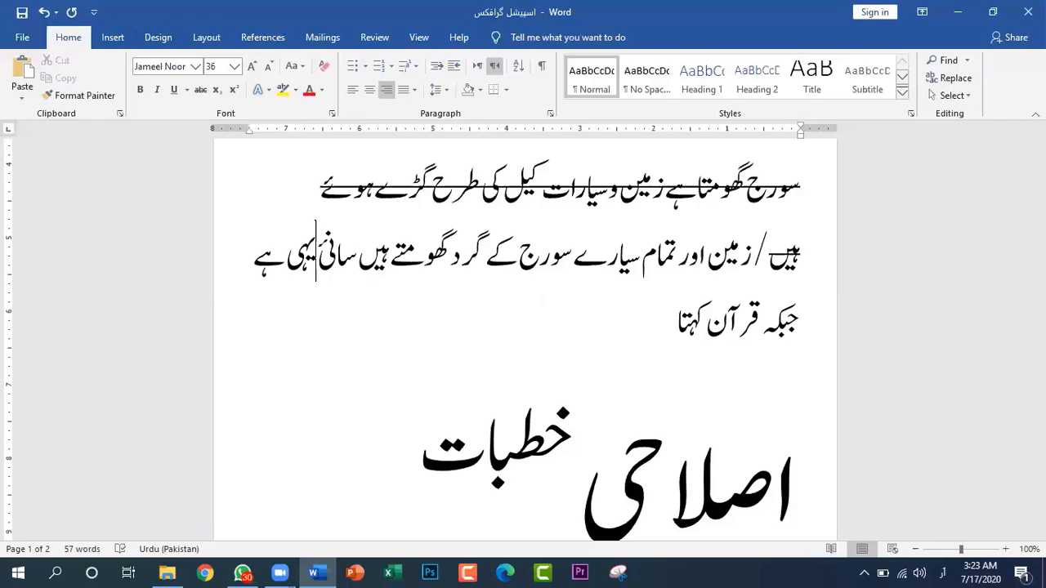
pyautogui.write('دا')
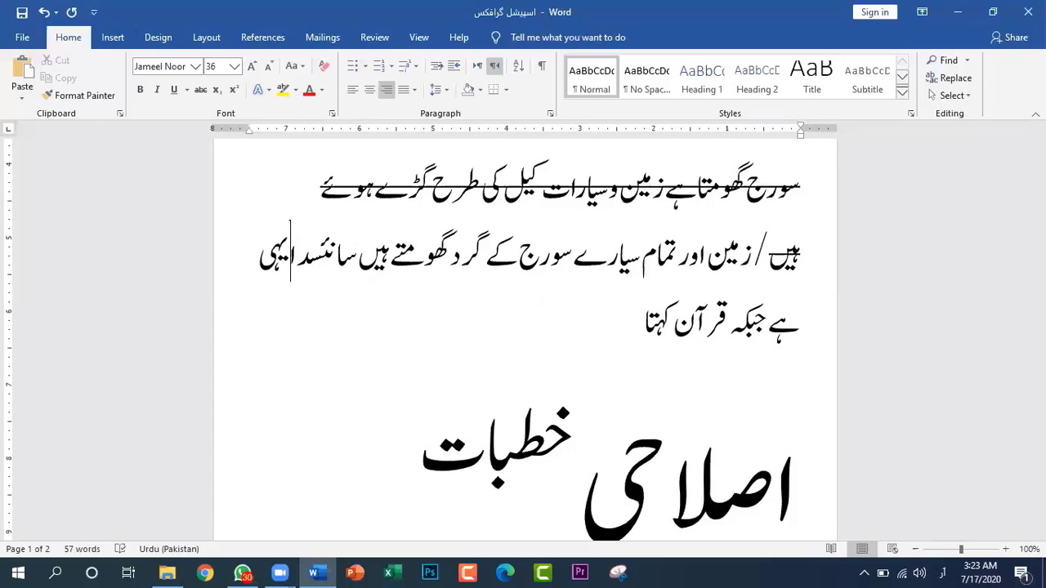
pyautogui.press('BackSpace')
pyautogui.press('BackSpace')
pyautogui.press('BackSpace')
pyautogui.press('BackSpace')
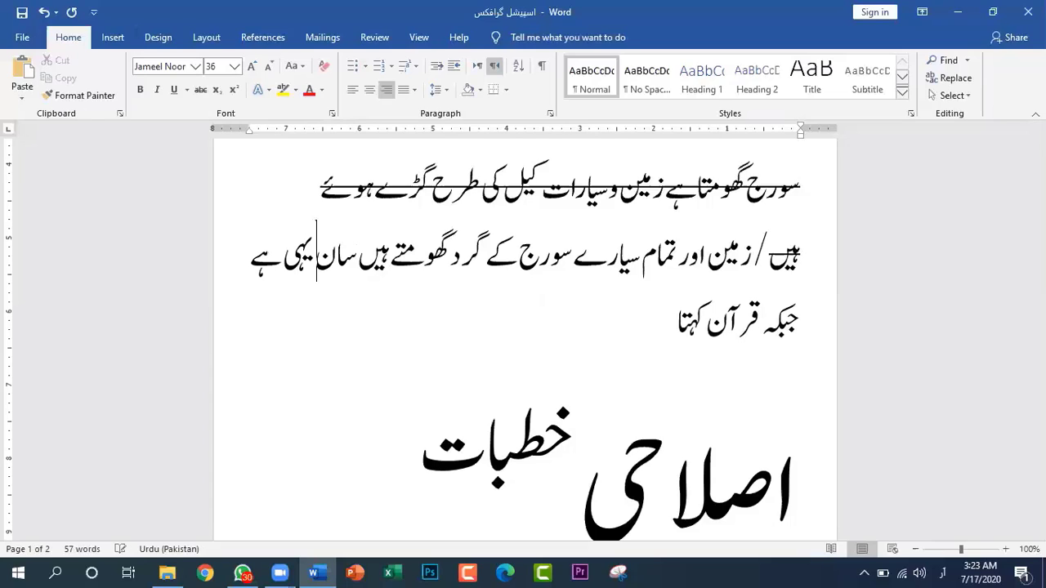
pyautogui.press('BackSpace')
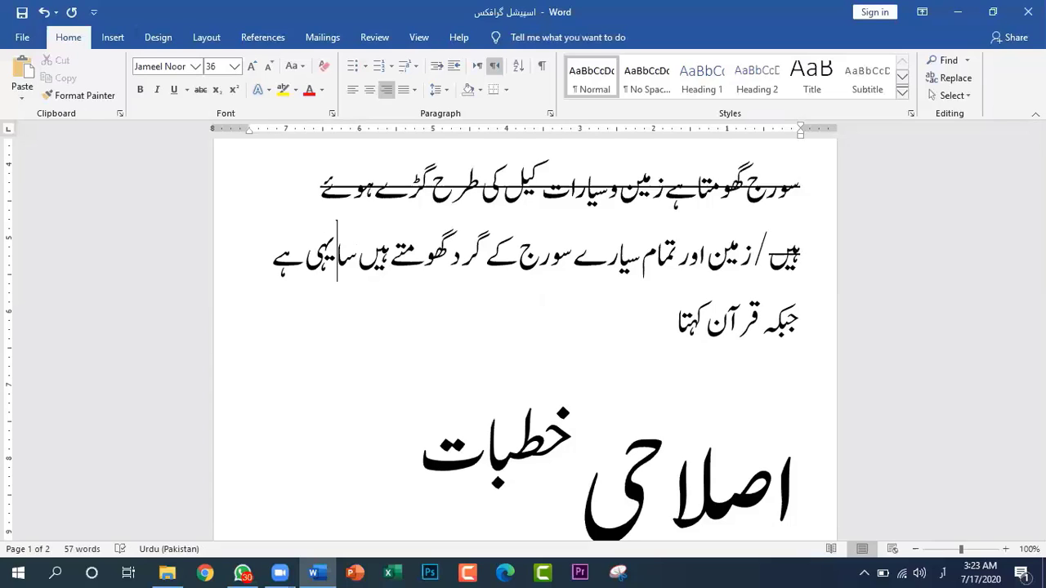
pyautogui.write('ئنس')
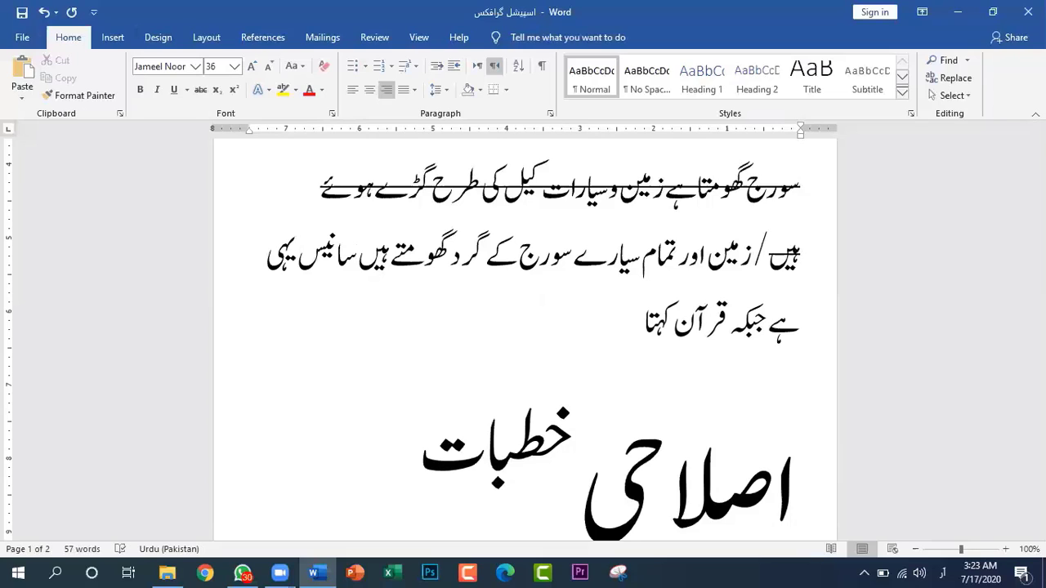
pyautogui.write('د')
pyautogui.press('BackSpace')
pyautogui.press('BackSpace')
pyautogui.press('BackSpace')
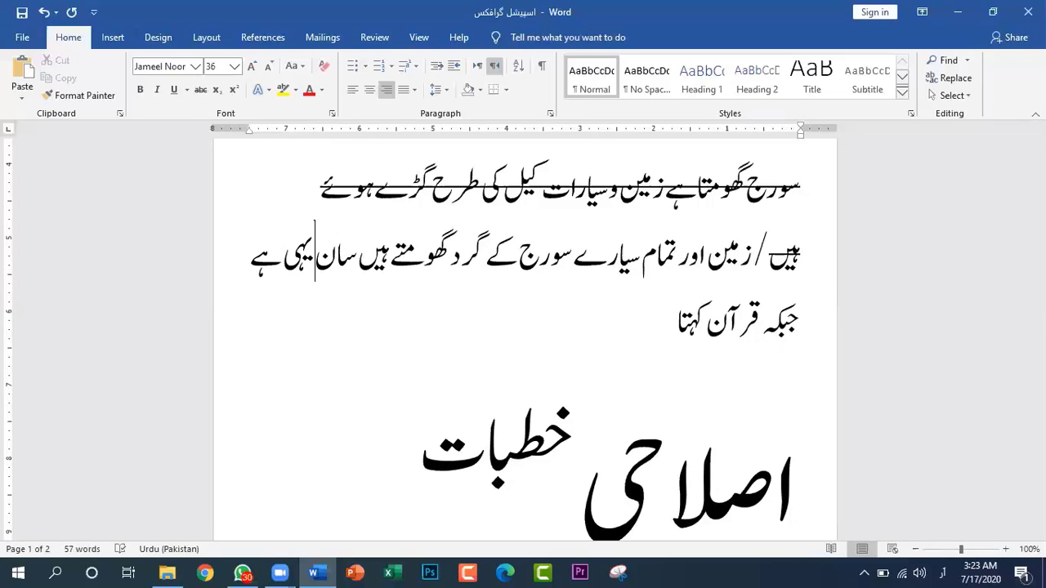
pyautogui.press('BackSpace')
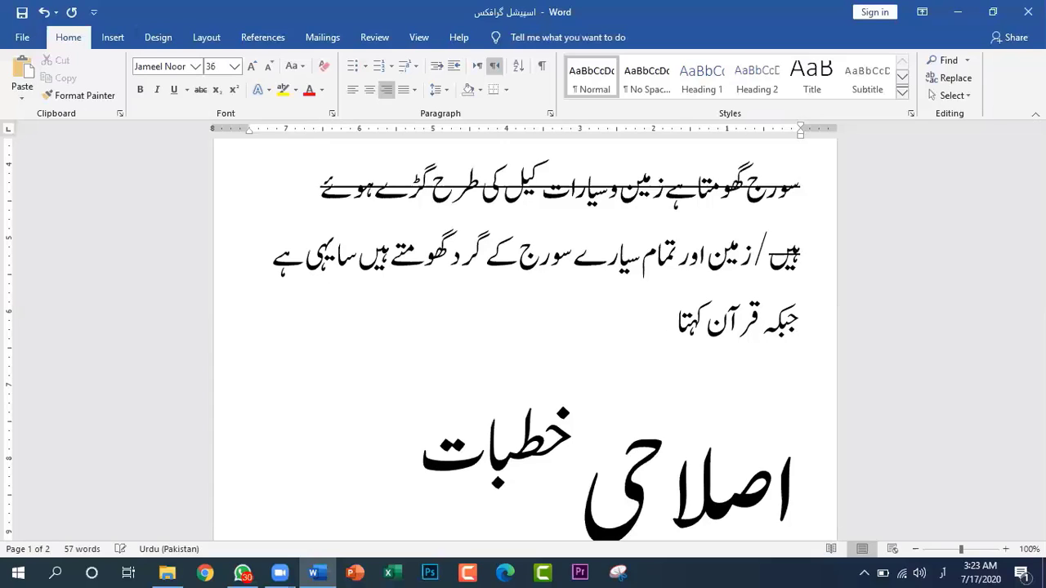
pyautogui.press('BackSpace')
pyautogui.press('BackSpace')
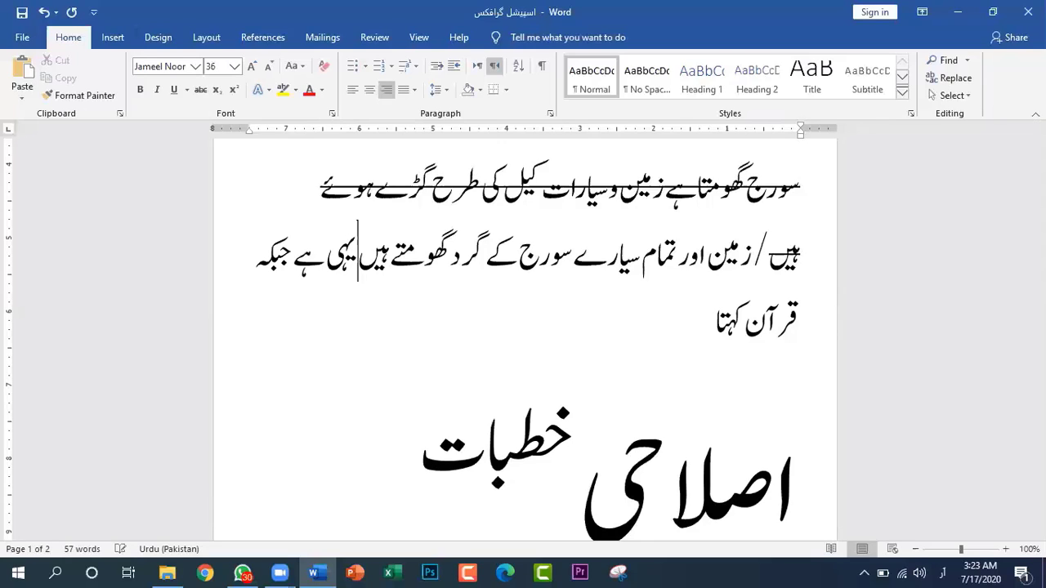
# Insert "موجودہ محققین کا" before "یہی" and "قول ہے" after it in the sentence following "گھومتے ہیں"
pyautogui.write('موجودہ')
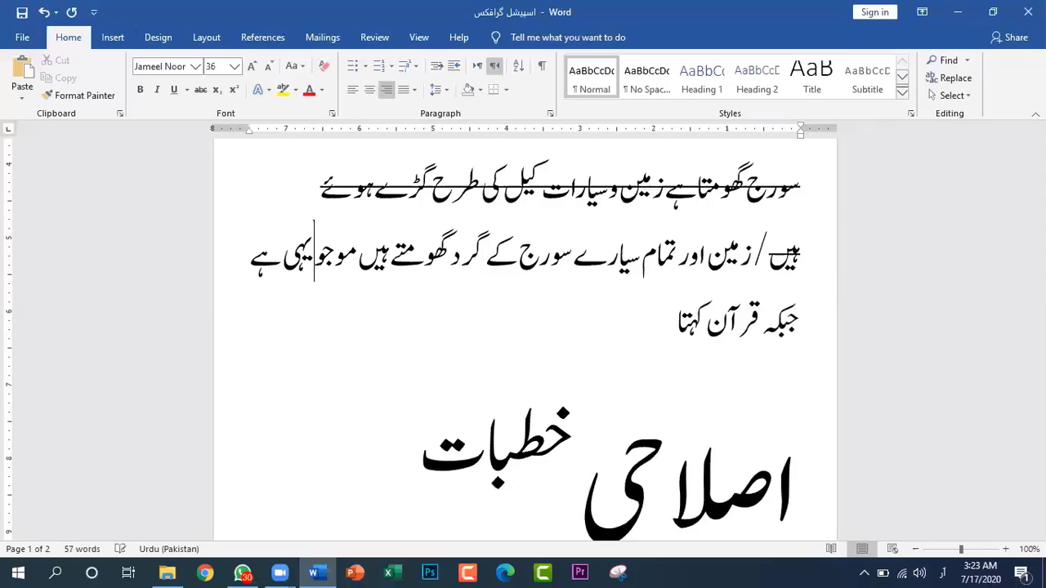
pyautogui.write(' م')
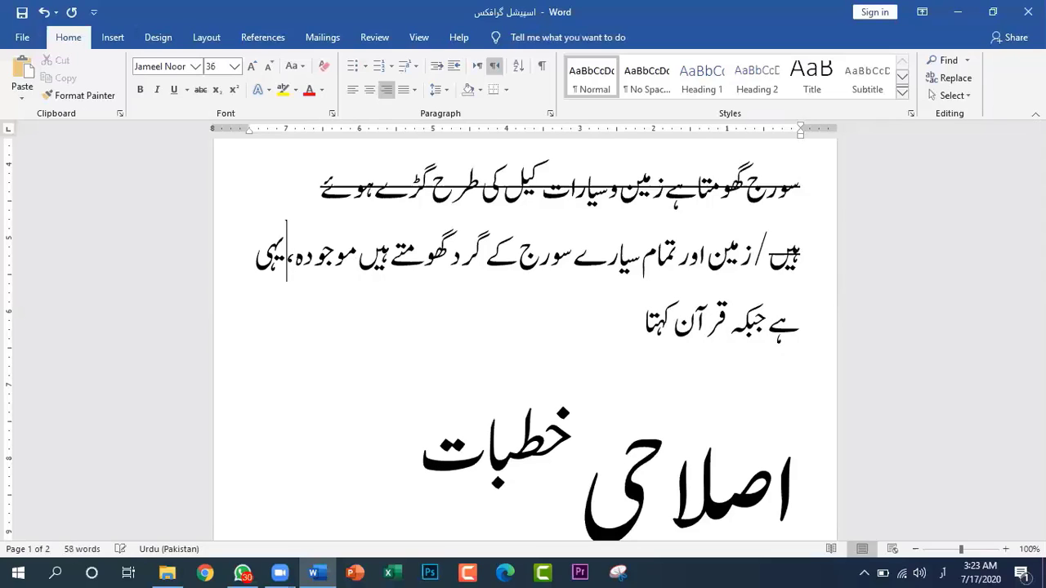
pyautogui.write('حقق')
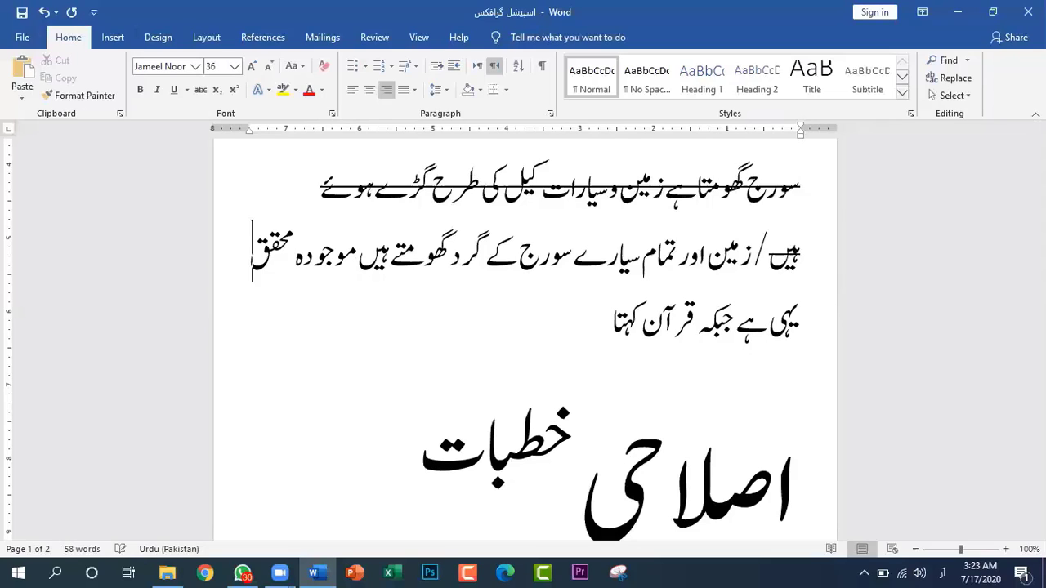
pyautogui.write('ین کا یہی ہے جبکہ قرآن کہتا')
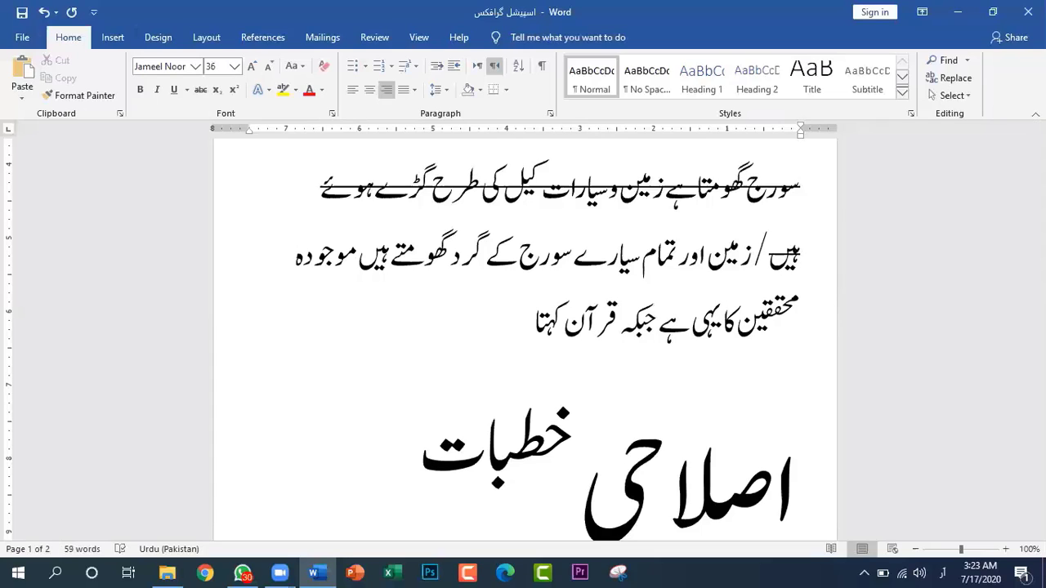
pyautogui.press('Left')
pyautogui.press('Left')
pyautogui.press('Left')
pyautogui.press('Left')
pyautogui.write('قول ہے')
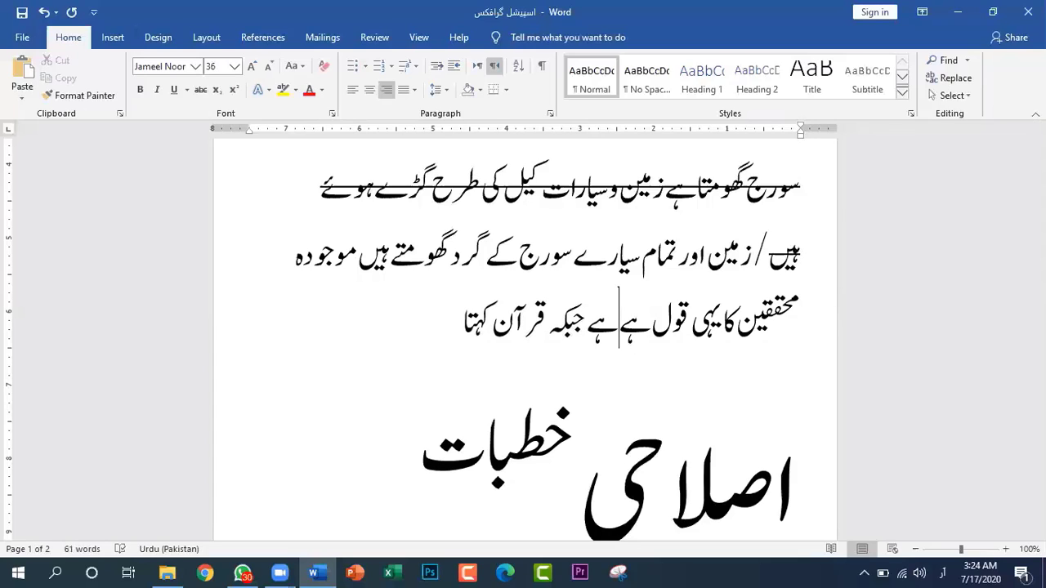
# Add the Arabic phrase "والشمس والقمر بحسبان" at the end of the paragraph after "جبکہ قرآن کہتا"
pyautogui.click(440, 324)
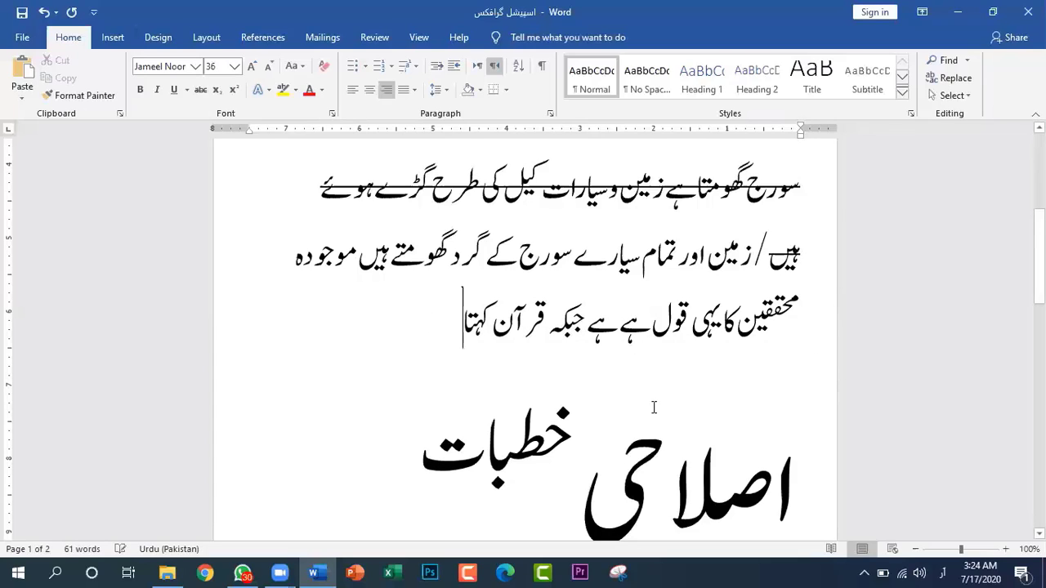
pyautogui.write('وال')
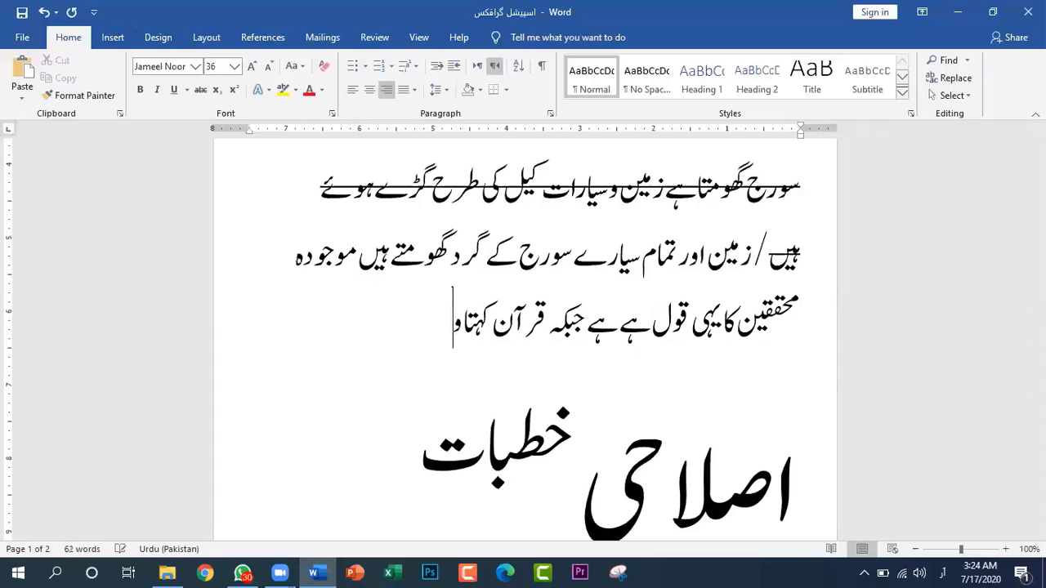
pyautogui.write('شمس و')
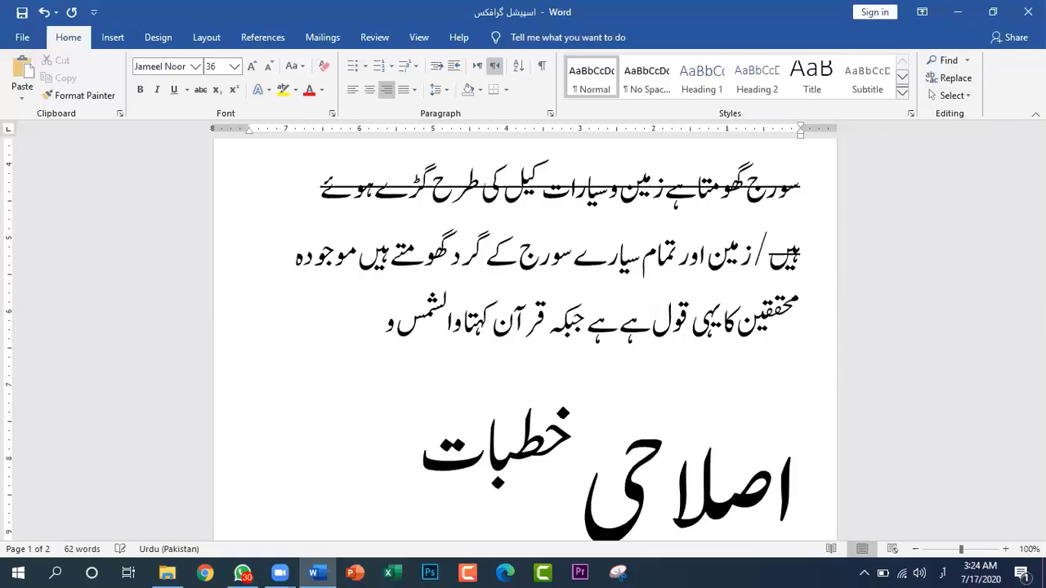
pyautogui.write('القمر بحسبا')
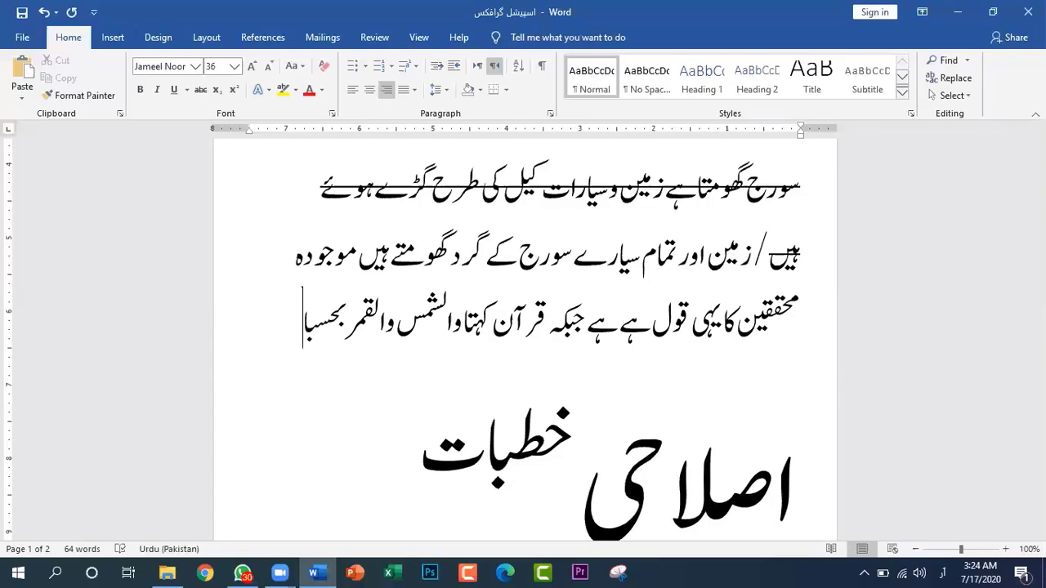
pyautogui.write('ن')
# Continue the paragraph after "بحسبان" with the Urdu text "سورج اور چاند دونوں کی گھومتے ہیں"
pyautogui.write('سورج')
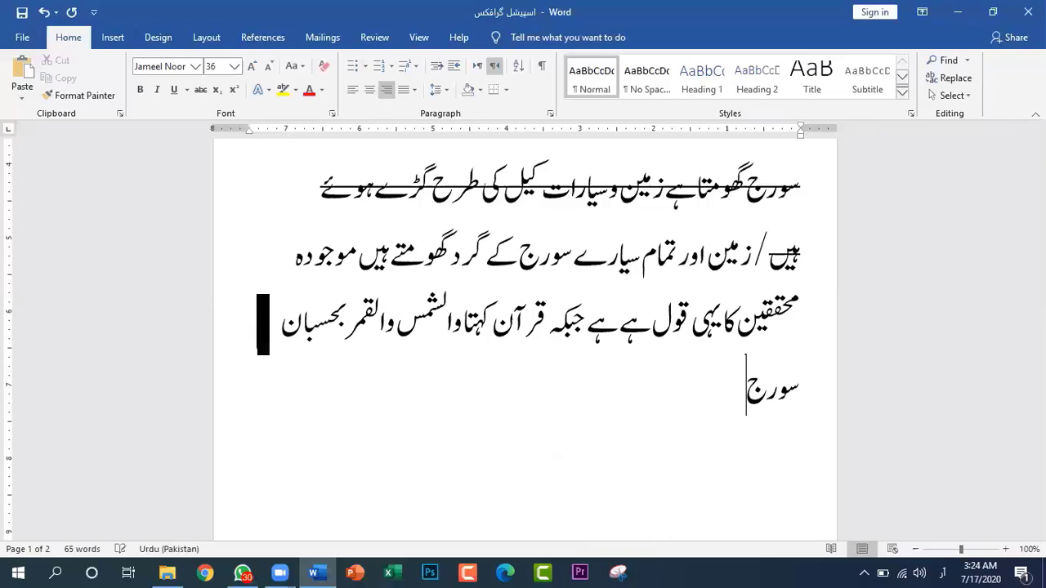
pyautogui.write(' اور چاند د')
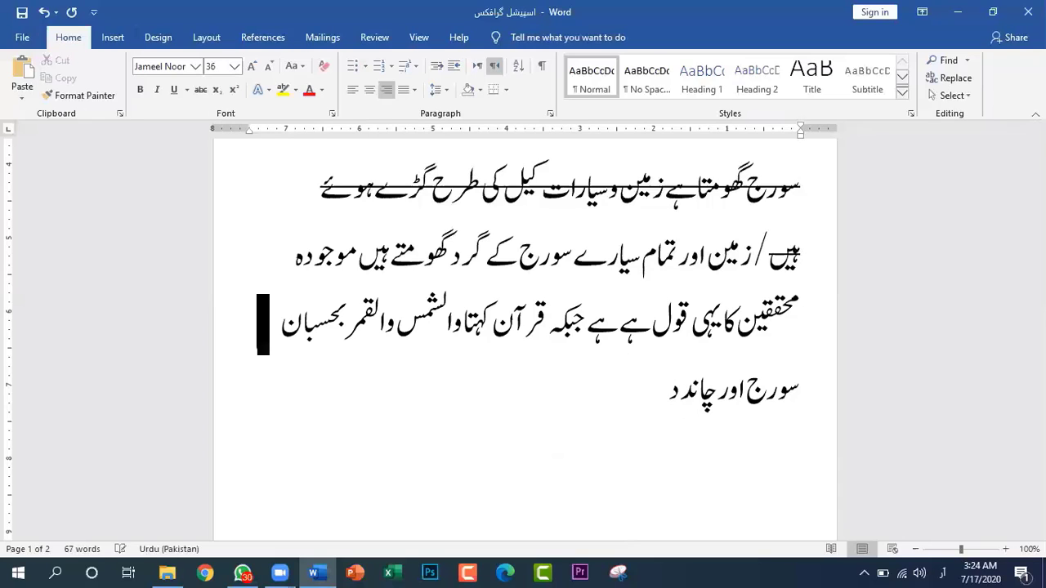
pyautogui.write('ونوں')
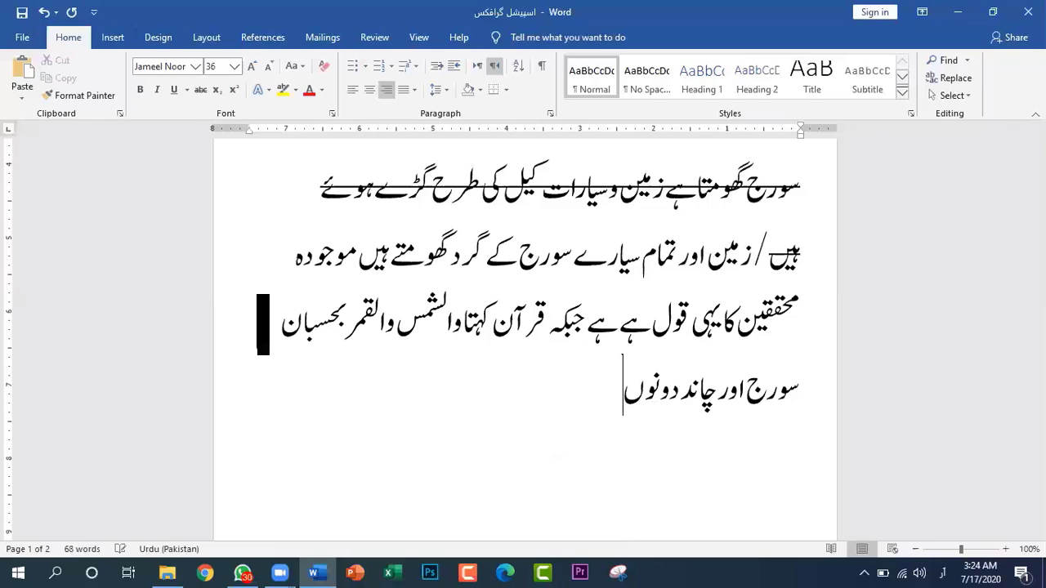
pyautogui.write(' کی گھو')
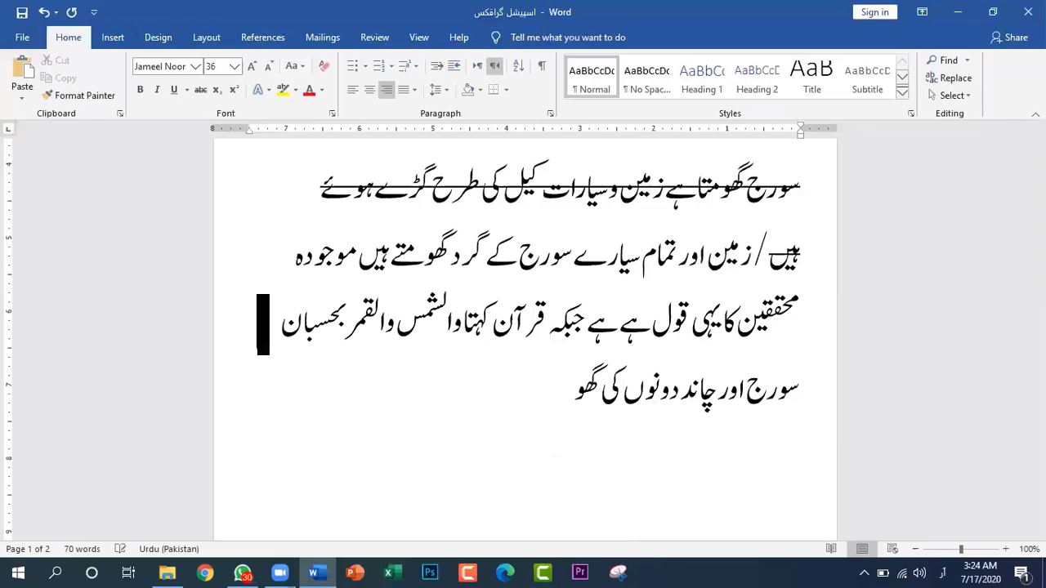
pyautogui.write('متے ہیں')
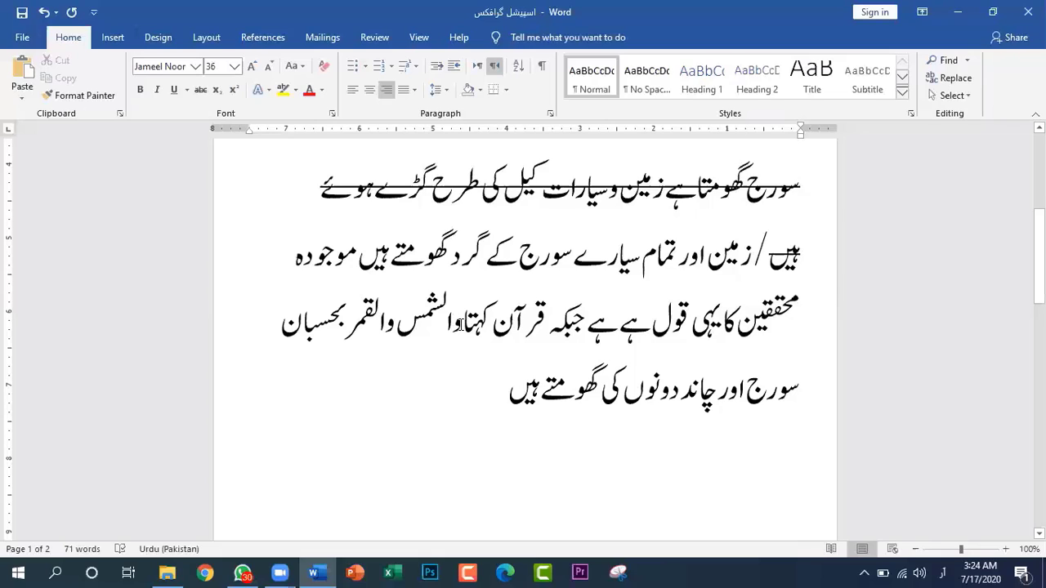
# Change the font of the Arabic phrase "والشمس والقمر بحسبان" to Al Majeed Quranic Font and deselect it
pyautogui.moveTo(462, 319); pyautogui.dragTo(282, 327)
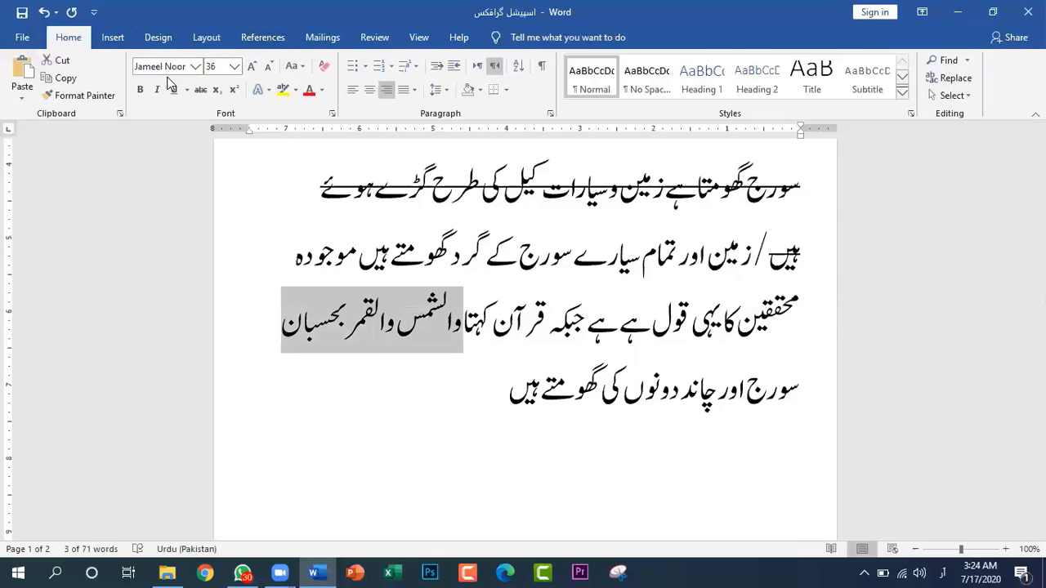
pyautogui.click(196, 67)
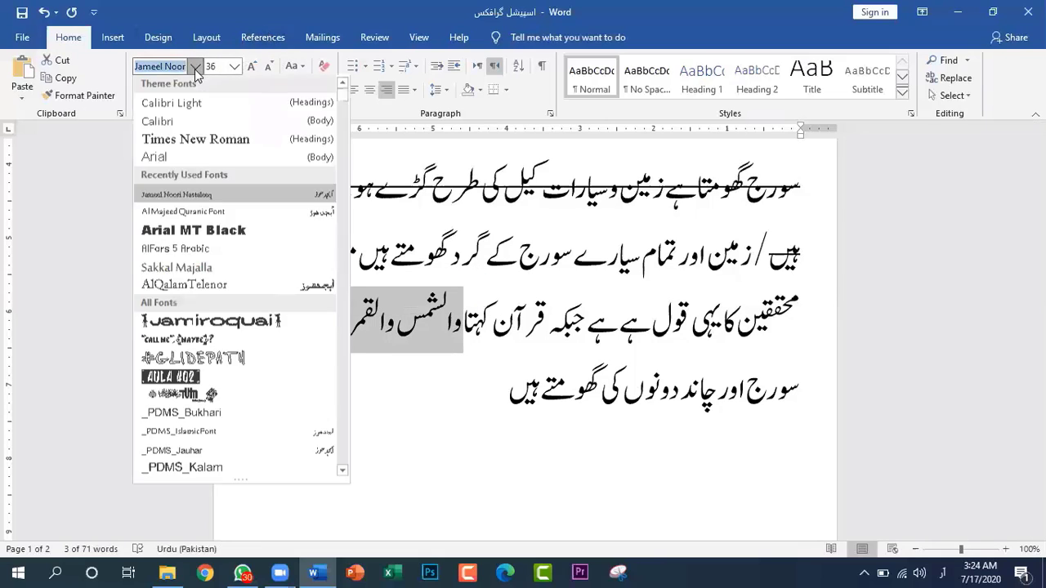
pyautogui.click(205, 207)
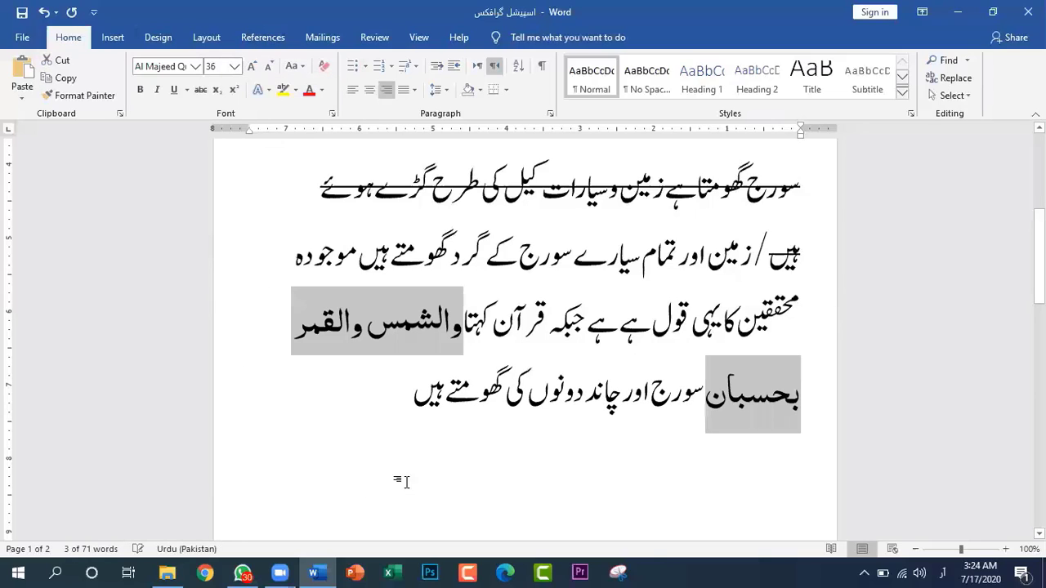
pyautogui.click(574, 459)
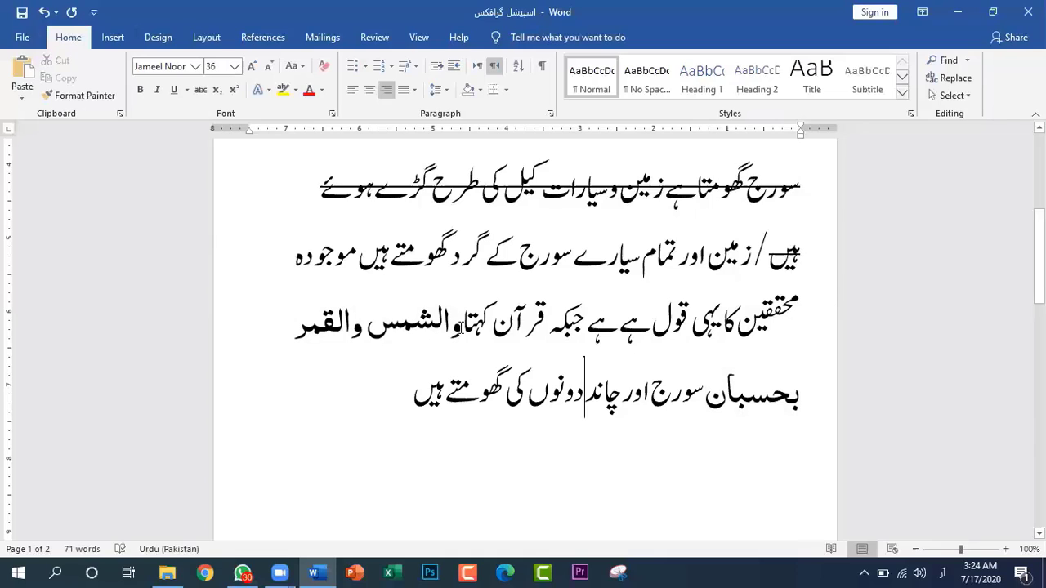
# Highlight the Arabic phrase "والشمس والقمر بحسبان" in light gray
pyautogui.moveTo(462, 327); pyautogui.dragTo(708, 409)
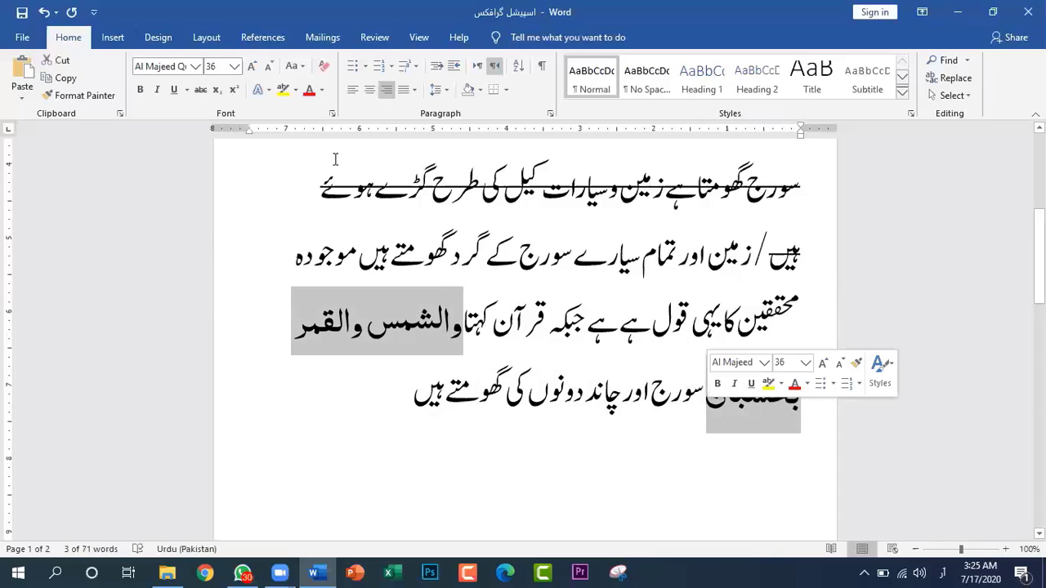
pyautogui.click(299, 91)
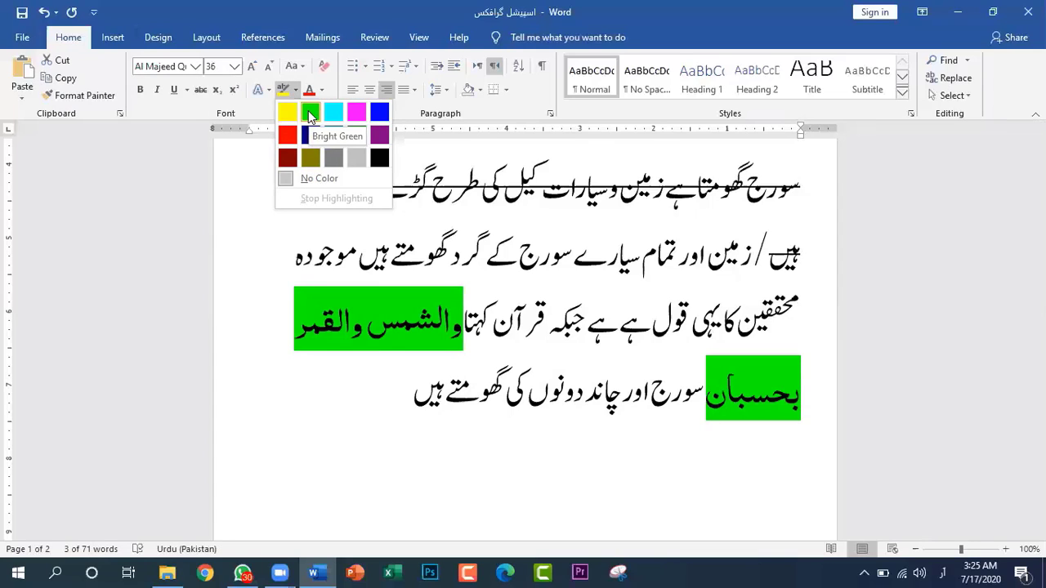
pyautogui.click(355, 161)
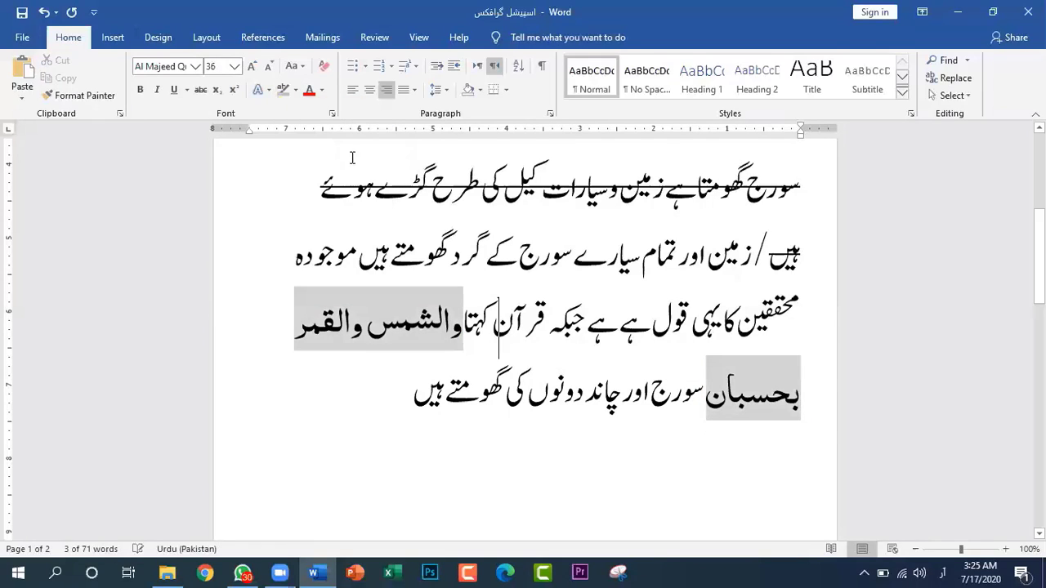
pyautogui.click(531, 463)
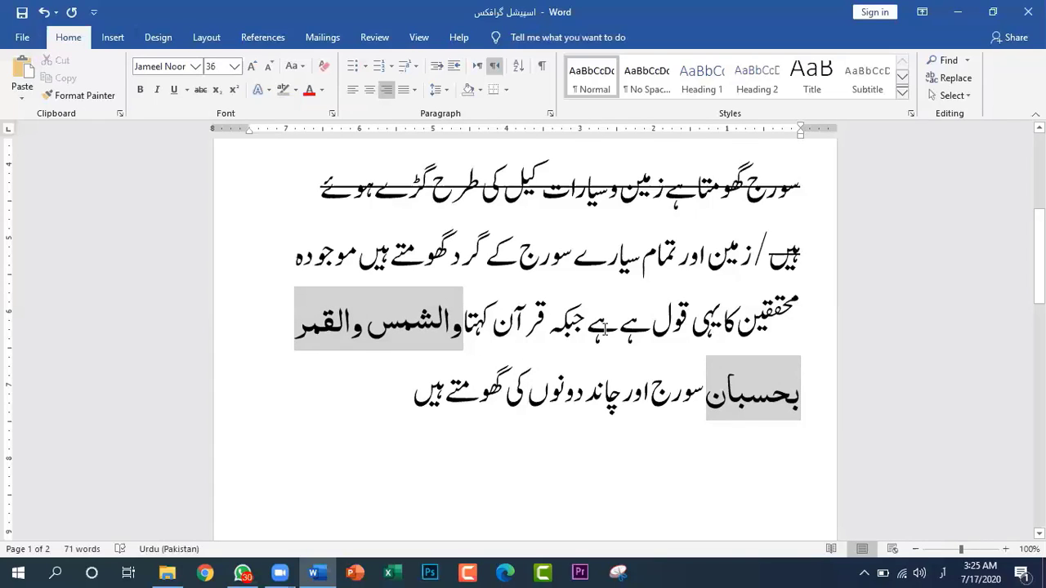
# Delete the duplicate "ہے" before "جبکہ قرآن کہتا"
pyautogui.moveTo(593, 328); pyautogui.dragTo(614, 338)
pyautogui.press('Delete')
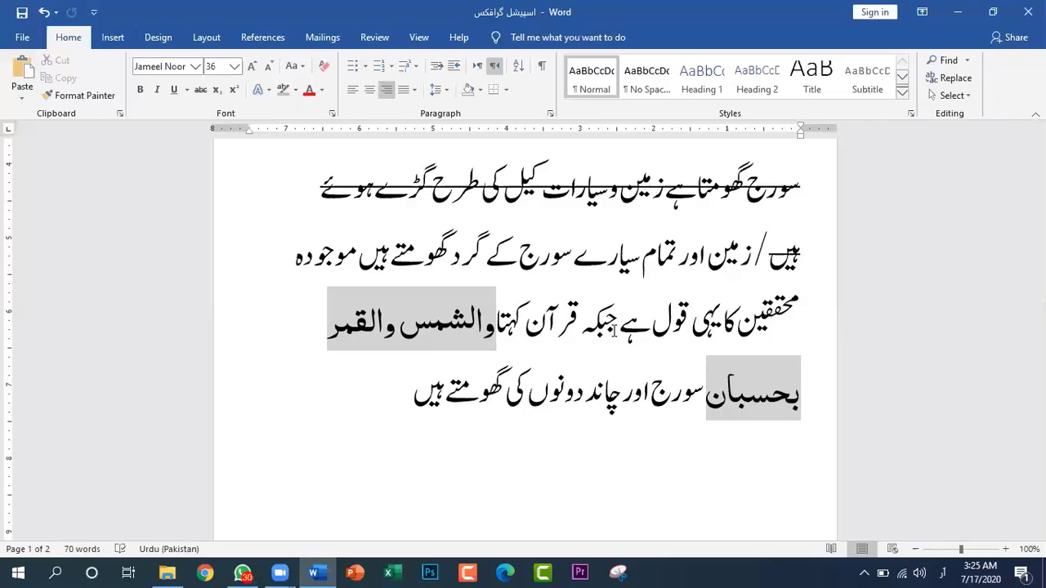
# Start a new paragraph below the line ending in "گھومتے ہیں" and save the document
pyautogui.click(379, 398)
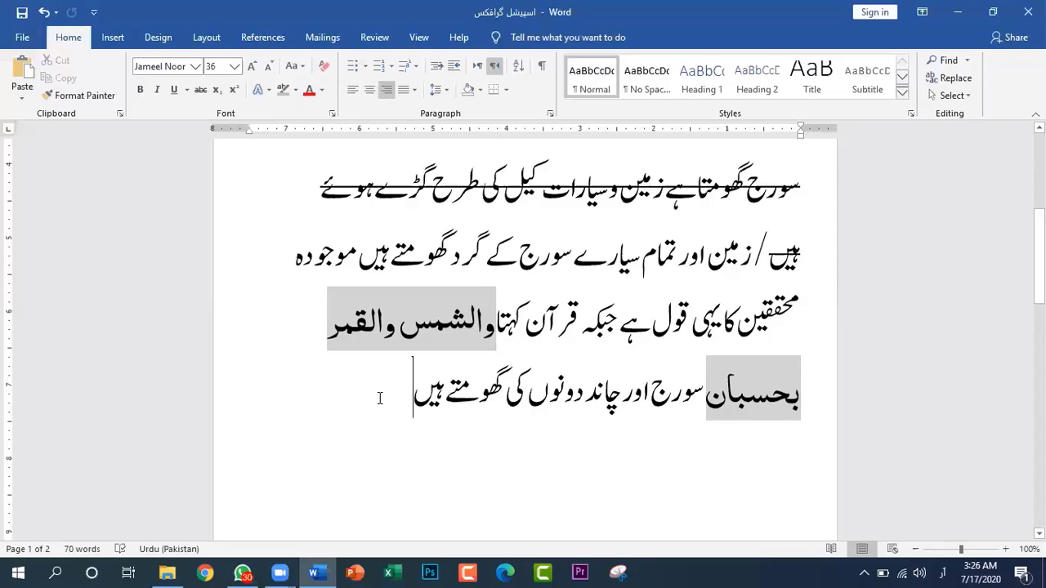
pyautogui.press('Return')
pyautogui.hotkey('ctrl', 'z')
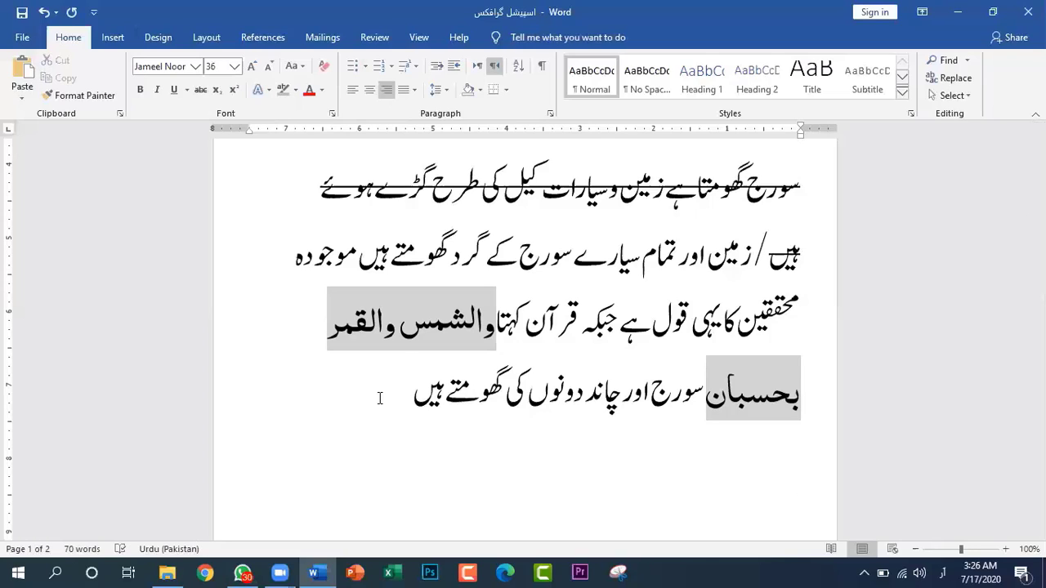
pyautogui.hotkey('ctrl', 's')
pyautogui.click(296, 90)
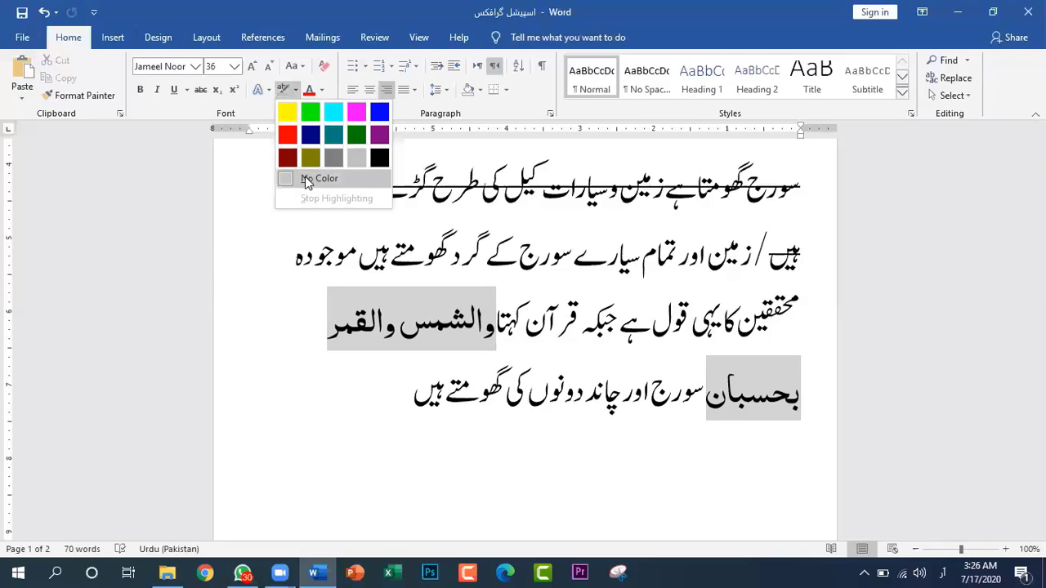
pyautogui.click(296, 90)
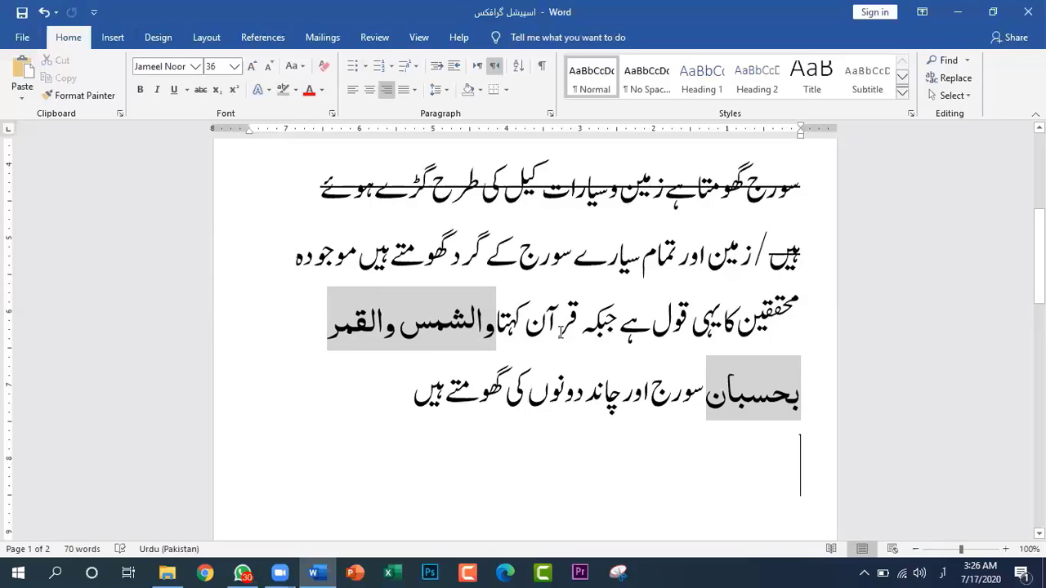
# Change the font colour of the word "اصلاحی" in the page 2 heading to the standard dark red
pyautogui.scroll(-3, 626, 428)
pyautogui.scroll(2, 624, 430)
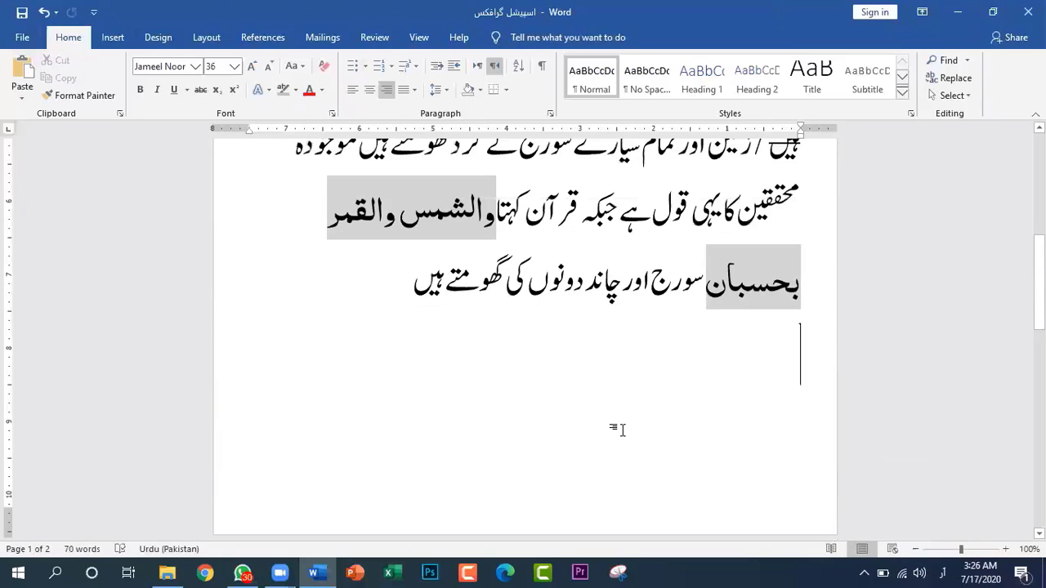
pyautogui.scroll(-3, 624, 430)
pyautogui.scroll(-2, 624, 438)
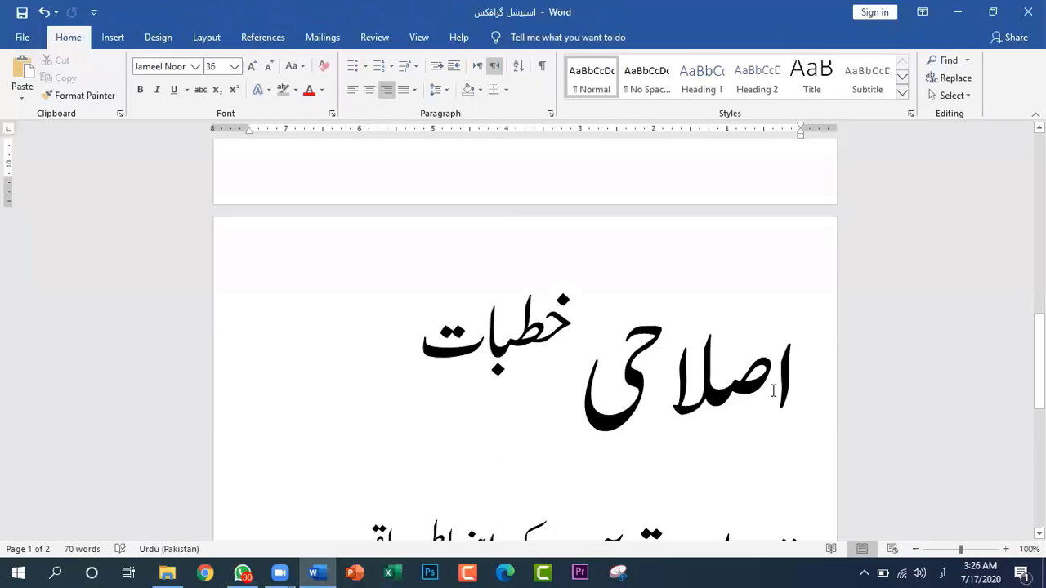
pyautogui.moveTo(793, 378); pyautogui.dragTo(605, 377)
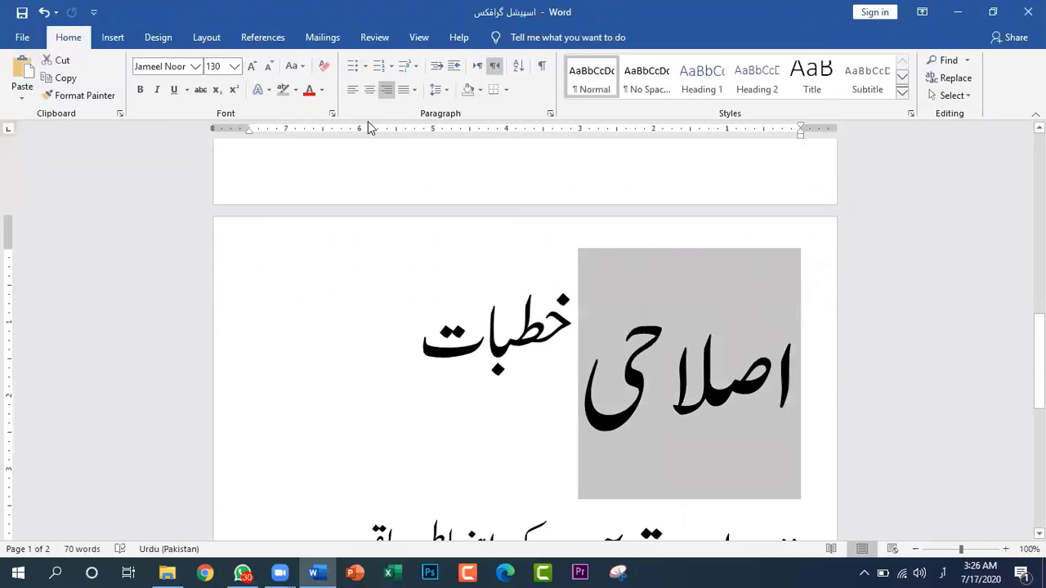
pyautogui.click(322, 90)
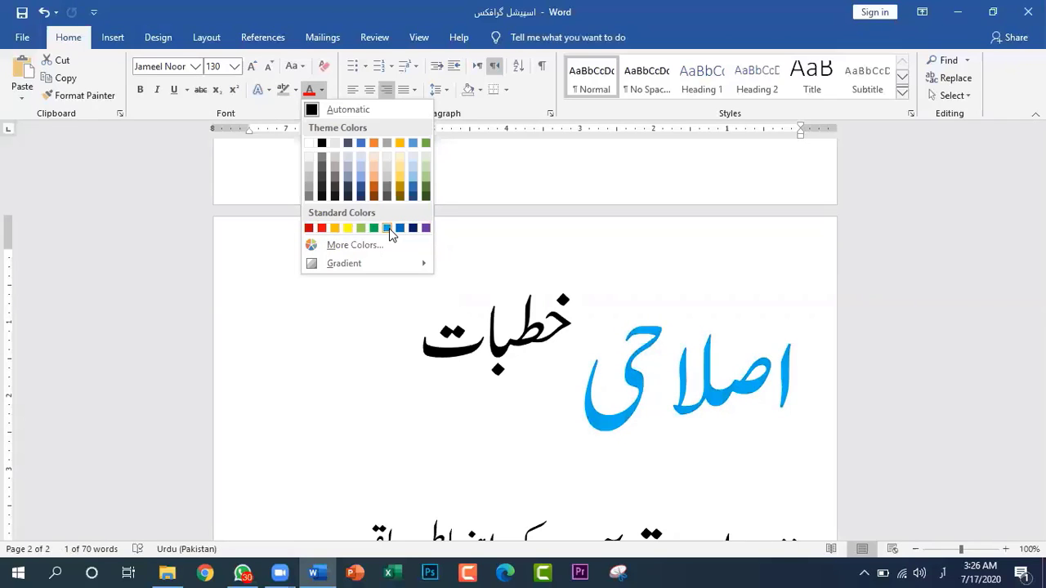
pyautogui.click(309, 228)
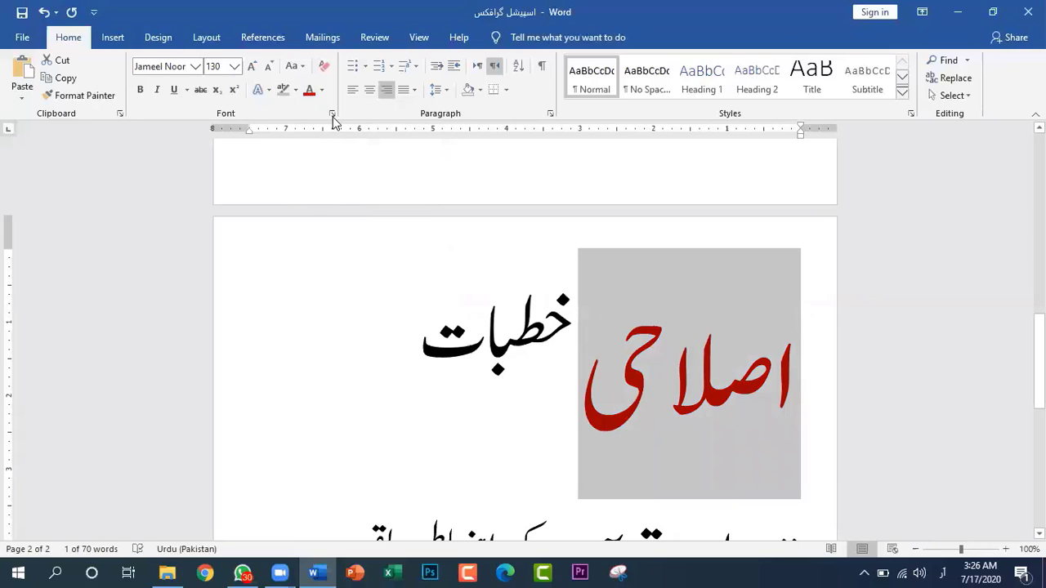
# Recolour the word "اصلاحی" bright pink using the standard palette of additional font colours, and deselect it
pyautogui.click(321, 92)
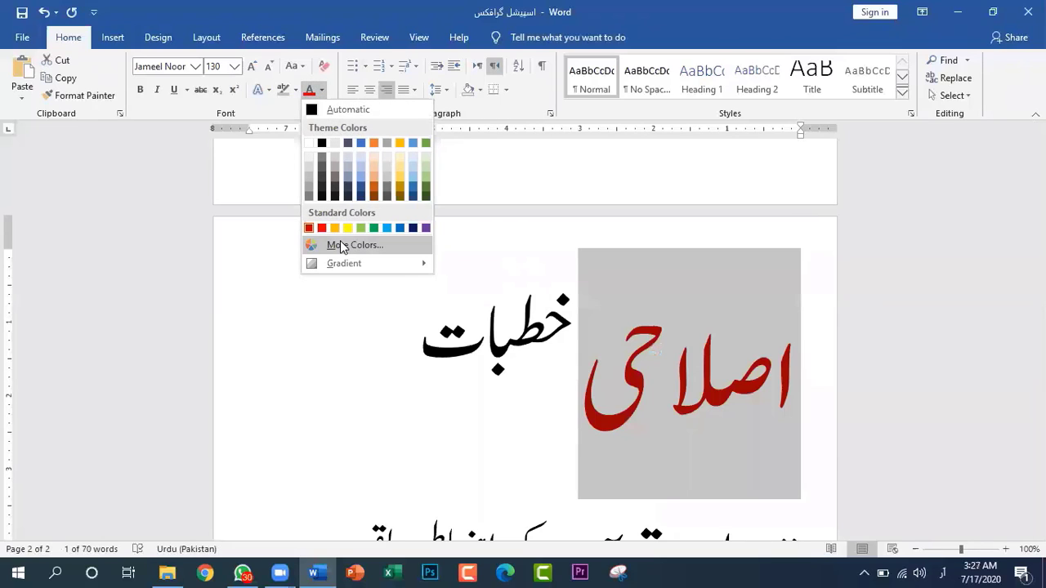
pyautogui.click(343, 245)
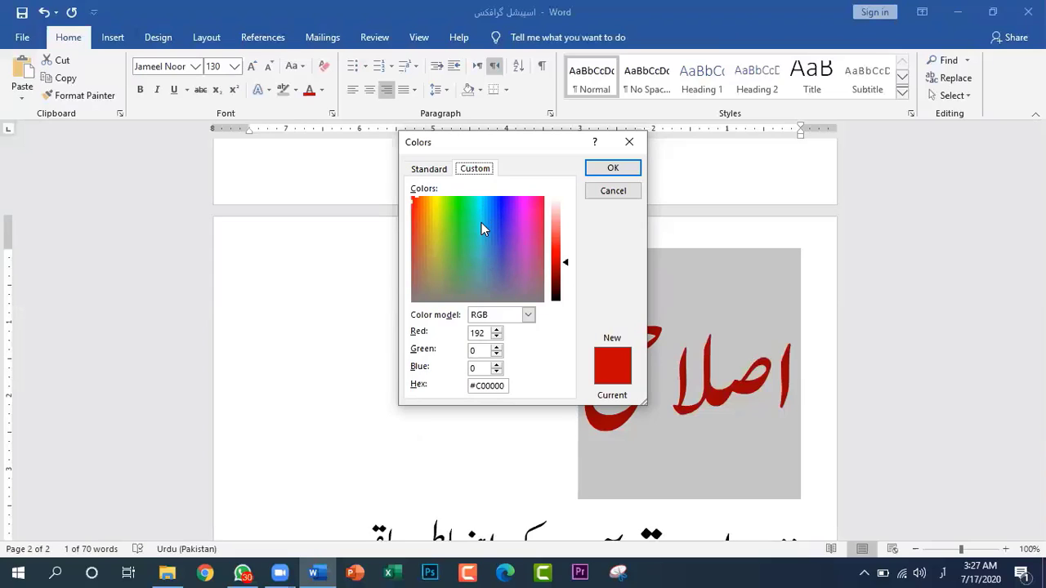
pyautogui.click(428, 169)
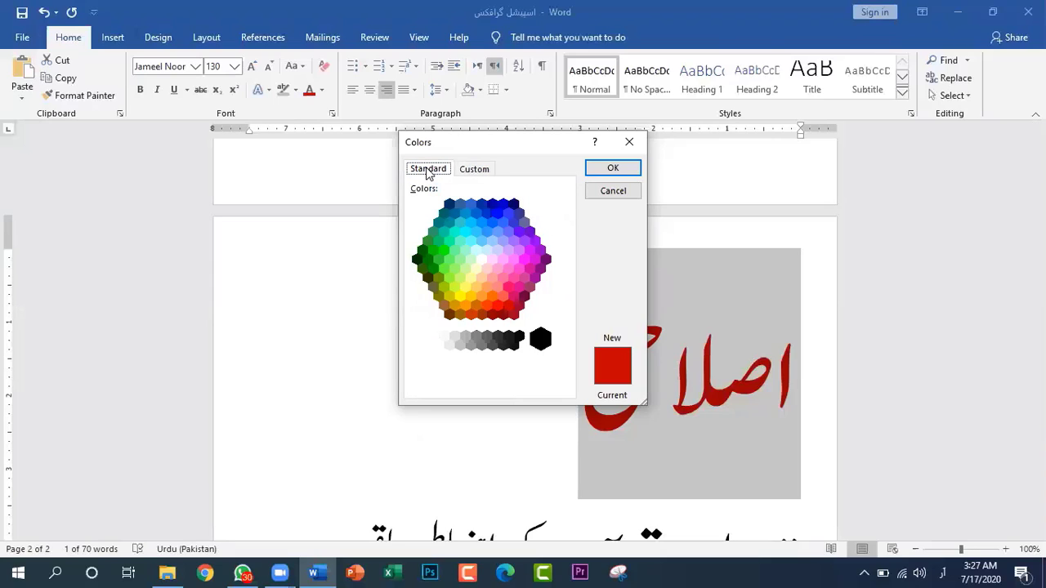
pyautogui.click(519, 270)
pyautogui.click(613, 167)
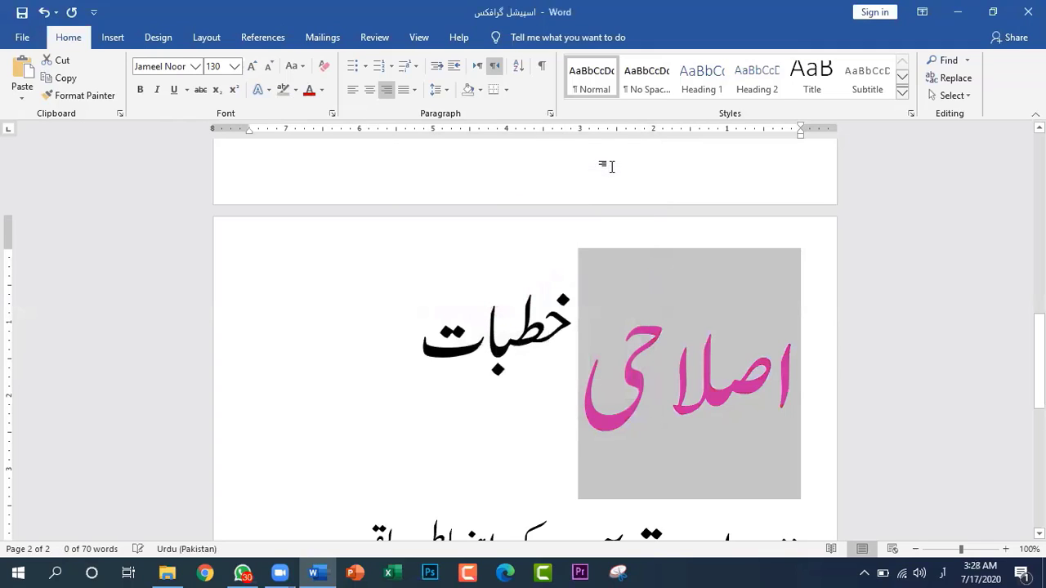
pyautogui.click(530, 394)
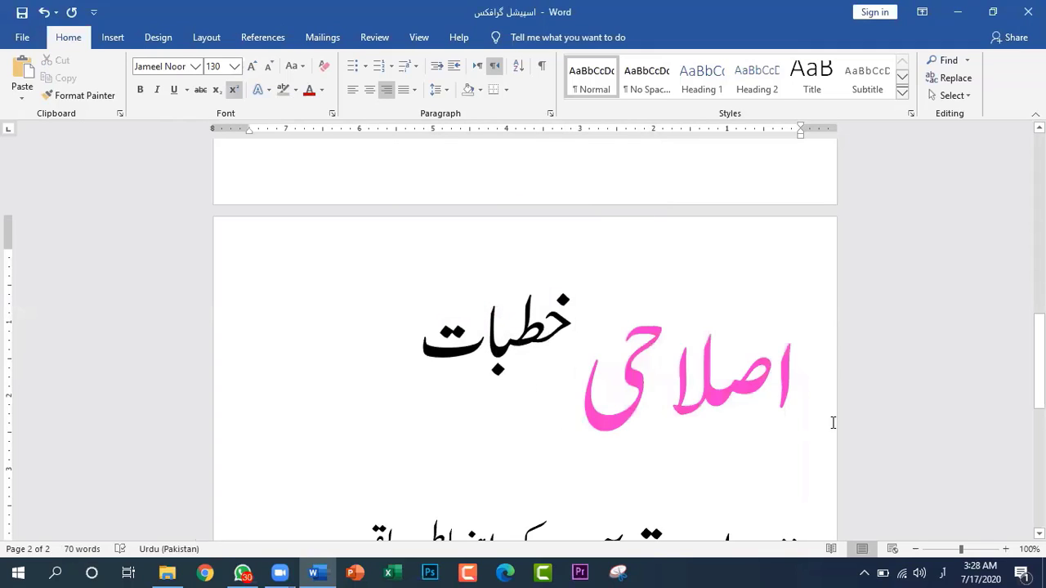
pyautogui.moveTo(803, 380); pyautogui.dragTo(594, 389)
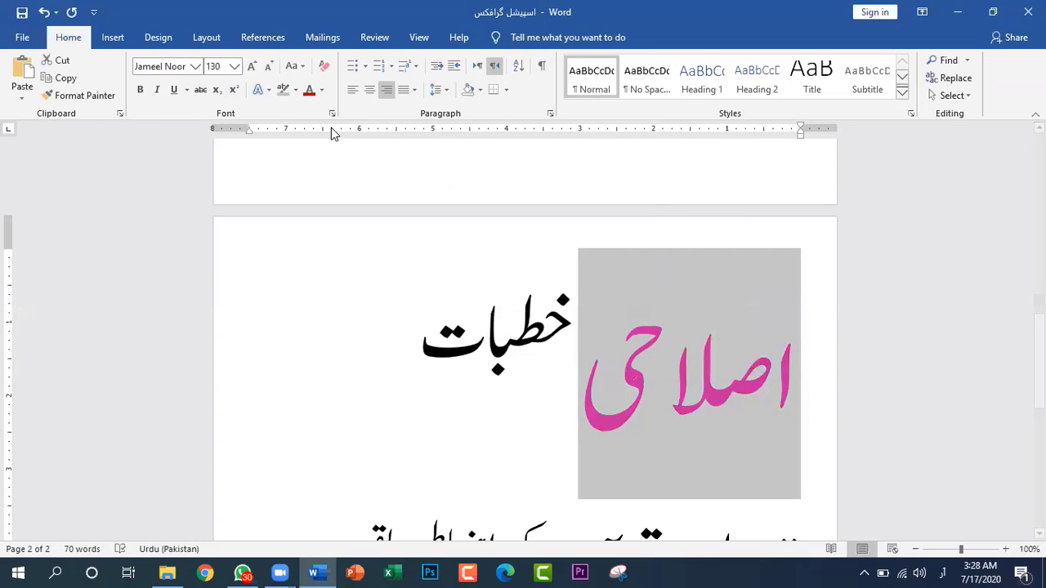
pyautogui.click(322, 91)
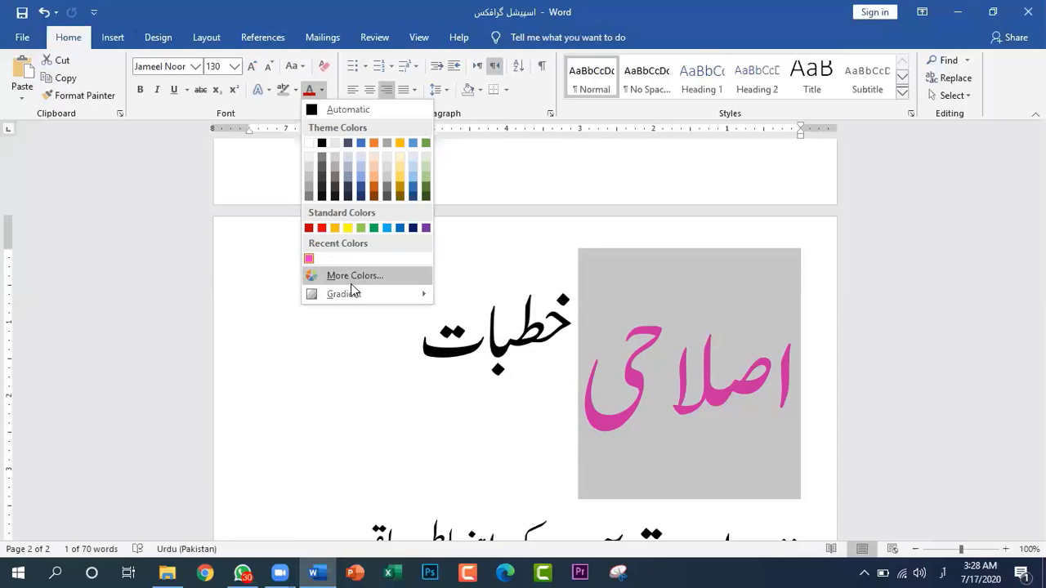
pyautogui.moveTo(344, 294)
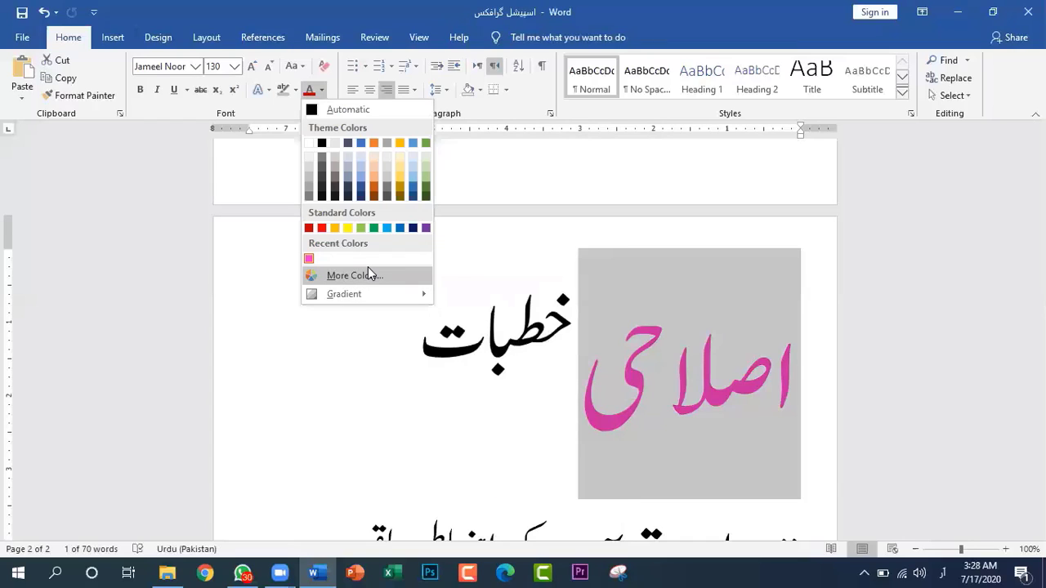
pyautogui.click(555, 432)
pyautogui.click(687, 406)
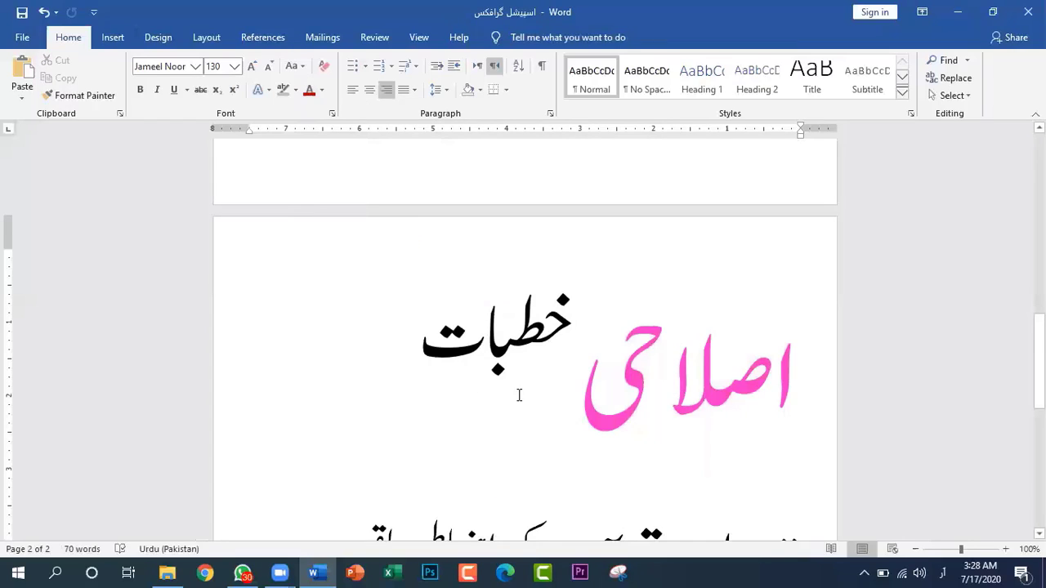
# Fill the word "اصلاحی" with the first light gradient variation of its pink font colour and deselect it
pyautogui.moveTo(797, 375); pyautogui.dragTo(591, 396)
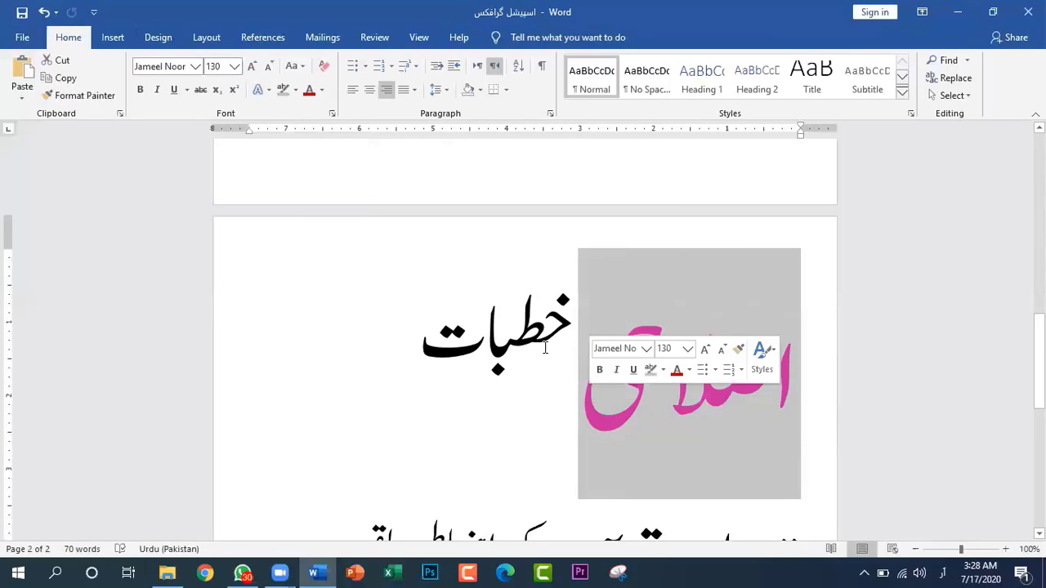
pyautogui.click(322, 89)
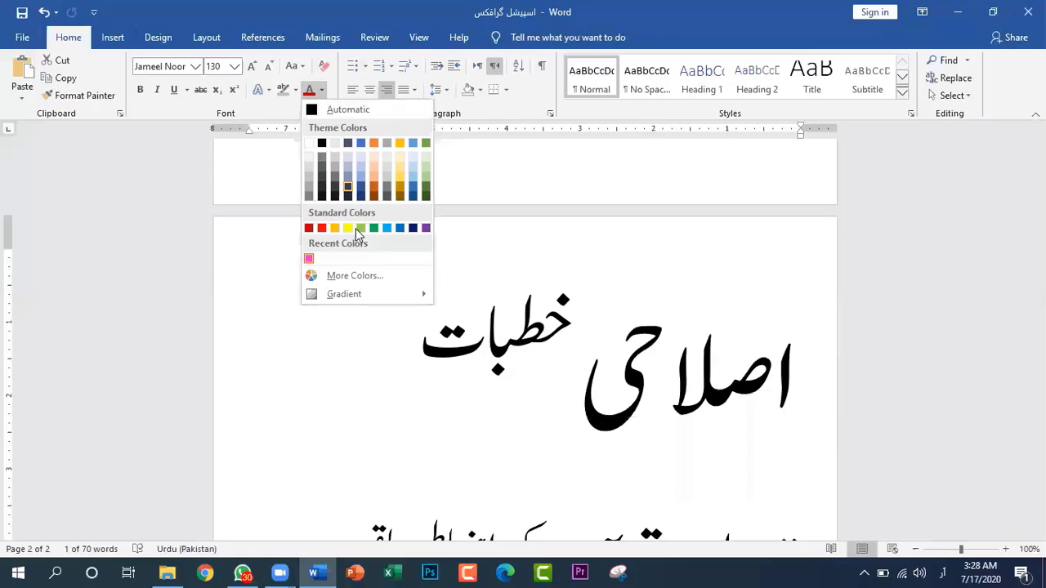
pyautogui.moveTo(351, 294)
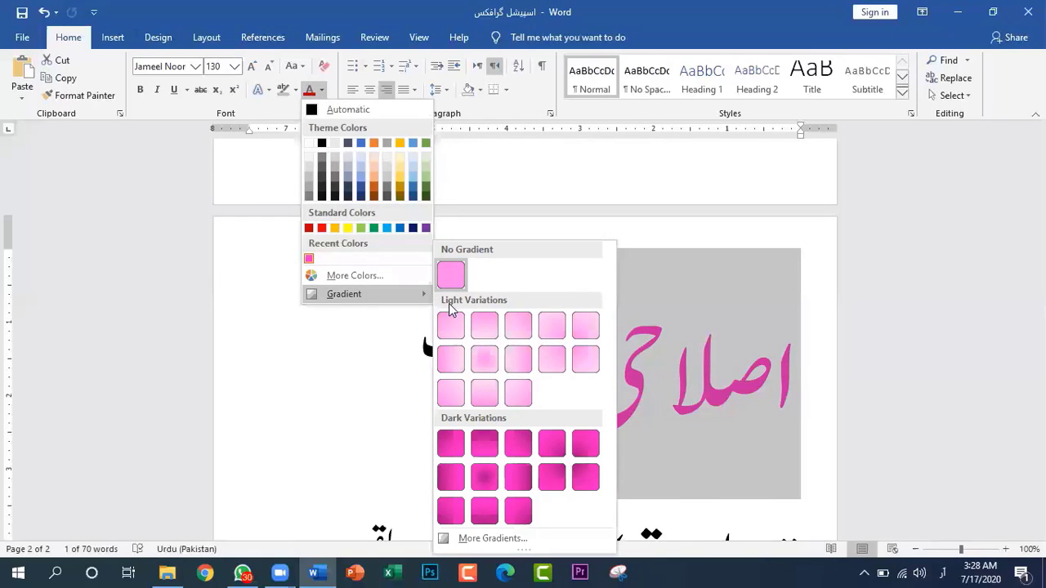
pyautogui.click(455, 325)
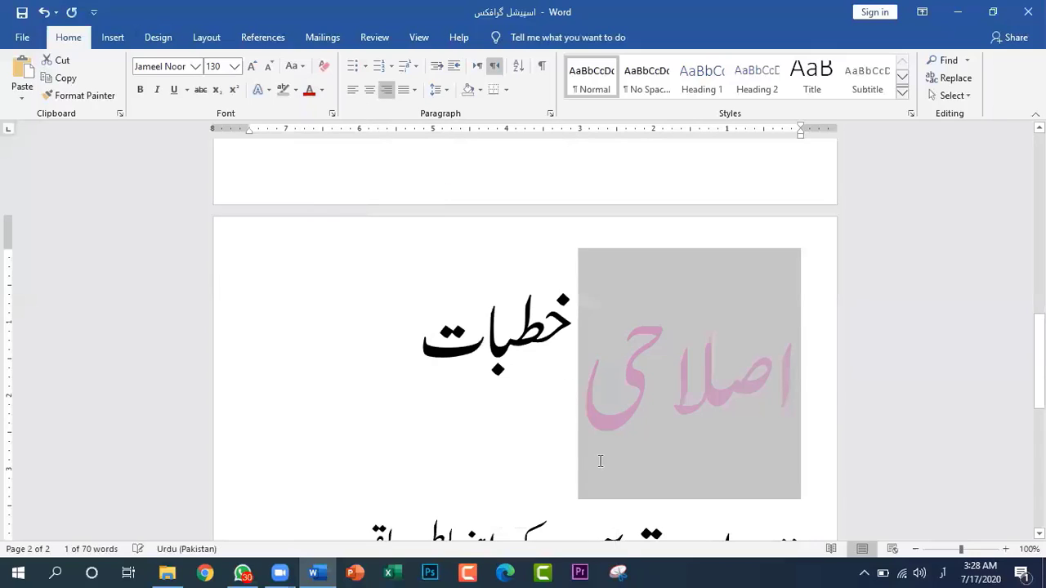
pyautogui.click(572, 399)
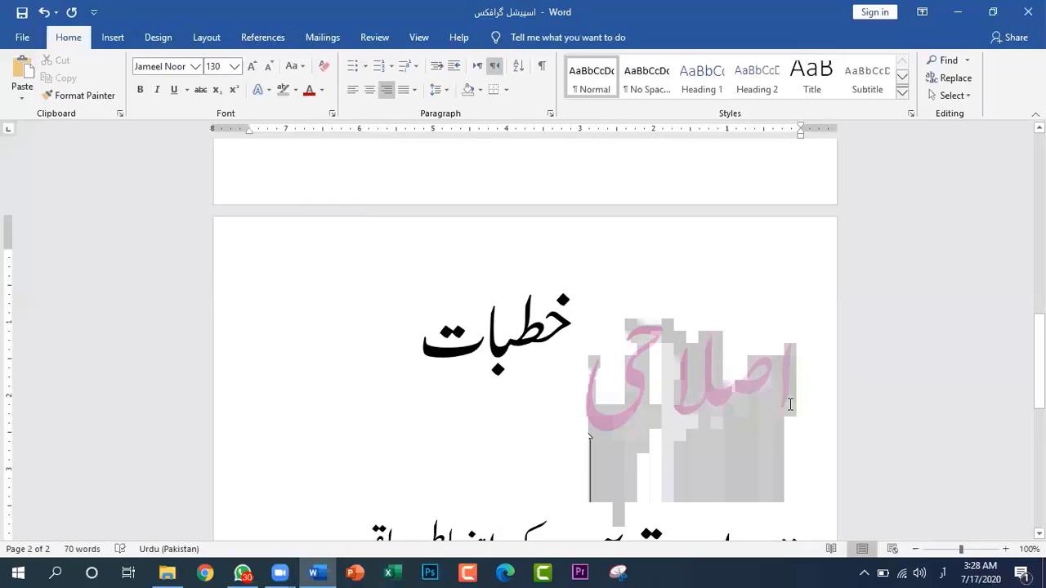
# Reset the word "اصلاحی" to No Gradient and apply the From Center light gradient variation to its font colour
pyautogui.moveTo(605, 381); pyautogui.dragTo(782, 368)
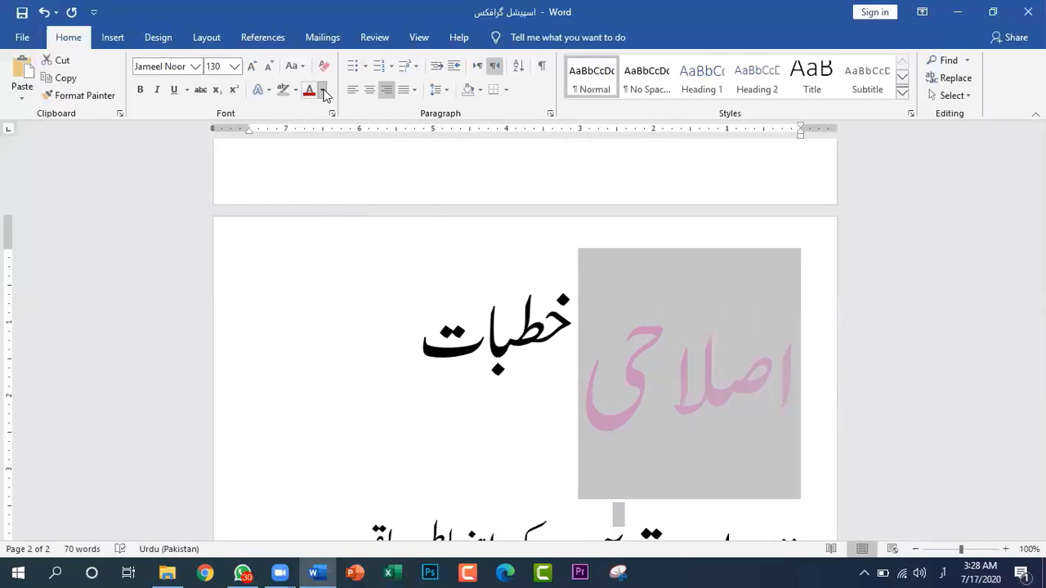
pyautogui.click(321, 90)
pyautogui.moveTo(368, 294)
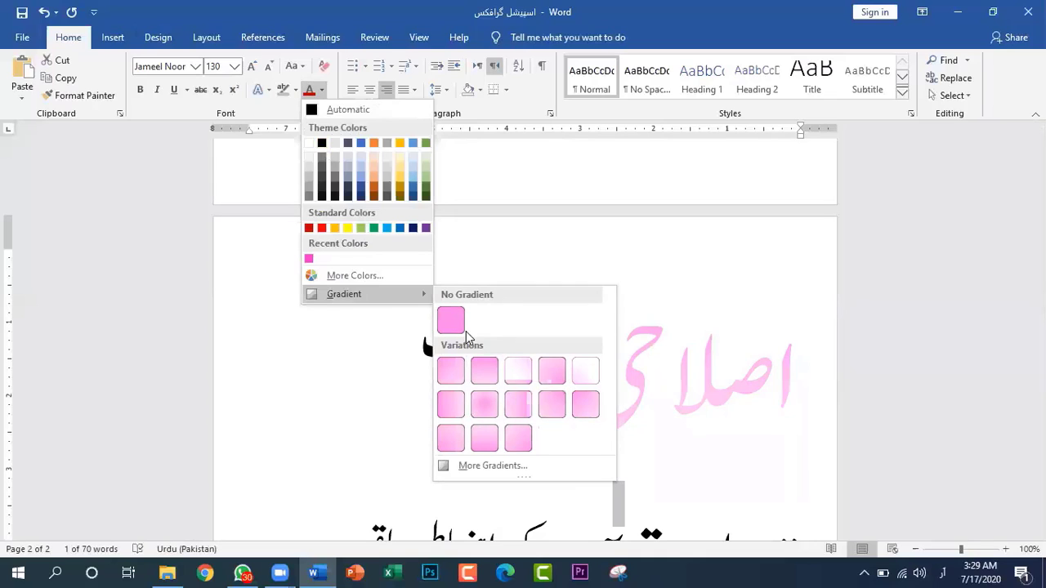
pyautogui.click(450, 320)
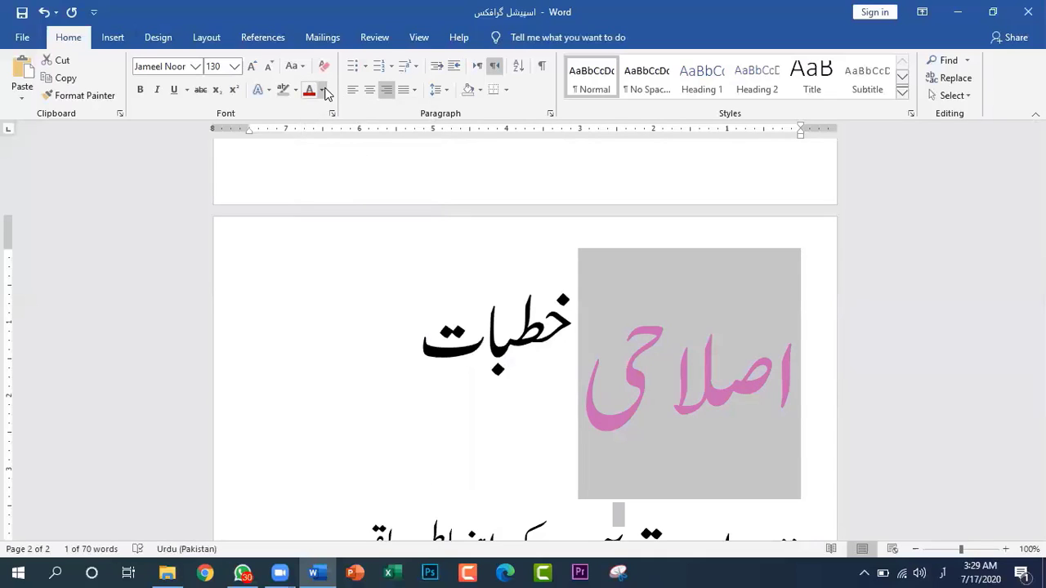
pyautogui.click(324, 90)
pyautogui.moveTo(409, 294)
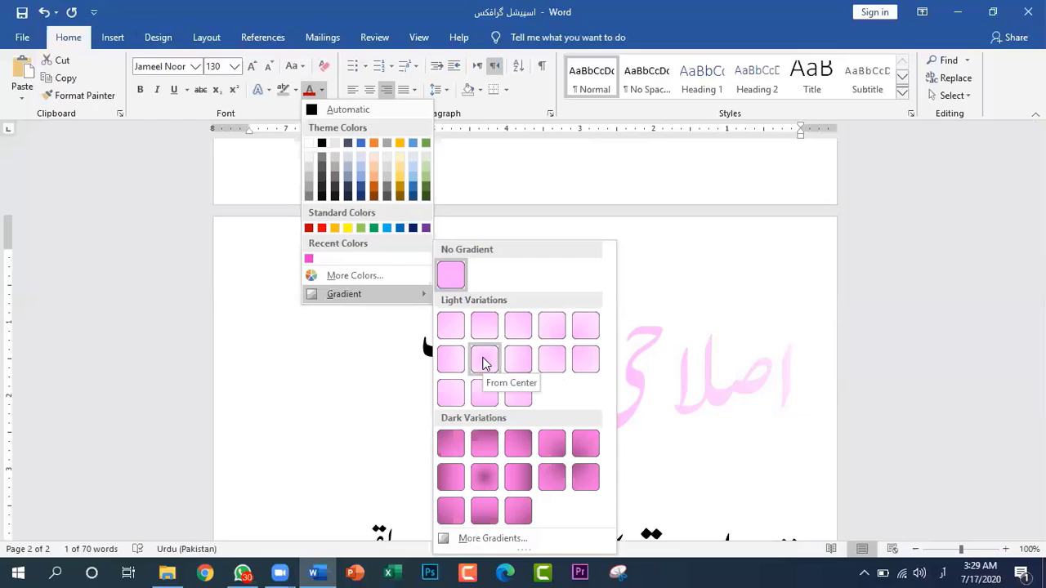
pyautogui.click(484, 360)
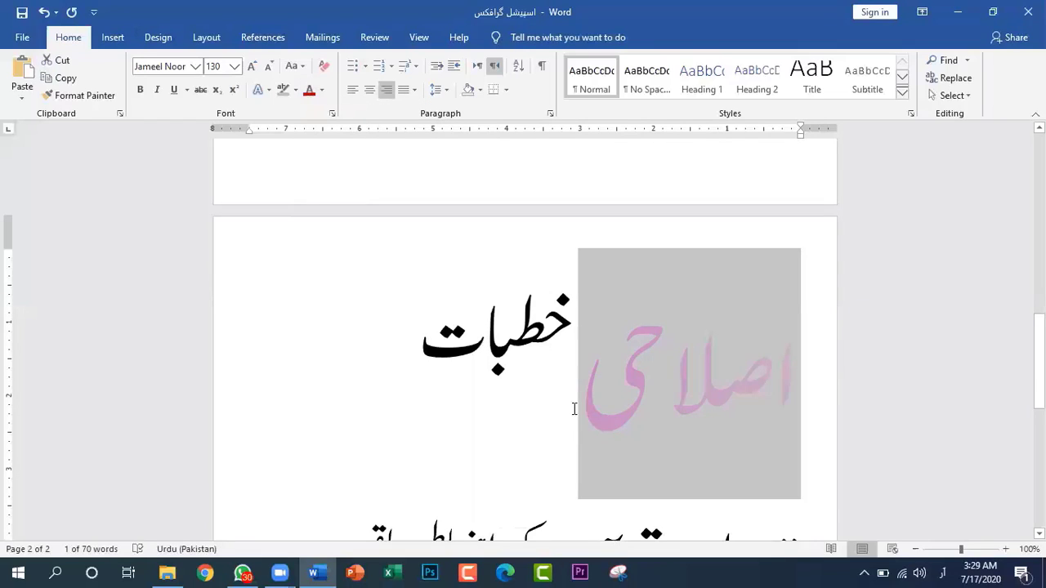
pyautogui.click(560, 408)
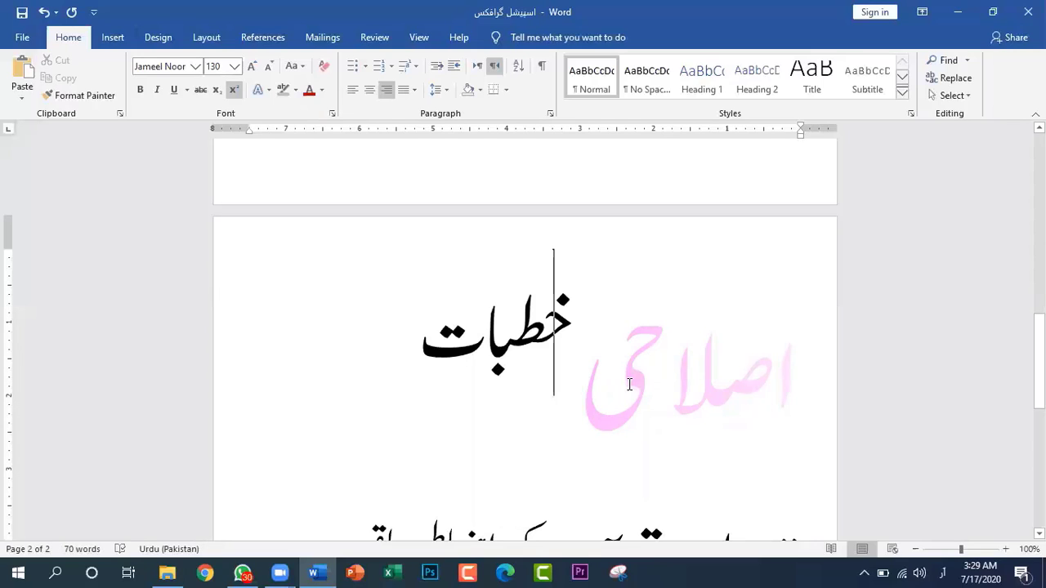
# Remove the From Center gradient from the word "اصلاحی" by setting its font colour to No Gradient
pyautogui.moveTo(795, 381); pyautogui.dragTo(586, 401)
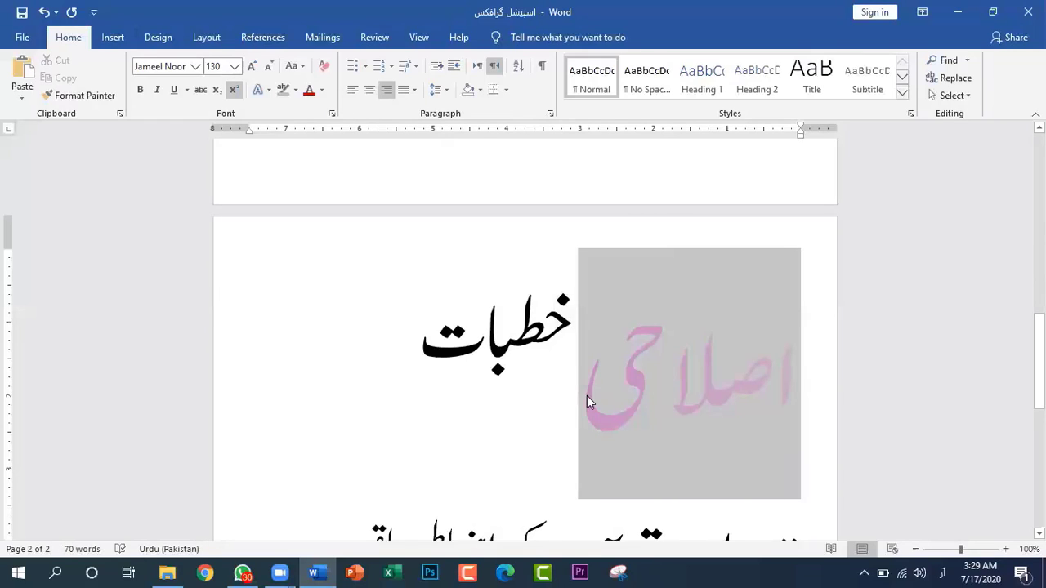
pyautogui.click(323, 93)
pyautogui.moveTo(363, 296)
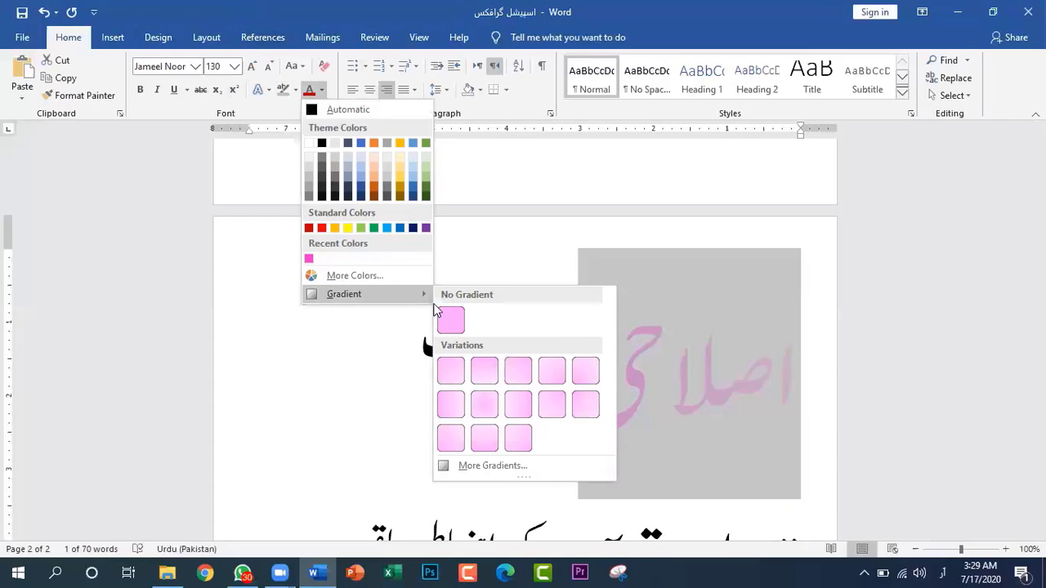
pyautogui.click(452, 320)
pyautogui.click(322, 92)
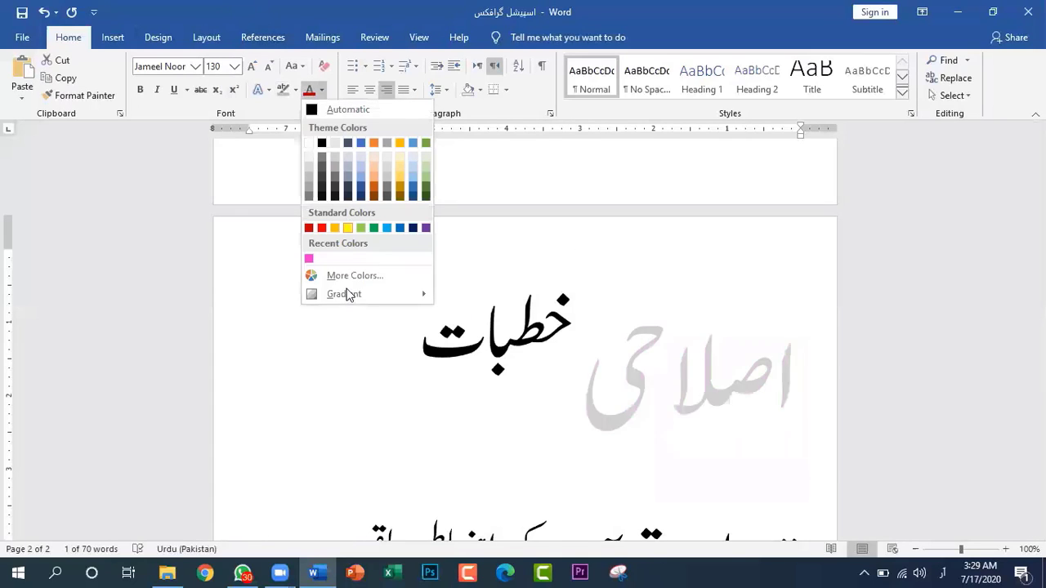
pyautogui.moveTo(413, 295)
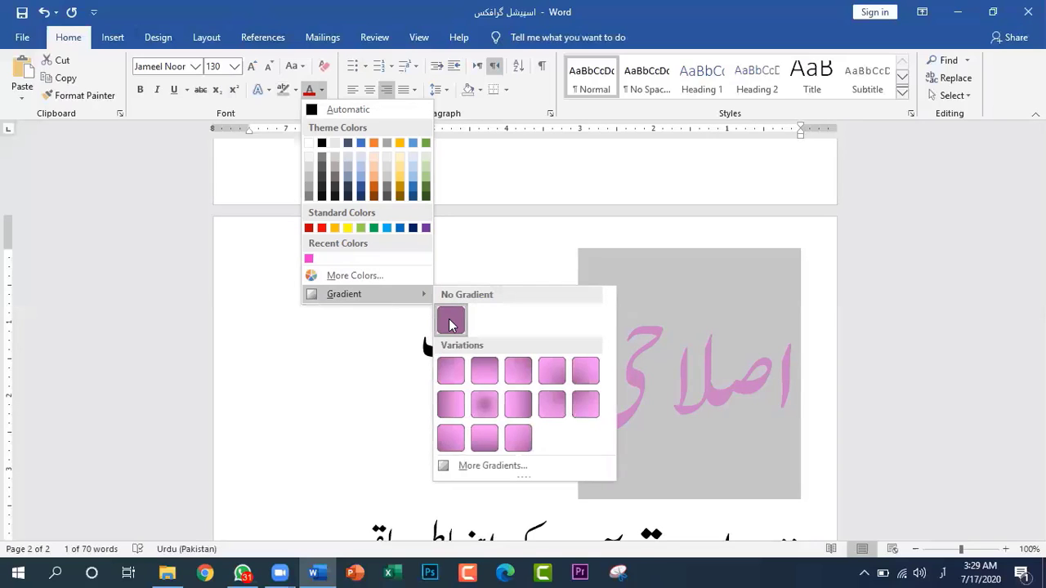
pyautogui.click(450, 320)
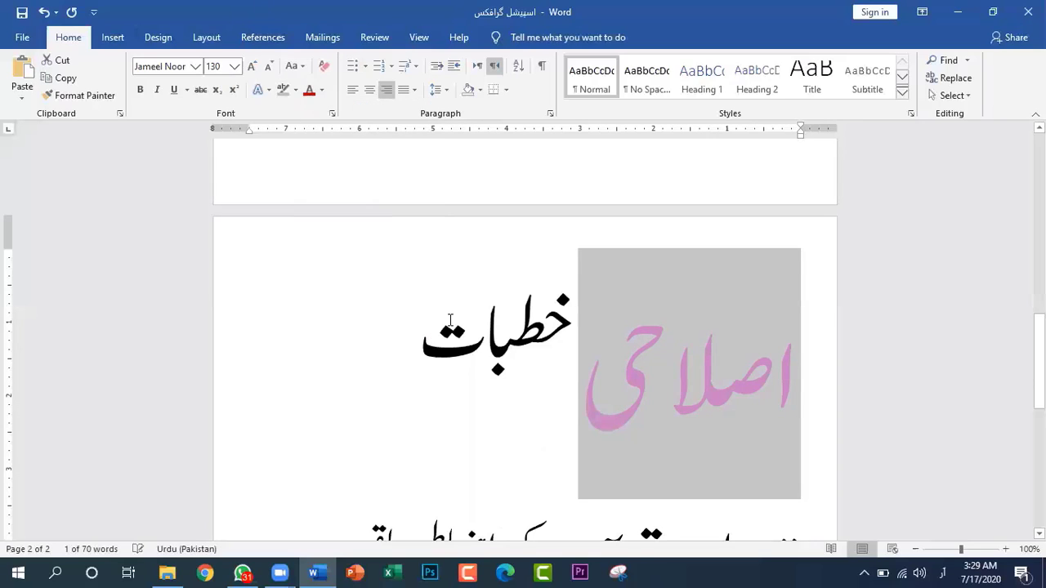
# Apply the vertical gradient variation that is darker at the top to the word "اصلاحی" and deselect it
pyautogui.click(322, 90)
pyautogui.moveTo(359, 296)
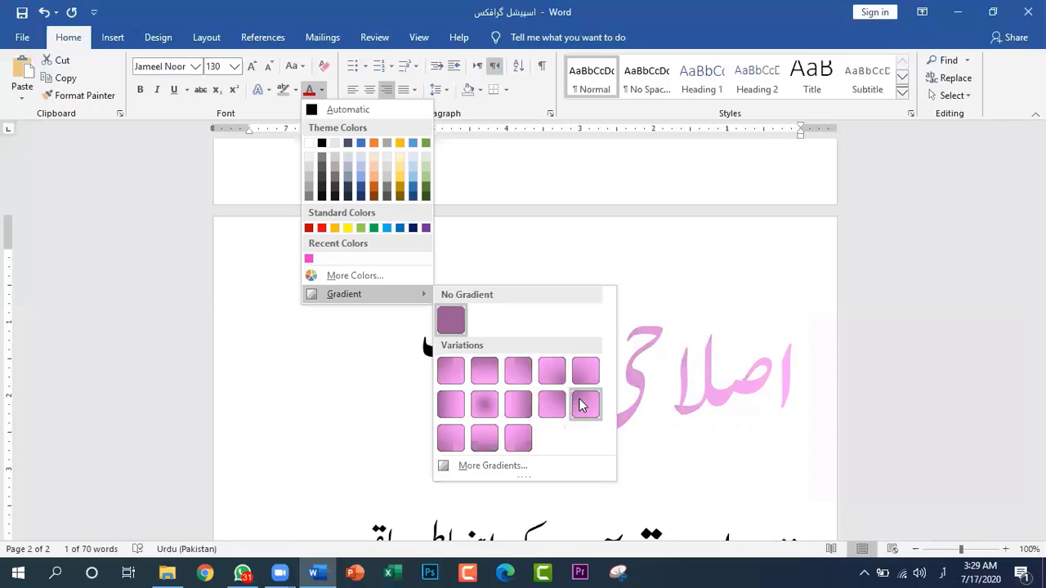
pyautogui.click(484, 373)
pyautogui.click(543, 421)
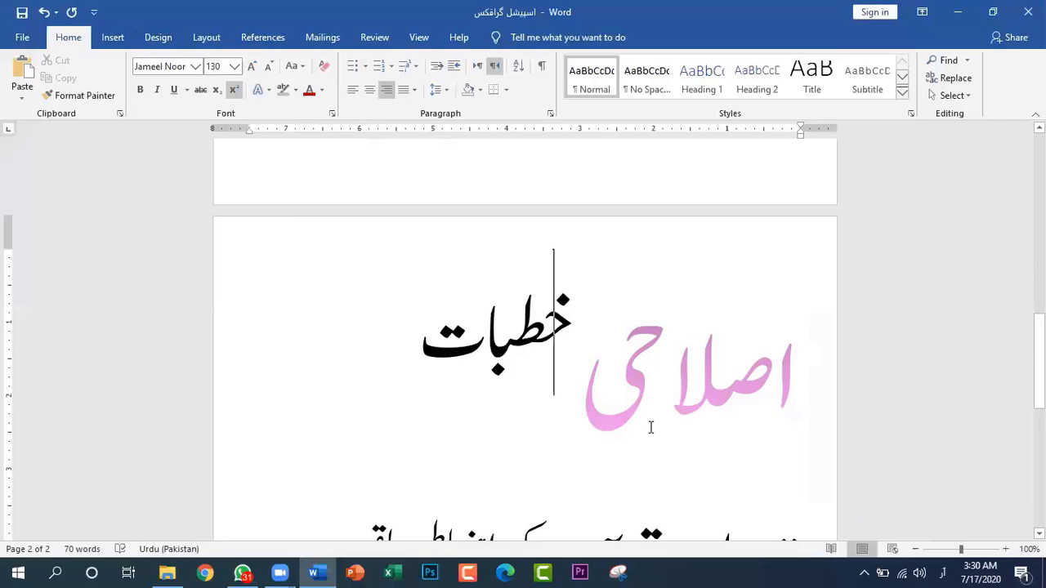
# Select the word "اصلاحی" and open the detailed gradient fill settings for its font colour
pyautogui.moveTo(802, 380); pyautogui.dragTo(591, 415)
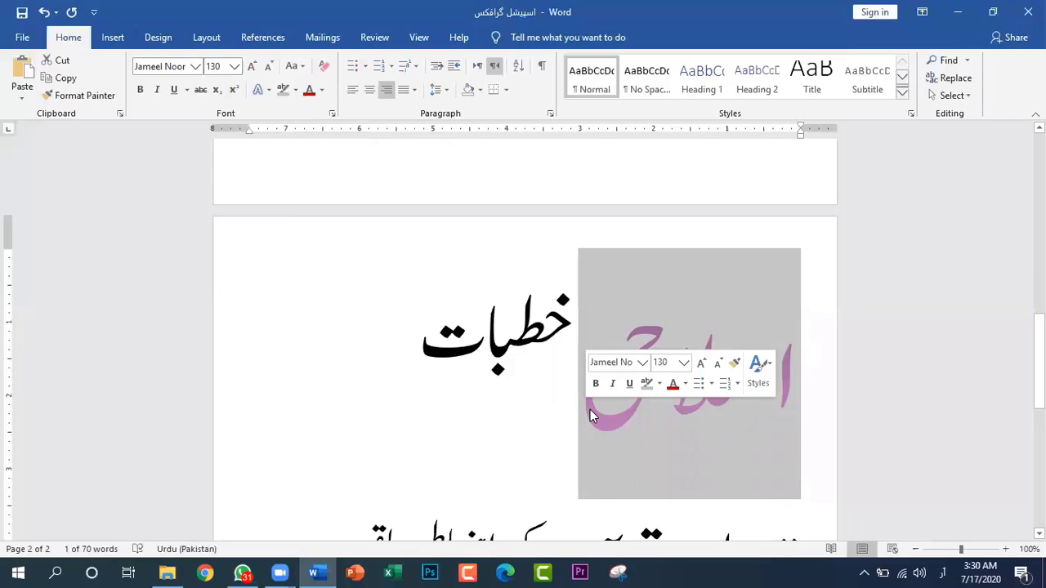
pyautogui.click(322, 92)
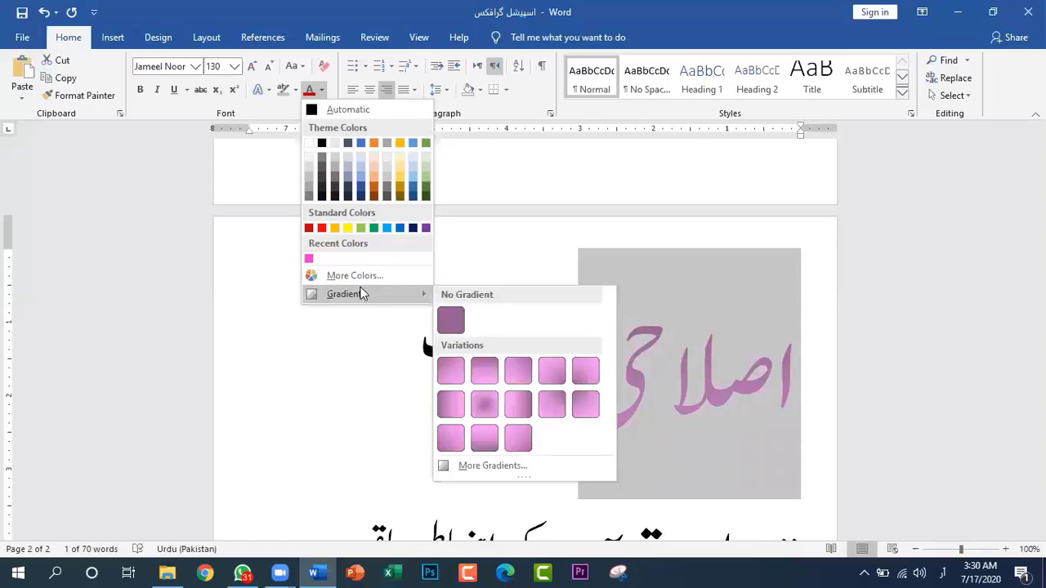
pyautogui.click(498, 470)
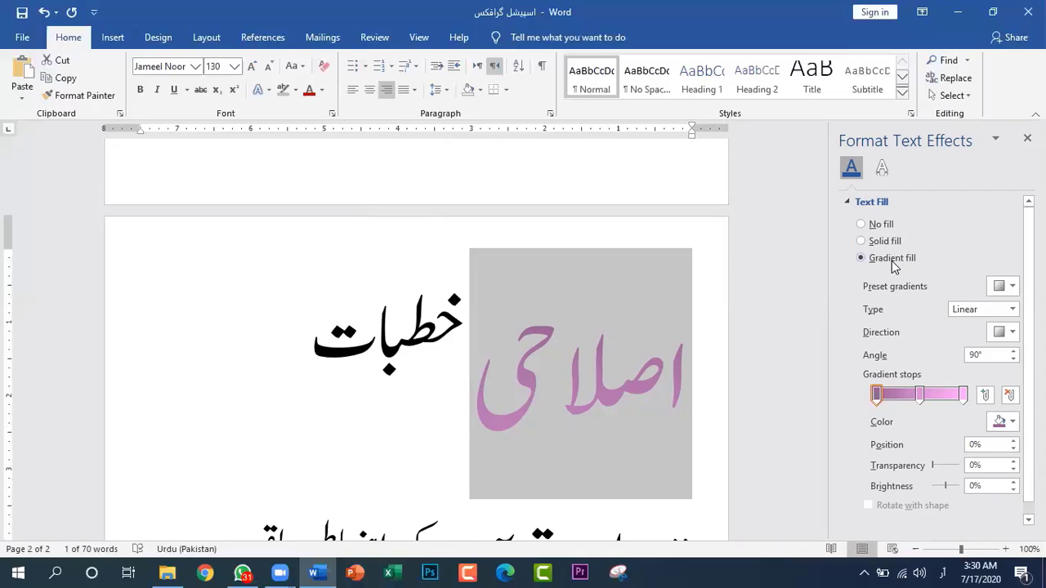
# Examine the available preset gradients and linear gradient directions without changing the fill of "اصلاحی"
pyautogui.click(1013, 287)
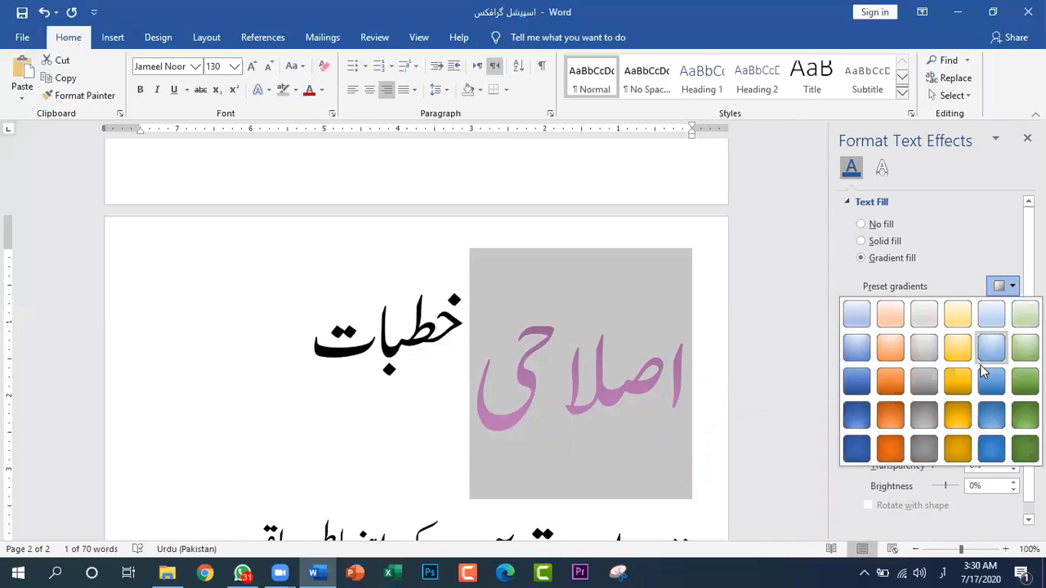
pyautogui.click(1013, 286)
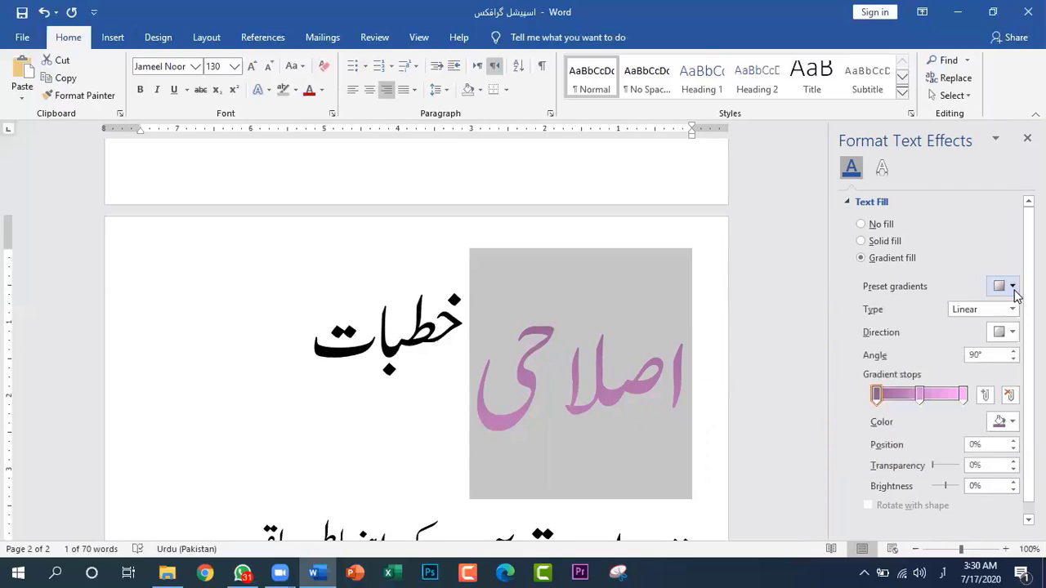
pyautogui.click(1012, 333)
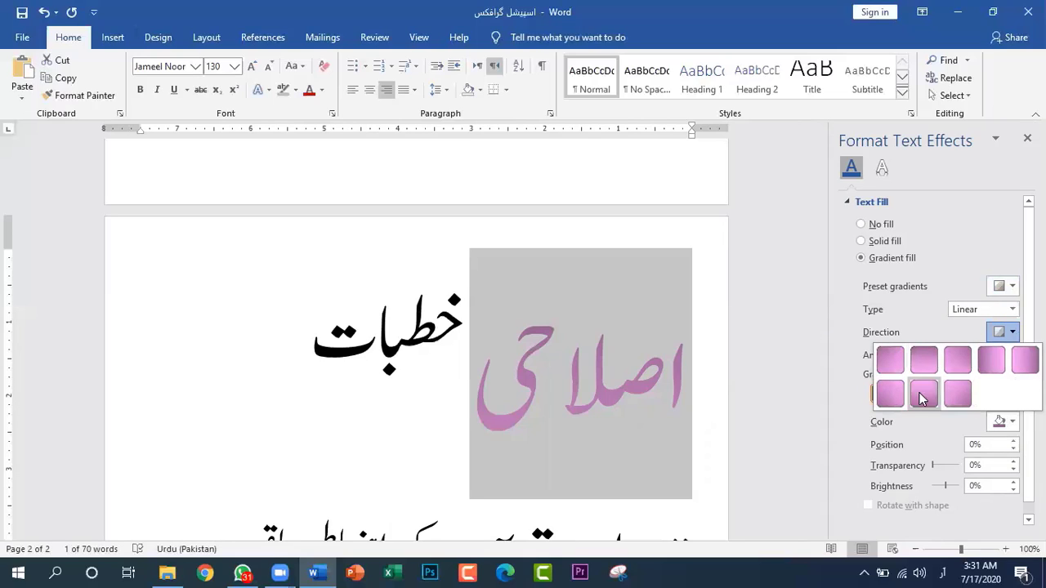
pyautogui.click(1013, 332)
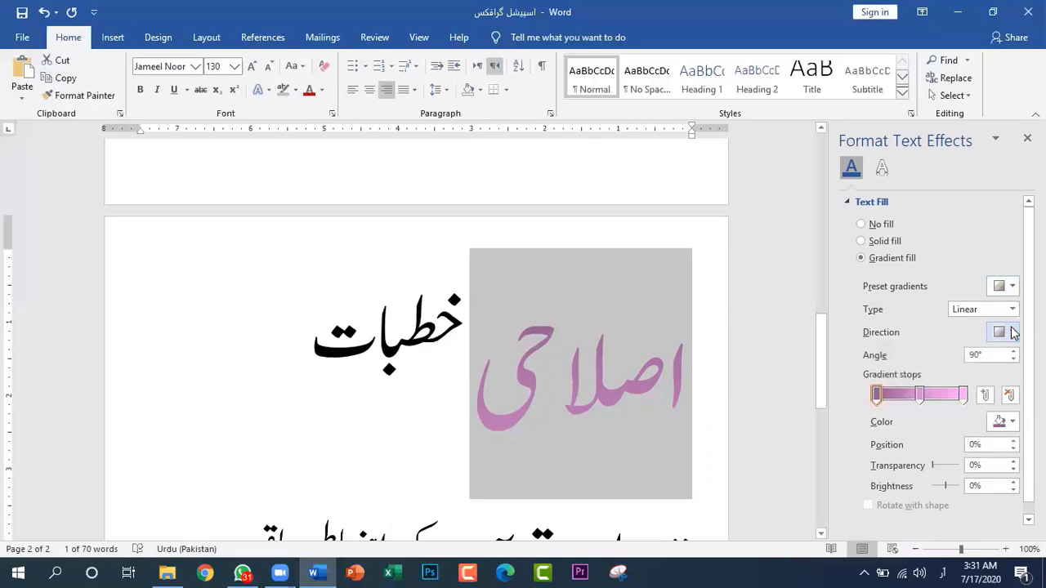
# Remove the middle gradient stop from the fill of "اصلاحی"
pyautogui.click(876, 397)
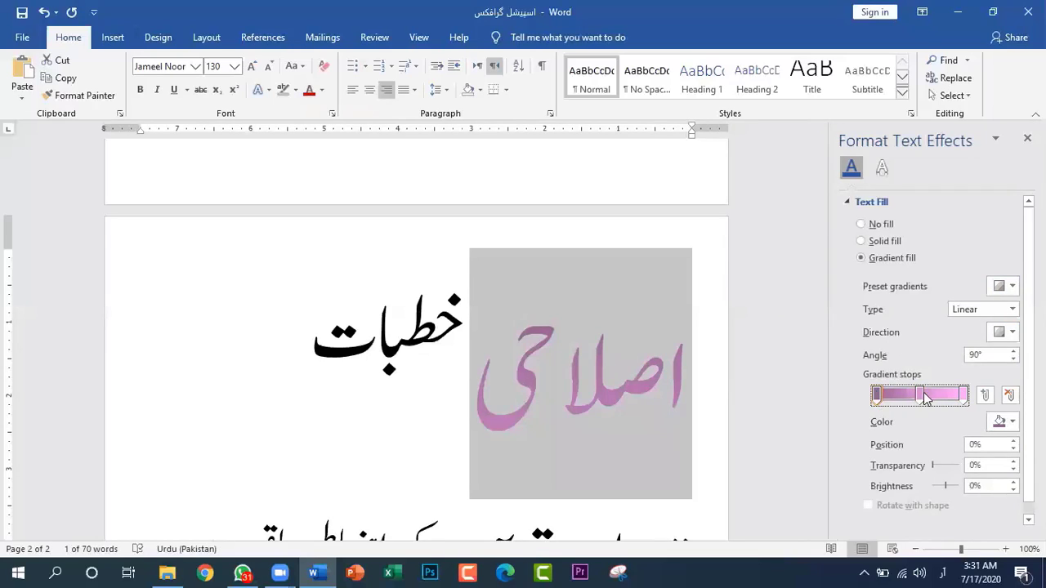
pyautogui.moveTo(918, 397)
pyautogui.mouseDown()
pyautogui.moveTo(937, 399)
pyautogui.moveTo(905, 397)
pyautogui.moveTo(916, 400)
pyautogui.mouseUp()
pyautogui.click(1009, 395)
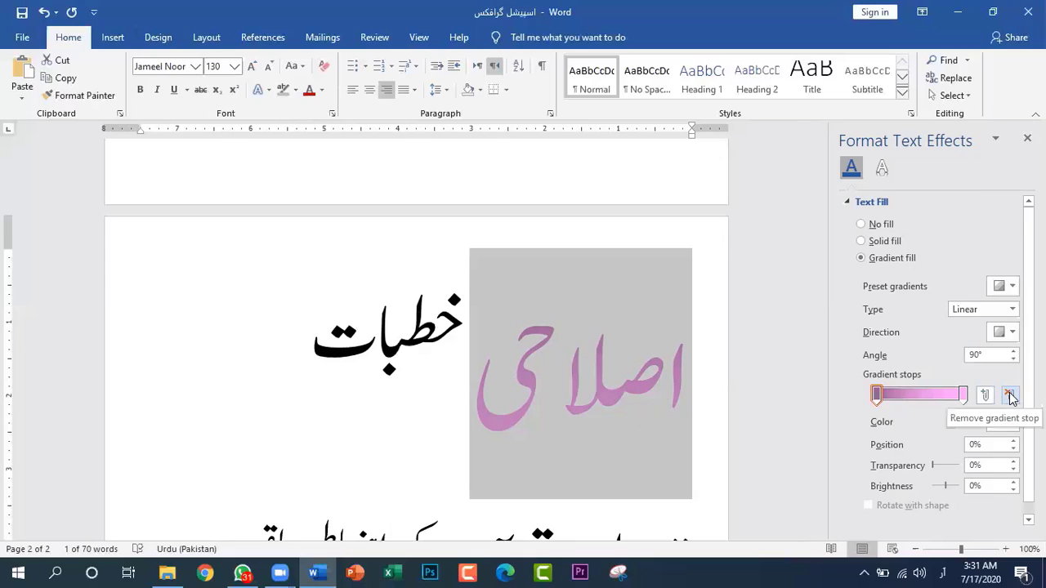
# Add two new gradient stops between the end stops and move the first added one to the 40% position
pyautogui.click(876, 395)
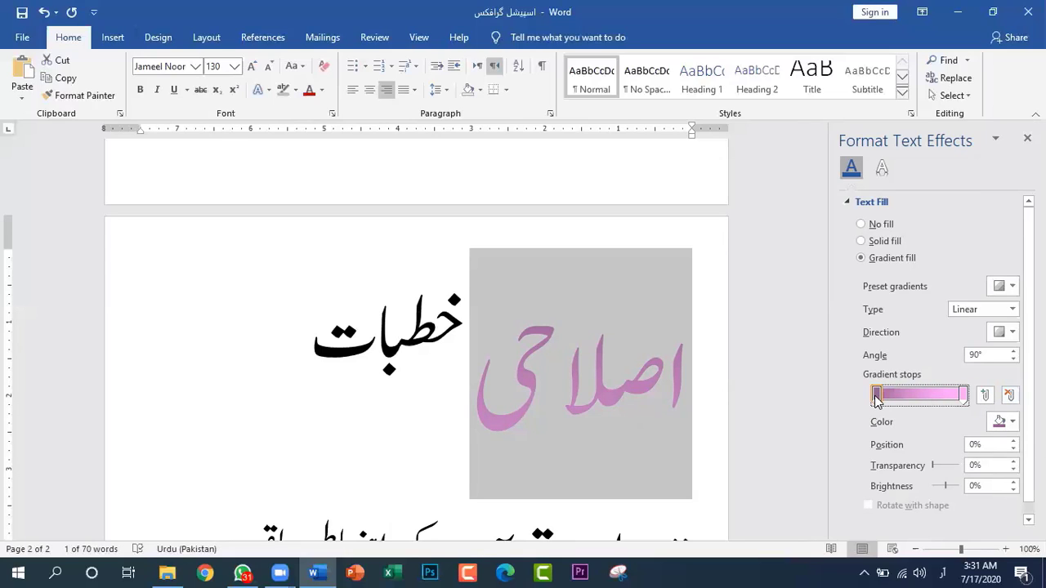
pyautogui.click(985, 396)
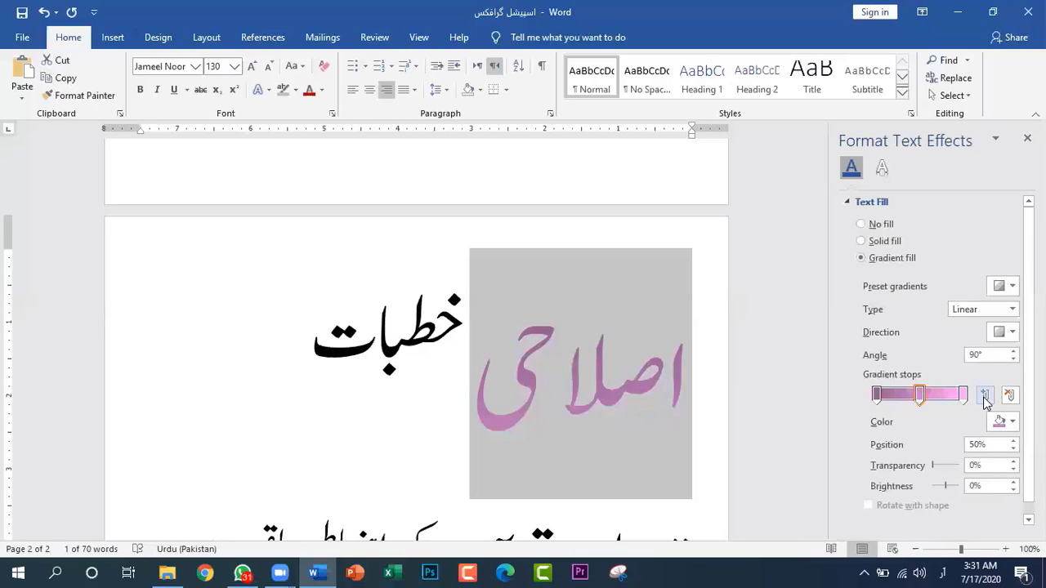
pyautogui.click(985, 397)
pyautogui.moveTo(921, 395); pyautogui.dragTo(913, 395)
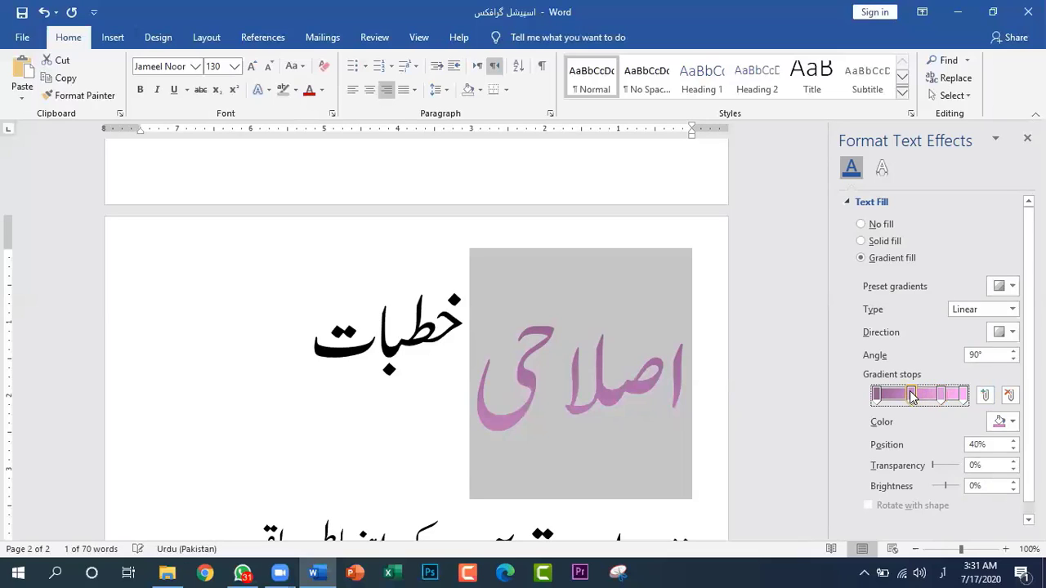
# Set the first gradient stop of "اصلاحی" to the standard colour Red and deselect the word
pyautogui.click(875, 396)
pyautogui.click(1012, 423)
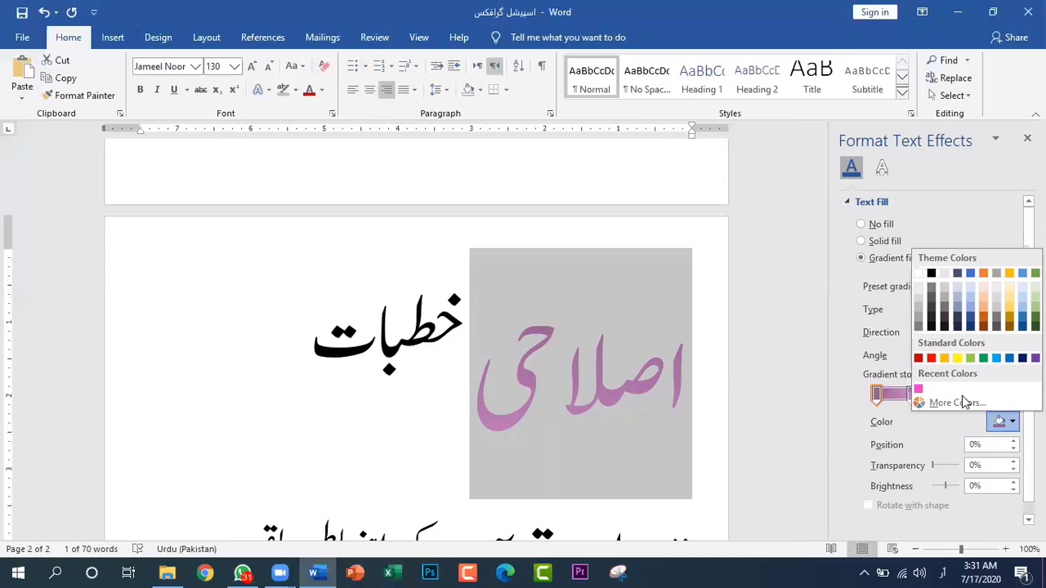
pyautogui.click(932, 358)
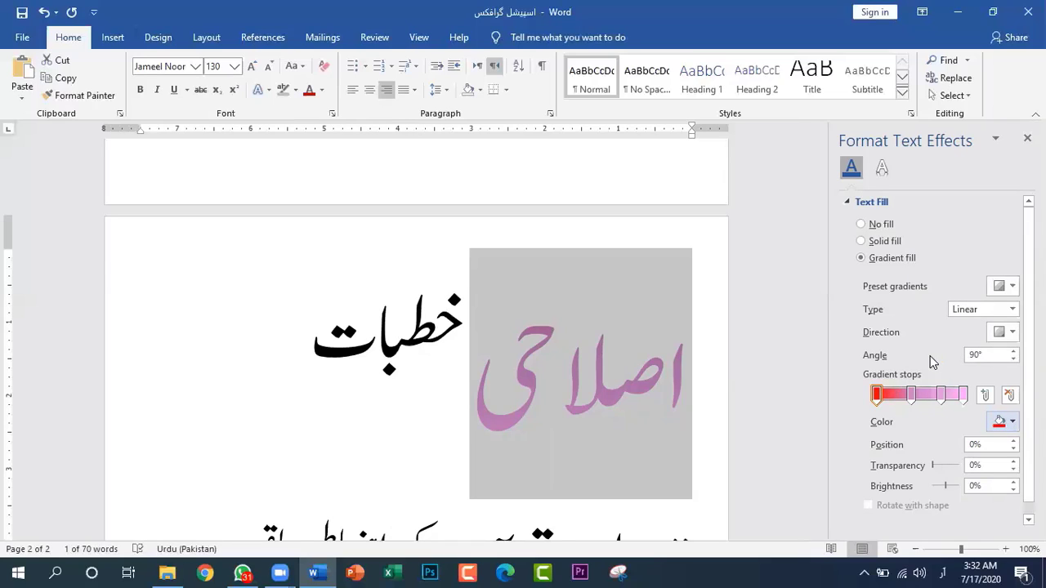
pyautogui.click(709, 433)
# Reselect "اصلاحی", move its red gradient stop to the 22% position and deselect the word
pyautogui.moveTo(477, 387); pyautogui.dragTo(708, 385)
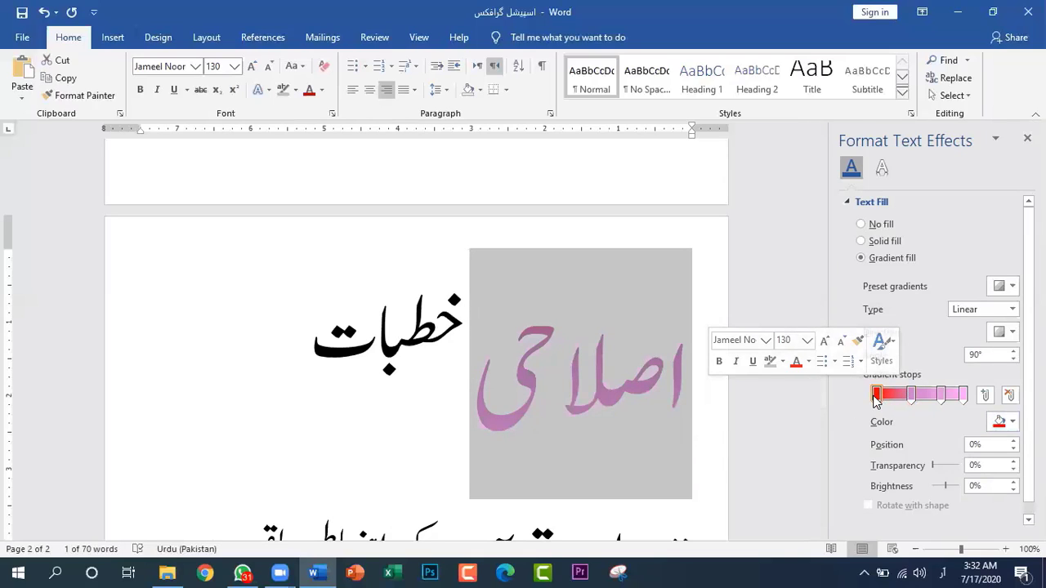
pyautogui.click(892, 396)
pyautogui.moveTo(893, 400); pyautogui.dragTo(898, 398)
pyautogui.click(708, 407)
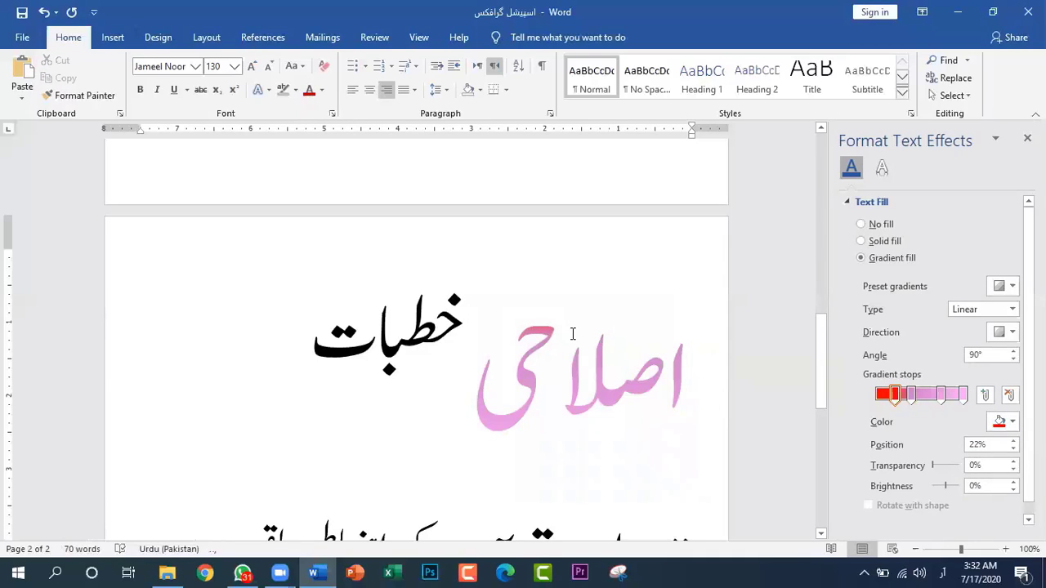
# Reselect "اصلاحی", move its second gradient stop to 51% and set that stop's colour to yellow
pyautogui.moveTo(683, 381); pyautogui.dragTo(490, 385)
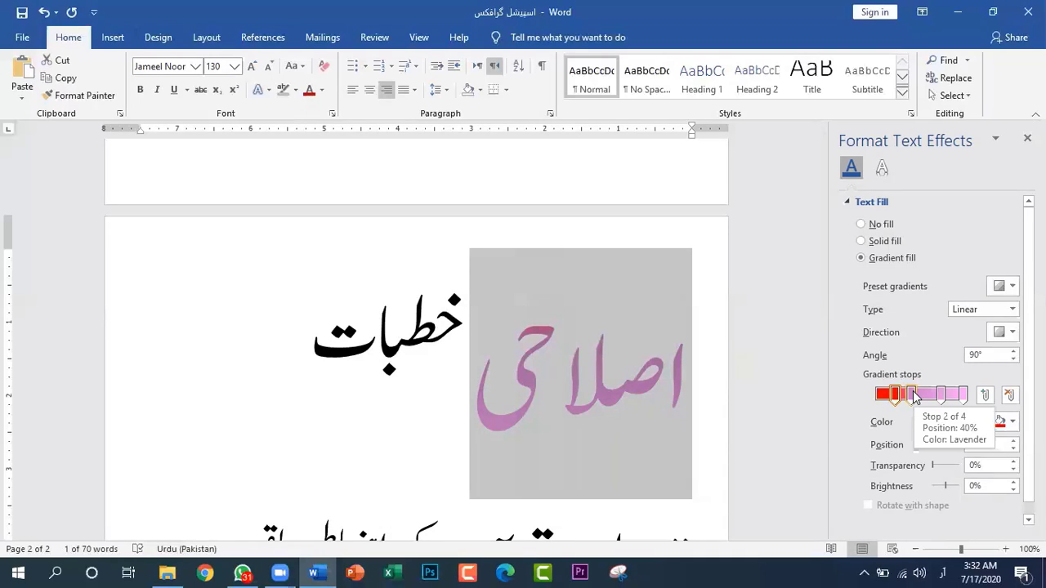
pyautogui.moveTo(915, 397); pyautogui.dragTo(920, 396)
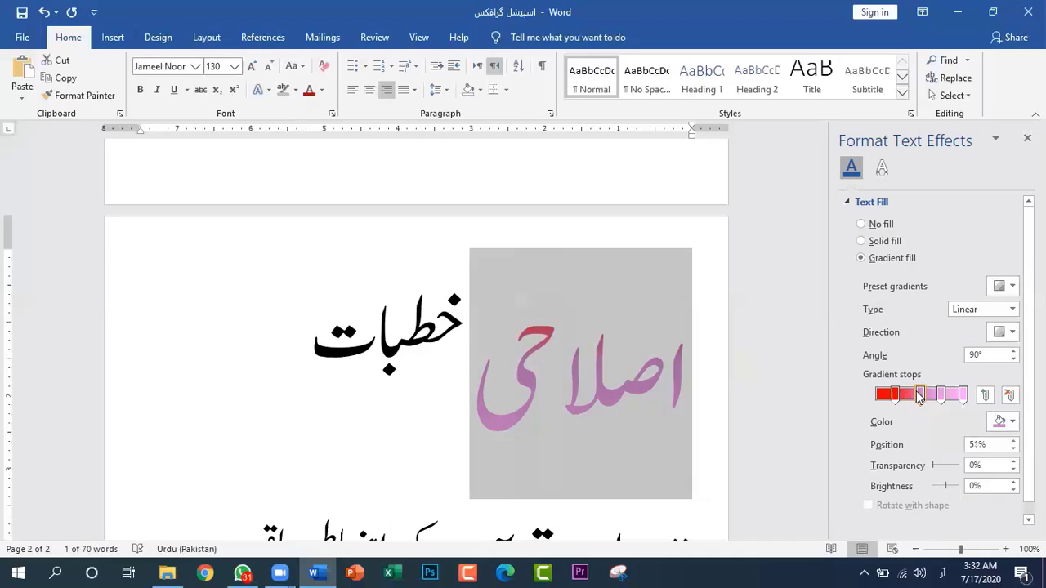
pyautogui.click(1012, 423)
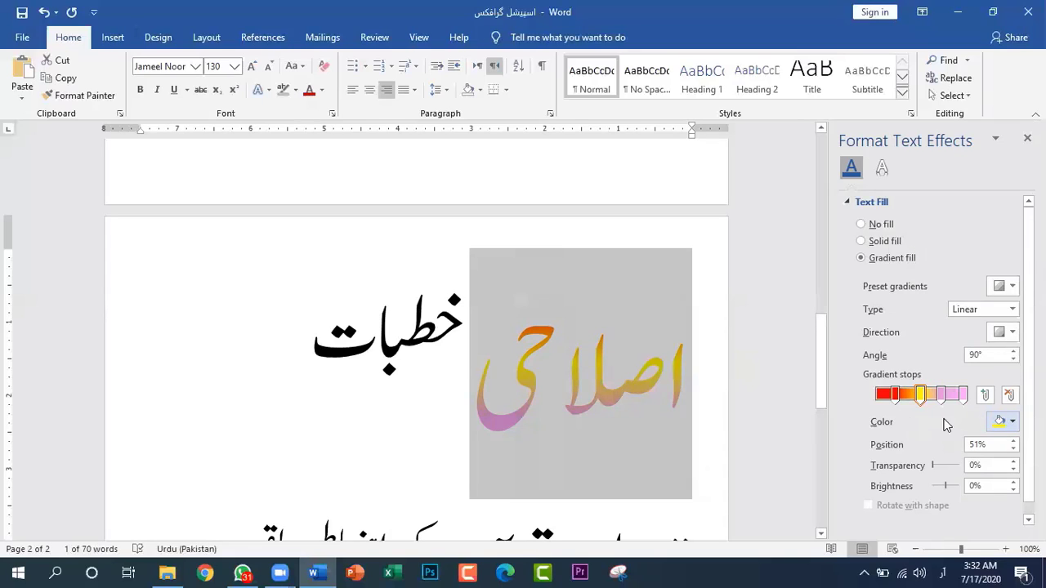
# Set the gradient stop at 75% to bright blue from the Standard palette of the Colors dialog
pyautogui.click(944, 398)
pyautogui.click(942, 397)
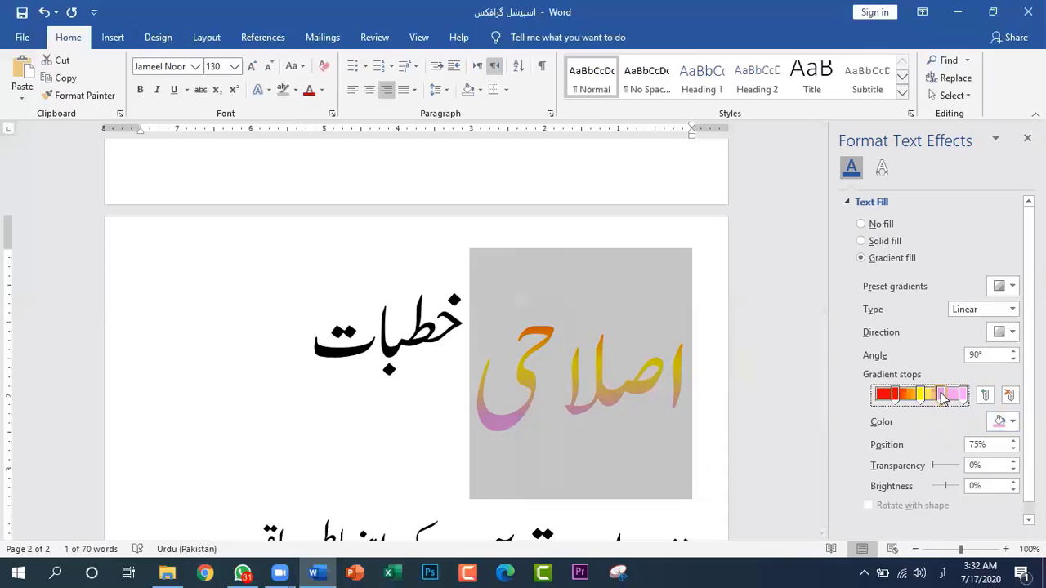
pyautogui.click(1014, 422)
pyautogui.click(948, 399)
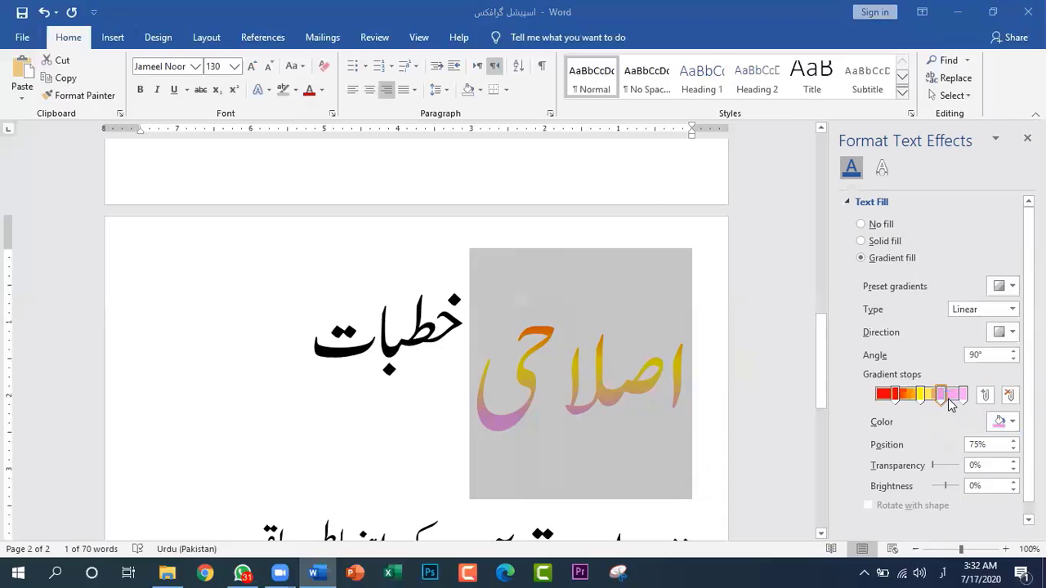
pyautogui.click(424, 156)
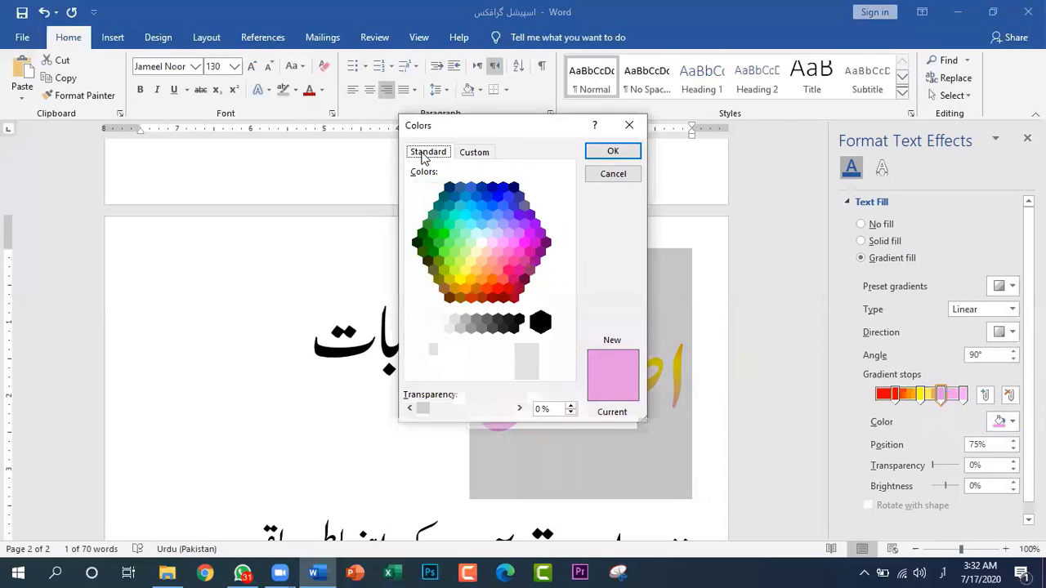
pyautogui.click(497, 195)
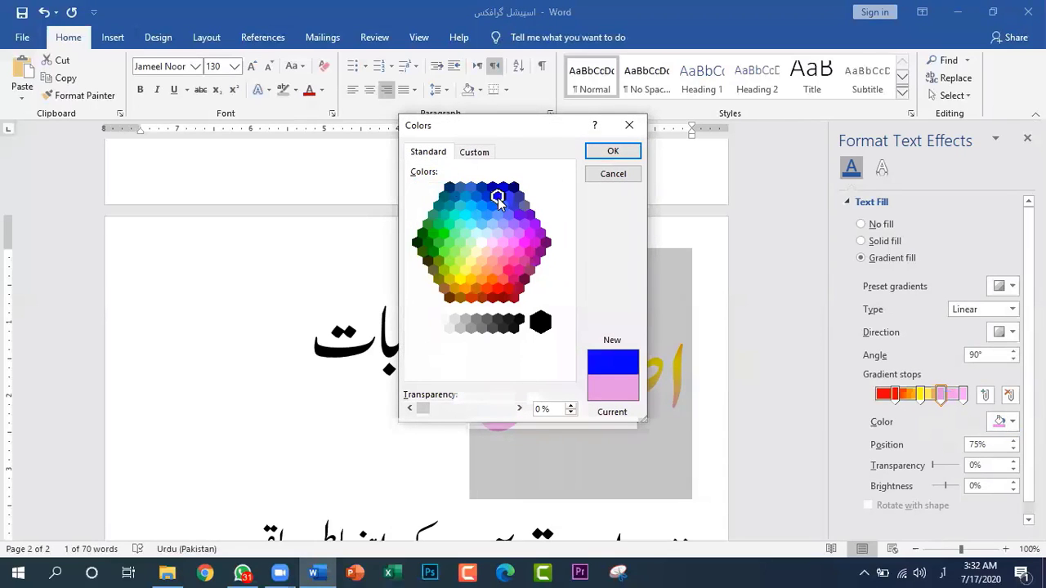
pyautogui.click(612, 152)
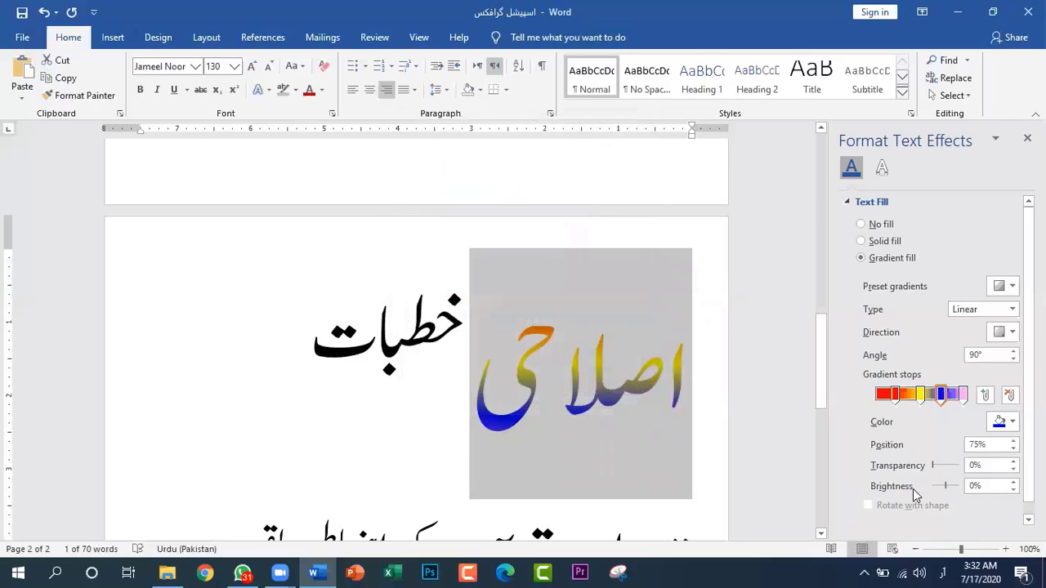
# Move the last gradient stop to 94% and set its colour to the pink from the recent colours
pyautogui.click(961, 394)
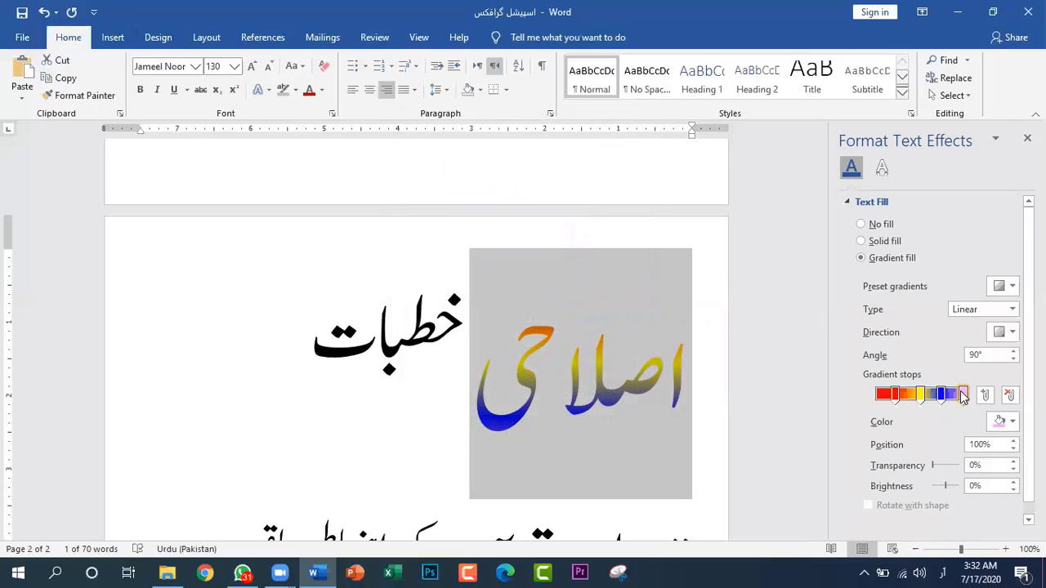
pyautogui.moveTo(961, 395); pyautogui.dragTo(958, 396)
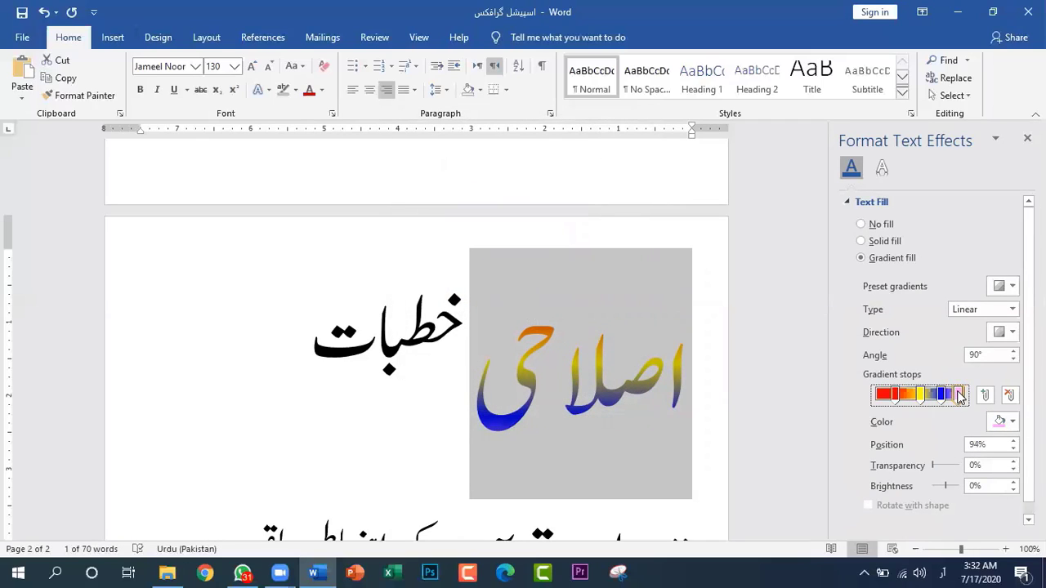
pyautogui.click(1013, 421)
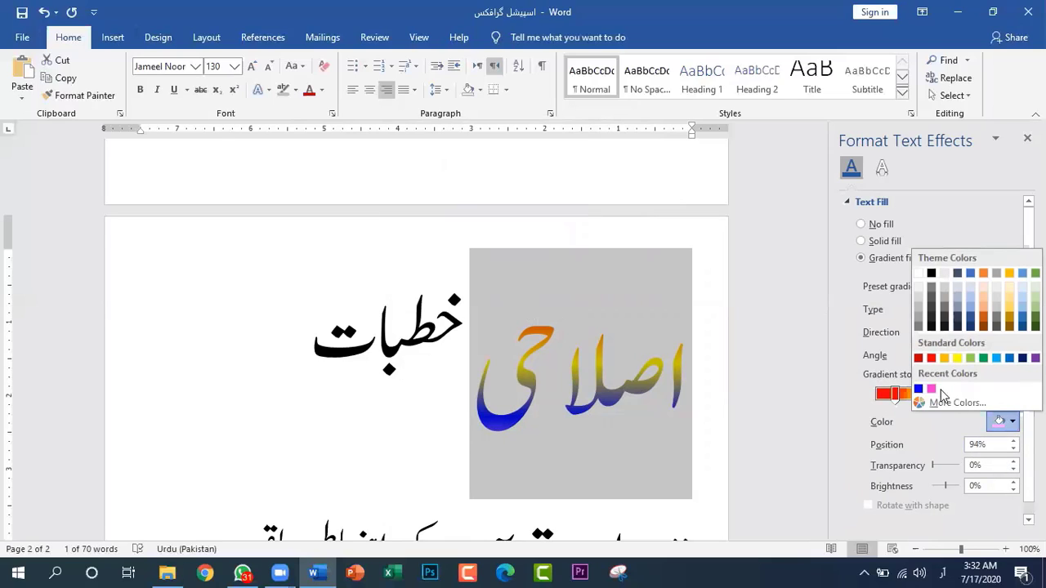
pyautogui.click(931, 390)
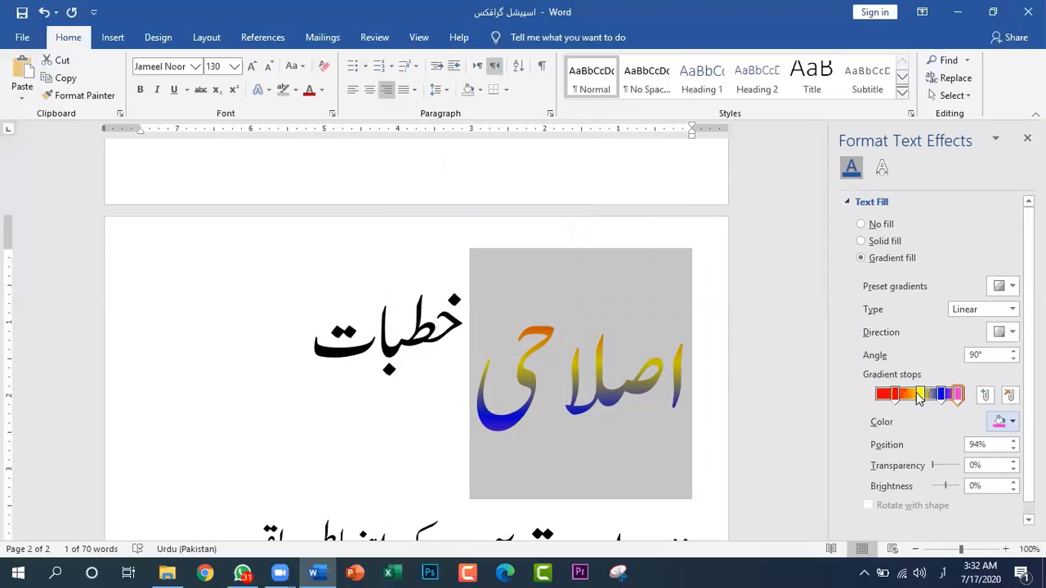
# Reposition the yellow gradient stop to 43%, the blue stop to 65% and the pink stop to 84%, and deselect the word
pyautogui.moveTo(920, 396); pyautogui.dragTo(913, 396)
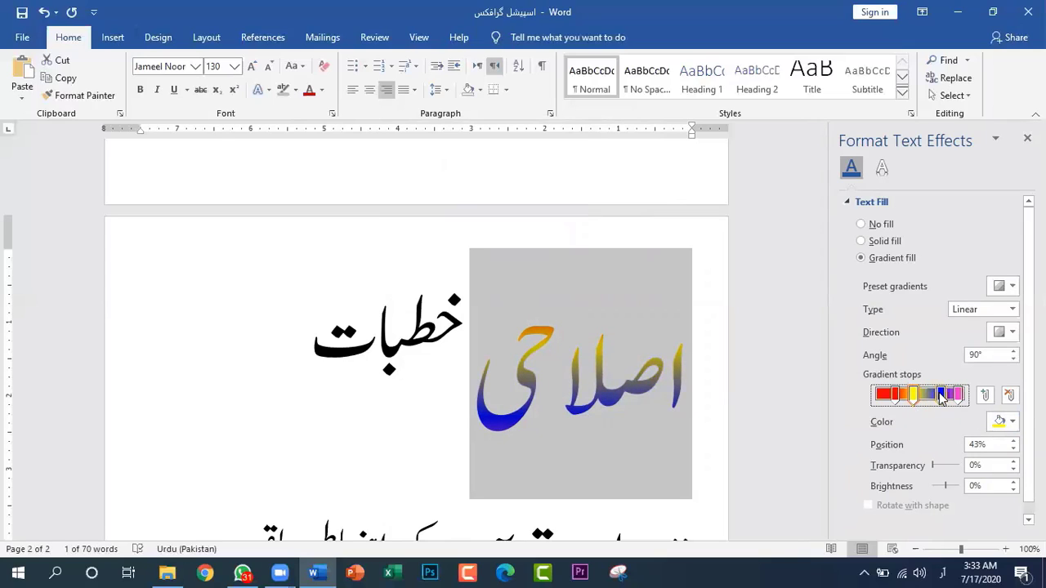
pyautogui.click(938, 396)
pyautogui.moveTo(938, 396); pyautogui.dragTo(933, 398)
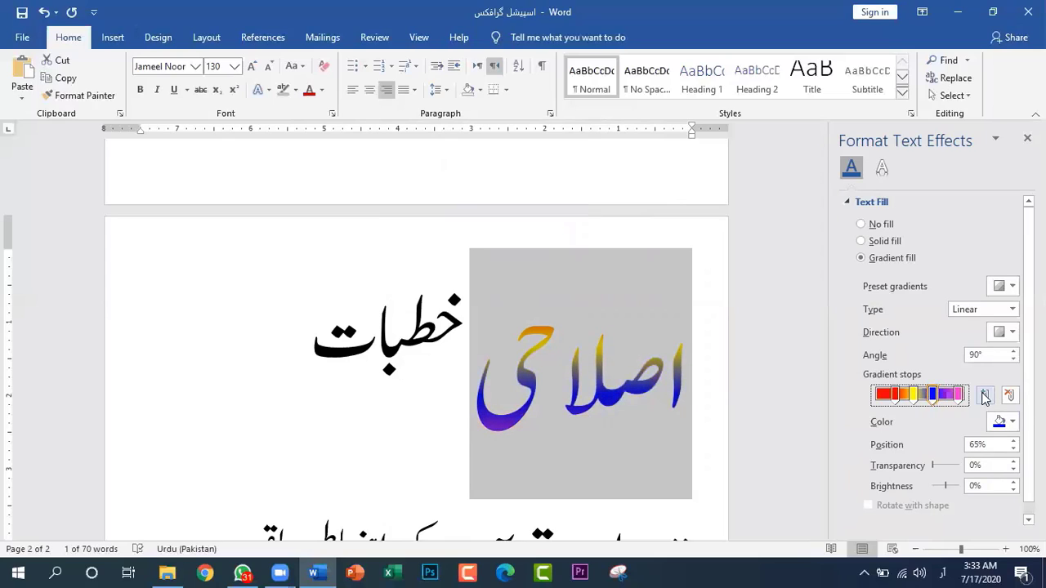
pyautogui.click(951, 396)
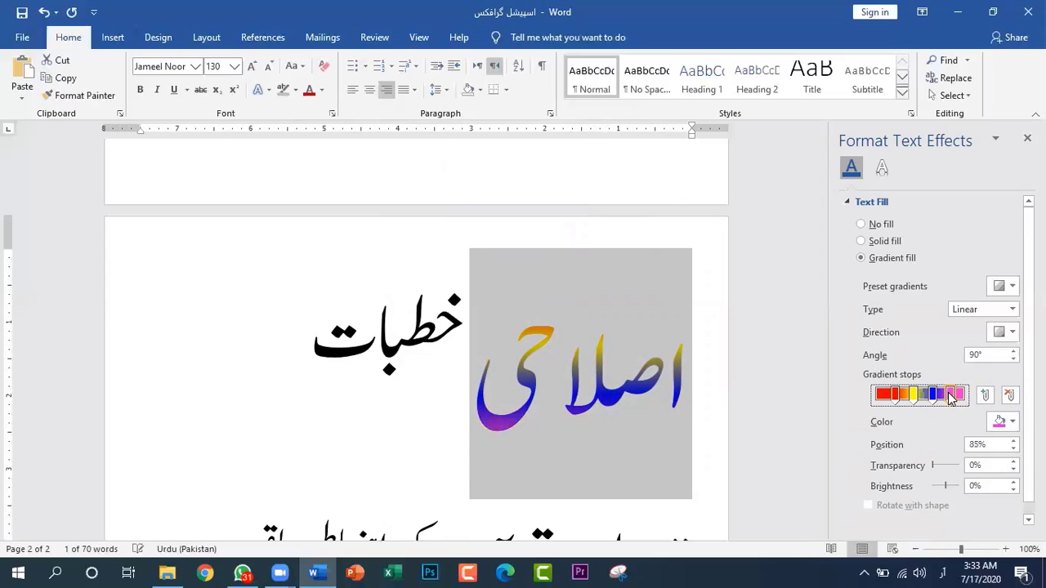
pyautogui.moveTo(950, 396); pyautogui.dragTo(948, 396)
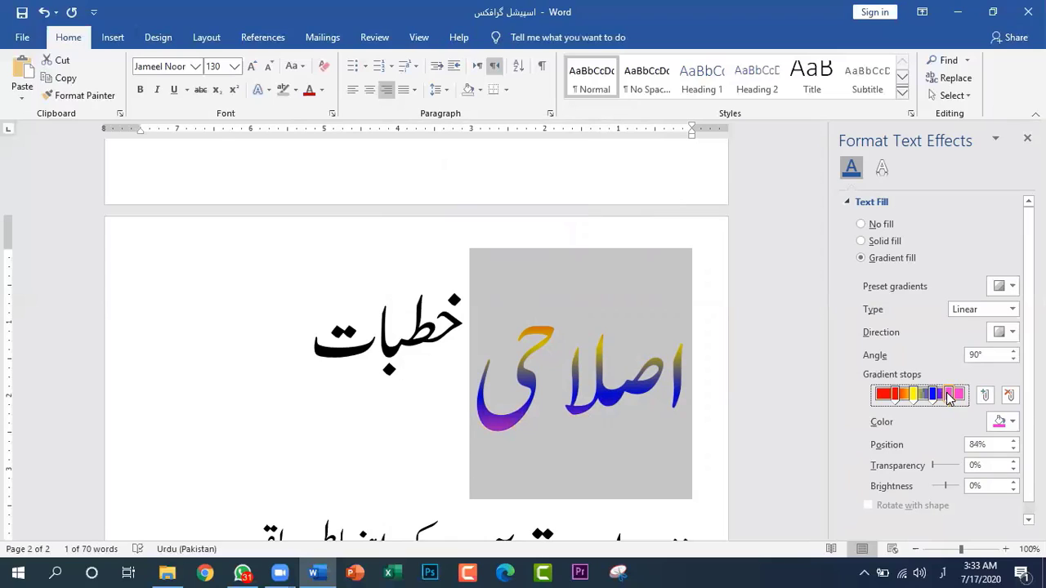
pyautogui.click(714, 430)
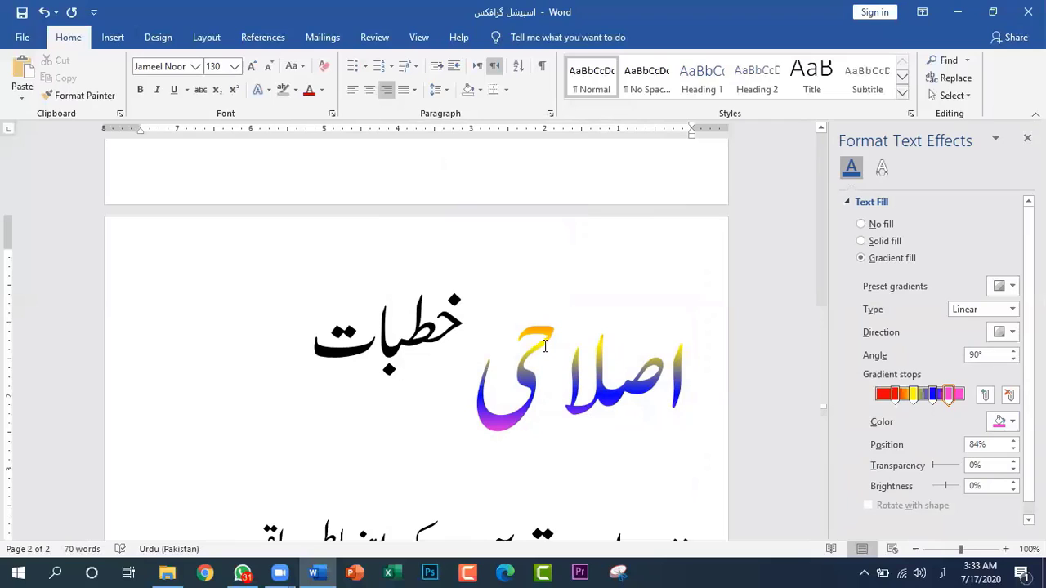
pyautogui.click(915, 395)
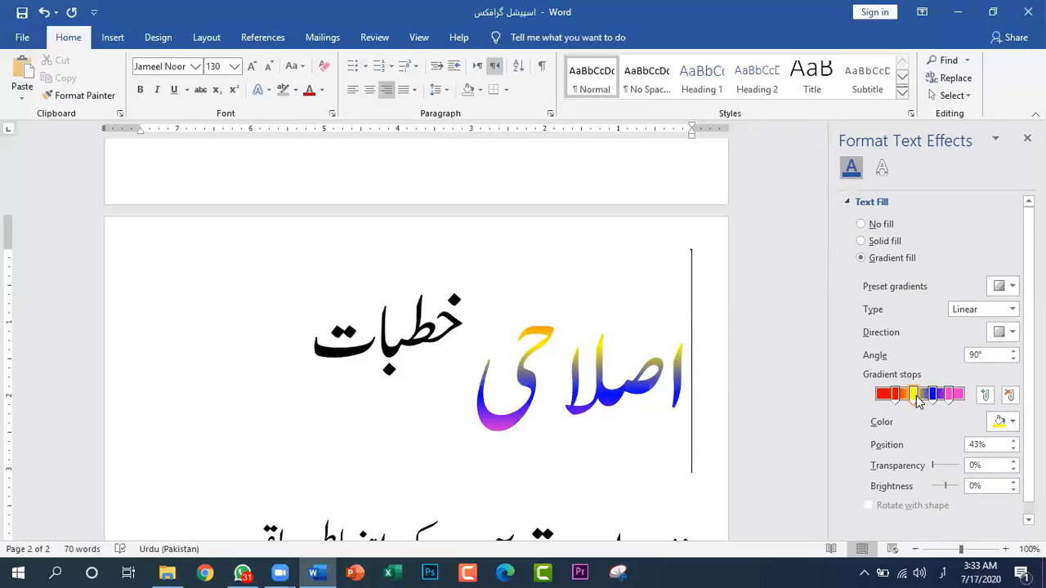
pyautogui.click(918, 404)
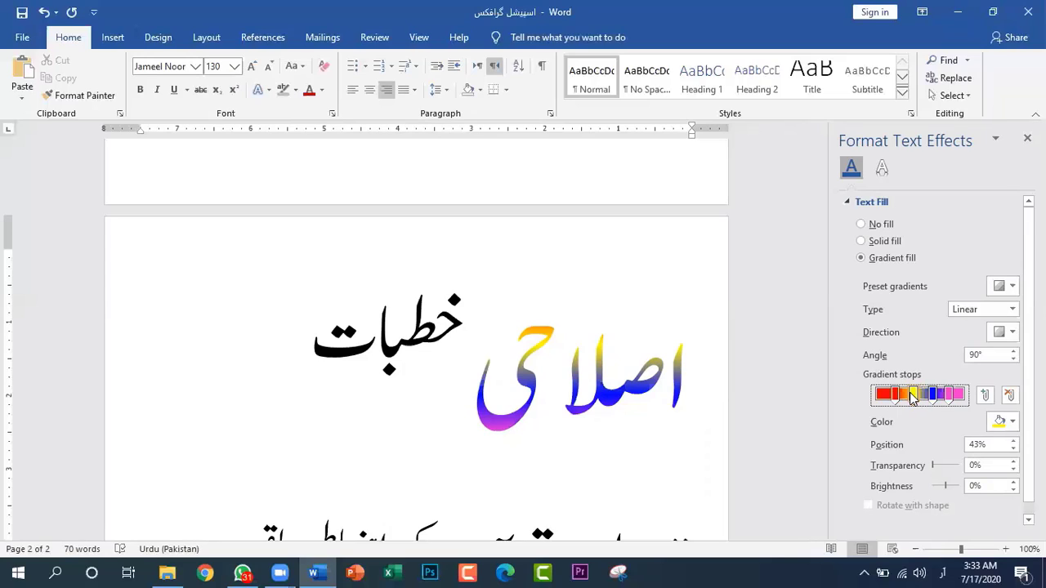
pyautogui.click(896, 400)
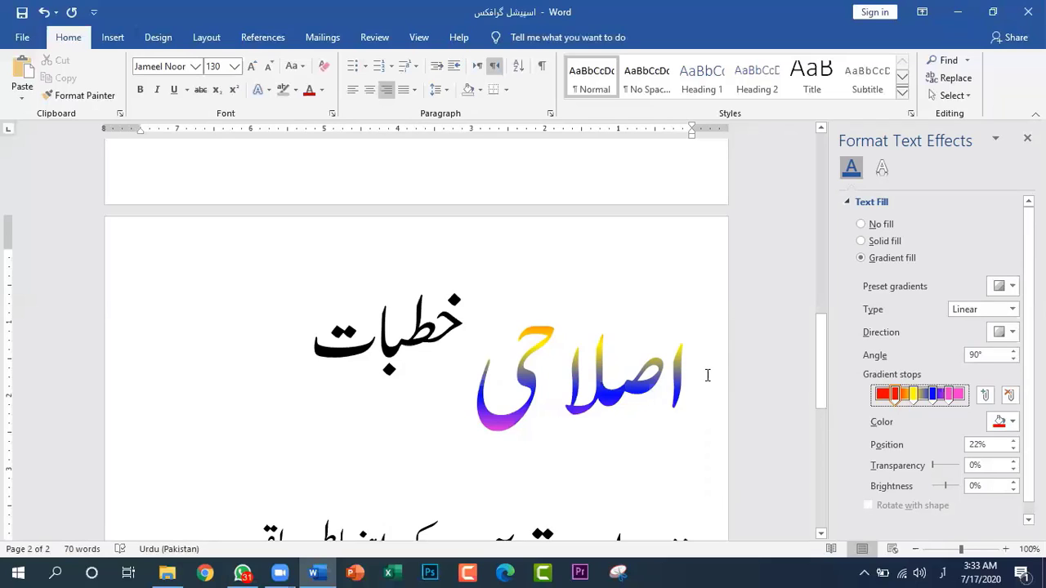
# Reselect the word "اصلاحی" and apply the gradient variation Linear Diagonal - Top Left to Bottom Right
pyautogui.moveTo(708, 375); pyautogui.dragTo(480, 396)
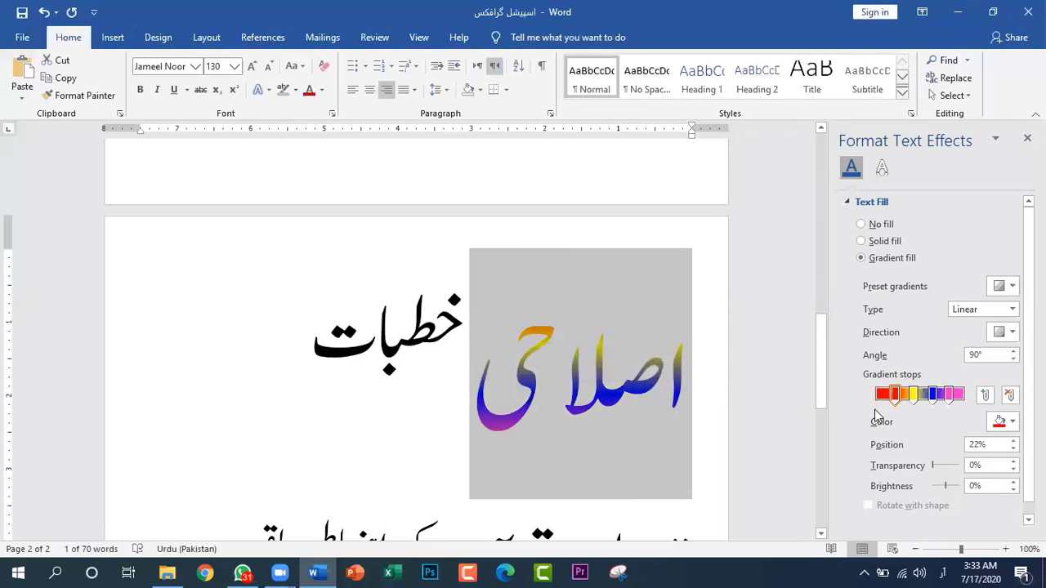
pyautogui.scroll(-1, 956, 430)
pyautogui.scroll(1, 956, 431)
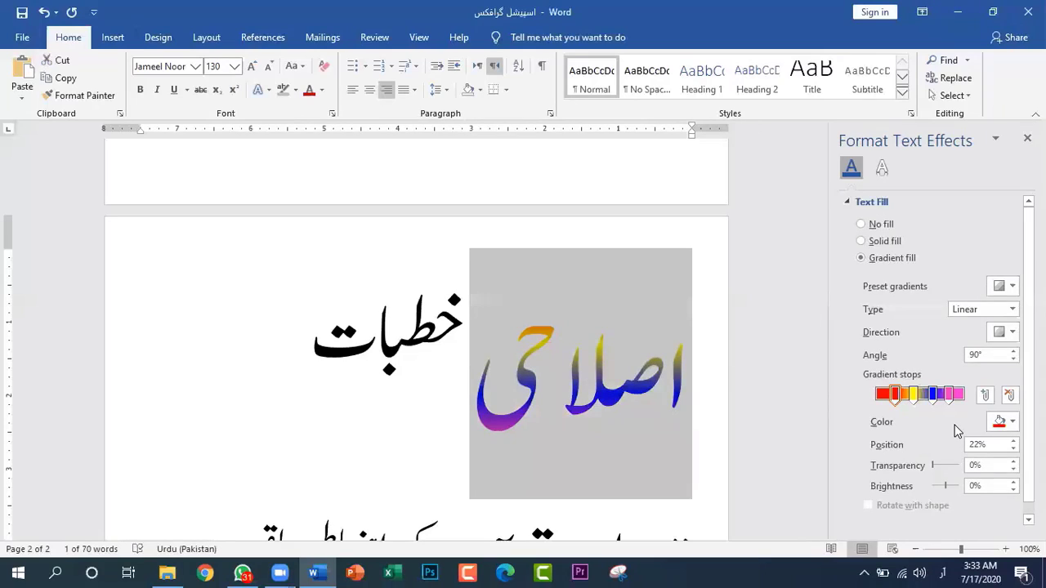
pyautogui.scroll(-1, 956, 431)
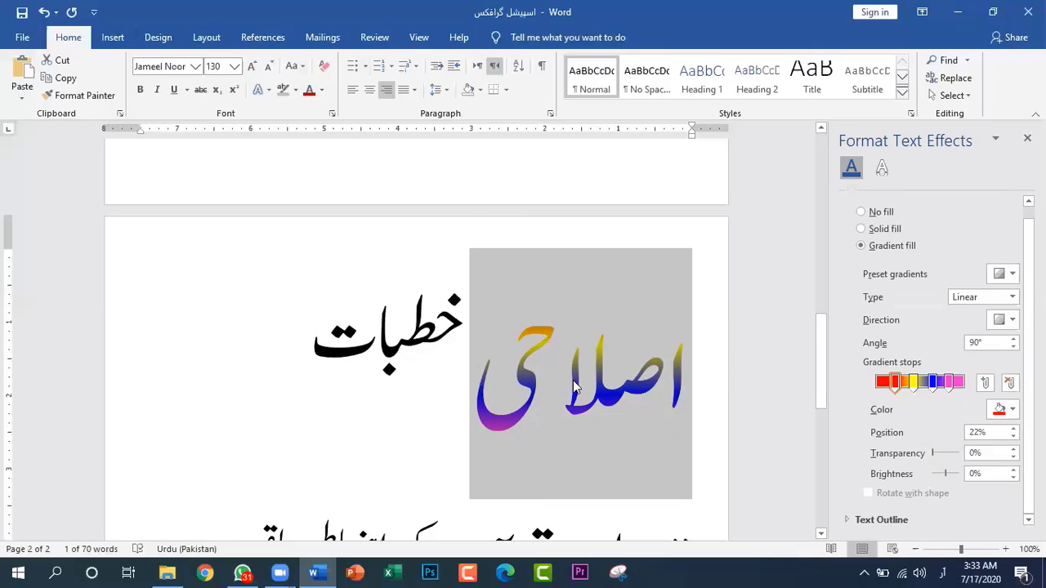
pyautogui.click(322, 92)
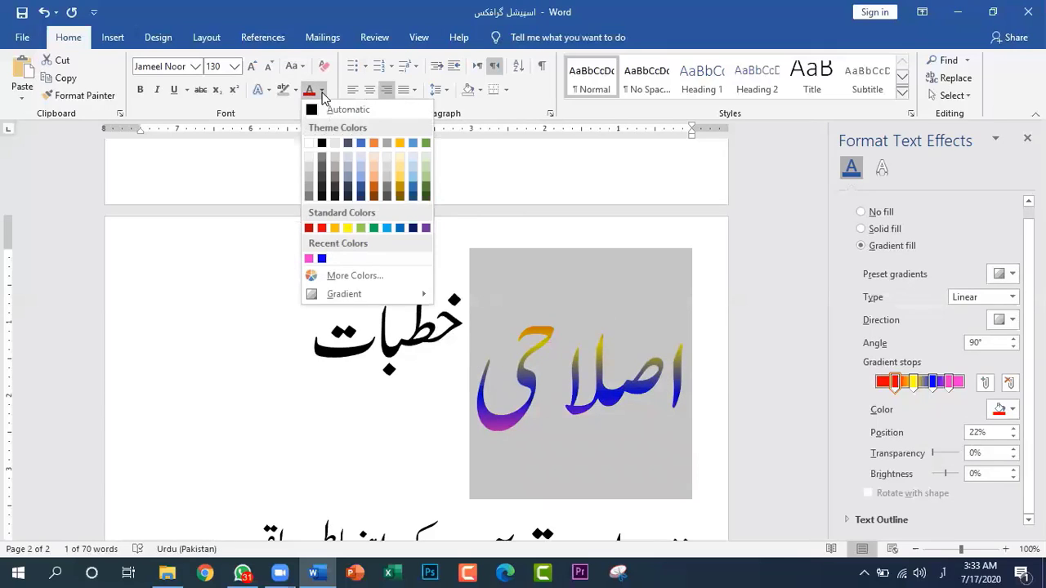
pyautogui.moveTo(388, 301)
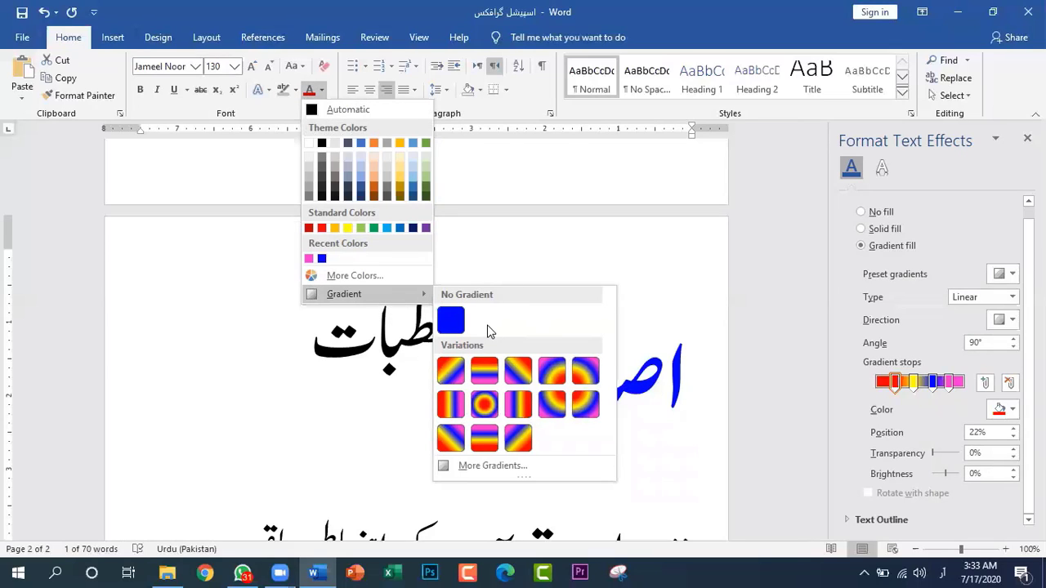
pyautogui.click(323, 91)
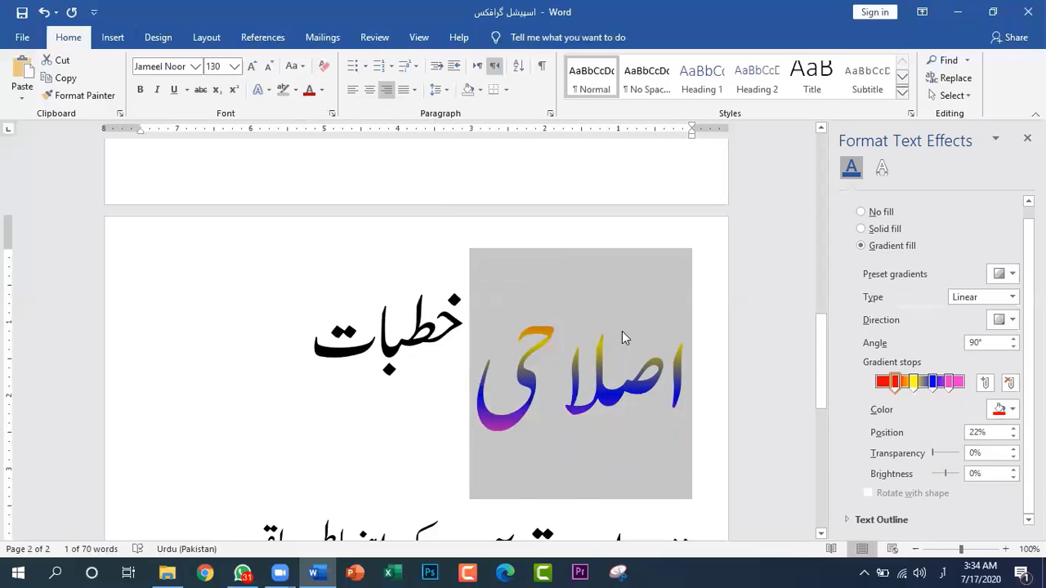
pyautogui.click(321, 90)
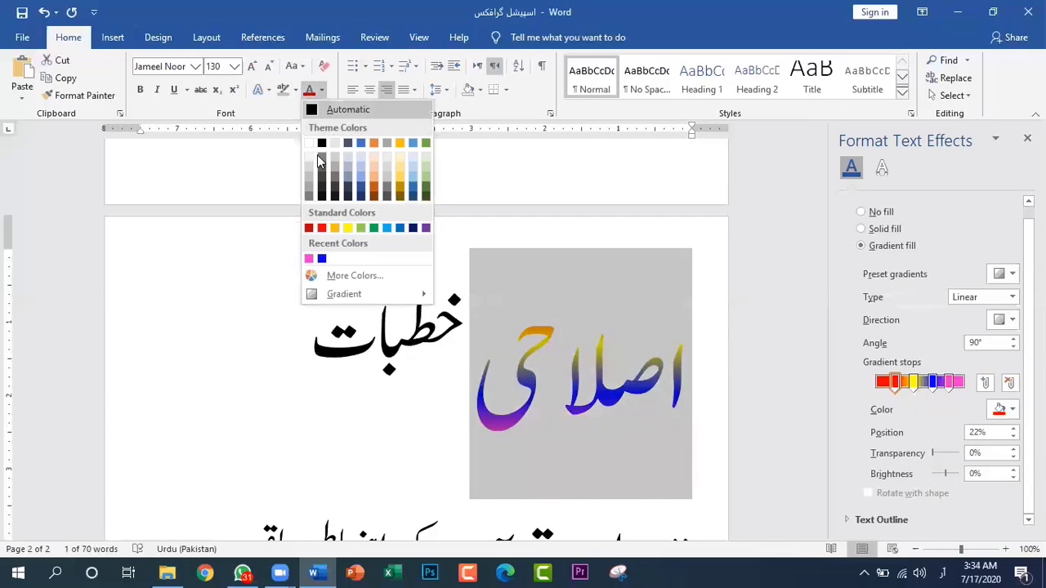
pyautogui.moveTo(331, 296)
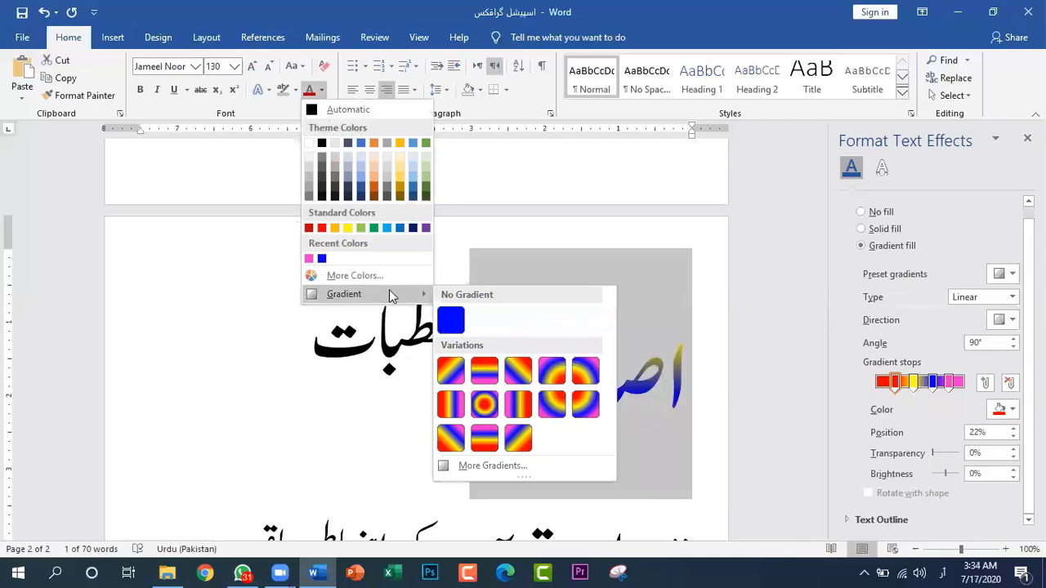
pyautogui.click(452, 373)
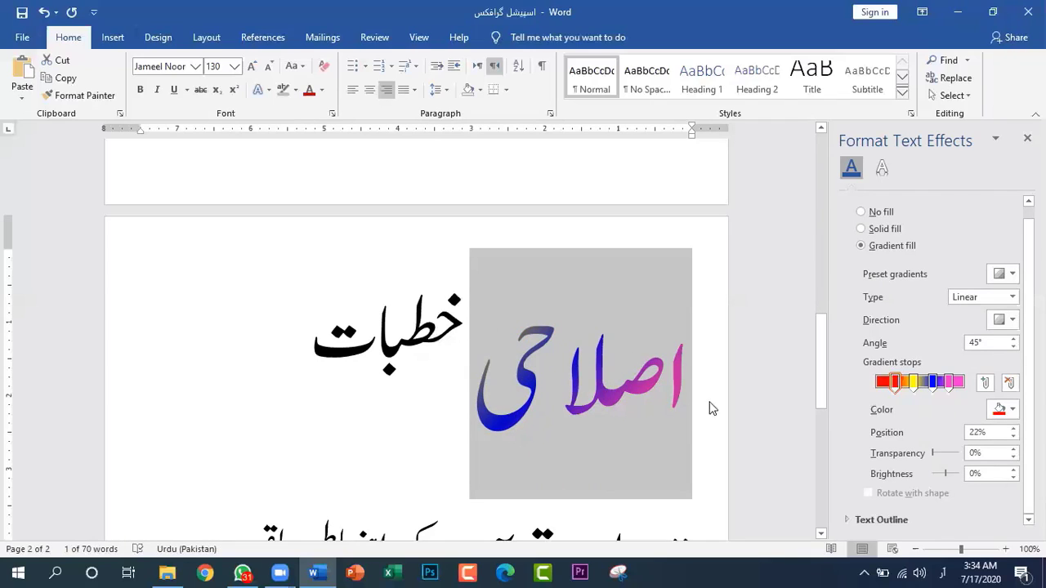
# Remove the yellow gradient stop at 43%, then rearrange the remaining stops with pink at 58% and blue at 97%
pyautogui.click(913, 381)
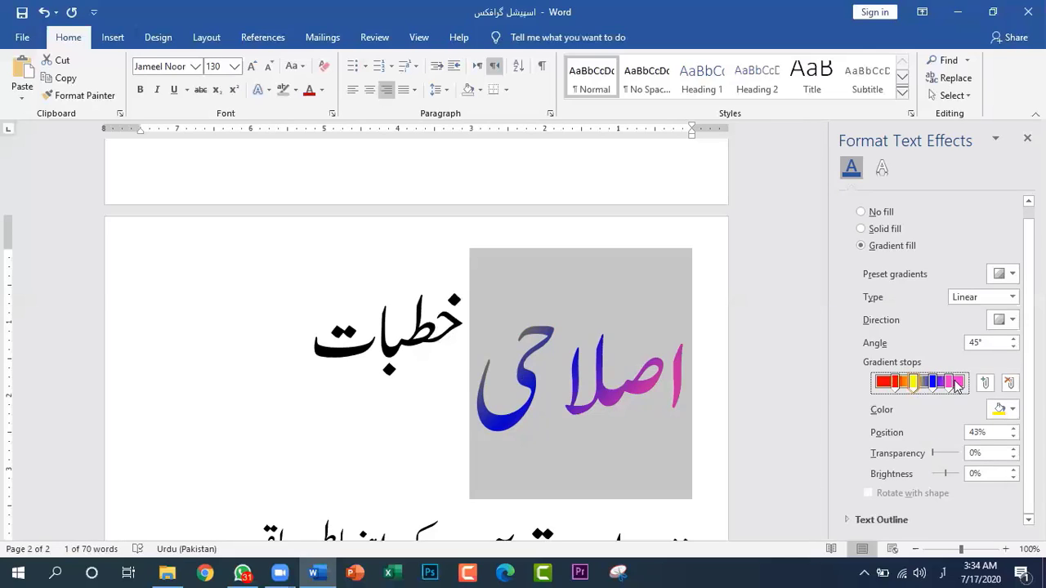
pyautogui.click(1006, 382)
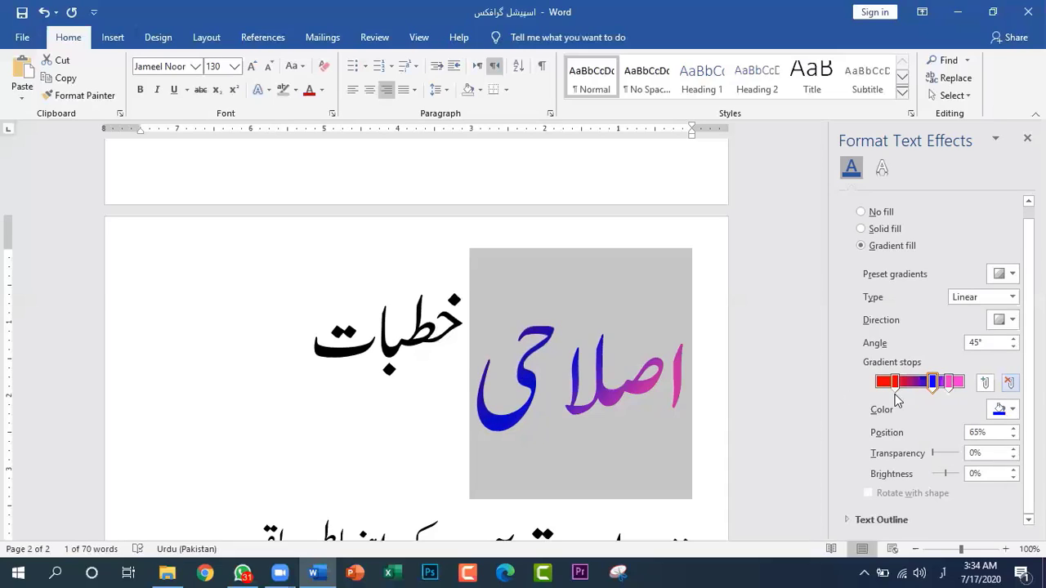
pyautogui.moveTo(896, 383); pyautogui.dragTo(959, 384)
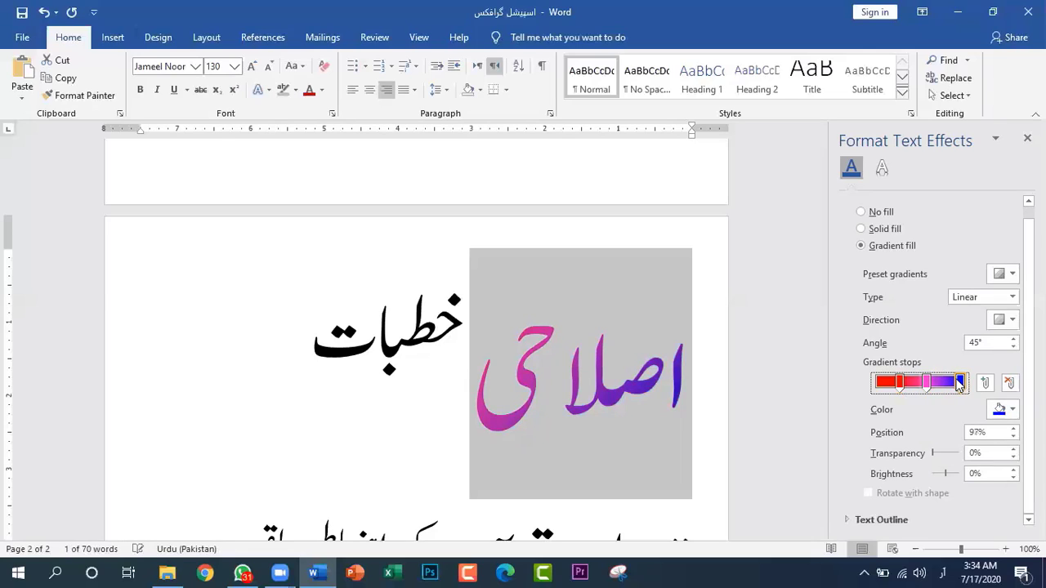
# Set the pink gradient stop at 58% to orange from the standard colours
pyautogui.click(926, 383)
pyautogui.click(1012, 410)
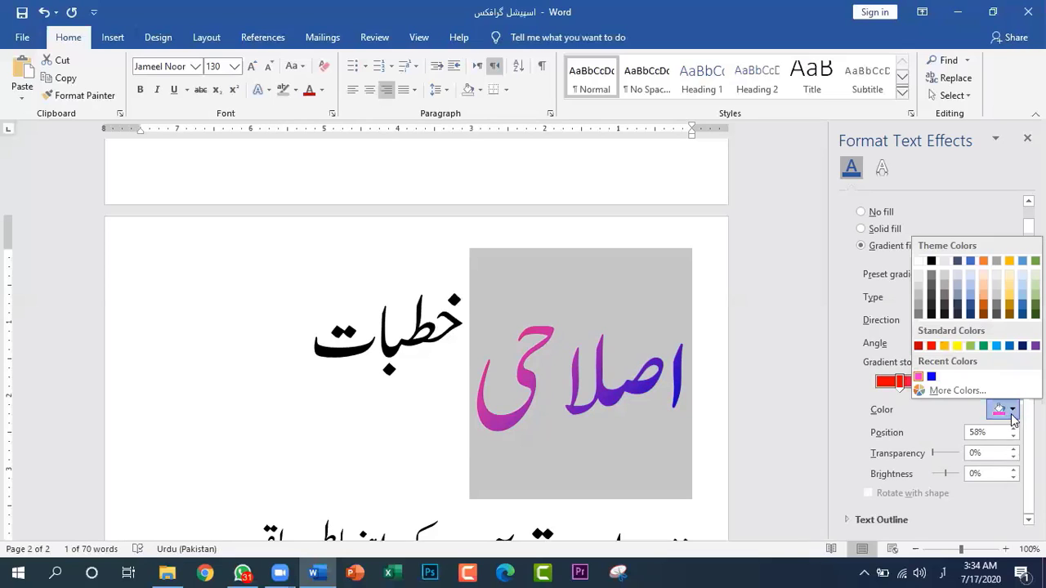
pyautogui.click(944, 346)
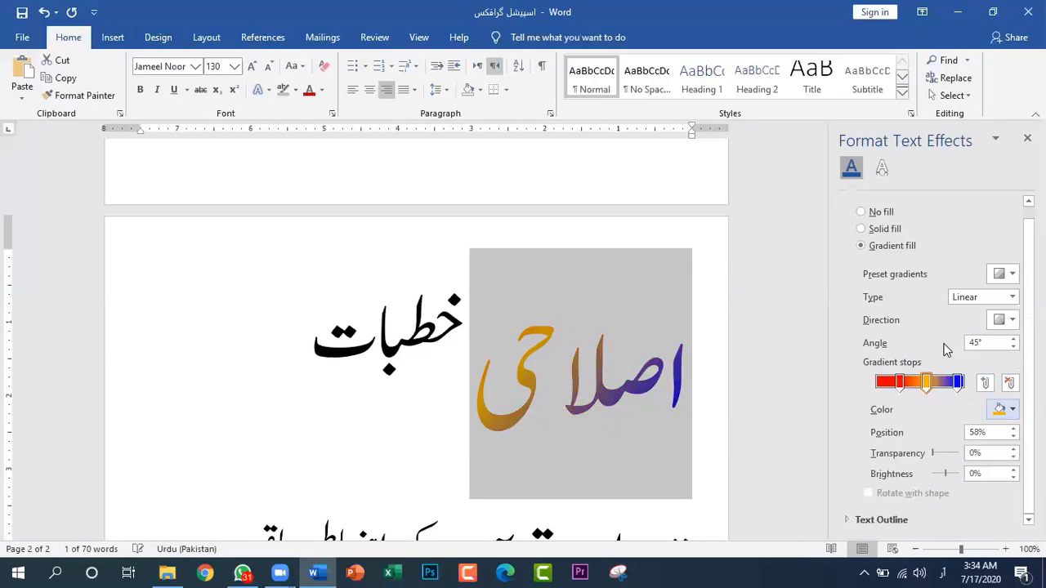
# Reposition the orange gradient stop to 55% and shift the red stop slightly towards the start of the gradient
pyautogui.click(927, 383)
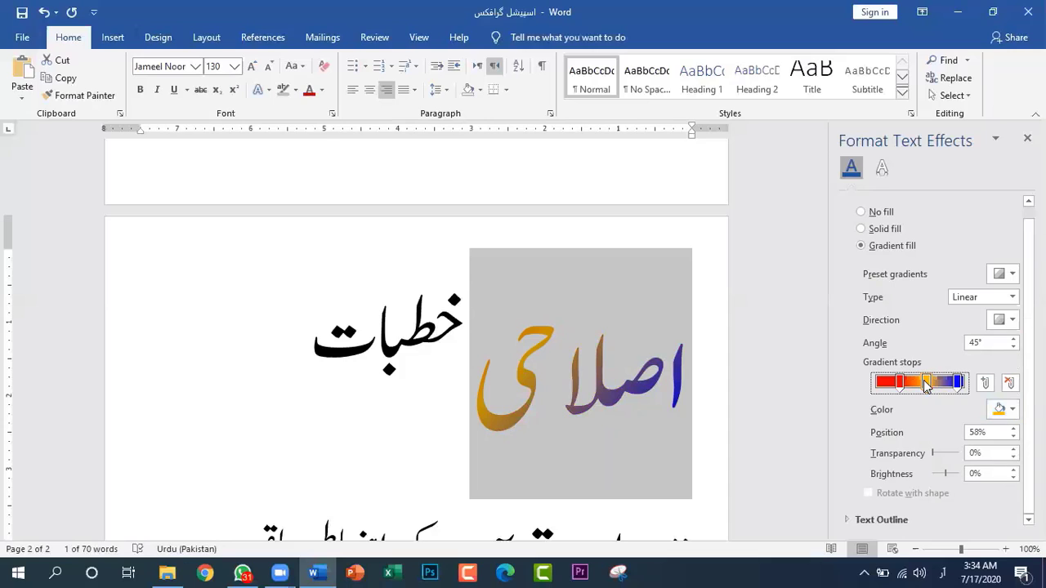
pyautogui.moveTo(927, 383)
pyautogui.mouseDown()
pyautogui.moveTo(877, 384)
pyautogui.moveTo(937, 383)
pyautogui.mouseUp()
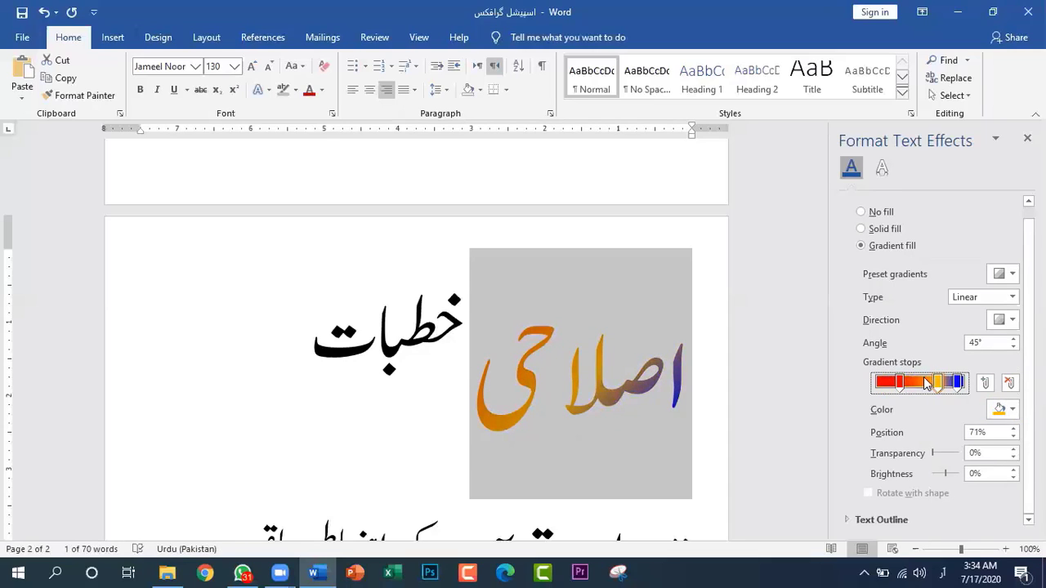
pyautogui.click(901, 383)
pyautogui.moveTo(904, 383)
pyautogui.mouseDown()
pyautogui.moveTo(893, 386)
pyautogui.moveTo(932, 385)
pyautogui.moveTo(922, 387)
pyautogui.mouseUp()
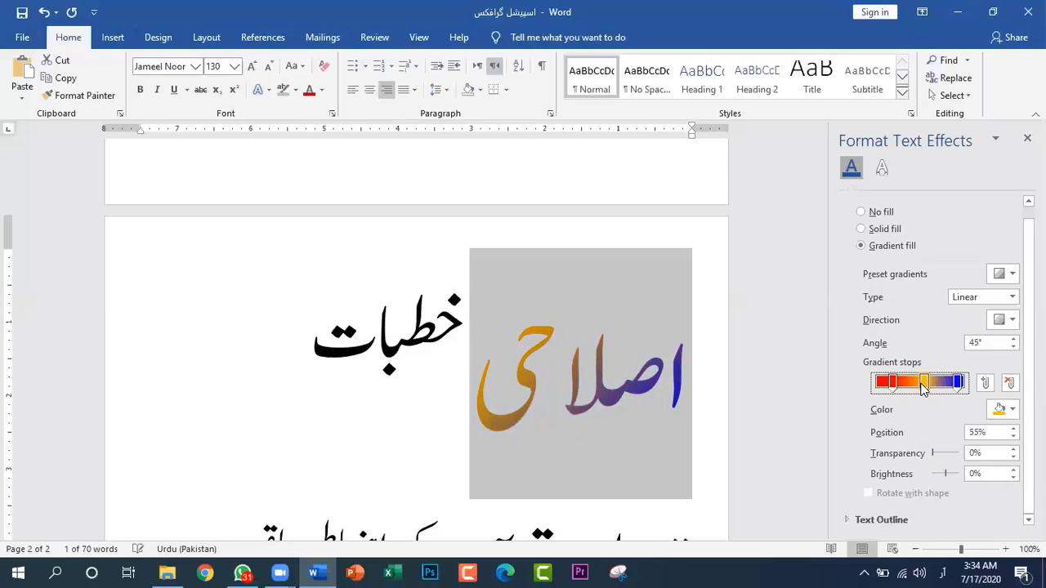
# Apply the From Center gradient variation to "اصلاحی"
pyautogui.click(320, 90)
pyautogui.moveTo(375, 296)
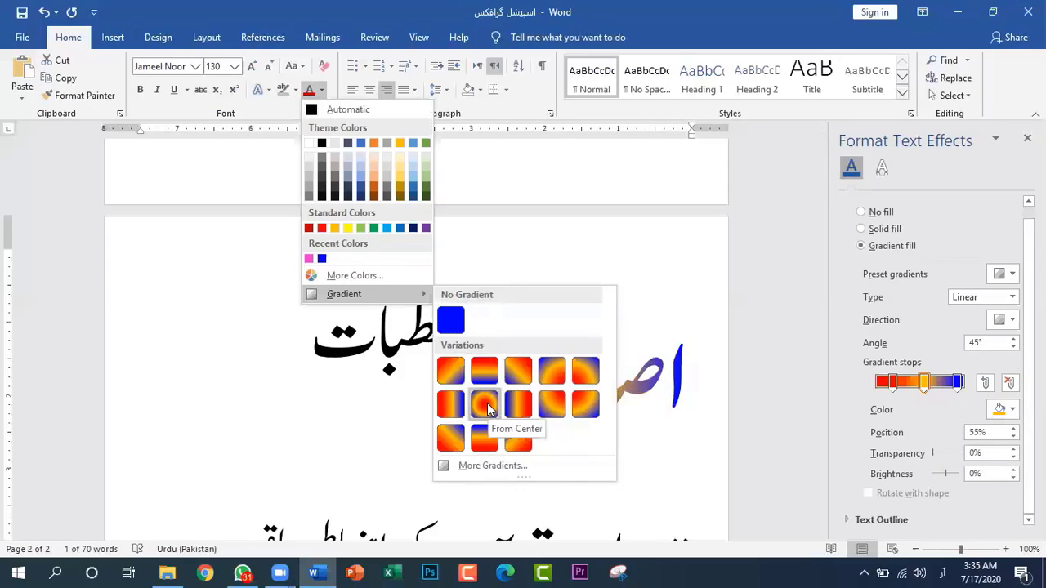
pyautogui.click(487, 407)
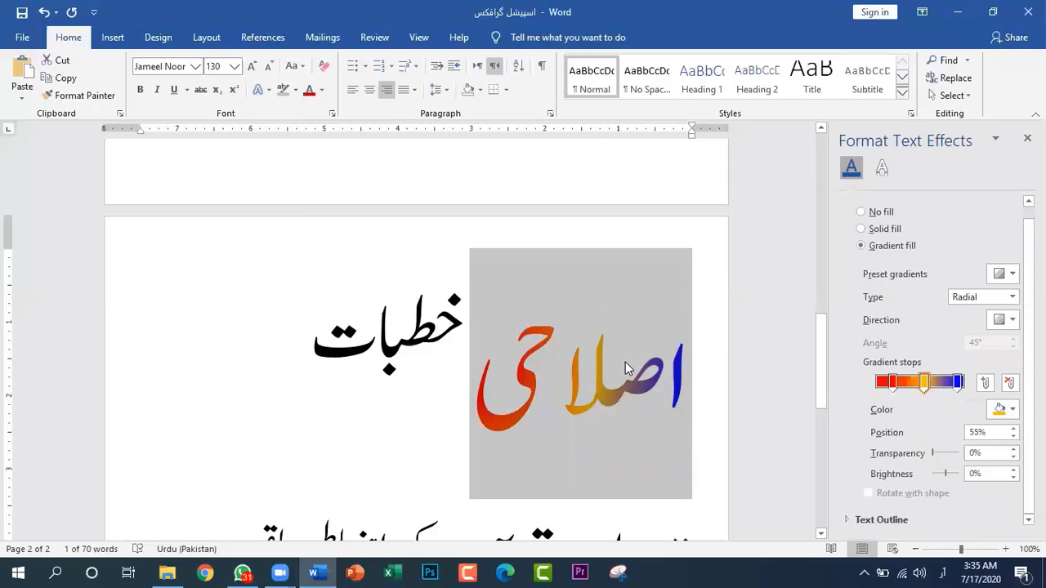
# Apply the linear gradient variation at 0° to "اصلاحی", running from red on the left to blue on the right
pyautogui.click(323, 92)
pyautogui.moveTo(378, 290)
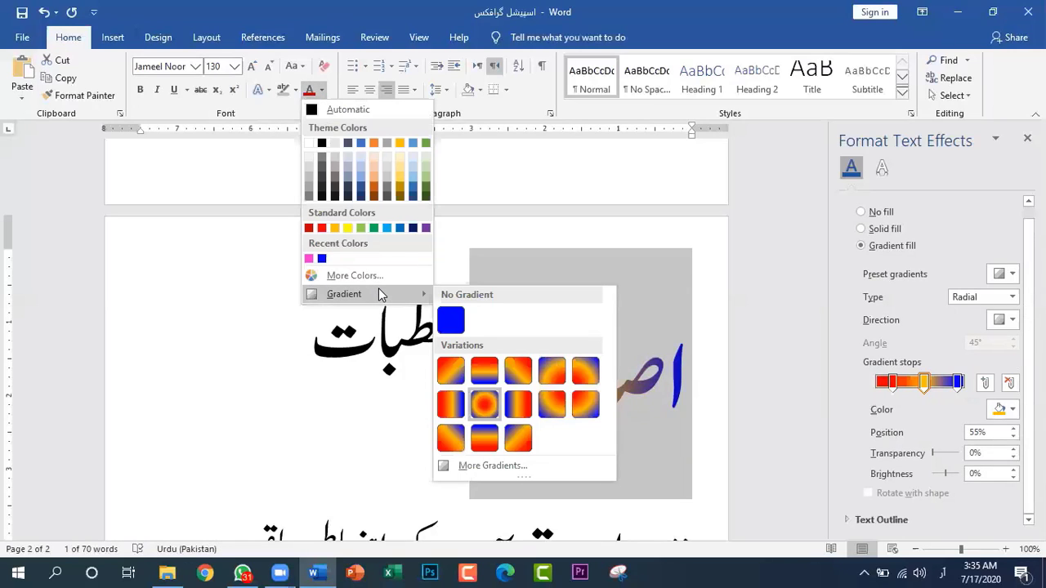
pyautogui.click(453, 402)
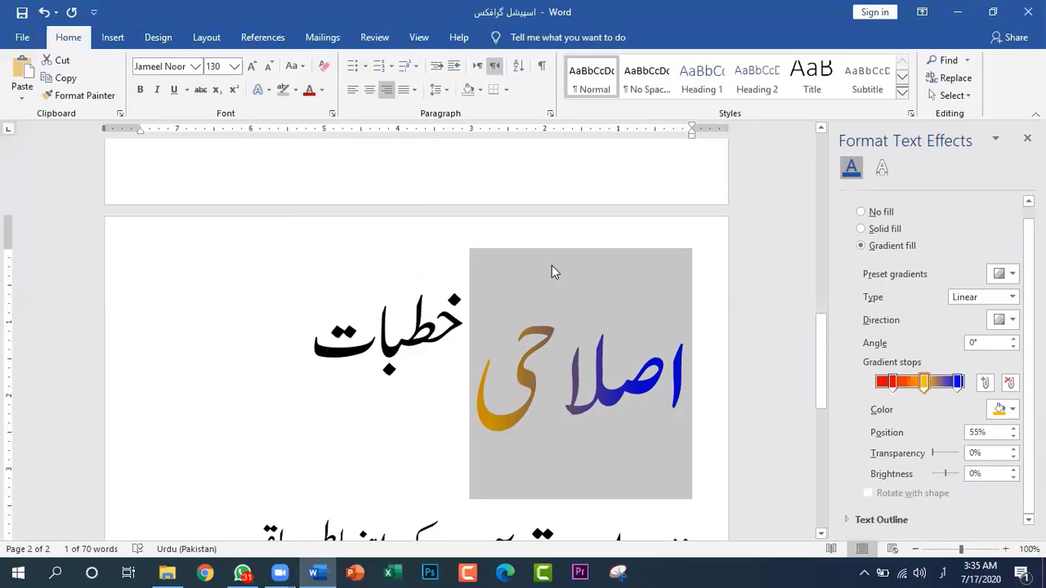
# Set the middle gradient stop at 55% to the theme green darkened by 25%
pyautogui.click(926, 382)
pyautogui.click(1012, 410)
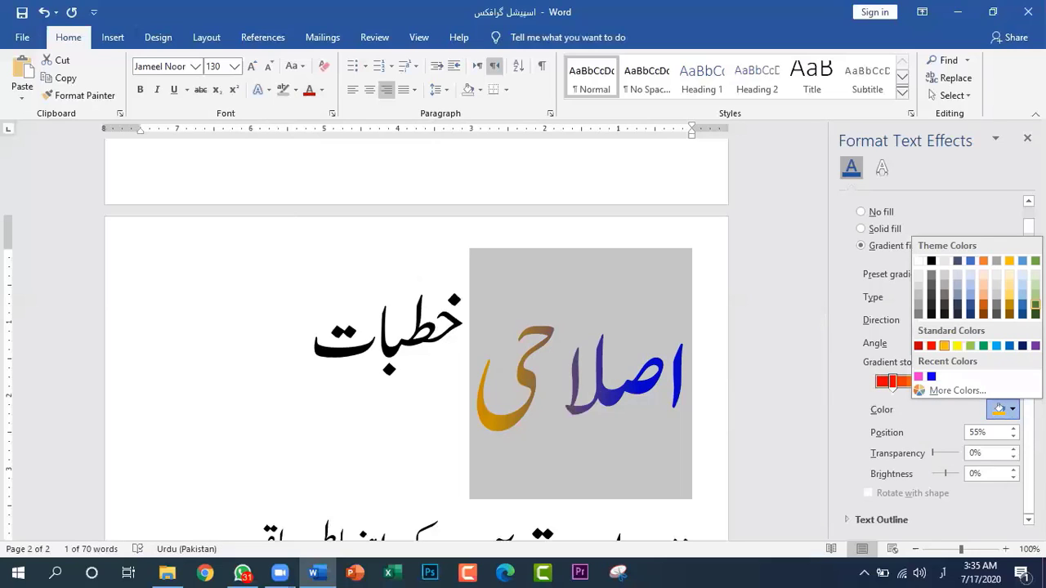
pyautogui.click(1035, 304)
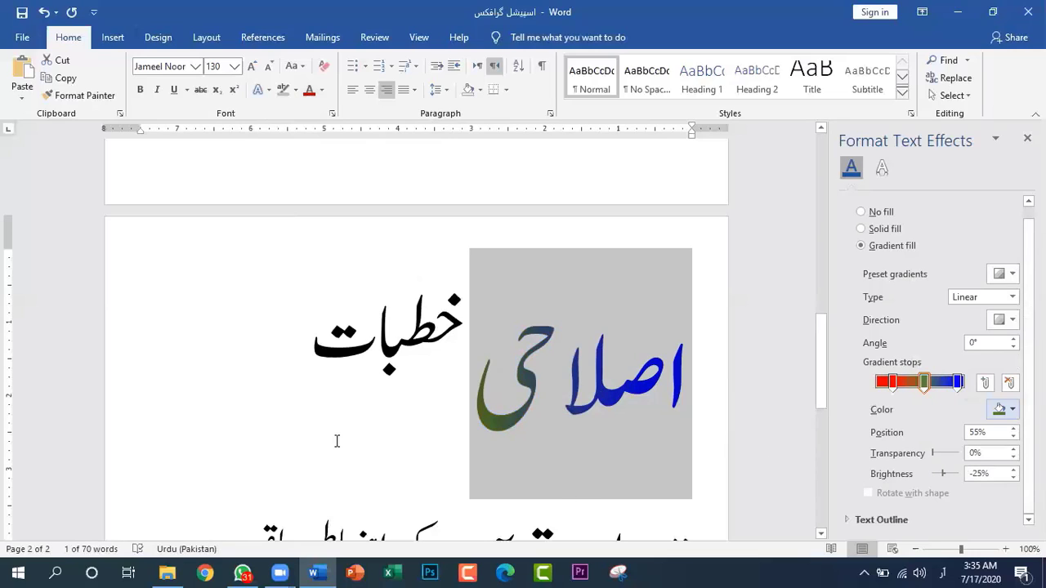
# Reselect "اصلاحی" and adjust its gradient stops, moving the red stop to 37% and the blue stop inward from the end
pyautogui.click(424, 418)
pyautogui.moveTo(654, 392); pyautogui.dragTo(712, 389)
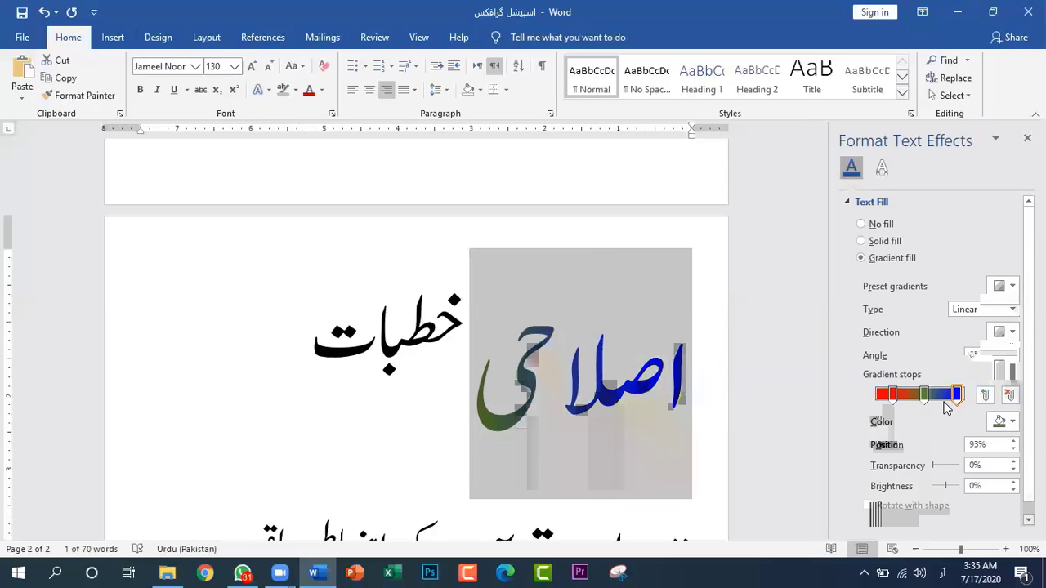
pyautogui.moveTo(891, 400)
pyautogui.mouseDown()
pyautogui.moveTo(950, 398)
pyautogui.moveTo(908, 397)
pyautogui.mouseUp()
# Place the insertion point in the empty paragraph below the Arabic line and close the text effects formatting
pyautogui.scroll(-3, 686, 415)
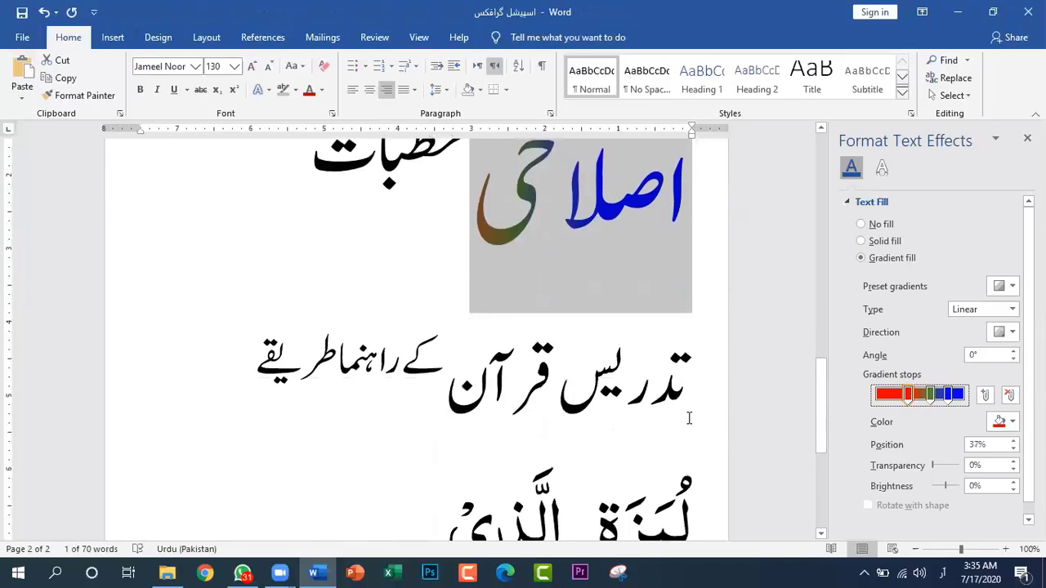
pyautogui.scroll(-5, 693, 416)
pyautogui.click(655, 343)
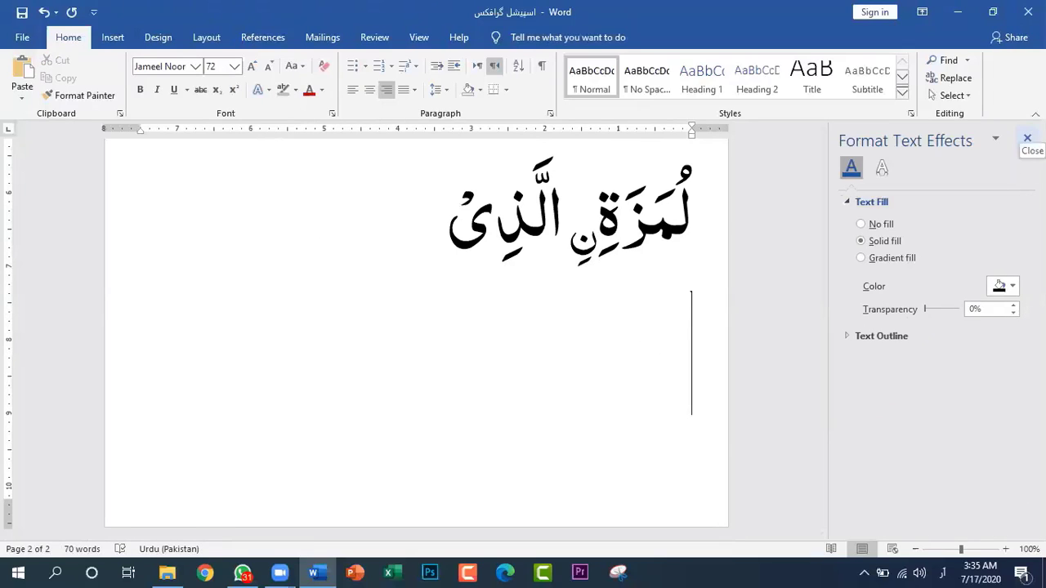
pyautogui.click(1027, 139)
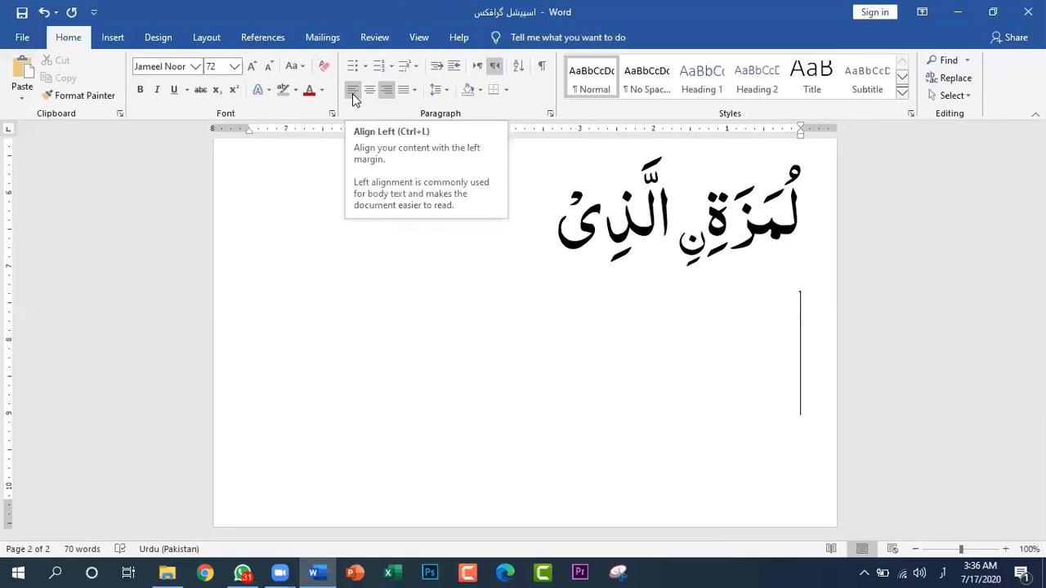
# Set the empty paragraph to left-to-right direction with right alignment and enter "گھدن" in it
pyautogui.click(479, 69)
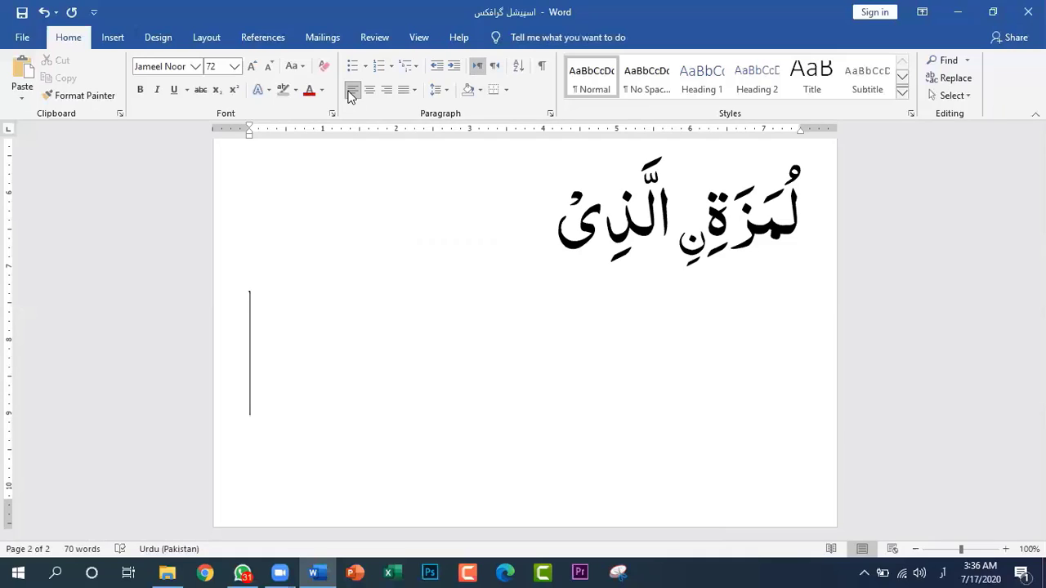
pyautogui.click(387, 90)
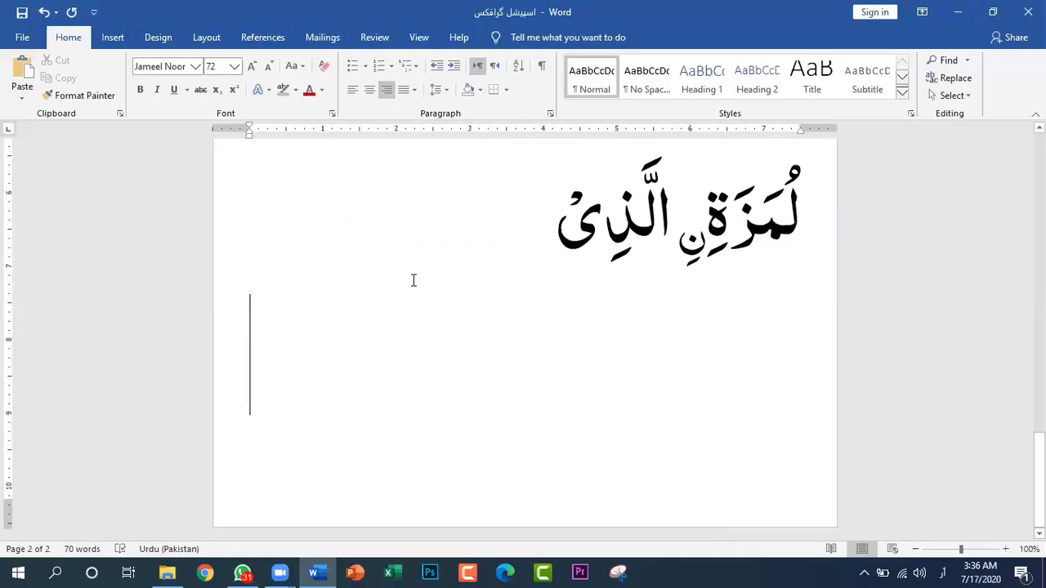
pyautogui.write('گھدن')
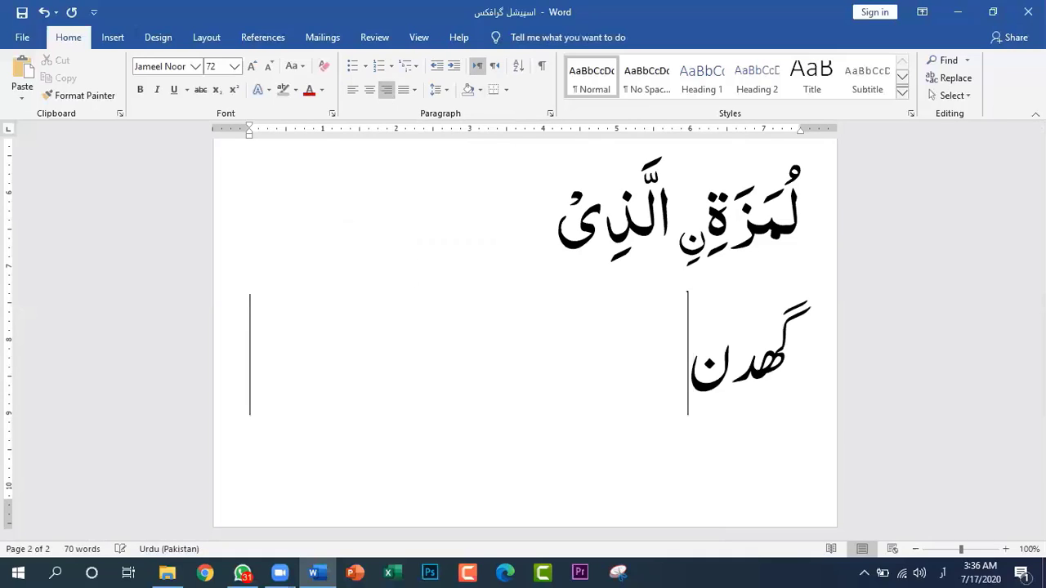
# Delete the sample text "گھدن" and align the empty paragraph left
pyautogui.press('BackSpace')
pyautogui.press('BackSpace')
pyautogui.press('BackSpace')
pyautogui.press('BackSpace')
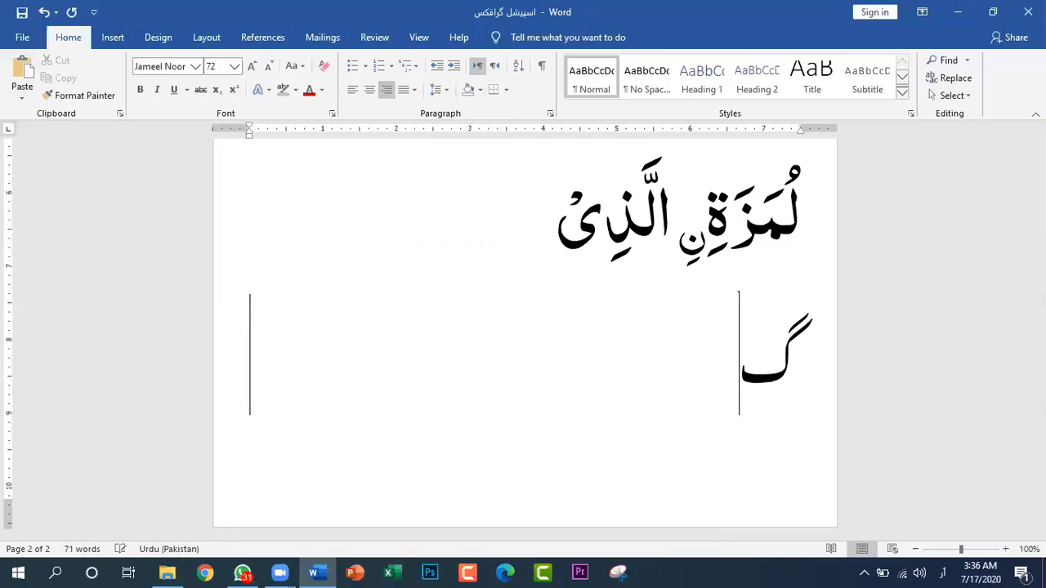
pyautogui.click(352, 91)
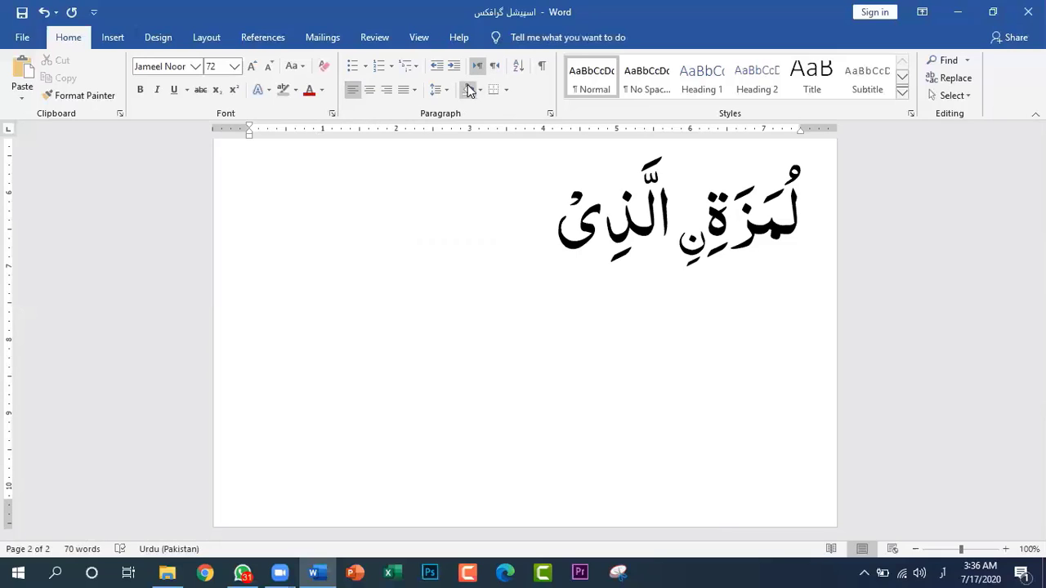
# Set the empty paragraph below the Arabic line to right-to-left direction with left alignment and enter the sample text "دفتےتےگ"
pyautogui.click(494, 67)
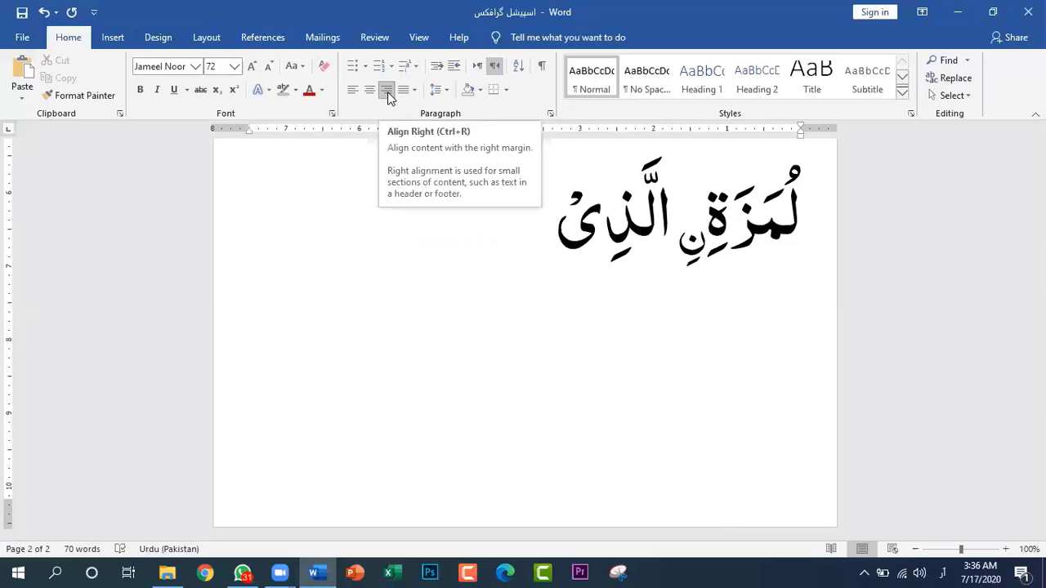
pyautogui.click(353, 92)
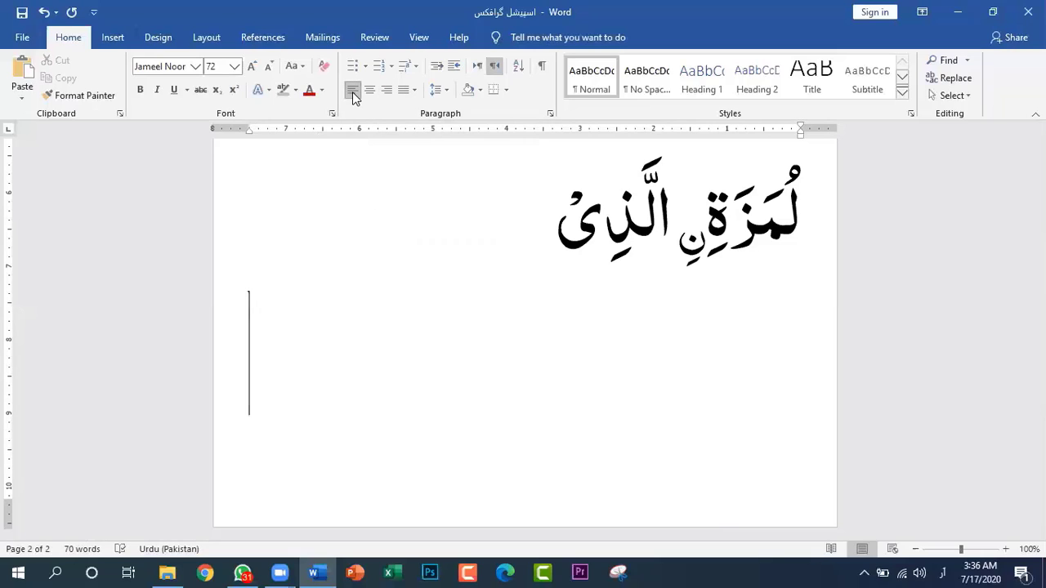
pyautogui.write('رفتےتےگھھ')
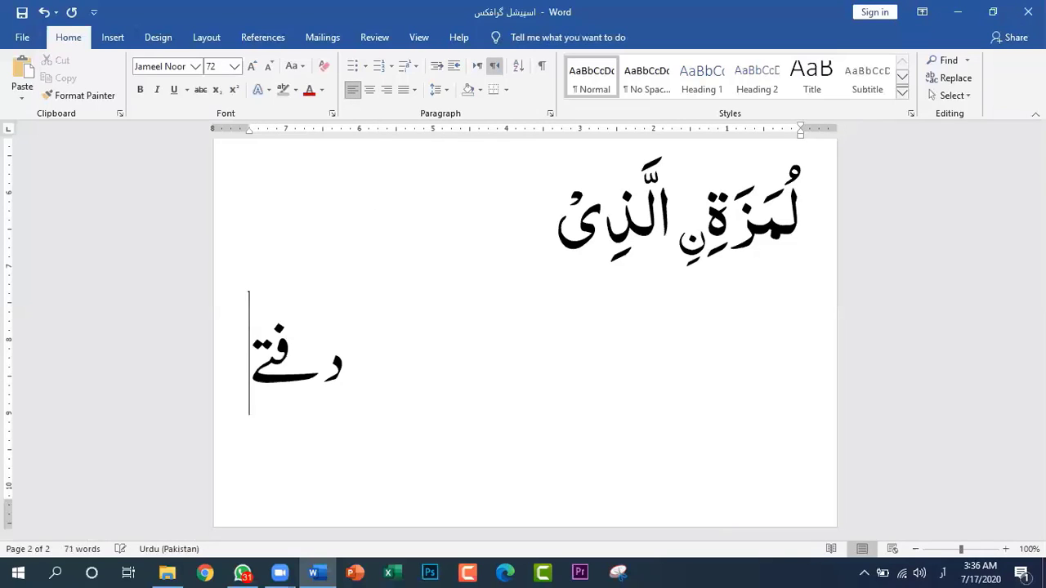
# Delete the sample text, try the left and centre alignments, and align the empty paragraph right
pyautogui.press('BackSpace')
pyautogui.press('BackSpace')
pyautogui.press('BackSpace')
pyautogui.press('BackSpace')
pyautogui.press('BackSpace')
pyautogui.press('BackSpace')
pyautogui.press('BackSpace')
pyautogui.press('BackSpace')
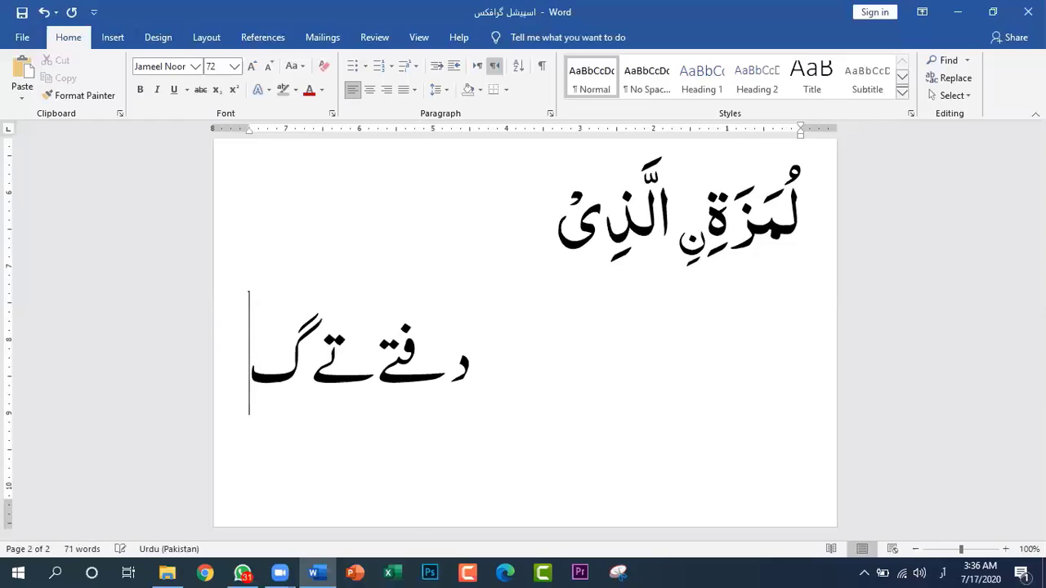
pyautogui.press('BackSpace')
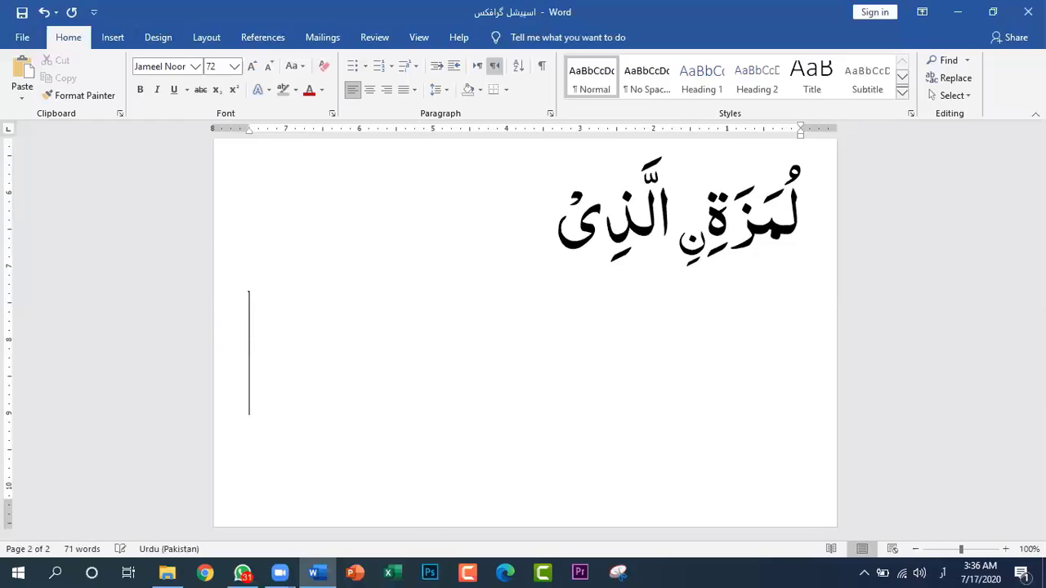
pyautogui.click(387, 89)
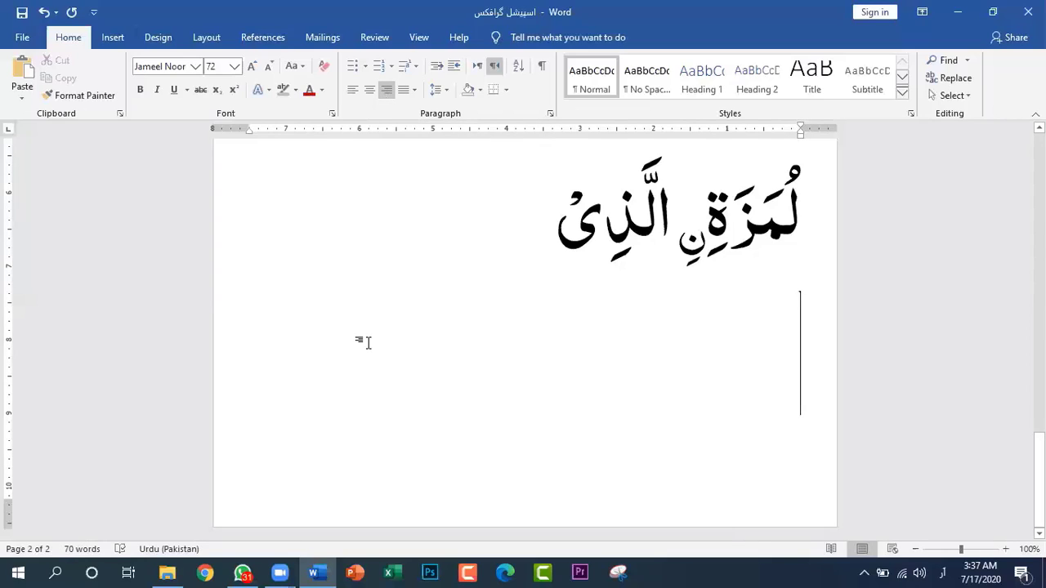
pyautogui.click(350, 96)
pyautogui.click(369, 90)
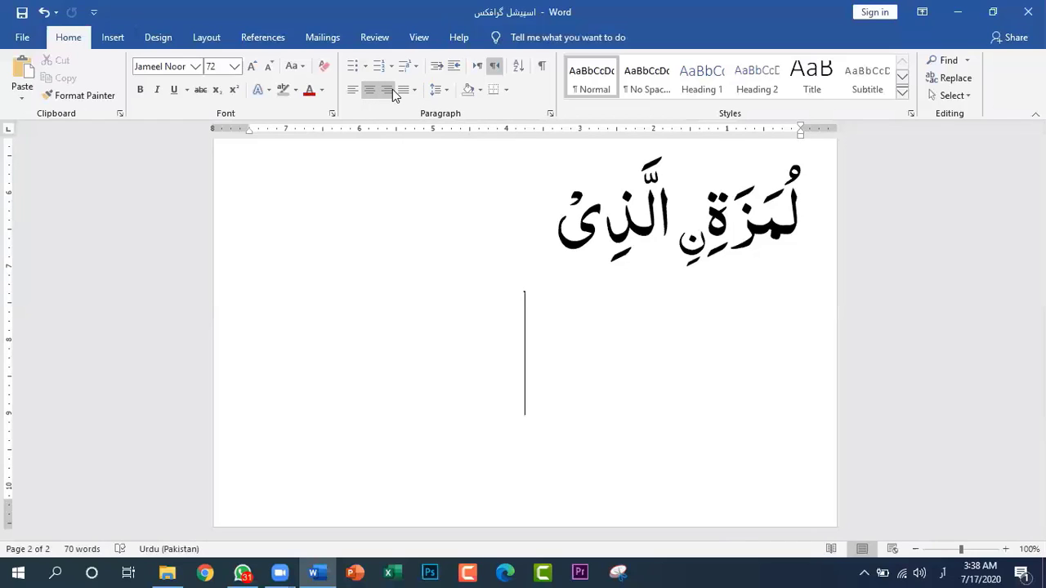
pyautogui.click(389, 92)
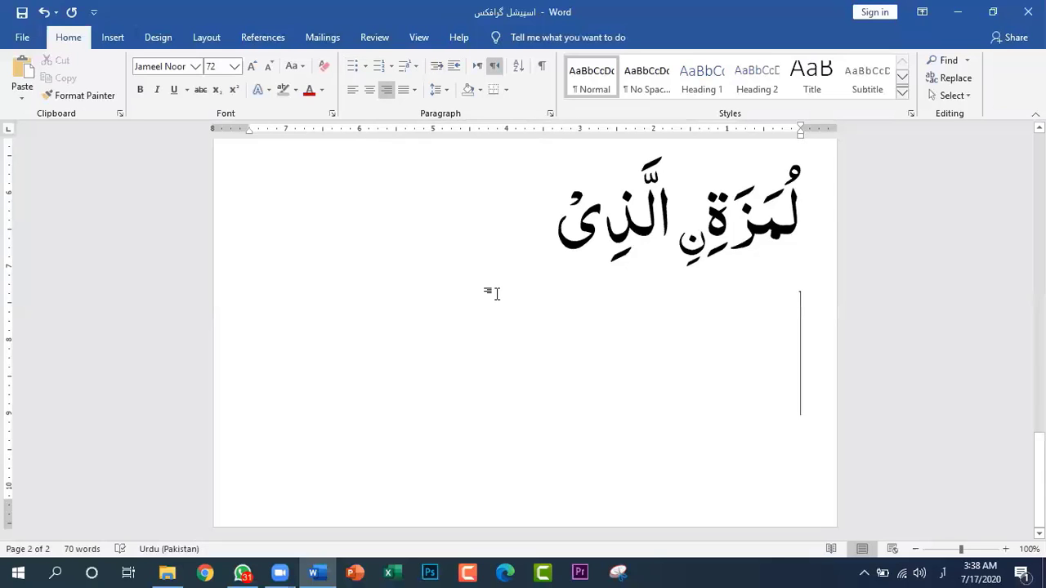
# Add the line "کلمہ کی تین قسمیں ہیں" below the solar system paragraph on page 1 and start a new paragraph after it
pyautogui.scroll(10, 492, 292)
pyautogui.scroll(10, 493, 292)
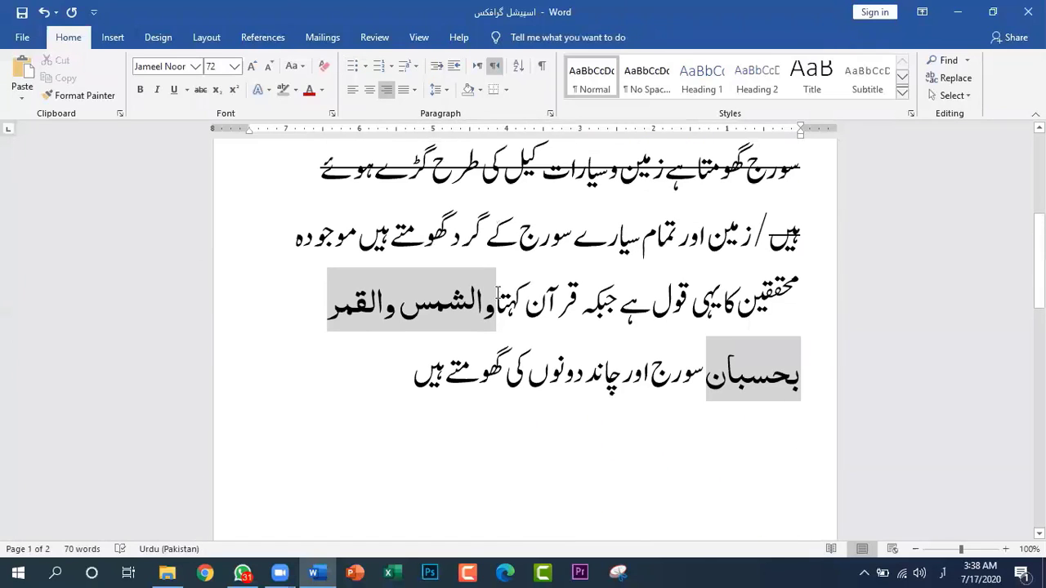
pyautogui.scroll(2, 497, 291)
pyautogui.scroll(-8, 497, 291)
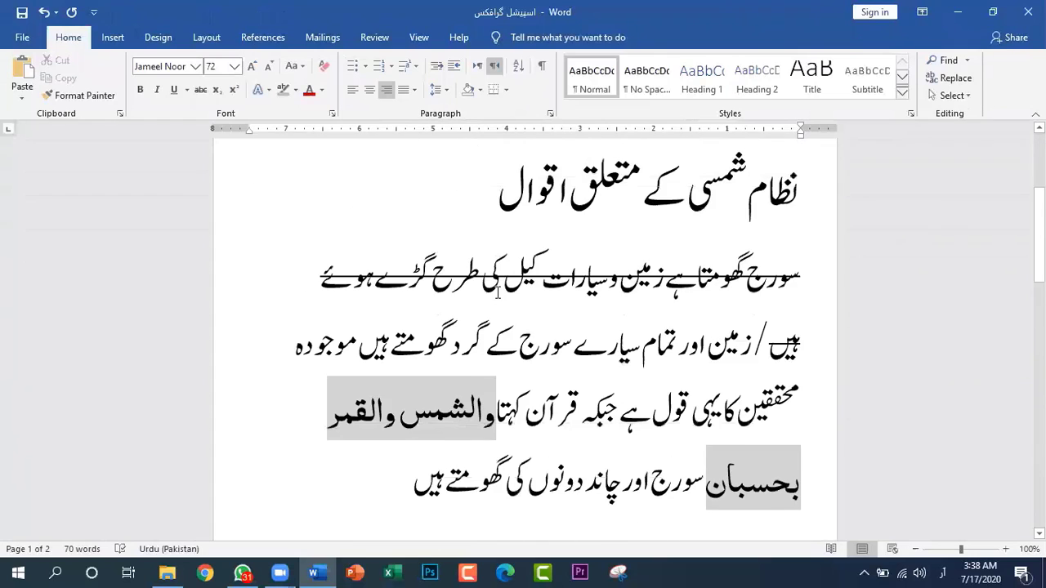
pyautogui.scroll(-1, 492, 292)
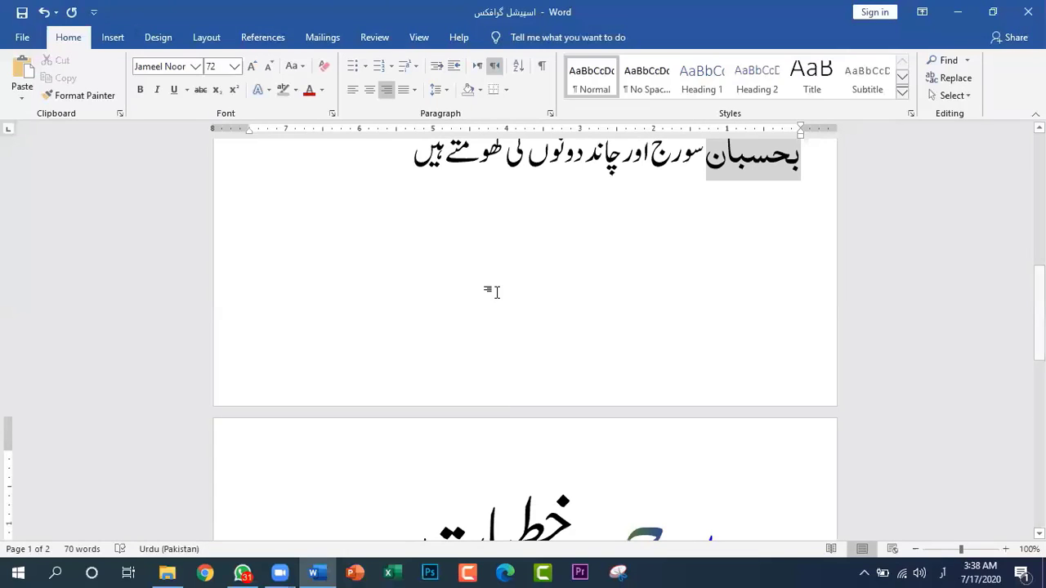
pyautogui.click(734, 252)
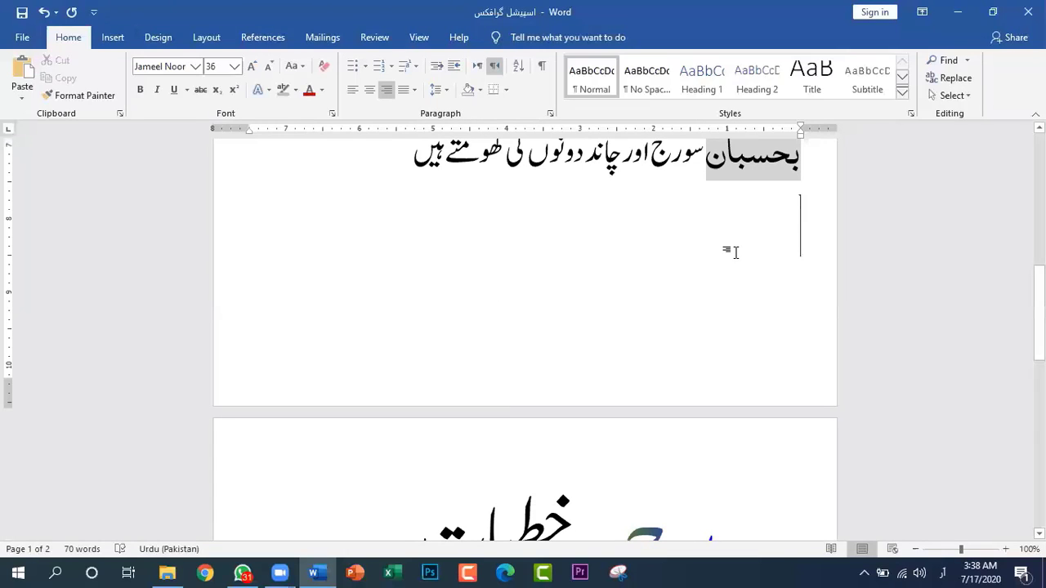
pyautogui.write('کل')
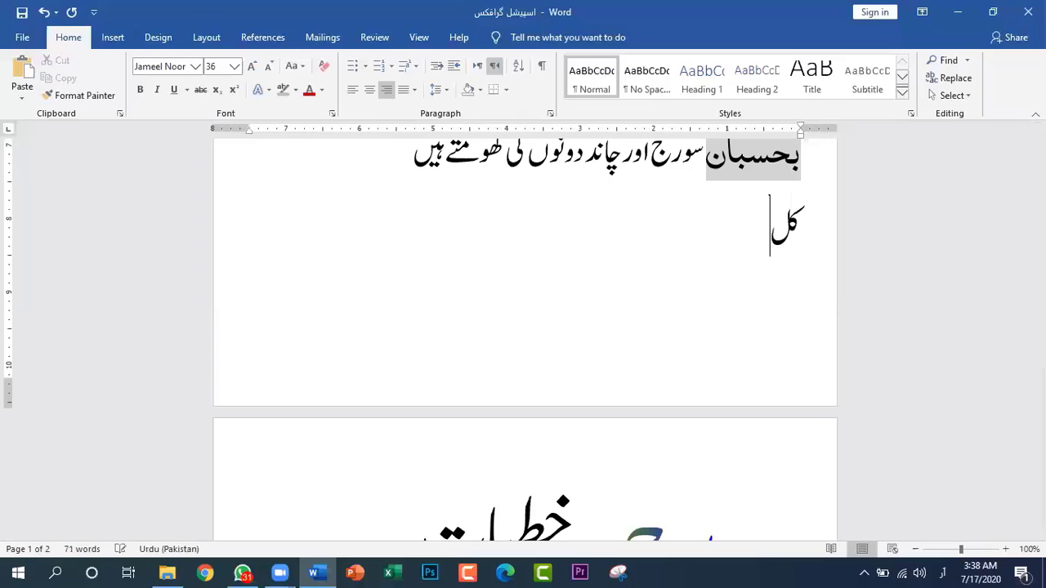
pyautogui.write('مہ کی ت')
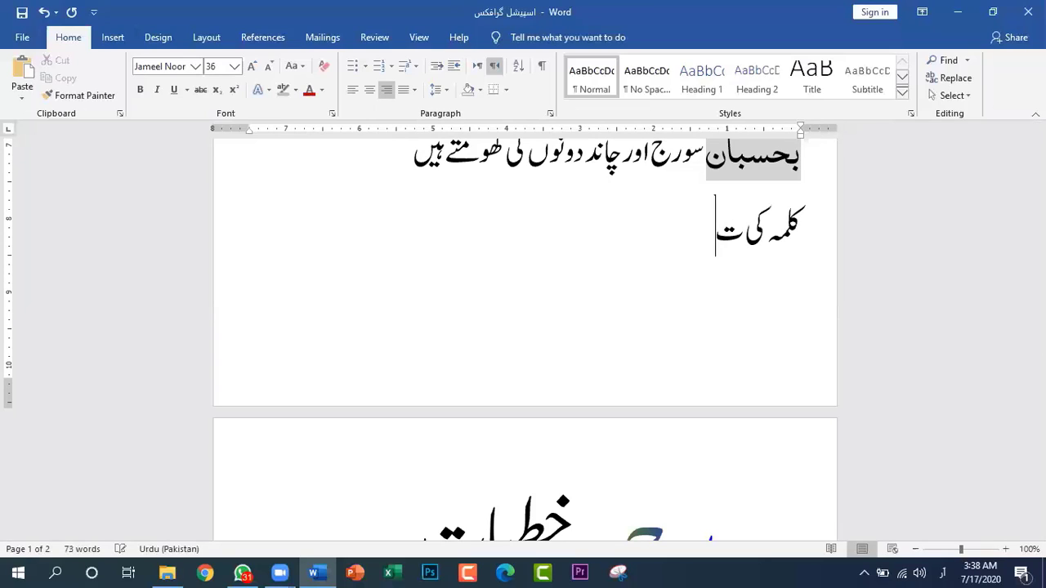
pyautogui.write('ین ق')
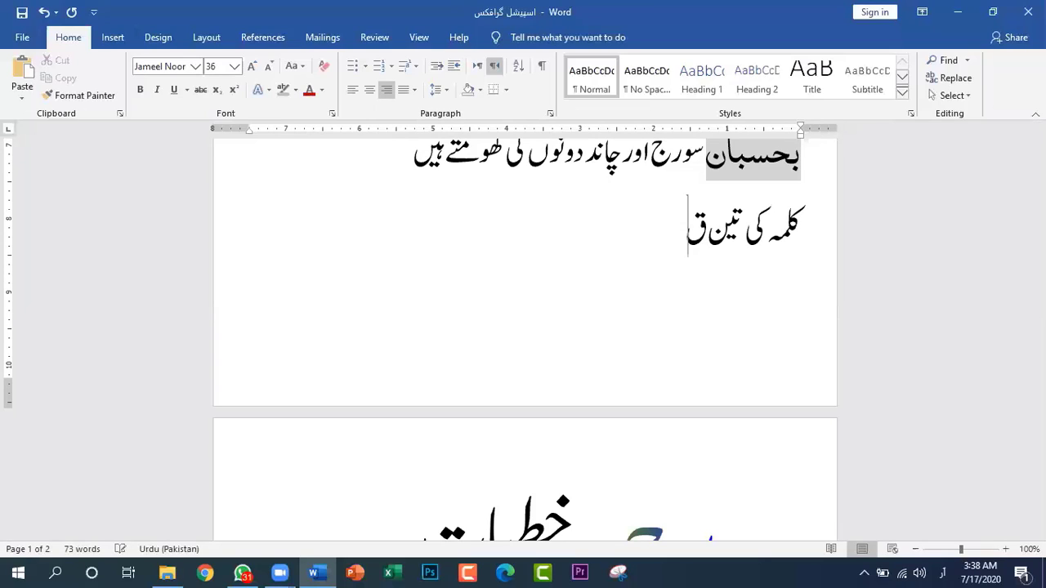
pyautogui.write('سمیں')
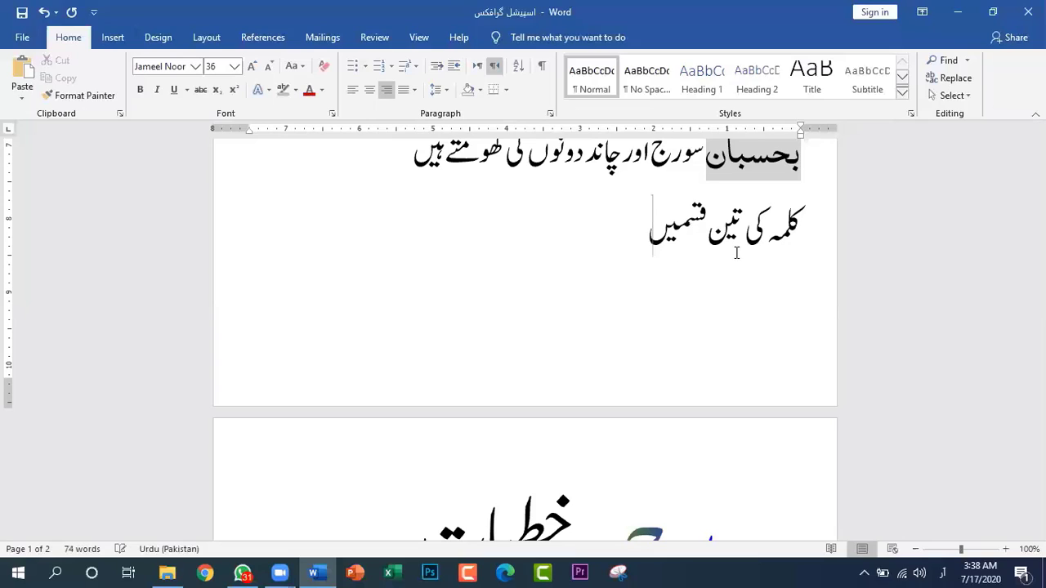
pyautogui.write(' ہیں')
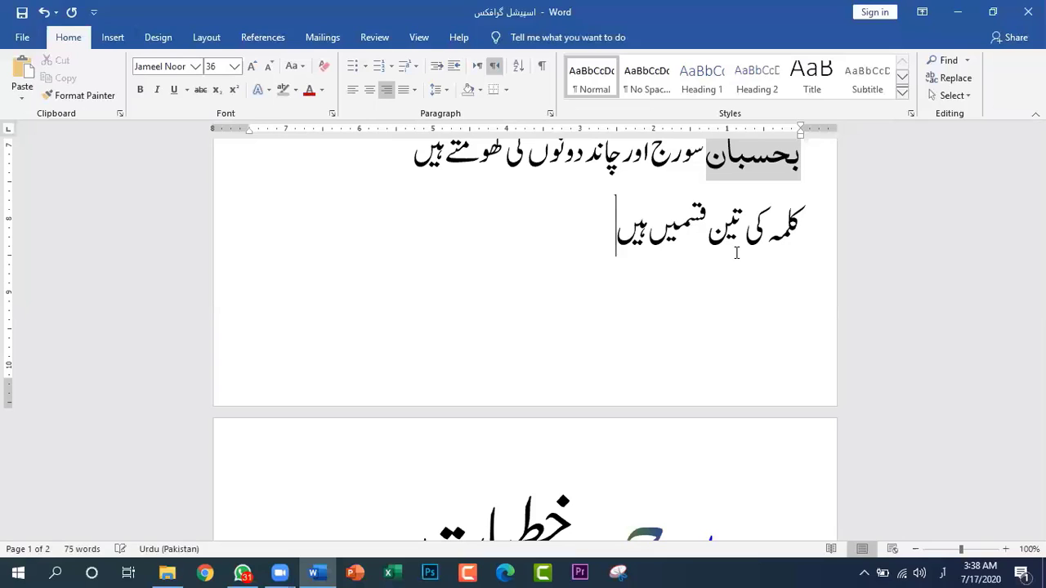
pyautogui.press('Return')
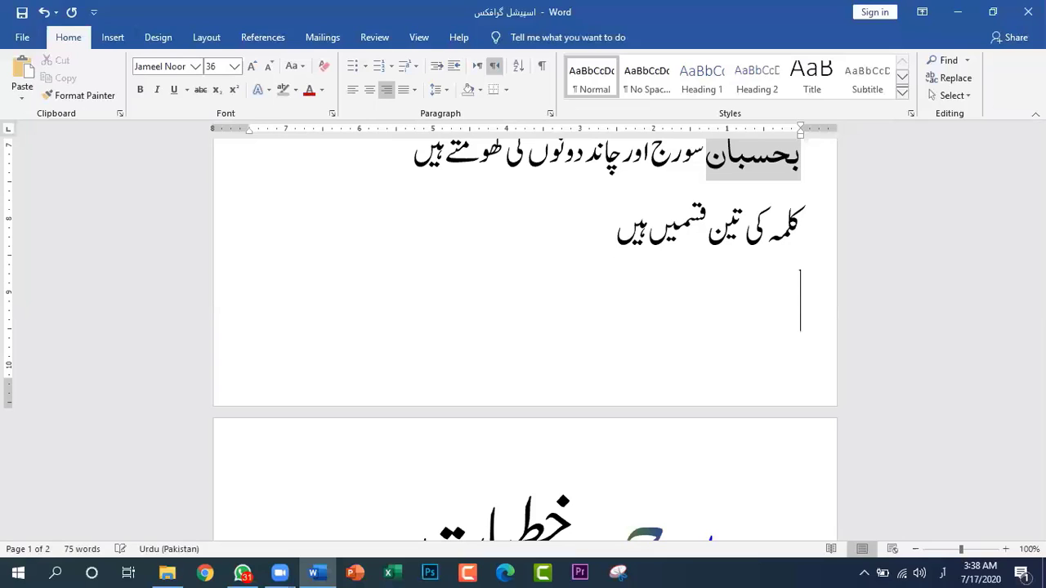
# Create a list with solid round bullets containing the items "اسم", "فعل" and "حرف"
pyautogui.click(365, 67)
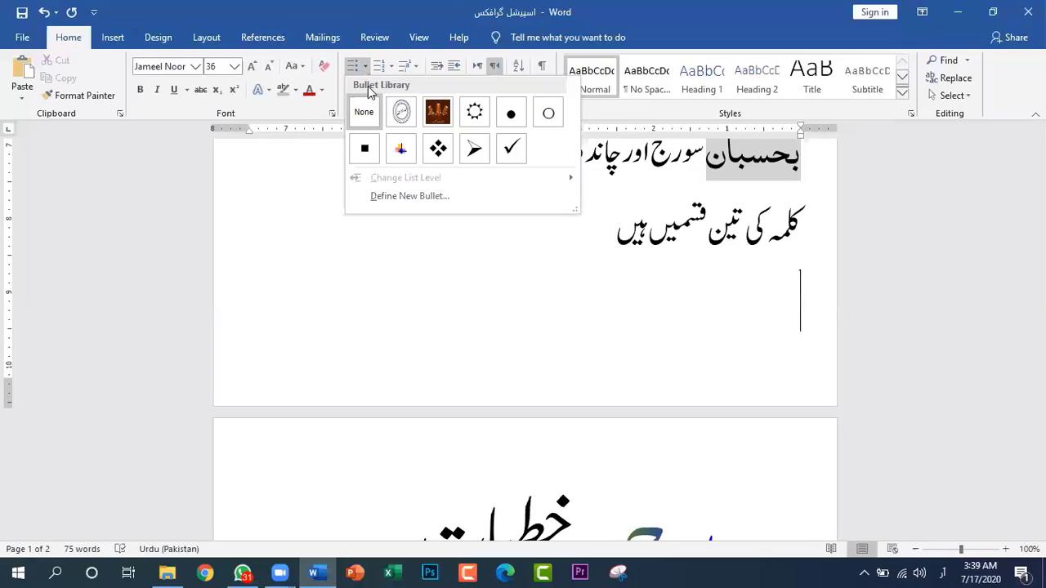
pyautogui.click(510, 116)
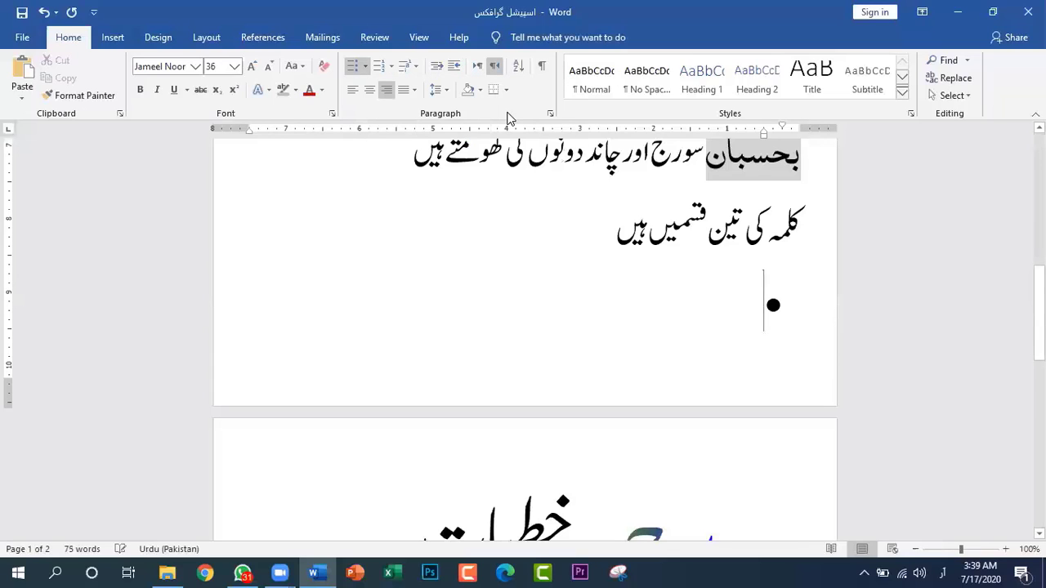
pyautogui.write('اسم')
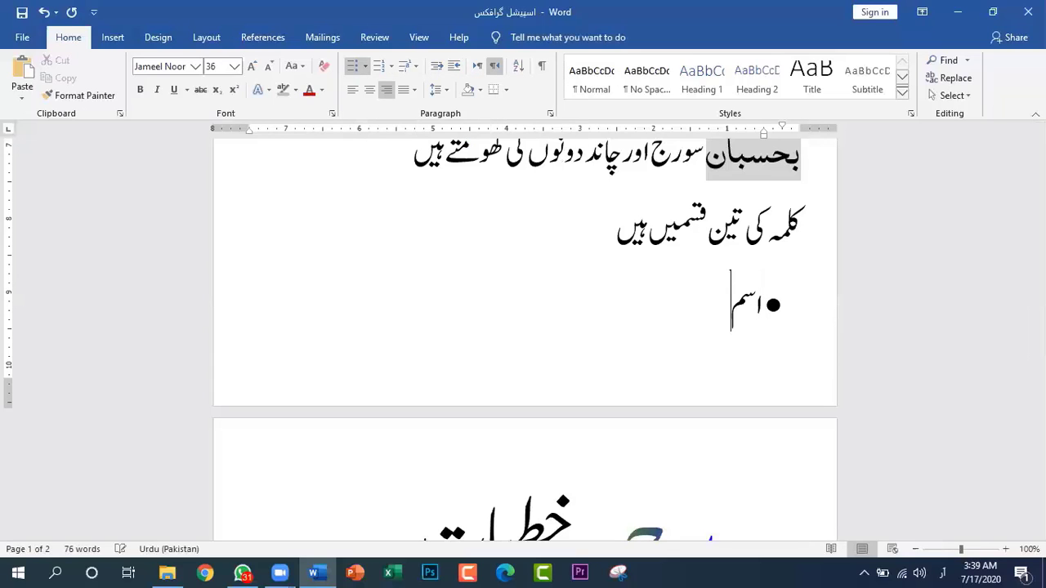
pyautogui.press('Return')
pyautogui.write('فعل')
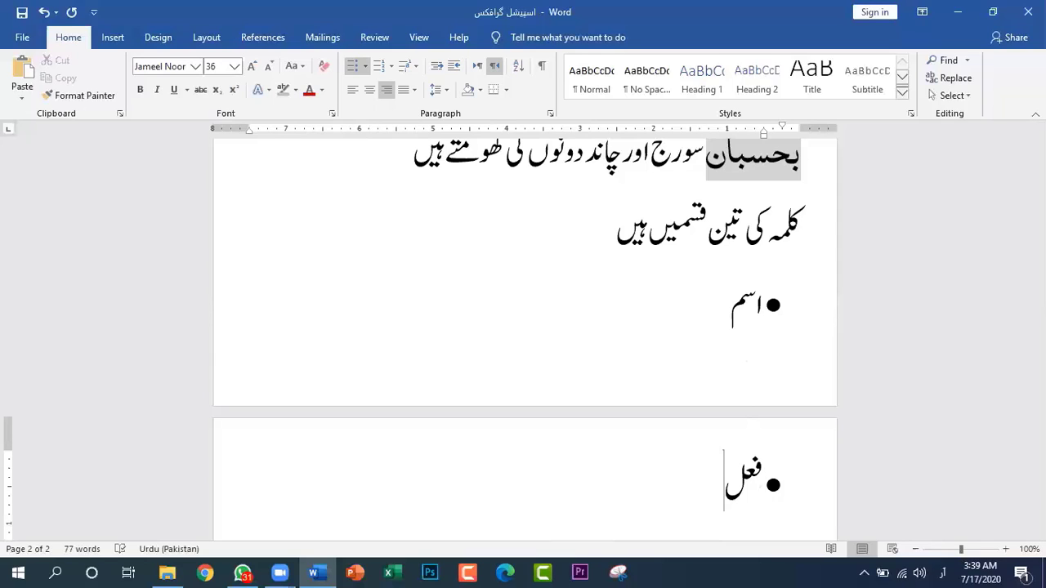
pyautogui.press('Return')
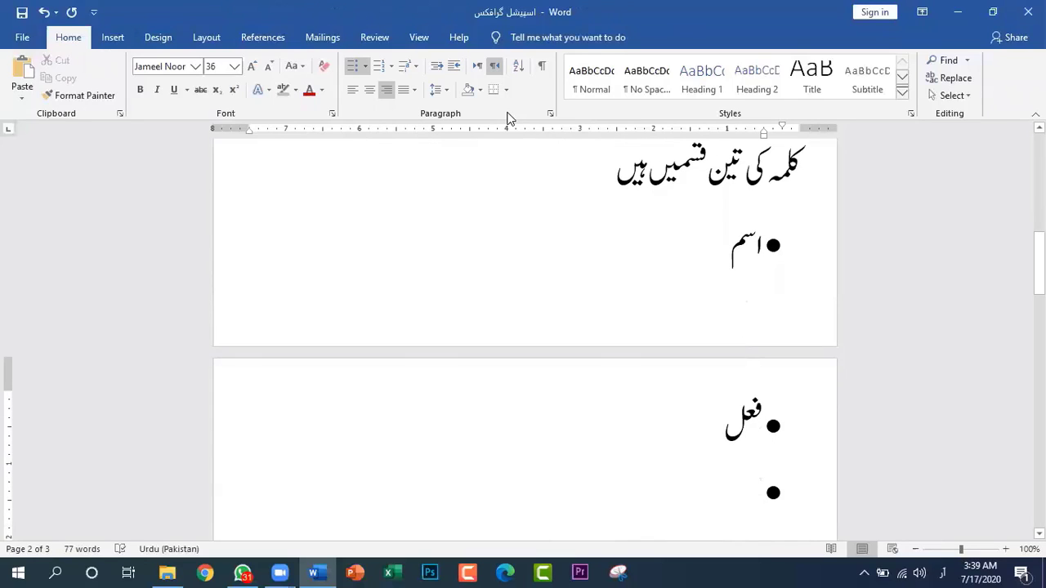
pyautogui.write('حرف')
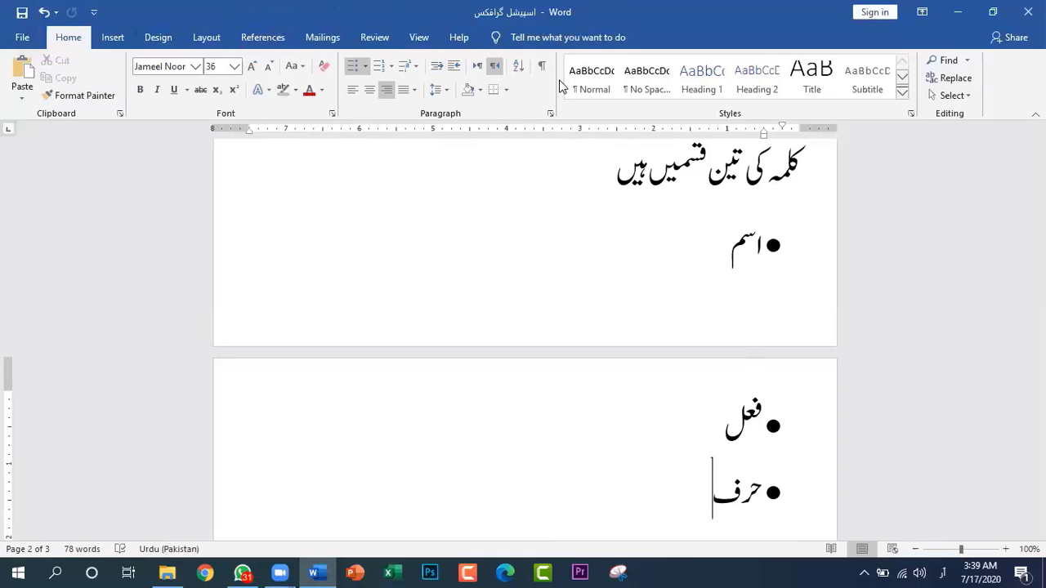
# Select the list items "اسم", "فعل" and "حرف" and begin defining a new symbol bullet for them
pyautogui.moveTo(763, 455); pyautogui.dragTo(734, 477)
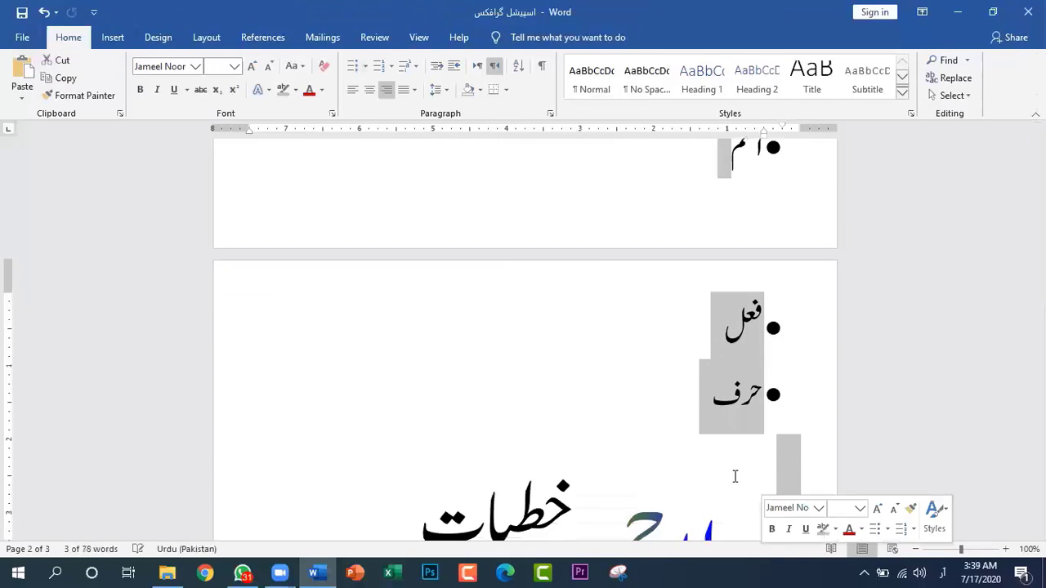
pyautogui.click(717, 421)
pyautogui.scroll(1, 759, 225)
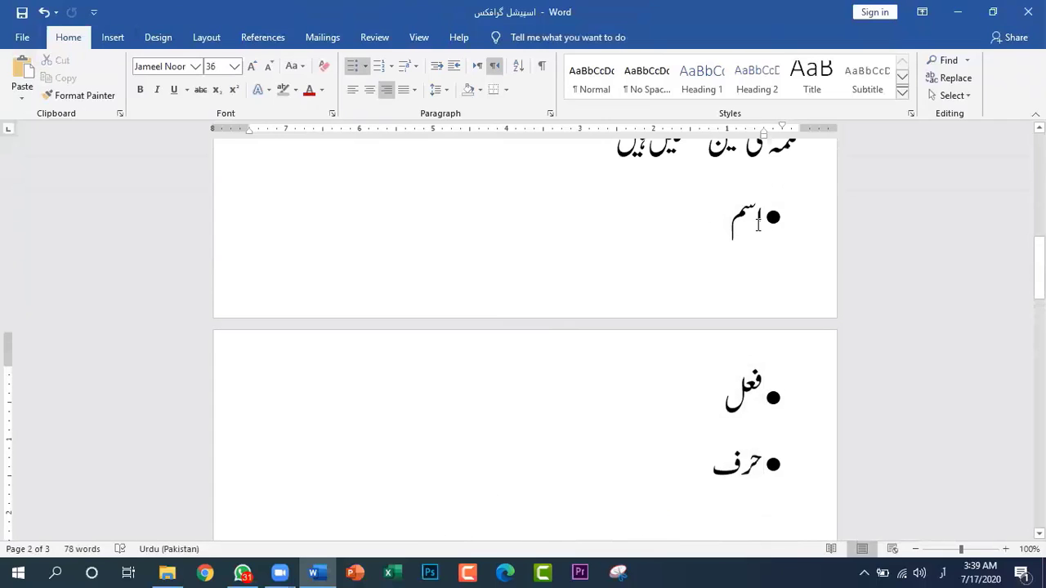
pyautogui.keyDown('shift'); pyautogui.click(758, 225); pyautogui.keyUp('shift')
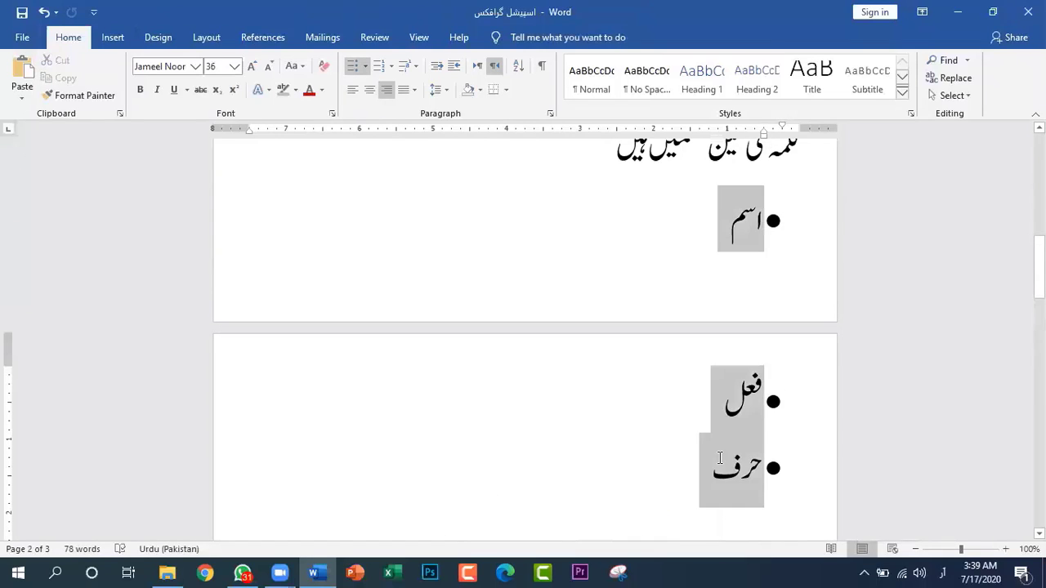
pyautogui.click(364, 70)
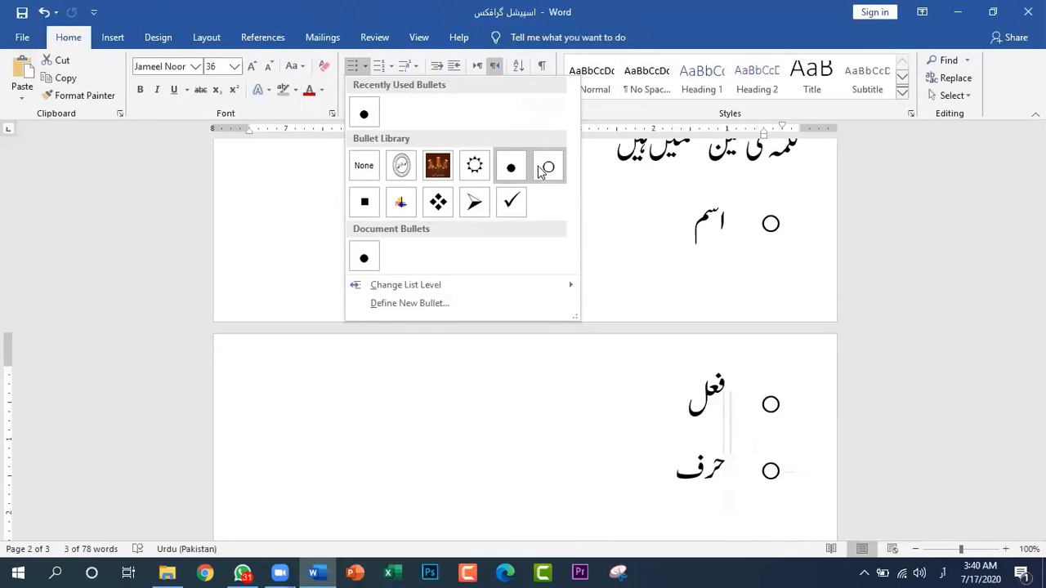
pyautogui.click(415, 306)
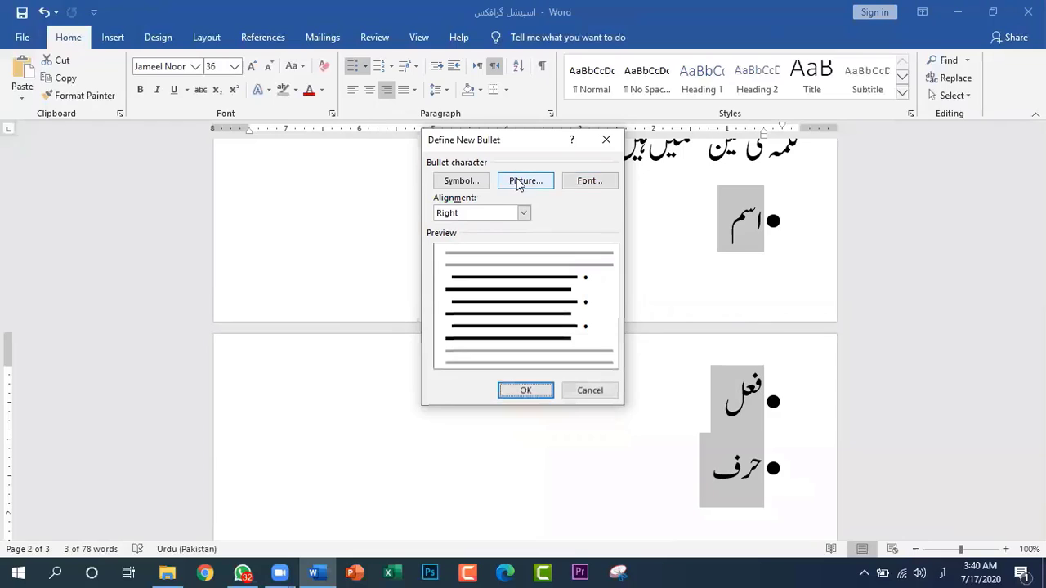
pyautogui.click(469, 186)
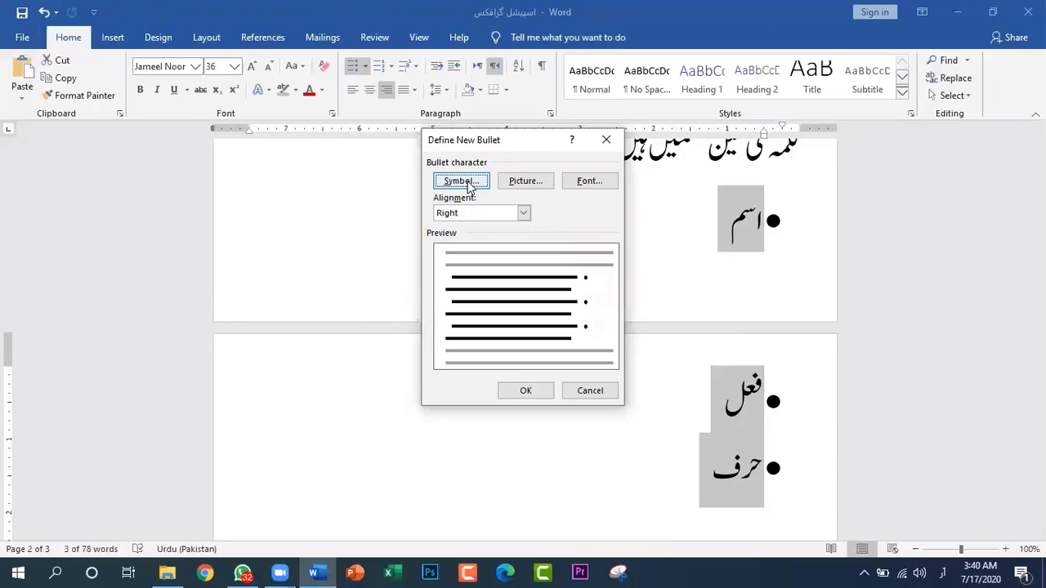
pyautogui.click(469, 186)
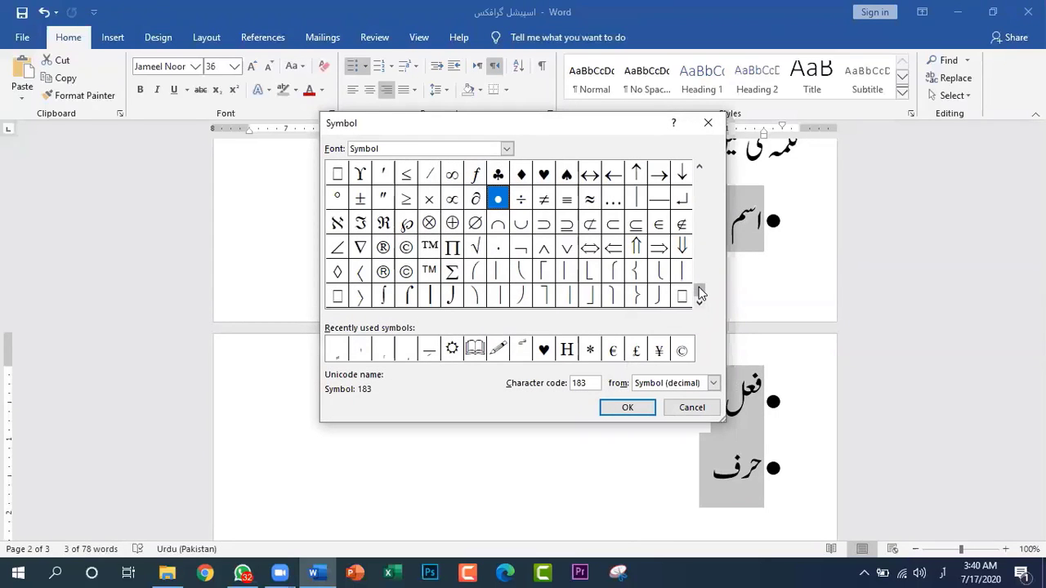
# Choose Θ (character code 81 in the Symbol font) as the new bullet and apply it to the three items
pyautogui.click(699, 169)
pyautogui.click(699, 169)
pyautogui.click(700, 169)
pyautogui.click(699, 169)
pyautogui.click(699, 169)
pyautogui.click(699, 169)
pyautogui.click(699, 169)
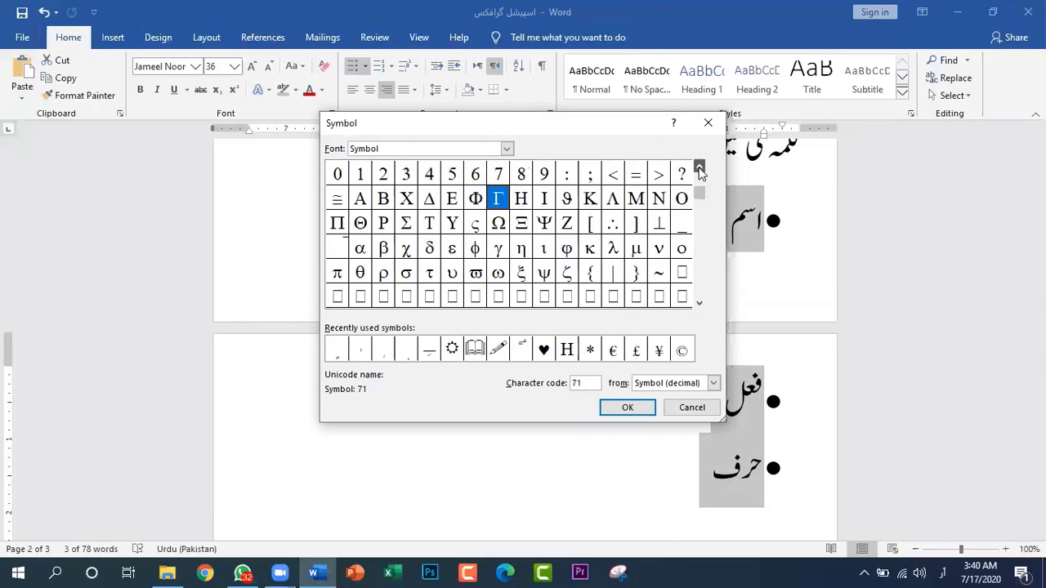
pyautogui.click(699, 169)
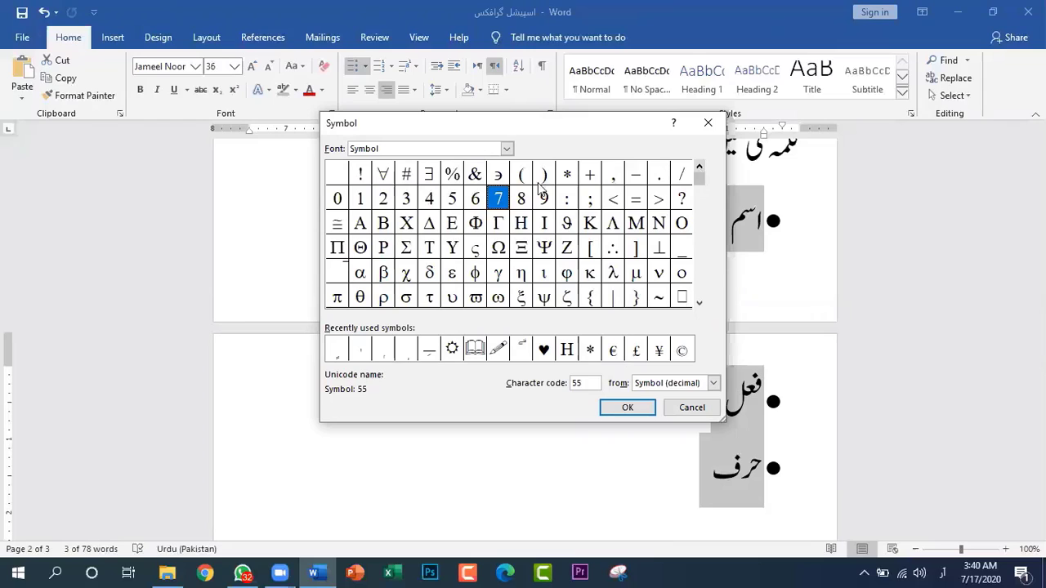
pyautogui.click(700, 305)
pyautogui.click(699, 305)
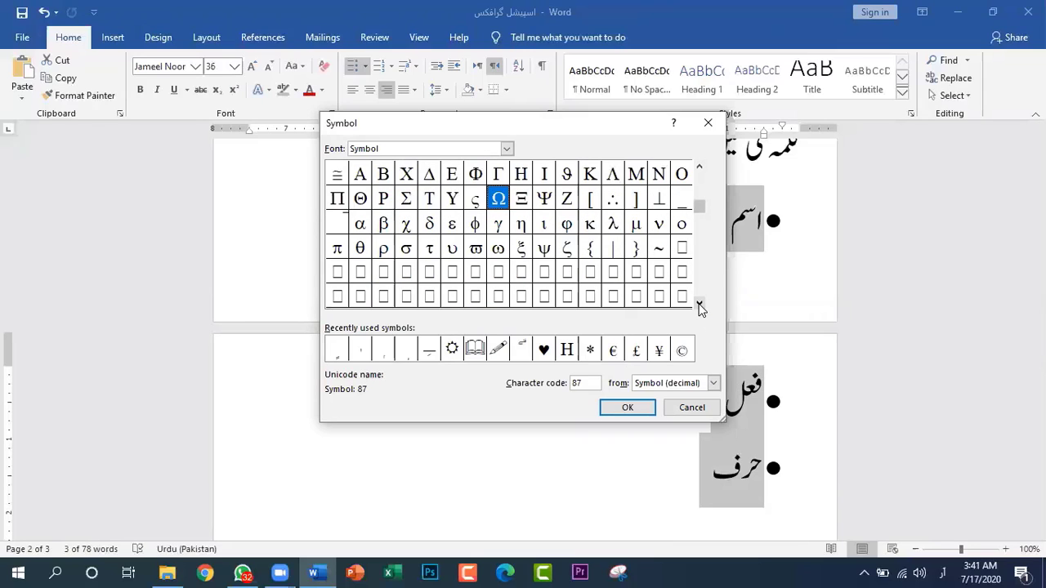
pyautogui.click(361, 200)
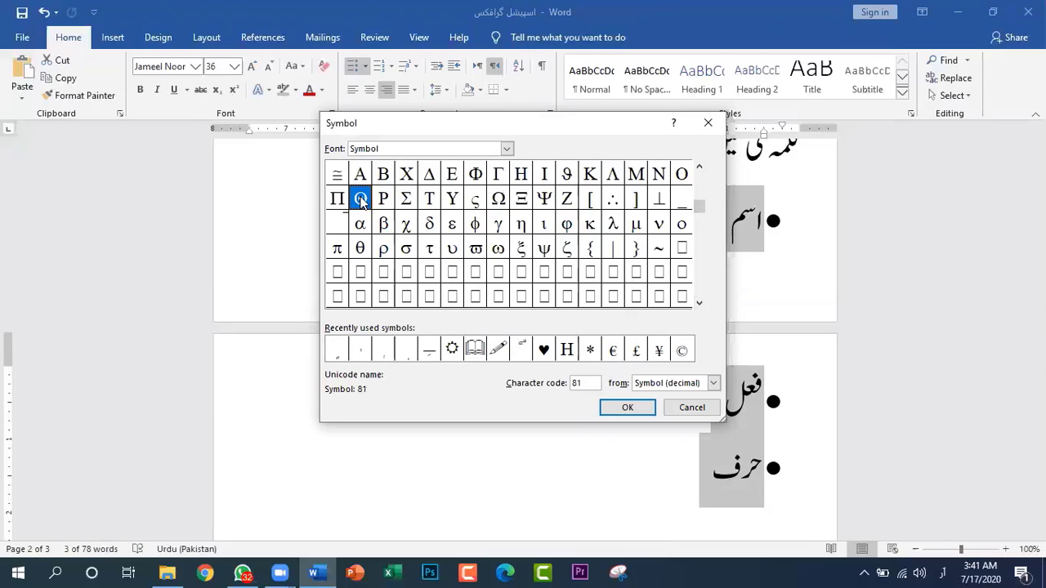
pyautogui.click(642, 408)
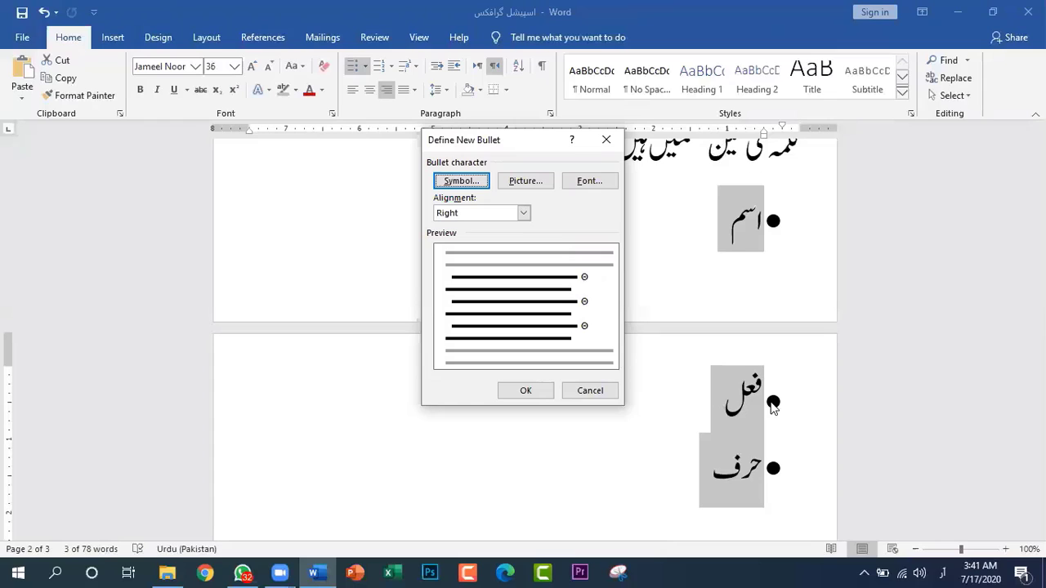
pyautogui.click(527, 390)
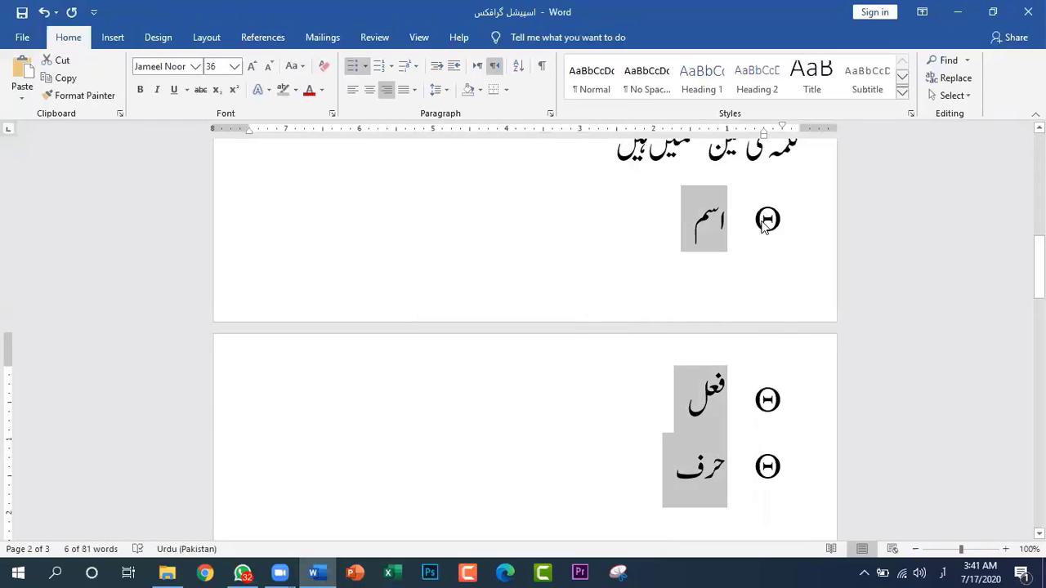
# Begin defining a new picture bullet for the three selected list items
pyautogui.click(365, 69)
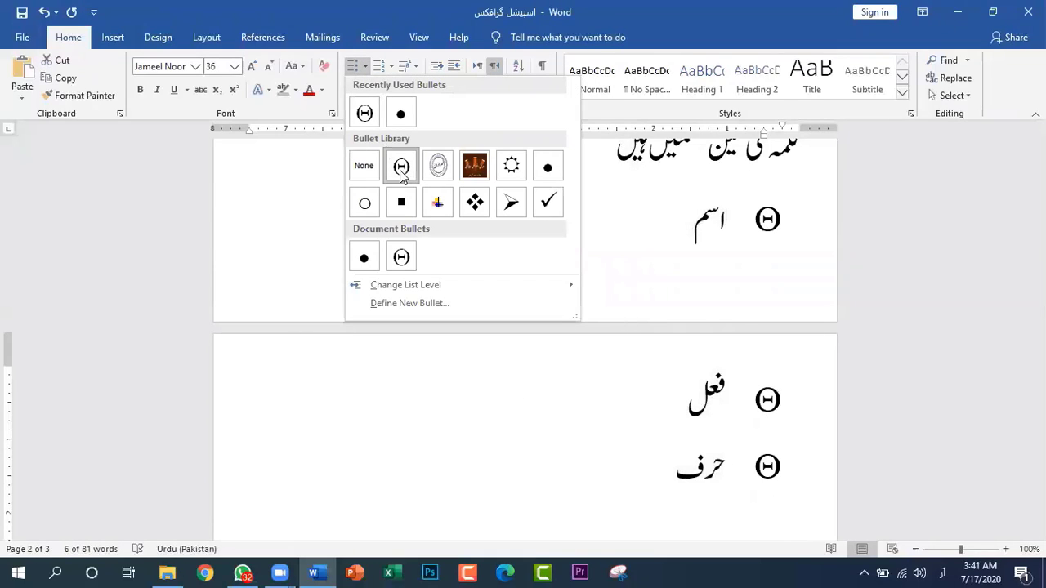
pyautogui.click(412, 302)
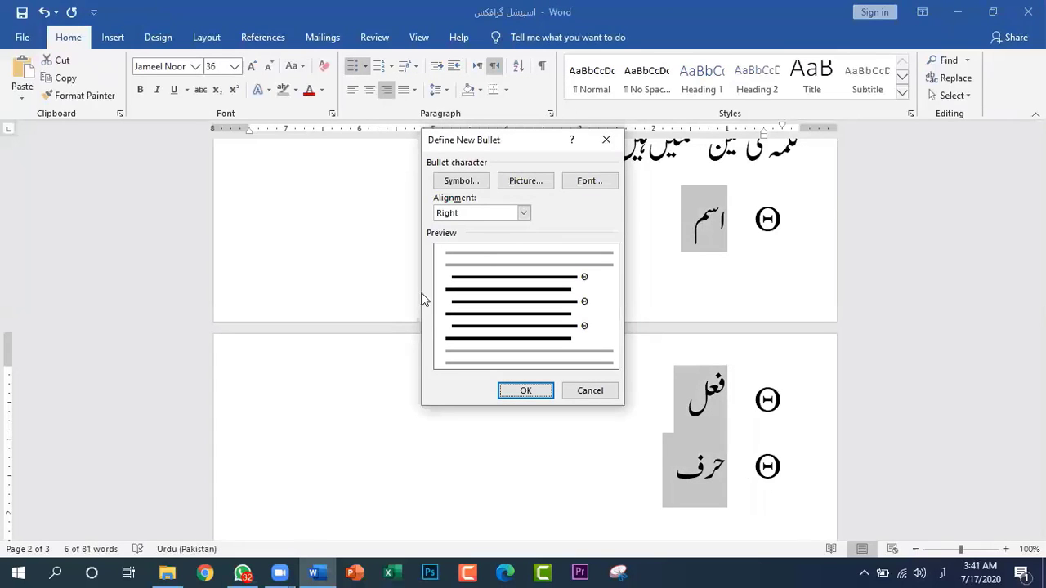
pyautogui.click(520, 181)
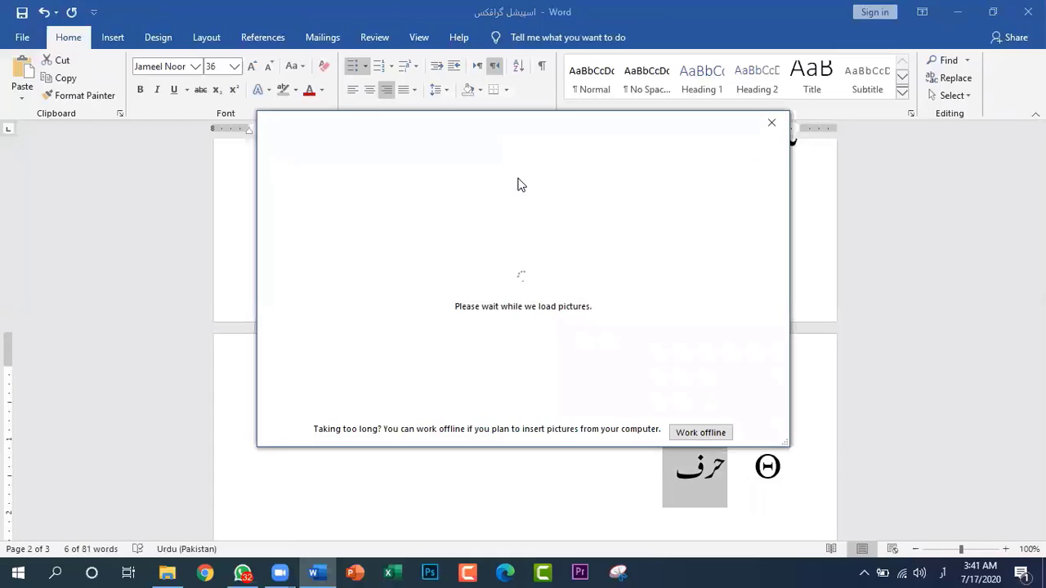
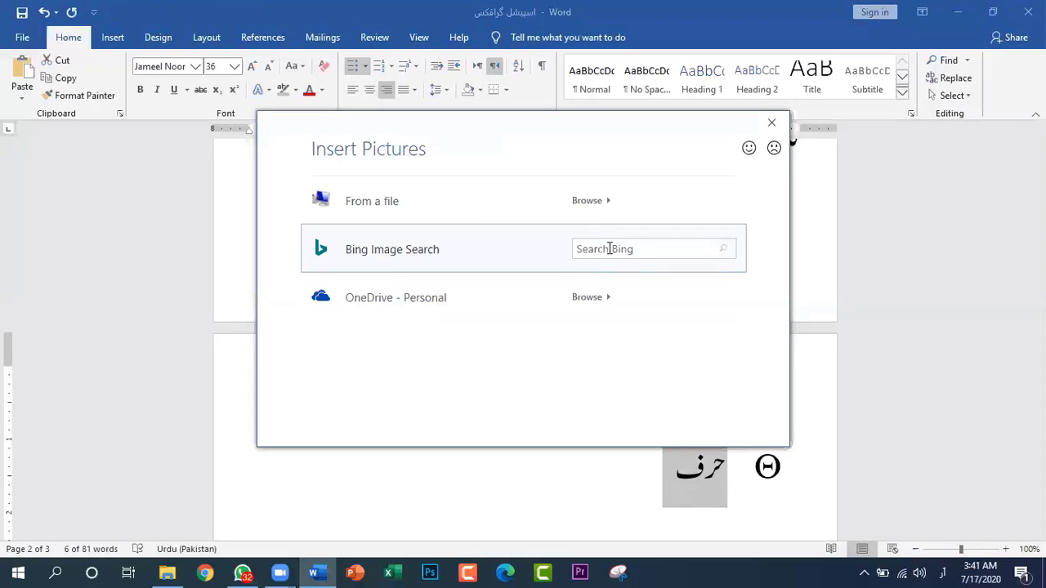
# Browse the local files for a bullet picture and open the pixelLab folder inside the موبائل ڈیٹا folder
pyautogui.click(356, 203)
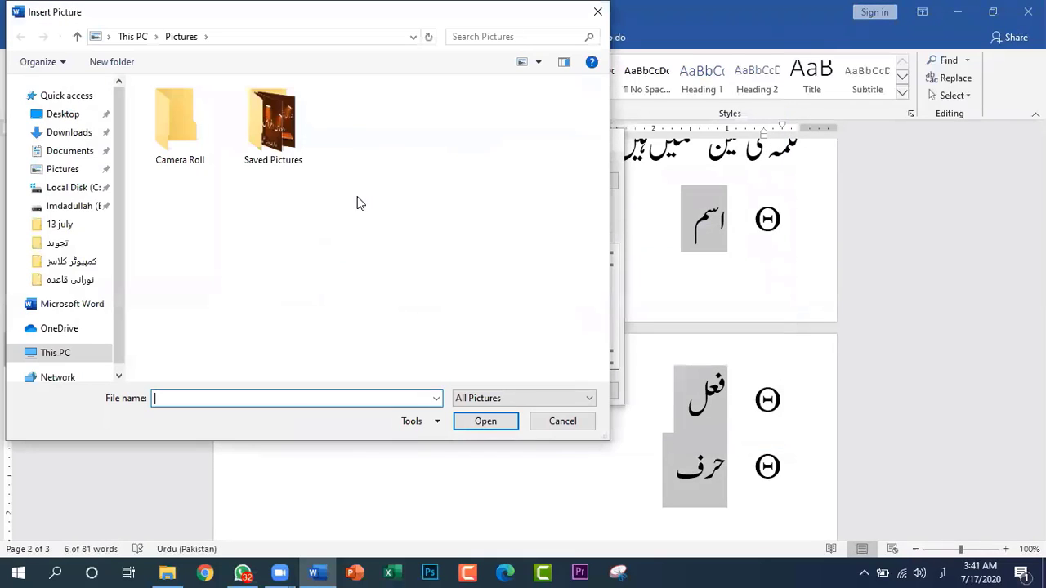
pyautogui.click(74, 262)
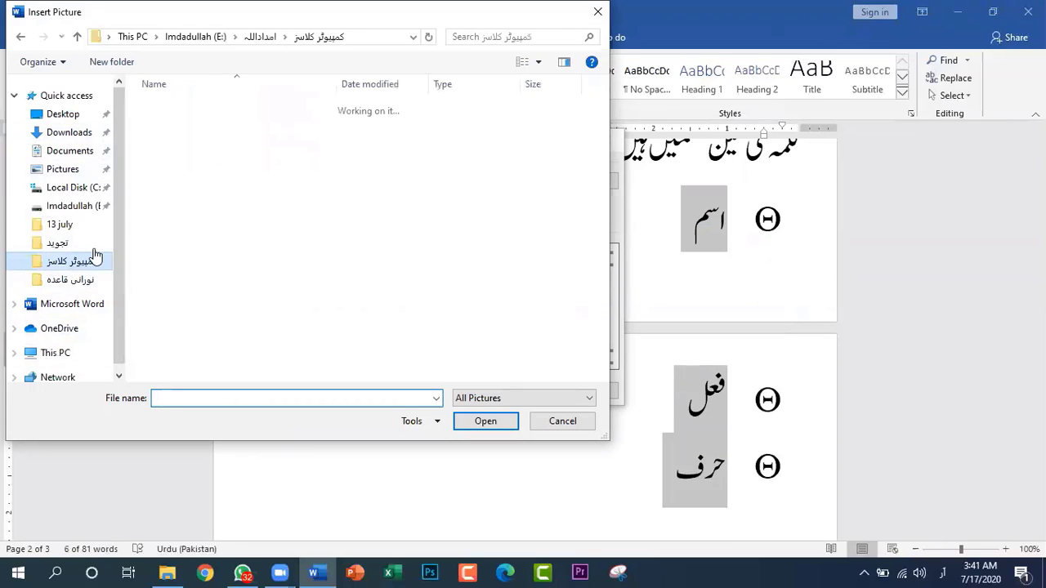
pyautogui.click(260, 37)
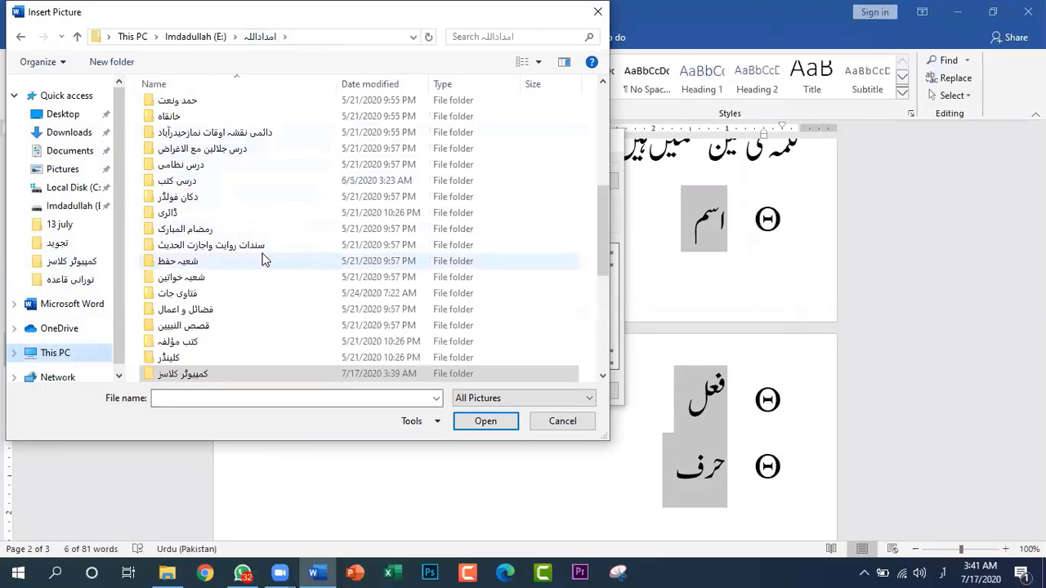
pyautogui.scroll(-1, 263, 257)
pyautogui.scroll(2, 263, 260)
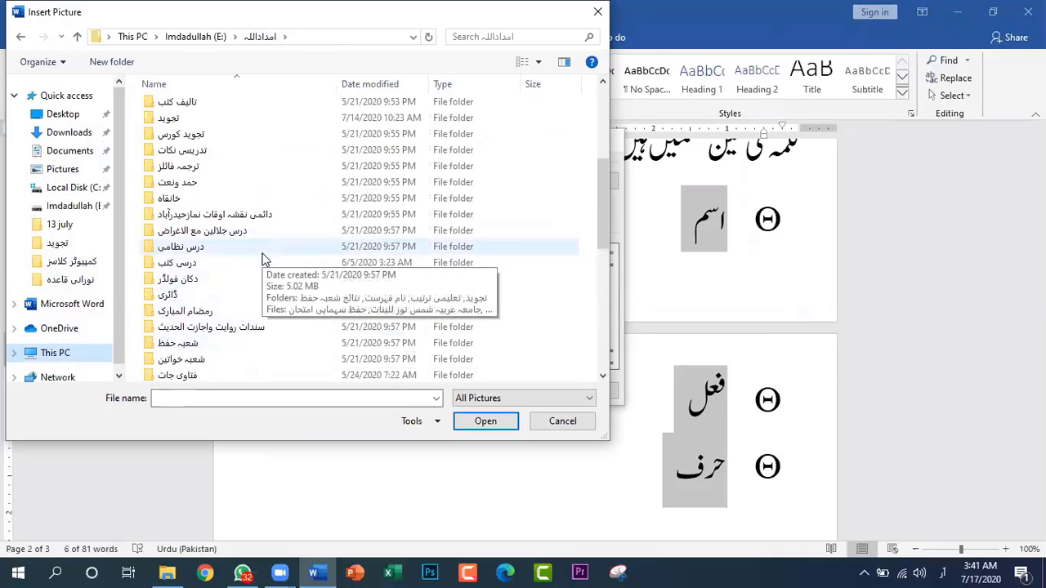
pyautogui.scroll(-3, 263, 260)
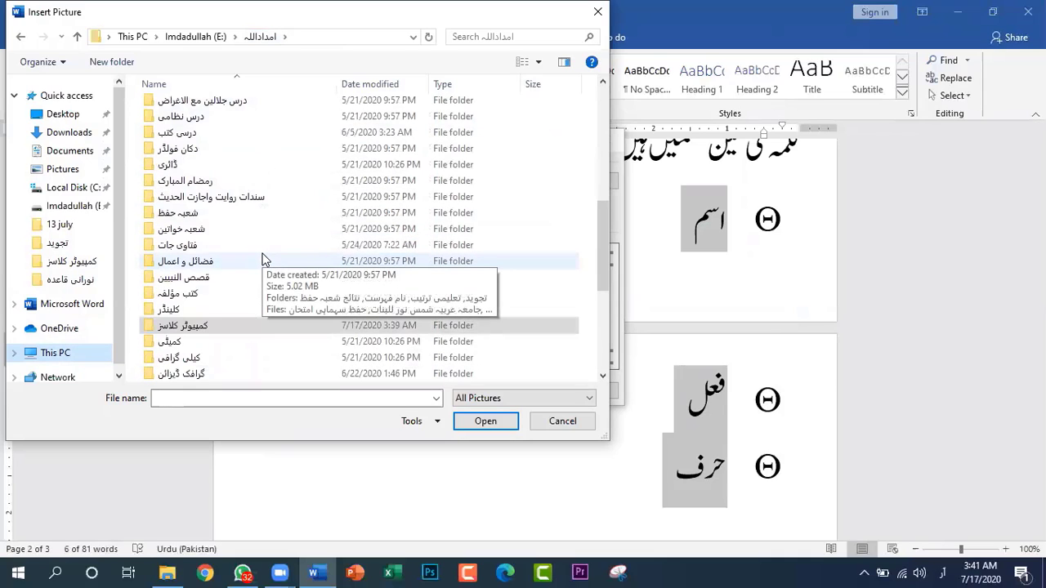
pyautogui.scroll(-2, 263, 260)
pyautogui.scroll(-3, 264, 259)
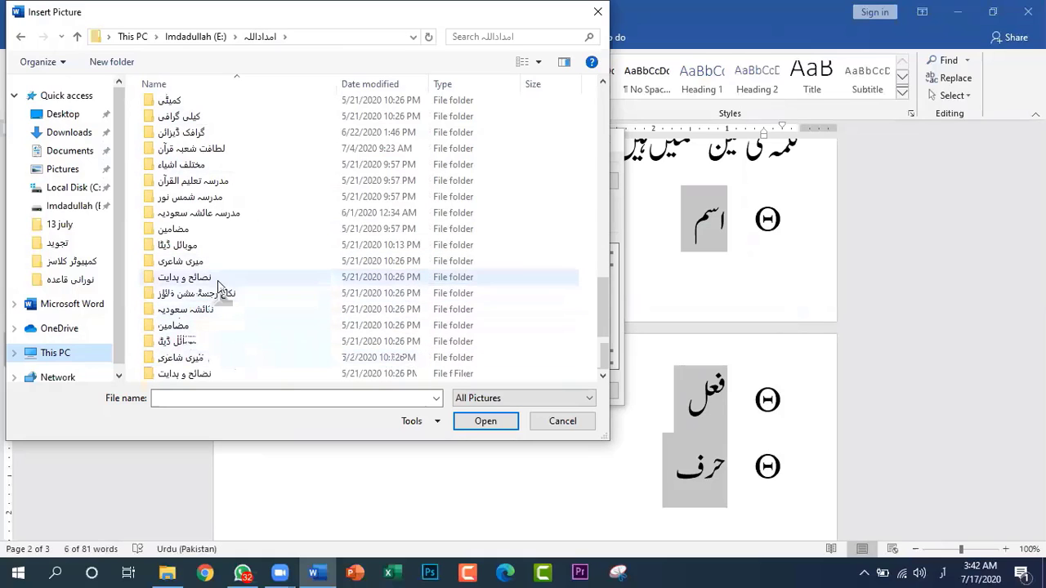
pyautogui.doubleClick(217, 250)
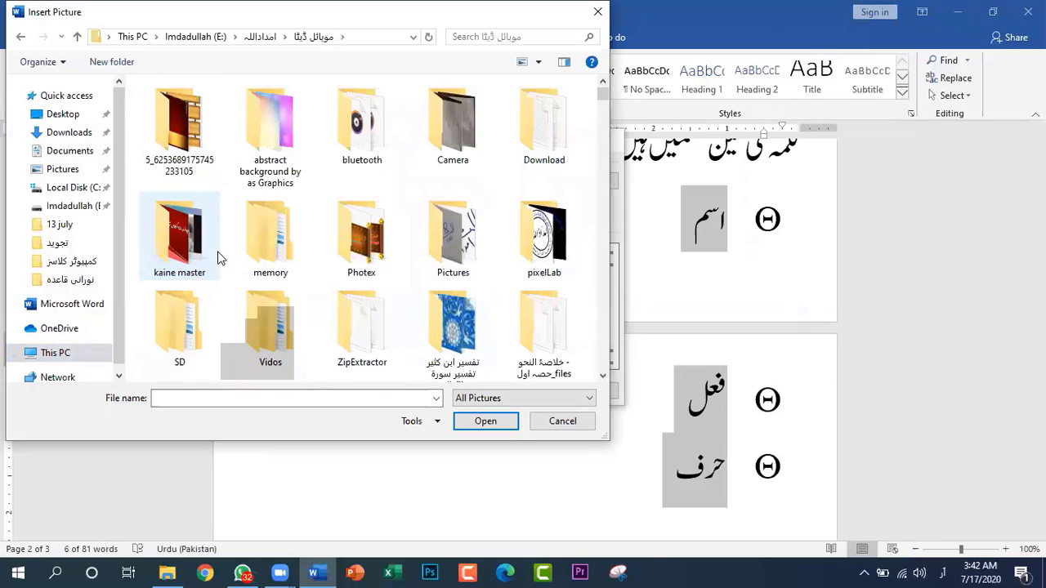
pyautogui.doubleClick(538, 238)
# Choose the picture 20181227_234457 as the new bullet and apply it to the three list items
pyautogui.scroll(-3, 538, 205)
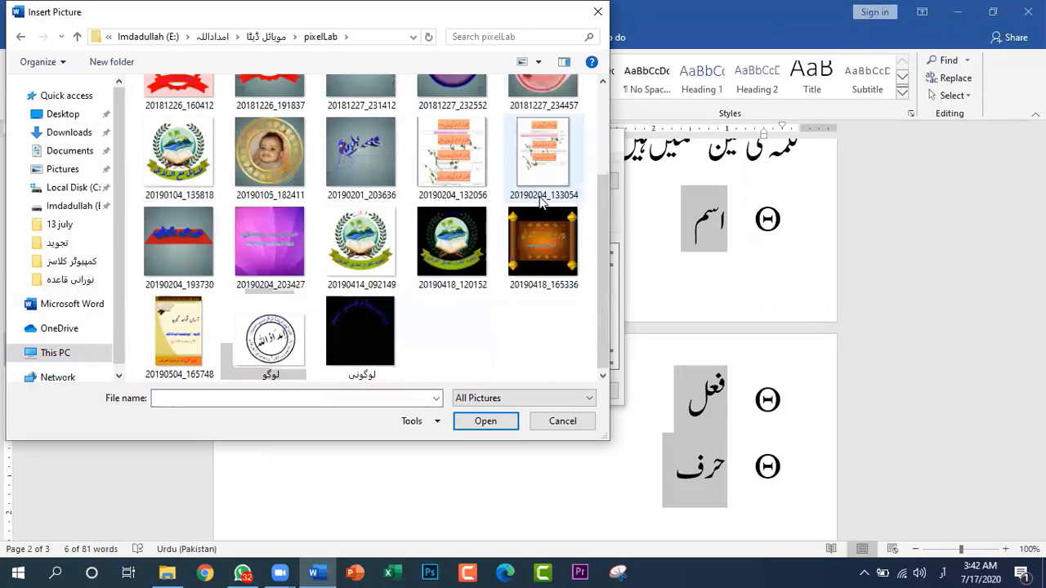
pyautogui.scroll(3, 540, 198)
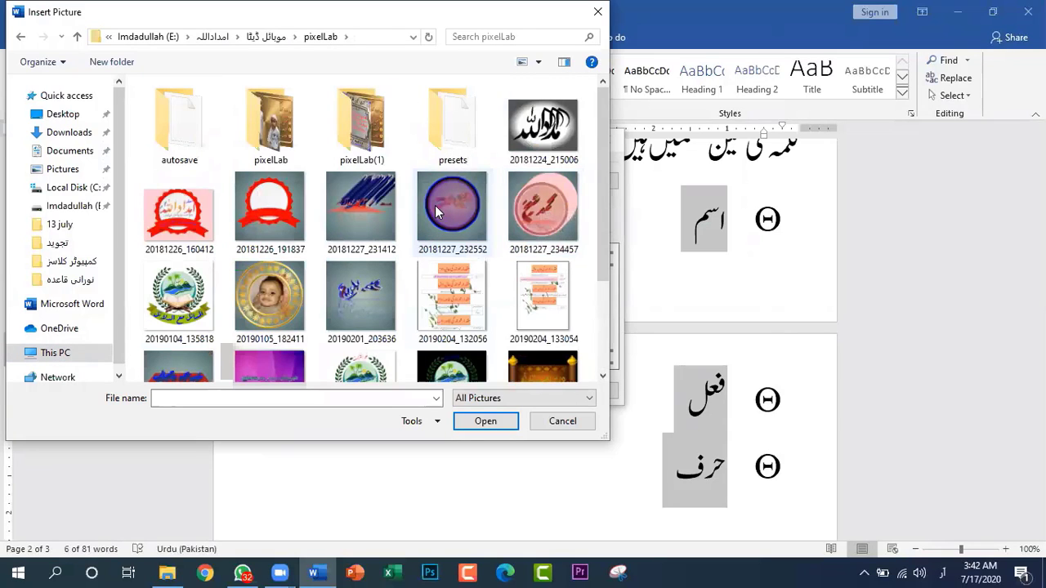
pyautogui.scroll(-2, 445, 266)
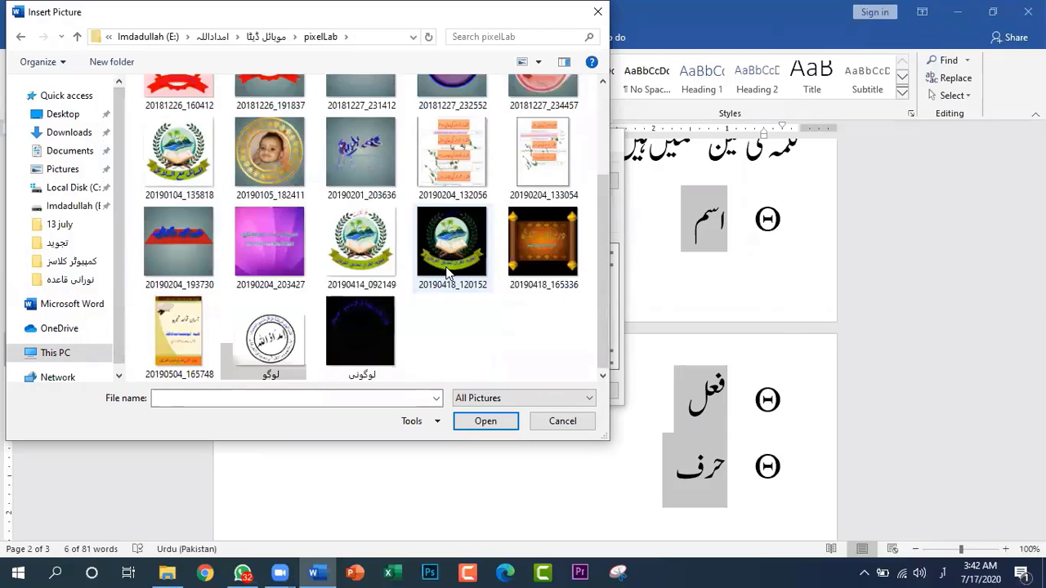
pyautogui.scroll(2, 446, 270)
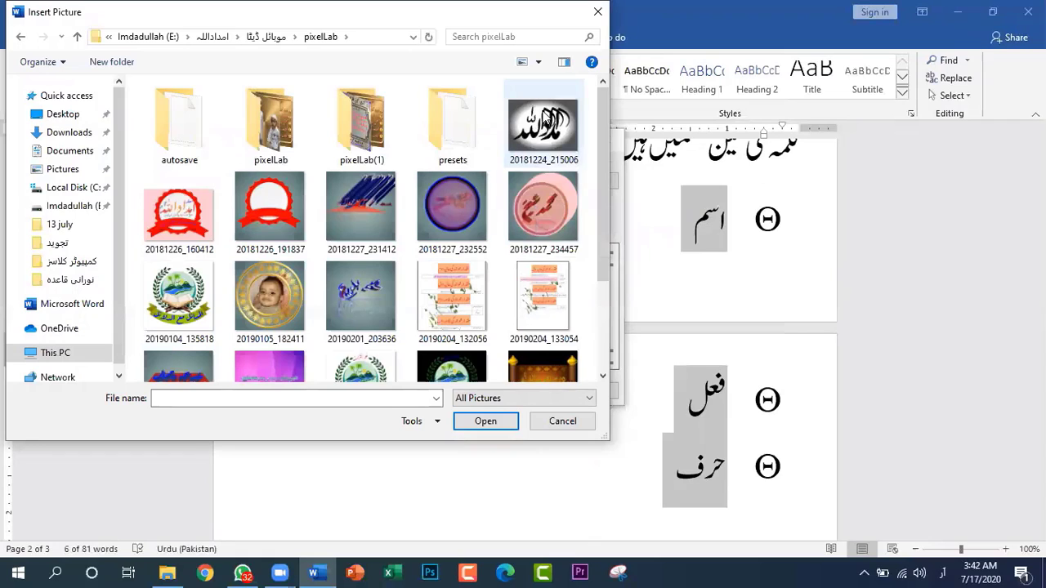
pyautogui.click(543, 208)
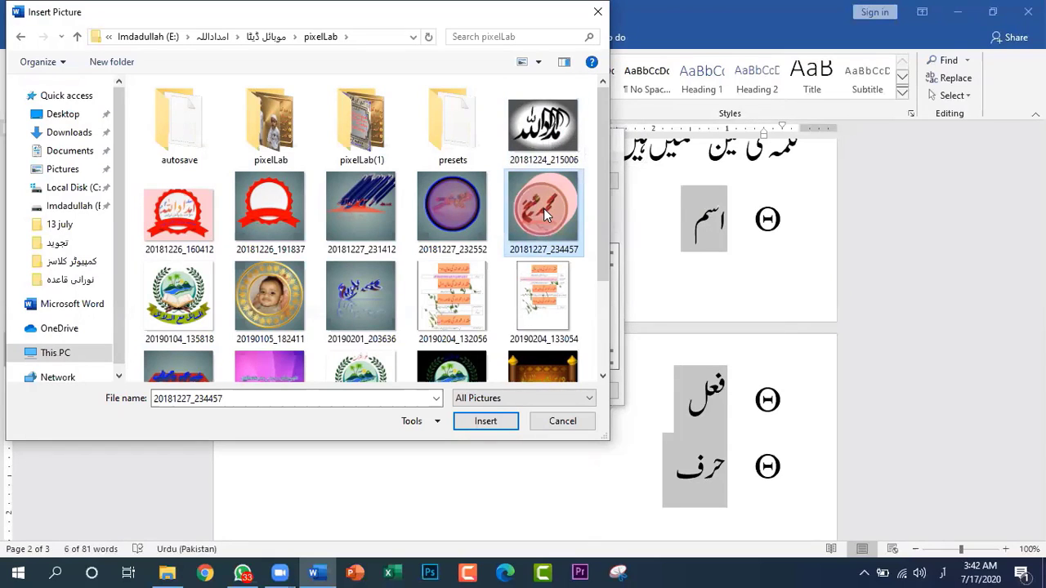
pyautogui.click(486, 425)
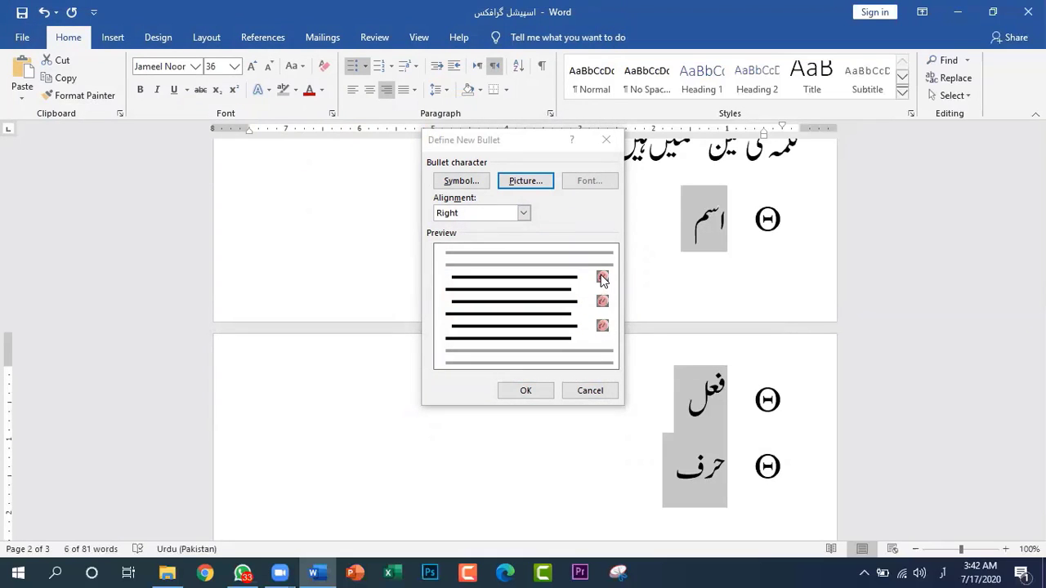
pyautogui.click(528, 392)
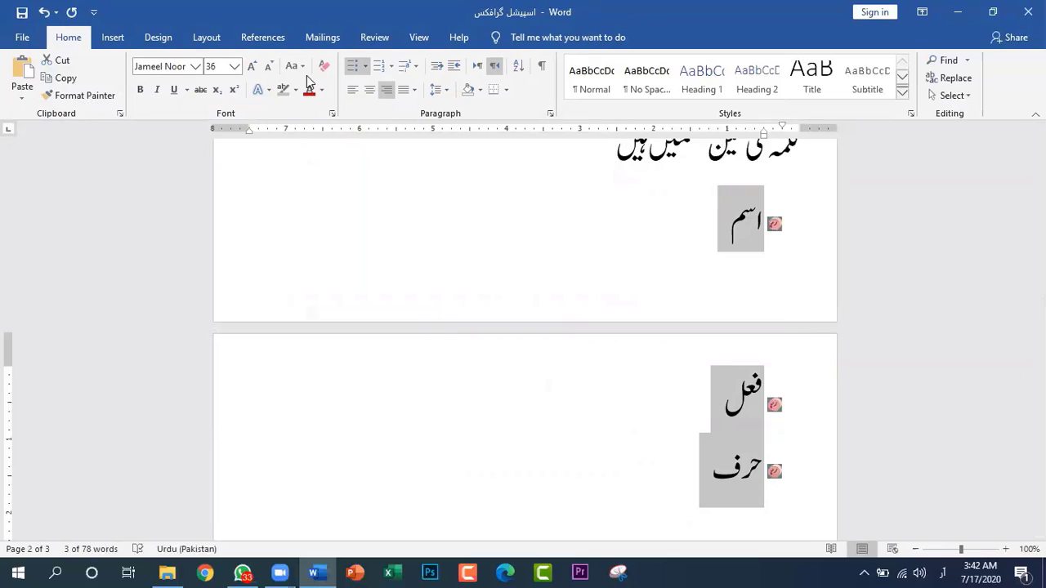
# Replace the three items' bullets with the grey round seal picture from the bullet library
pyautogui.click(366, 64)
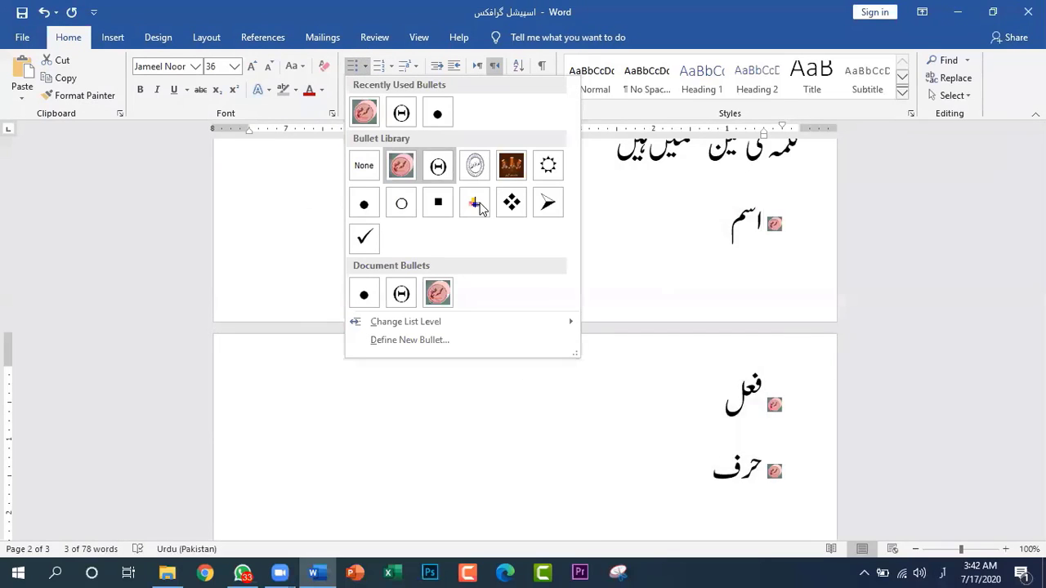
pyautogui.click(474, 166)
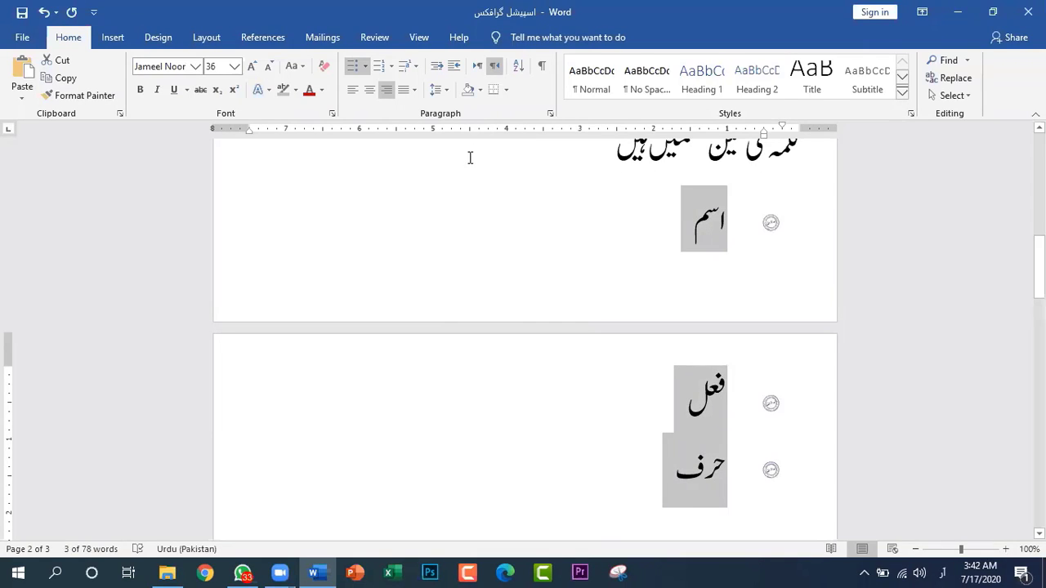
# Try list level 9 on the three items, returning them to level 1
pyautogui.click(366, 67)
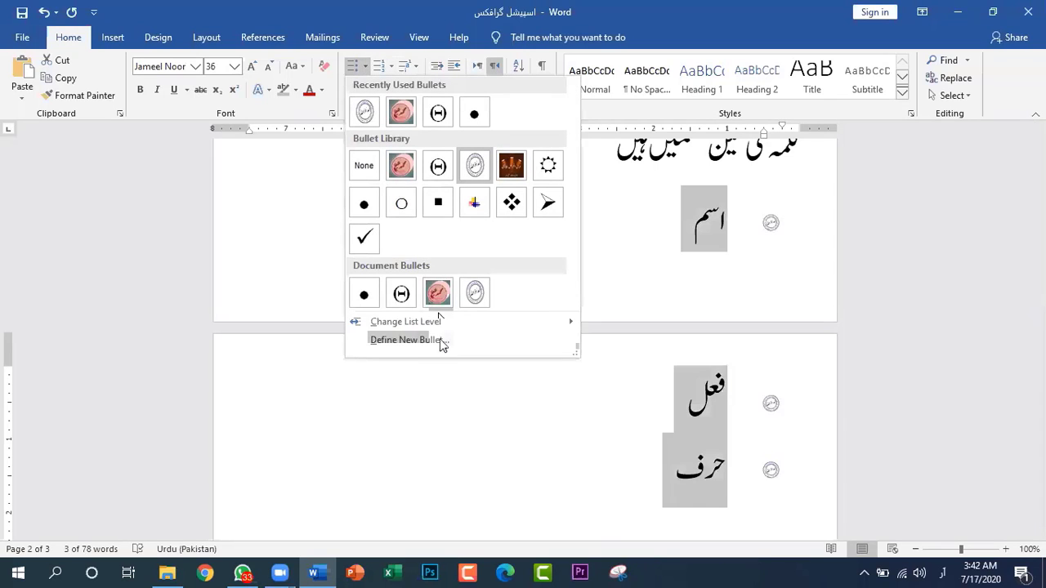
pyautogui.moveTo(413, 321)
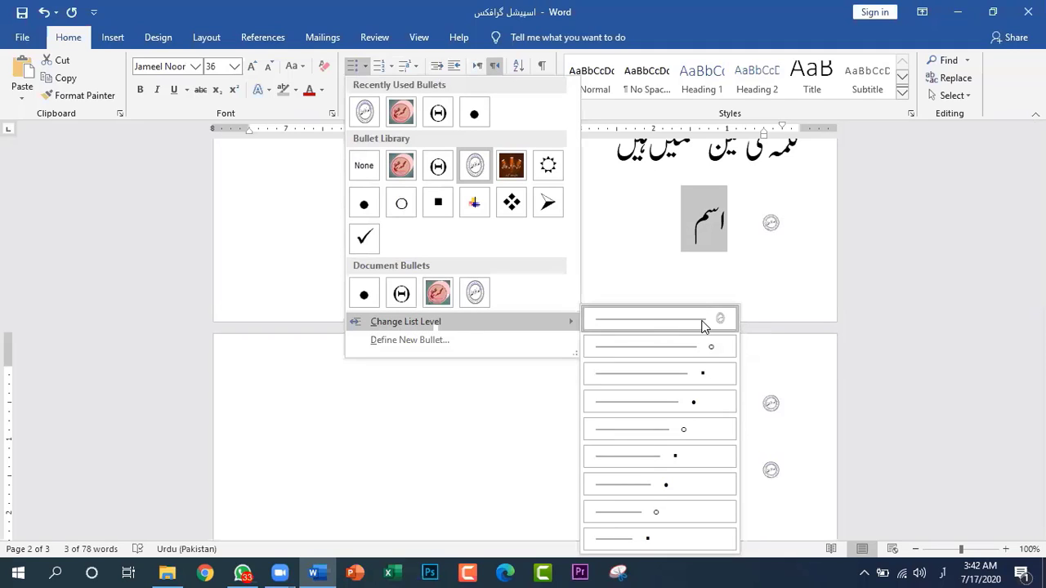
pyautogui.click(674, 539)
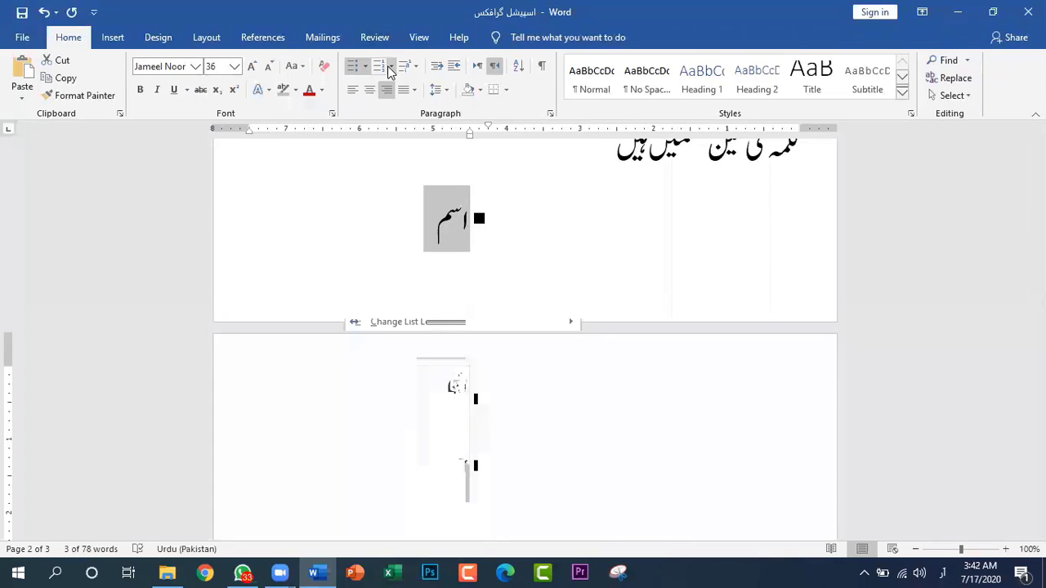
pyautogui.click(365, 66)
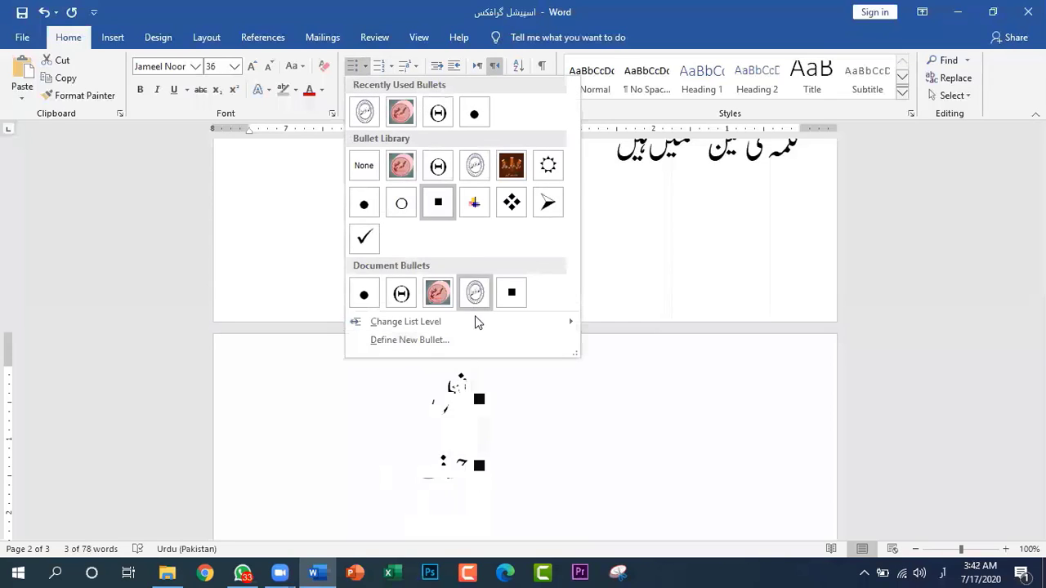
pyautogui.moveTo(500, 319)
pyautogui.click(683, 317)
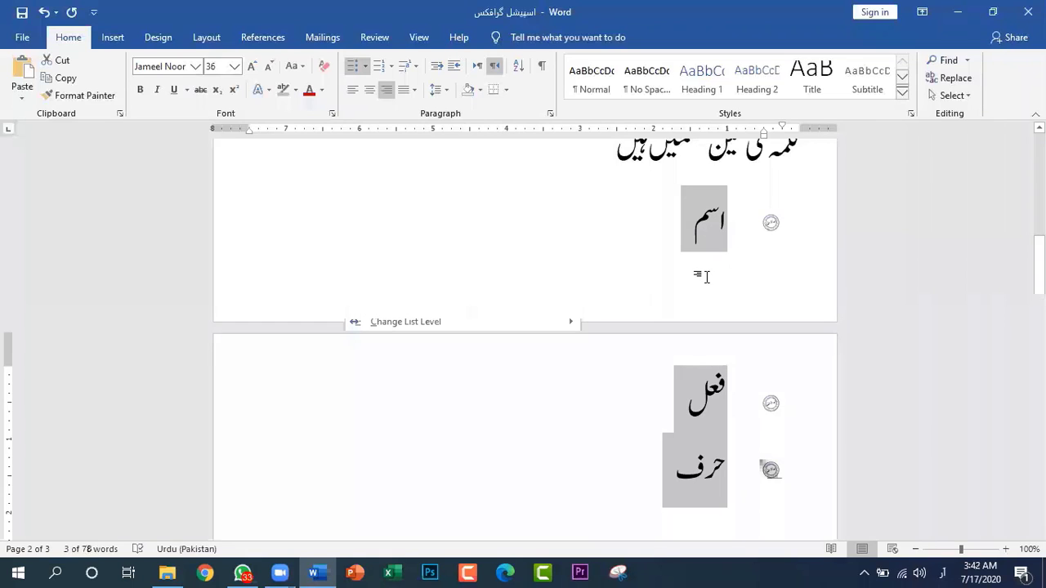
# Enter the text "مندرجہ ذیل سعالات" at the start of the blank third page
pyautogui.scroll(-1, 697, 312)
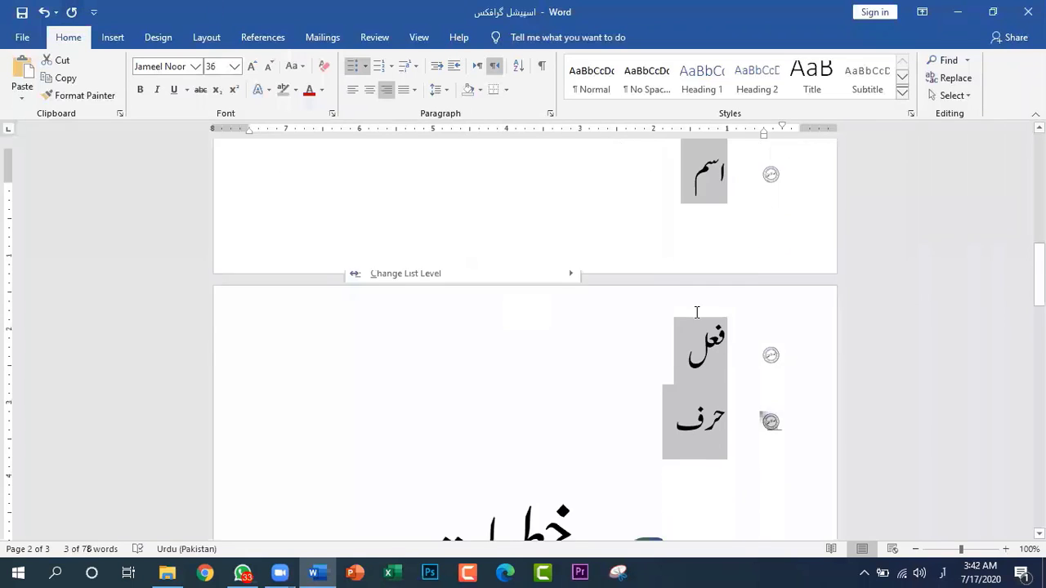
pyautogui.scroll(-10, 697, 312)
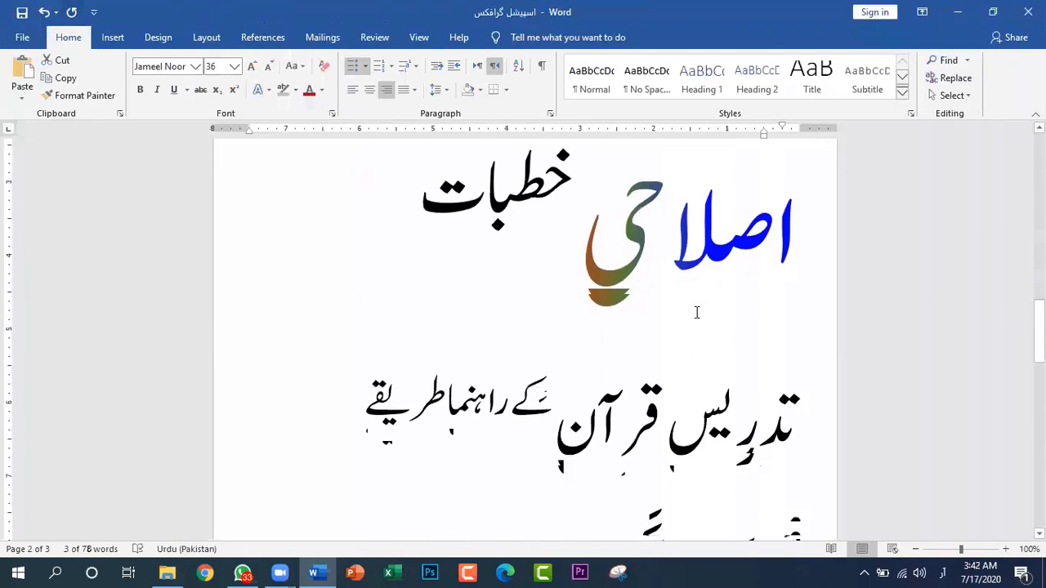
pyautogui.click(391, 66)
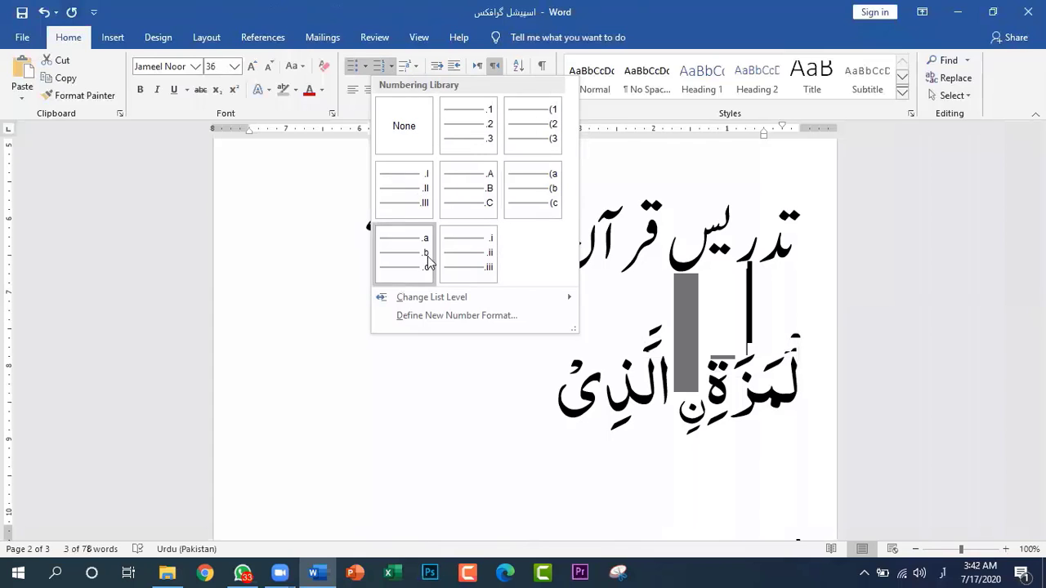
pyautogui.click(390, 69)
pyautogui.scroll(-5, 677, 276)
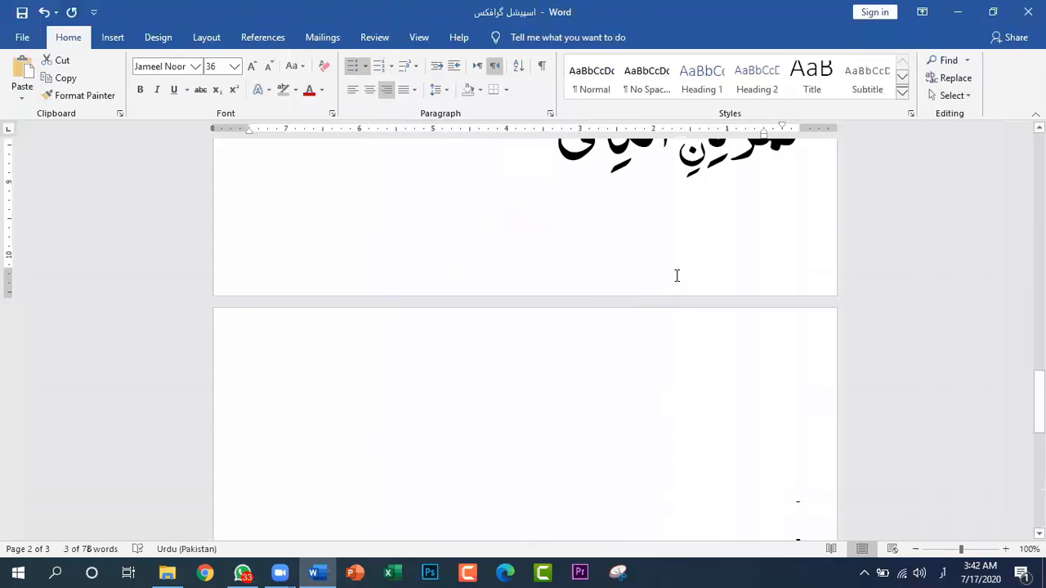
pyautogui.scroll(-3, 676, 275)
pyautogui.click(677, 262)
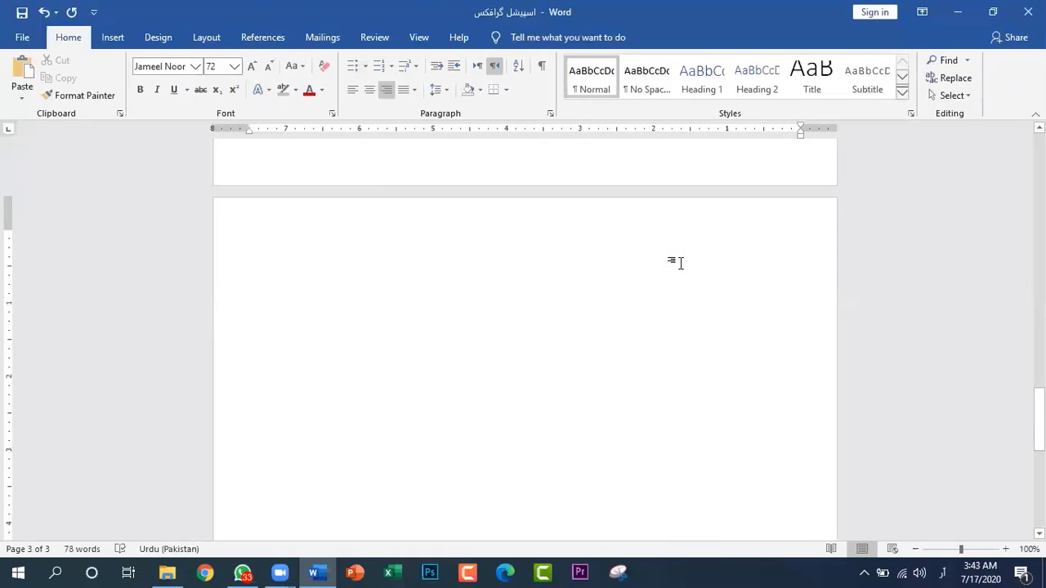
pyautogui.write('مندرج')
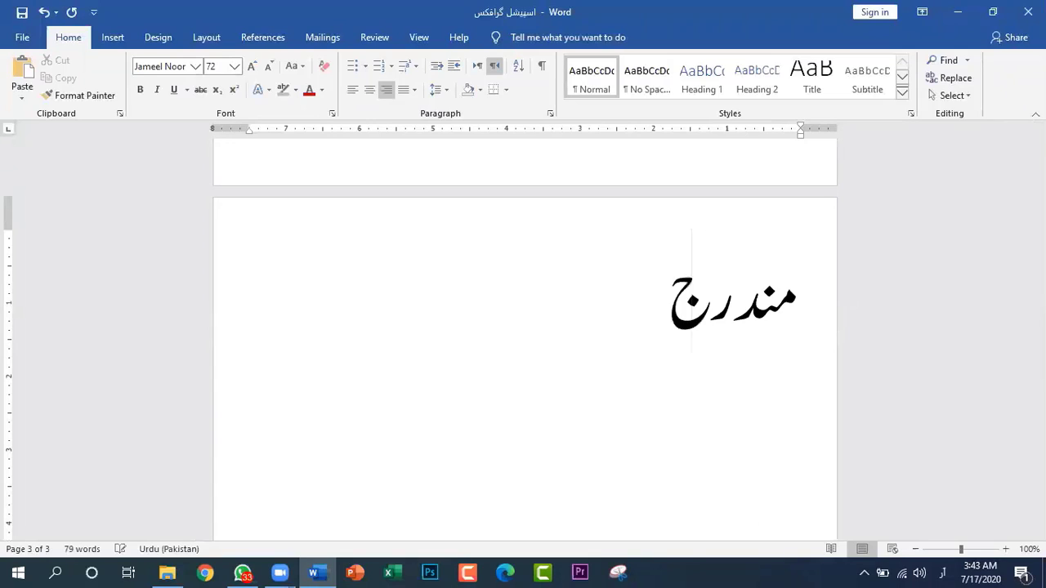
pyautogui.write('ہ ذ')
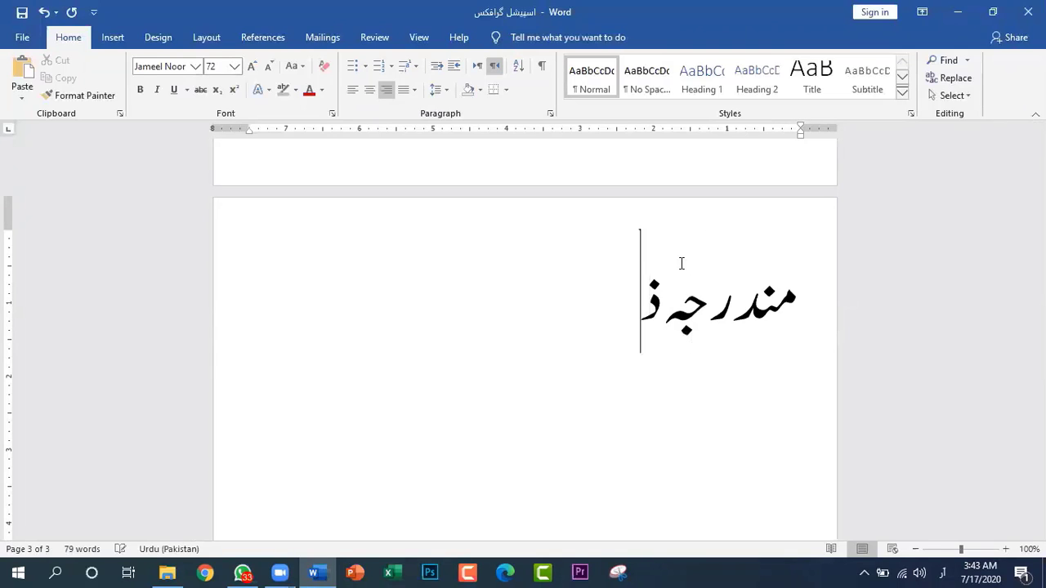
pyautogui.write('یل سعا')
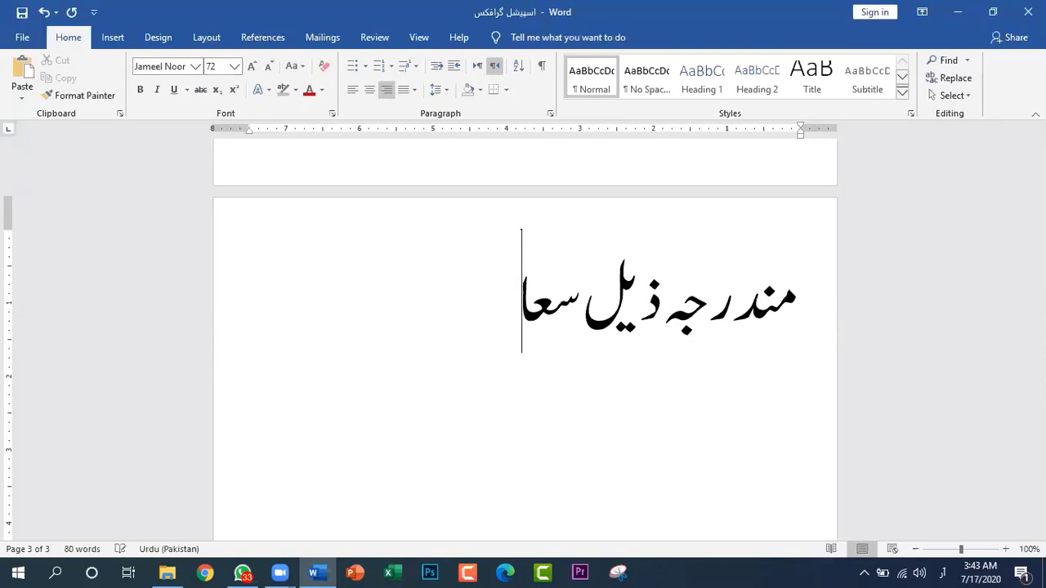
pyautogui.write('لات')
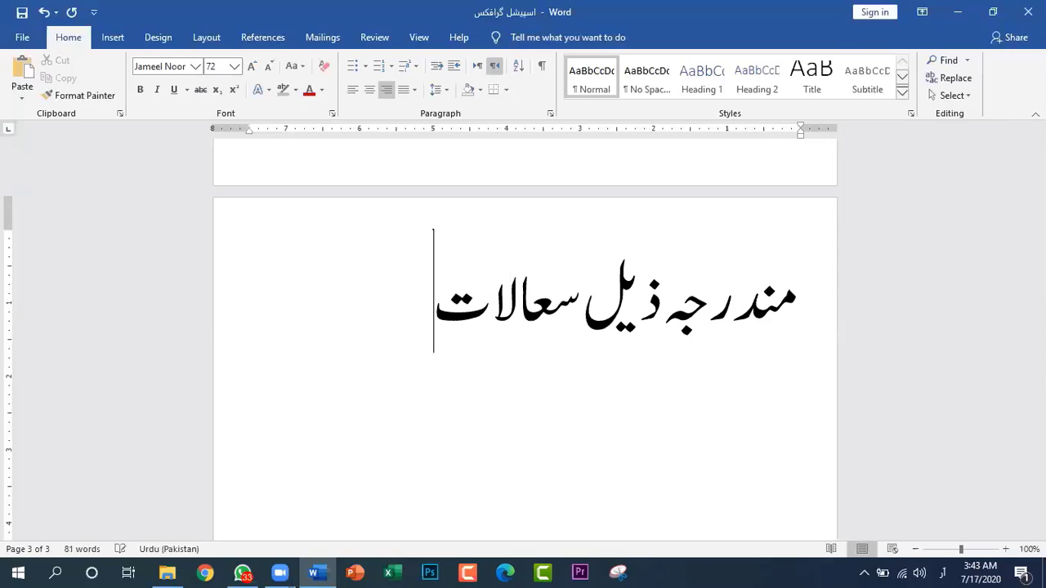
# Replace the misspelled word "سعالات" at the end of the third page's line with "سوالات"
pyautogui.press('BackSpace')
pyautogui.press('BackSpace')
pyautogui.press('BackSpace')
pyautogui.press('BackSpace')
pyautogui.press('BackSpace')
pyautogui.press('BackSpace')
pyautogui.press('BackSpace')
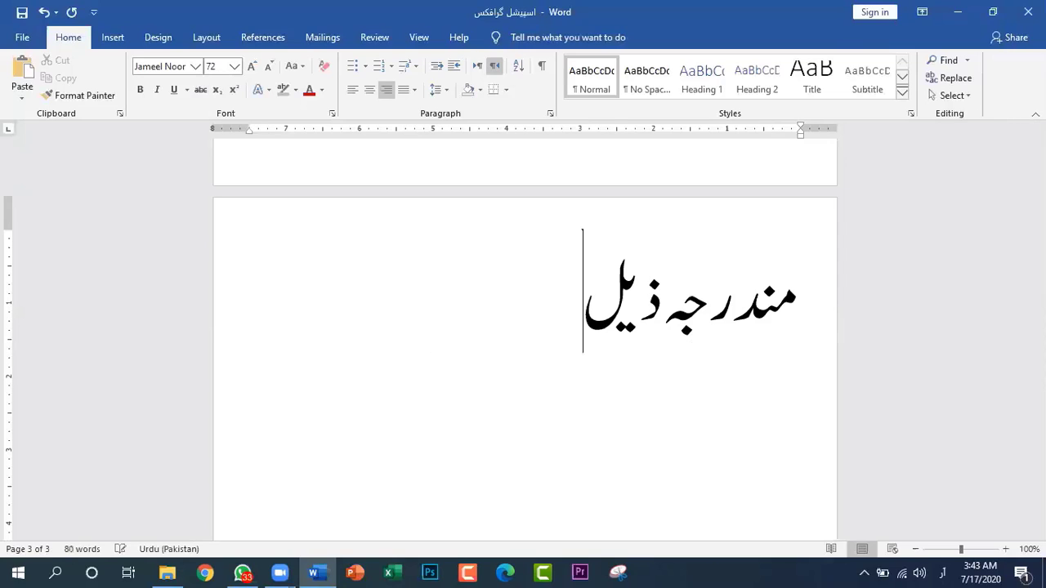
pyautogui.write('سوا')
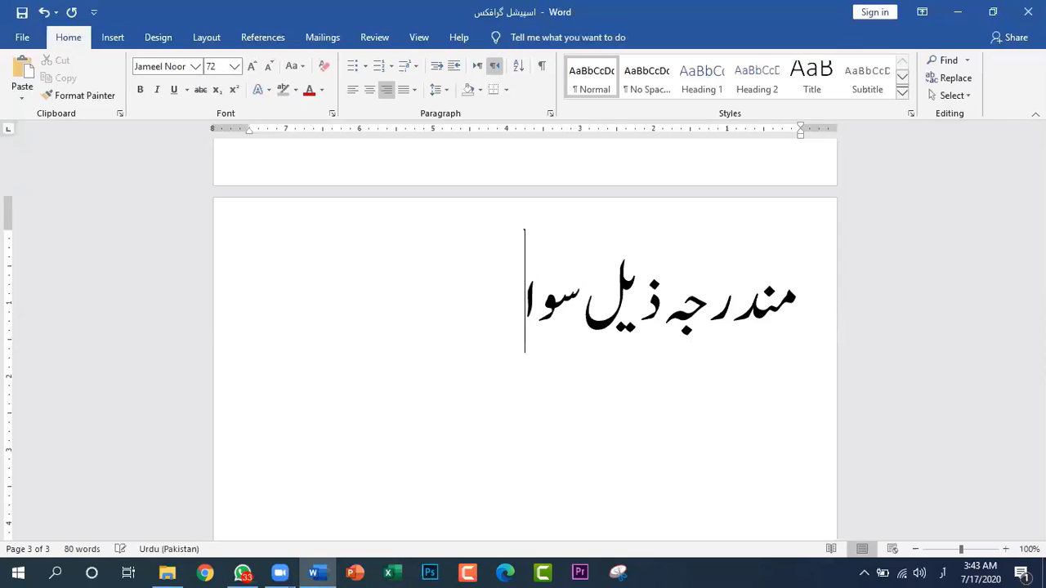
pyautogui.write('لات')
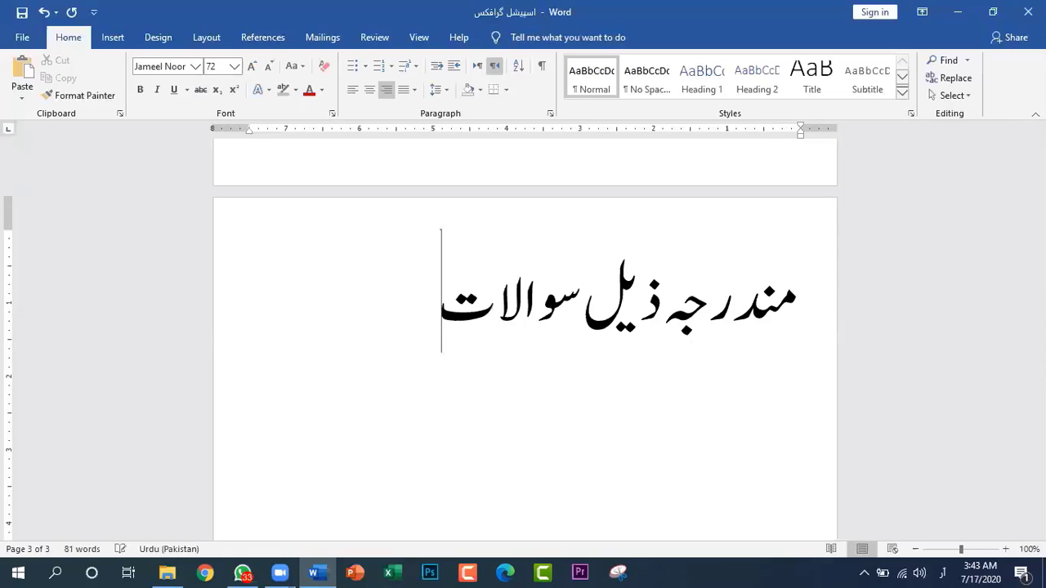
pyautogui.write(' کے ج')
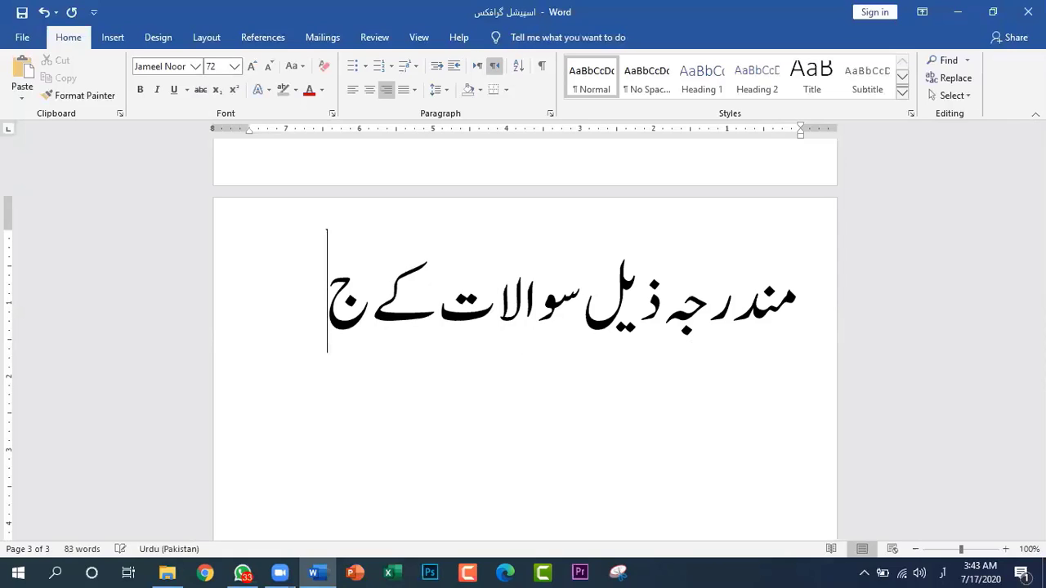
pyautogui.write('وابا')
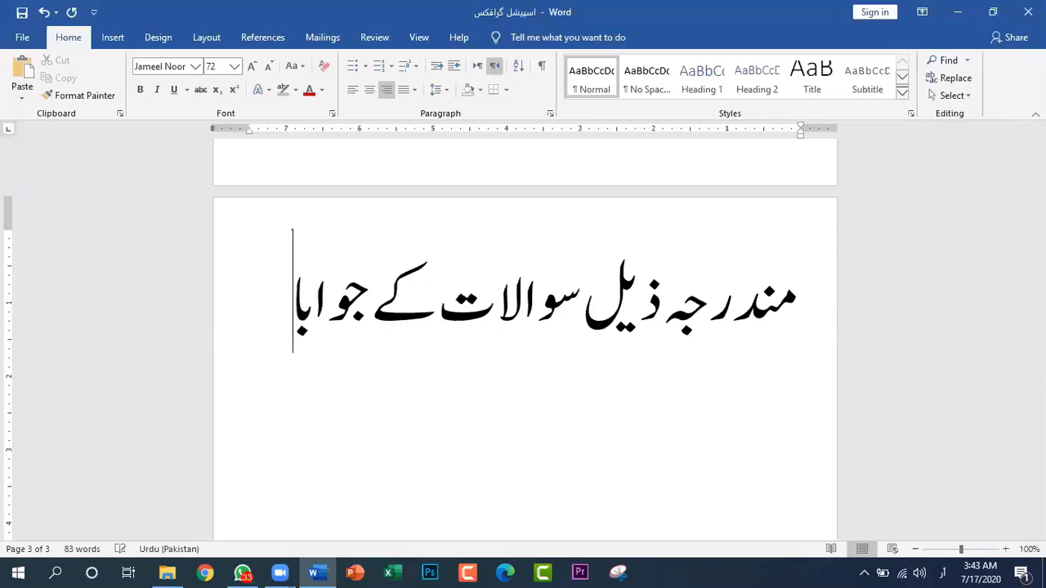
pyautogui.write('تلک')
# Continue the line after "سوالات" with "کے جوابات تحریر کریں"
pyautogui.press('BackSpace')
pyautogui.press('BackSpace')
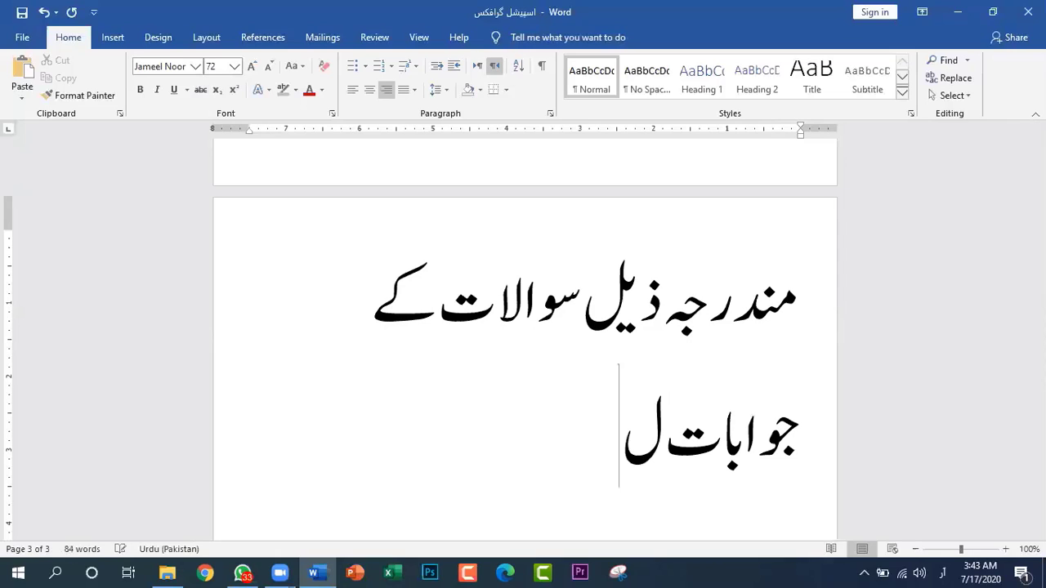
pyautogui.write('تح')
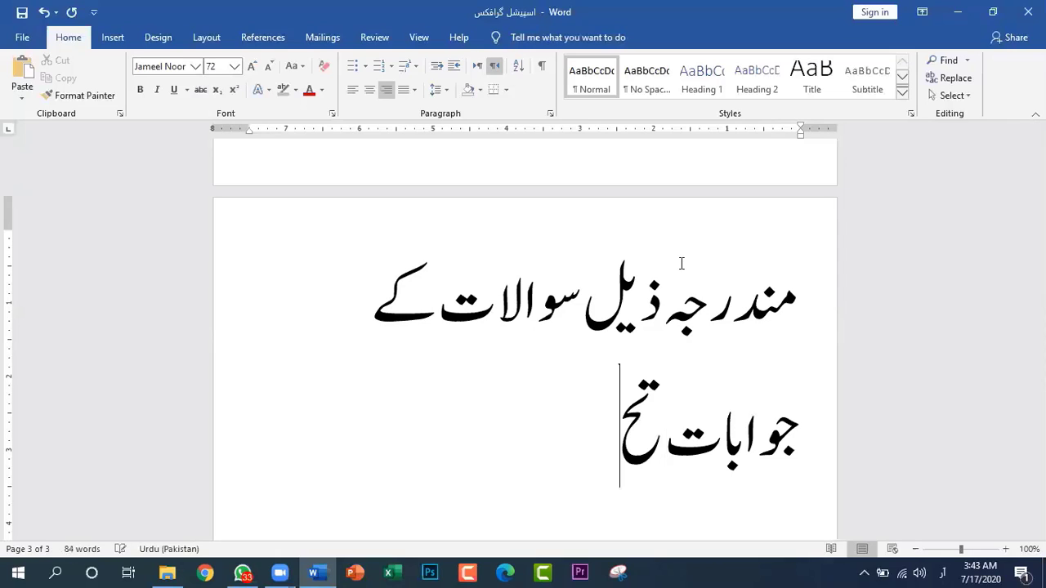
pyautogui.write('ریر')
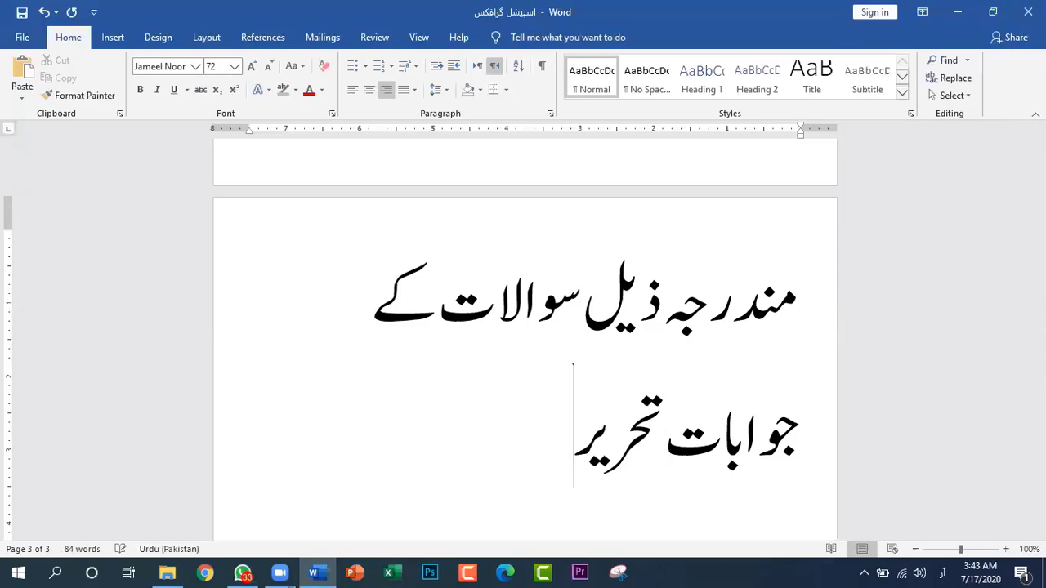
pyautogui.write(' کریں')
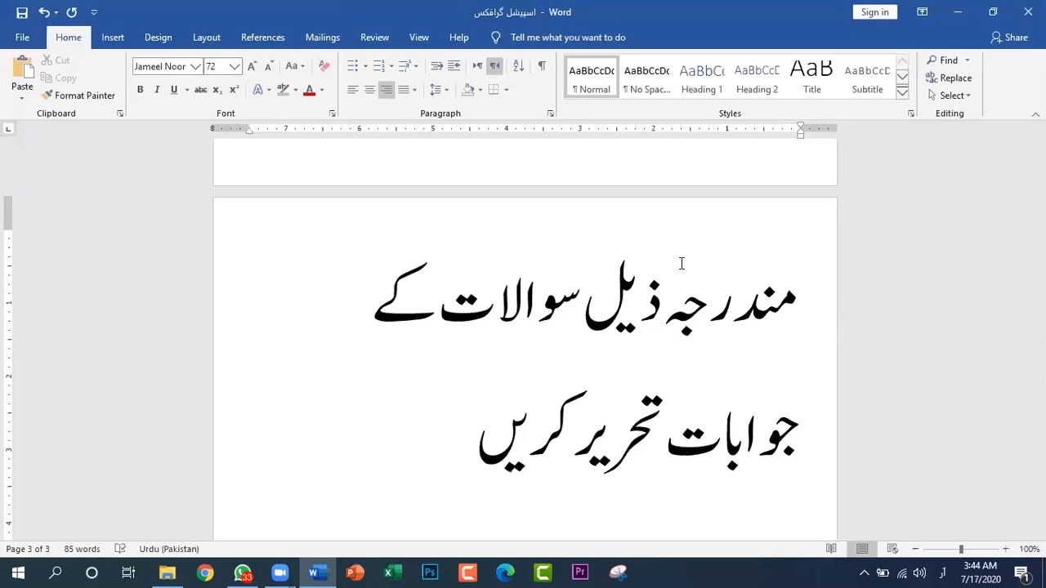
# Reduce the font size of the line "مندرجہ ذیل سوالات کے جوابات تحریر کریں" to 26
pyautogui.moveTo(801, 236); pyautogui.dragTo(438, 476)
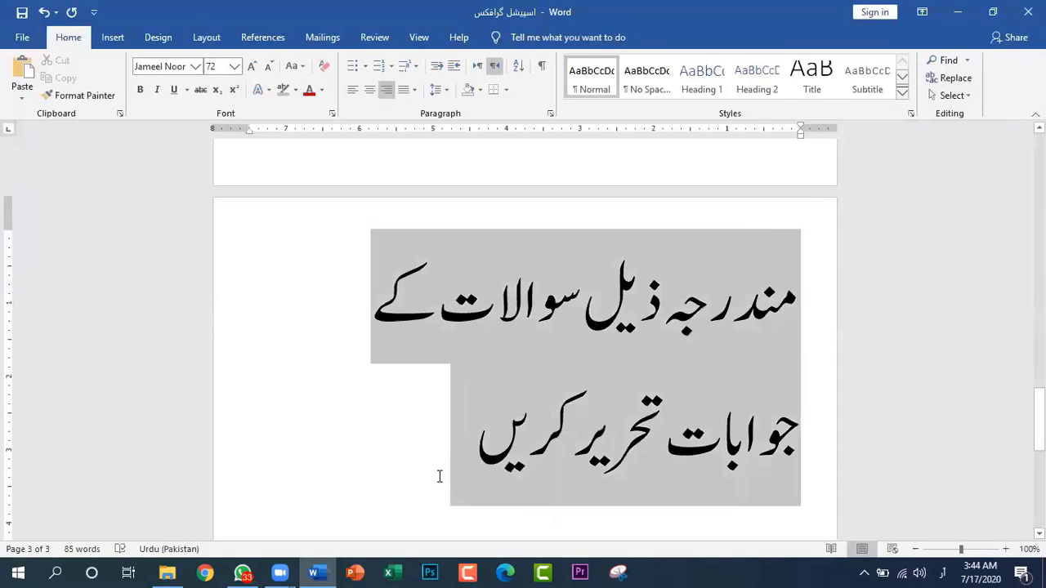
pyautogui.click(269, 69)
pyautogui.click(269, 69)
pyautogui.click(269, 69)
pyautogui.click(268, 68)
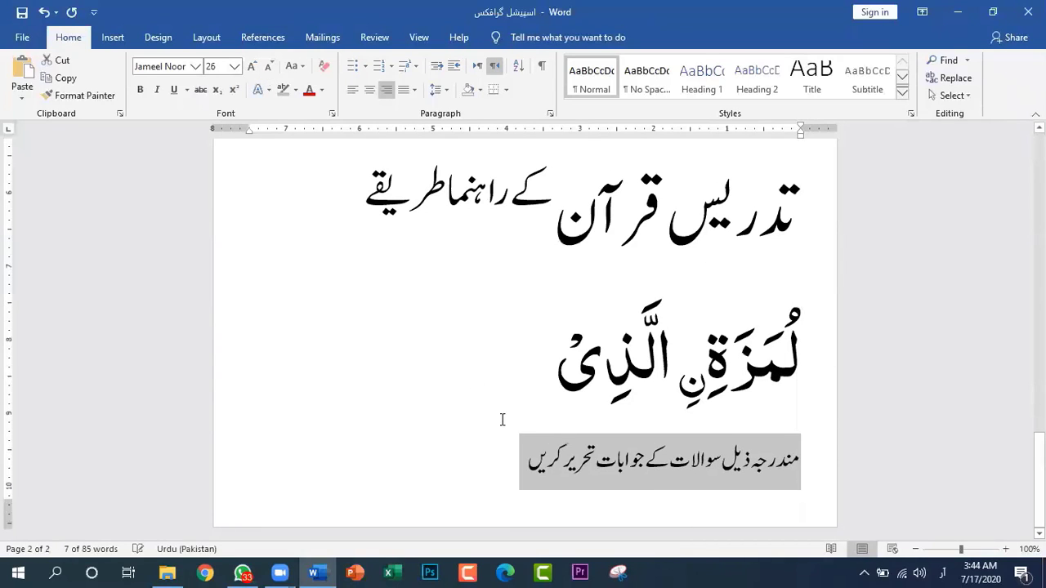
# Add "اور سوال نمبر 3 لازمی ہے" to the end of the instruction line
pyautogui.click(488, 452)
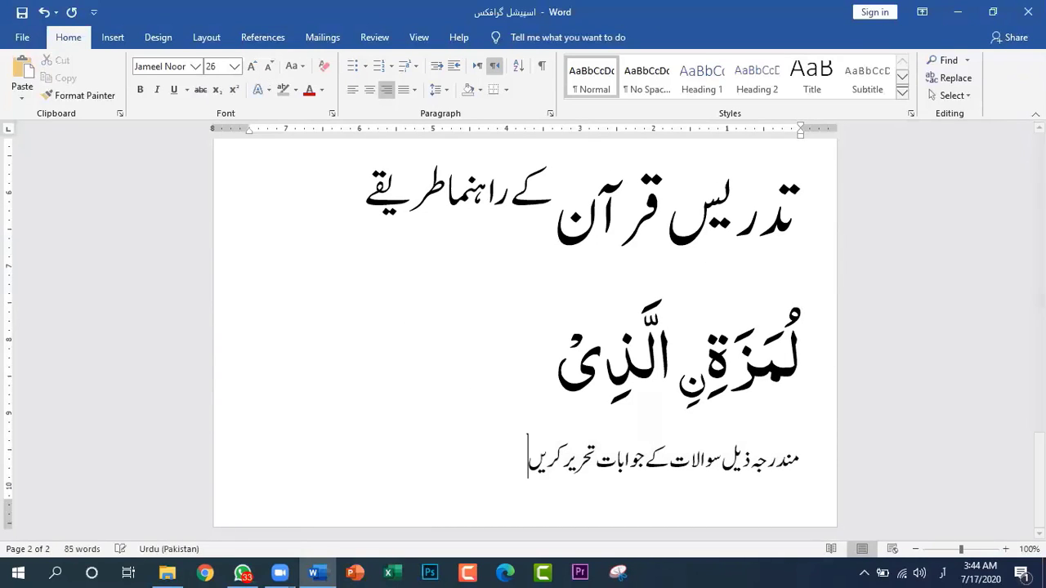
pyautogui.write('اور سو')
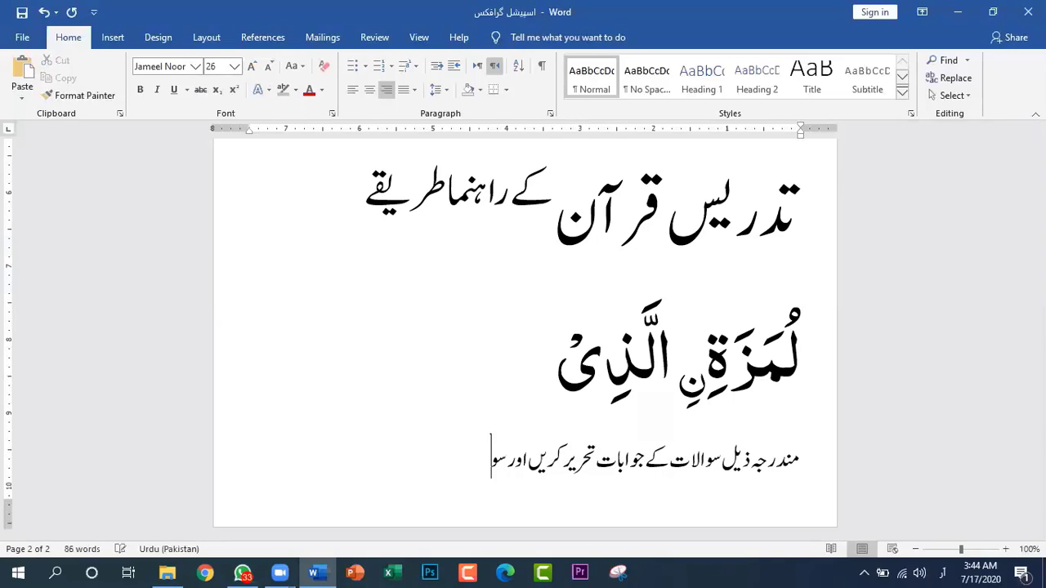
pyautogui.write('ال نمبر3 لازمی ہے')
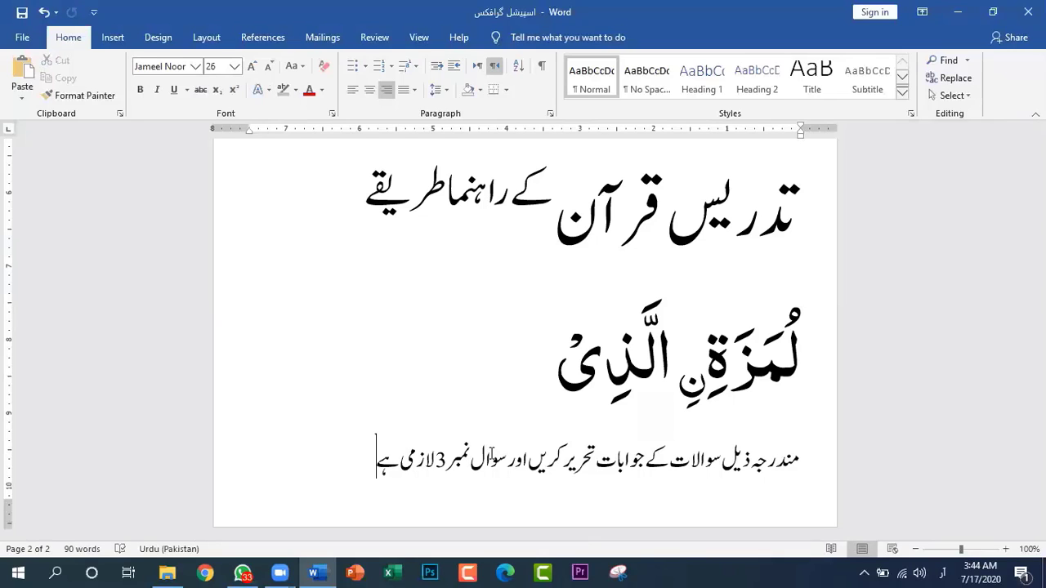
# Start a numbered list on a new page after the instruction line, using the Roman numeral format I, II, III
pyautogui.hotkey('ctrl', 'Return')
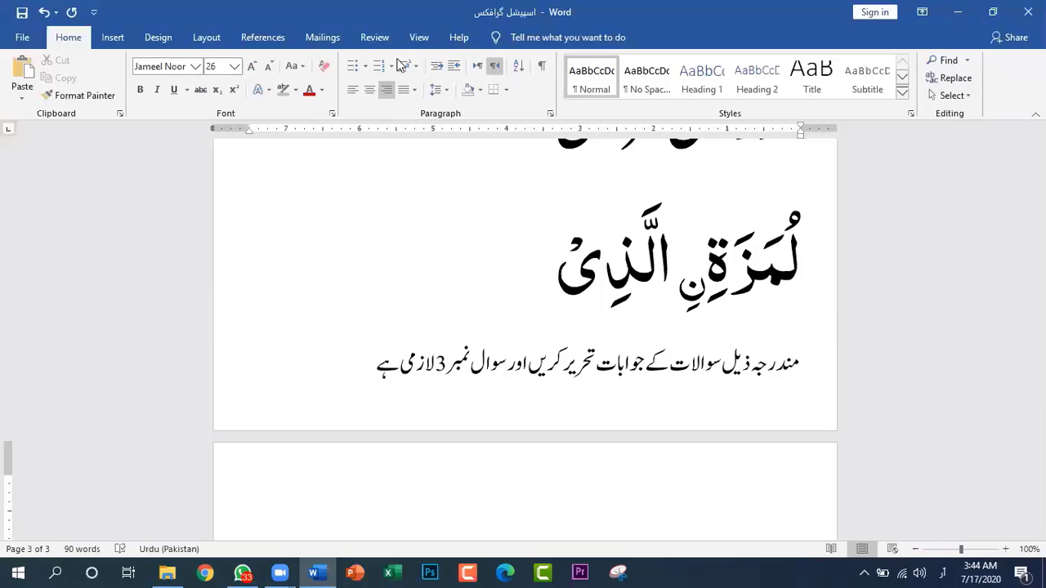
pyautogui.click(386, 72)
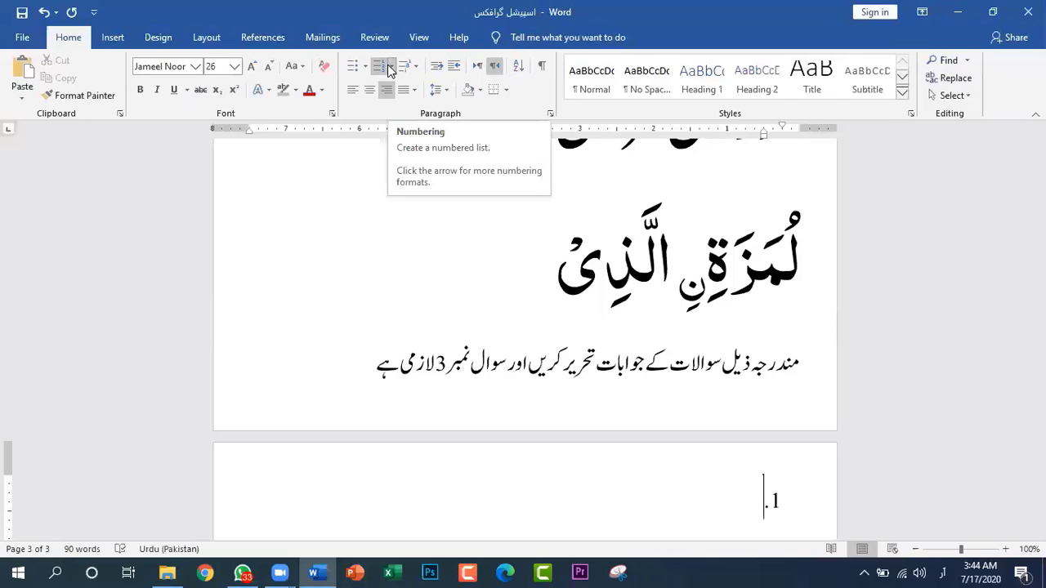
pyautogui.scroll(-1, 408, 205)
pyautogui.scroll(2, 532, 313)
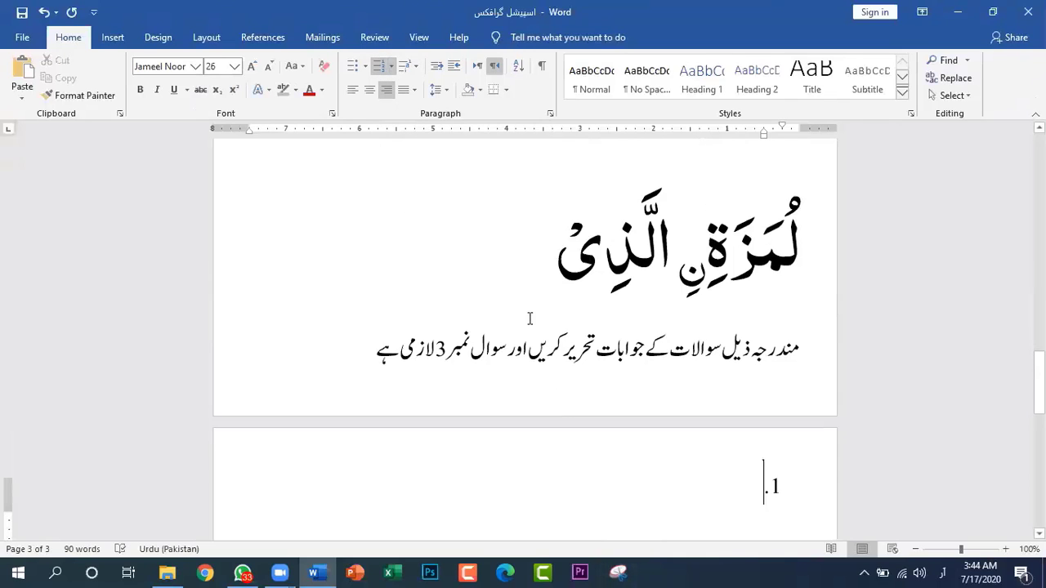
pyautogui.click(391, 67)
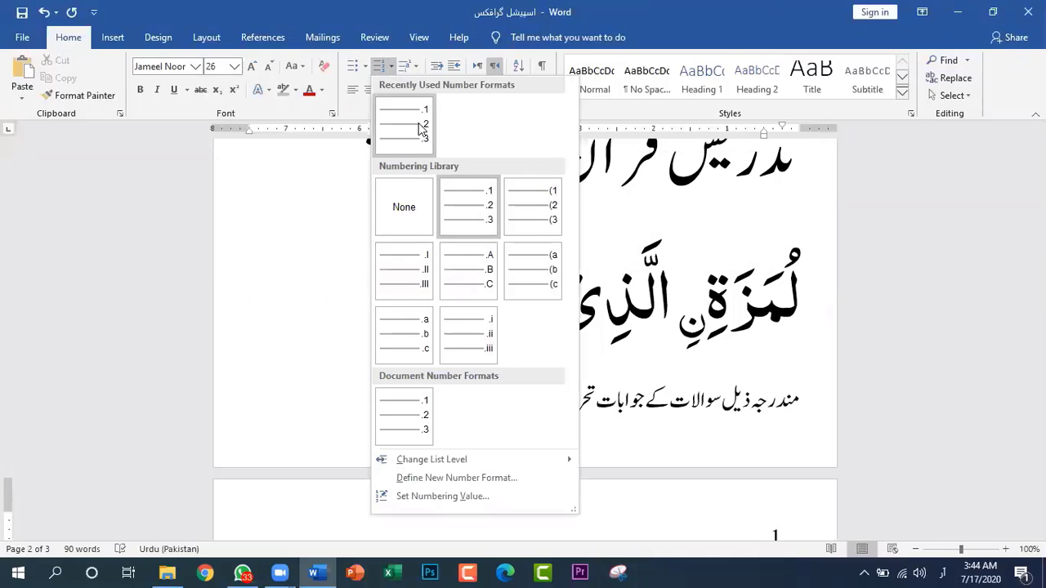
pyautogui.click(410, 270)
pyautogui.scroll(-3, 474, 308)
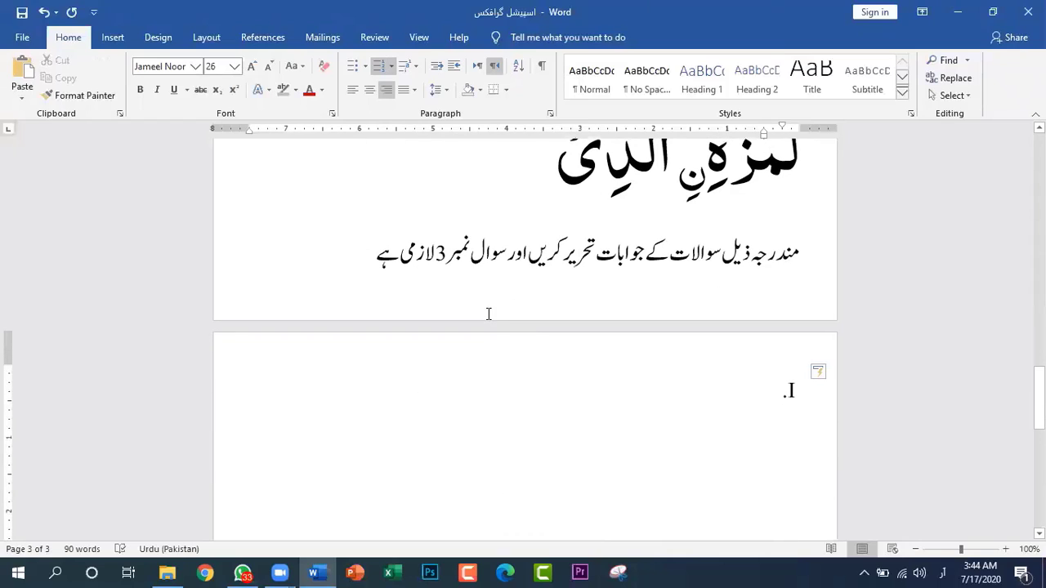
# Enter "ہم کون ہیں؟" as the first list item and start the second item
pyautogui.write('ہم')
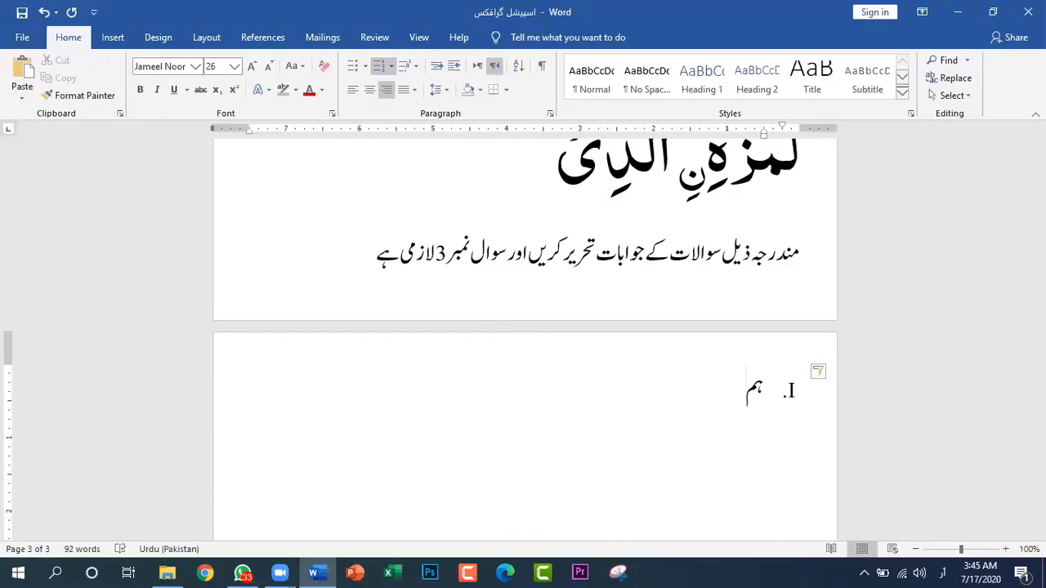
pyautogui.write(' کون ہیں ہی')
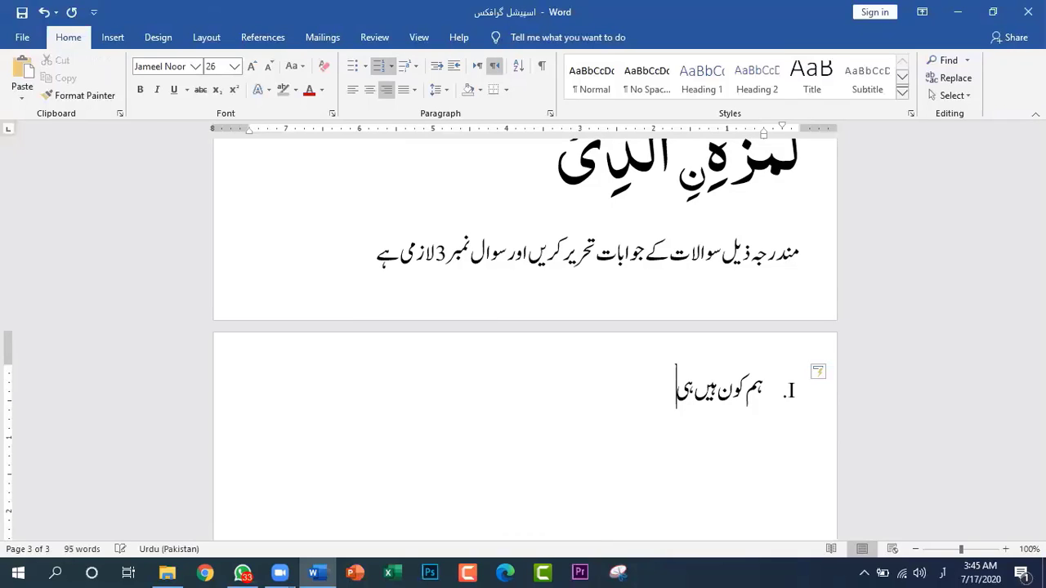
pyautogui.press('BackSpace')
pyautogui.press('BackSpace')
pyautogui.press('BackSpace')
pyautogui.write('؟')
pyautogui.press('Return')
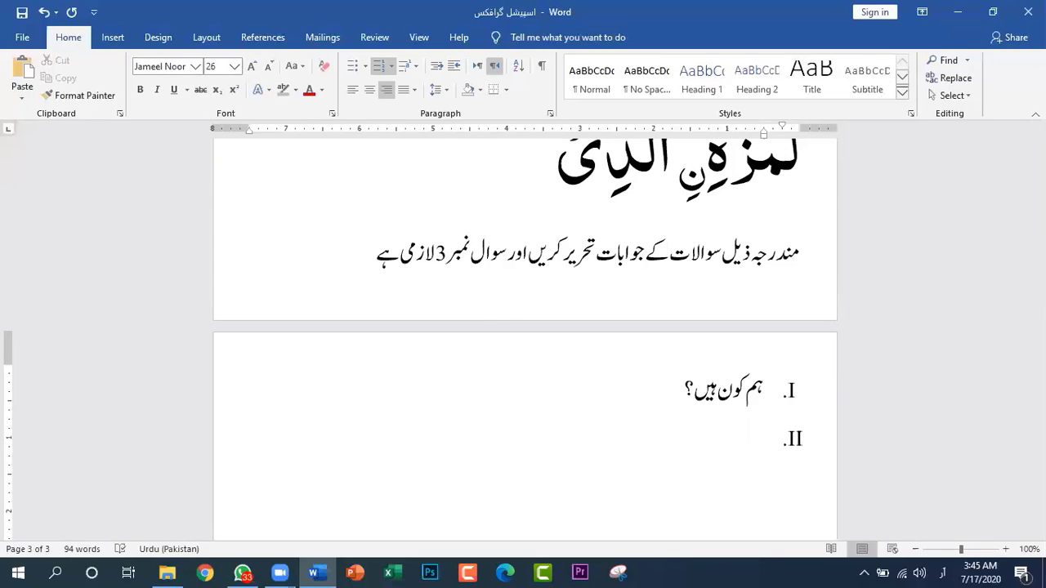
# Enter "ہمارے مذہب کا کیا نام ہے؟" as the second list item and start the third item
pyautogui.write('ہمارے مذہب کا کیا')
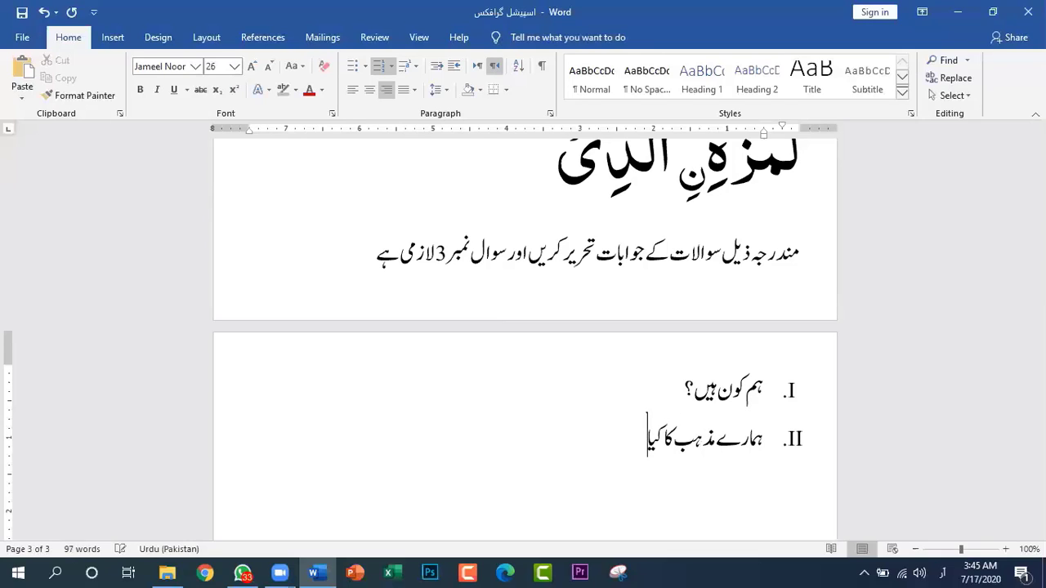
pyautogui.write(' نام ہے')
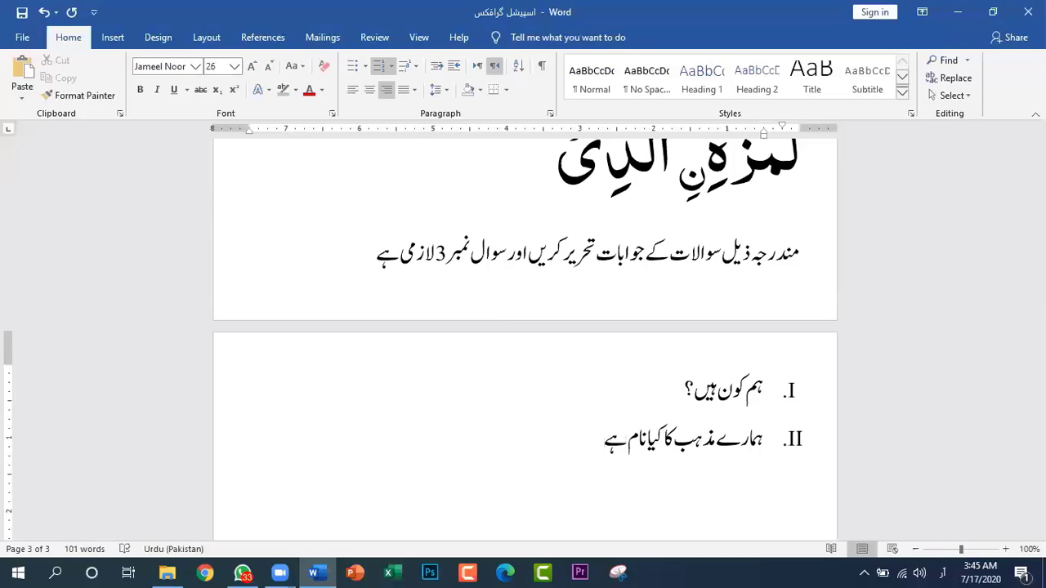
pyautogui.write('؟')
pyautogui.press('Return')
# Enter "ہمارے نبی ﷺ کون تھے اور کہاں پیدا ہوئے؟" as the third list item and start the fourth item
pyautogui.write('ہمارے نبی')
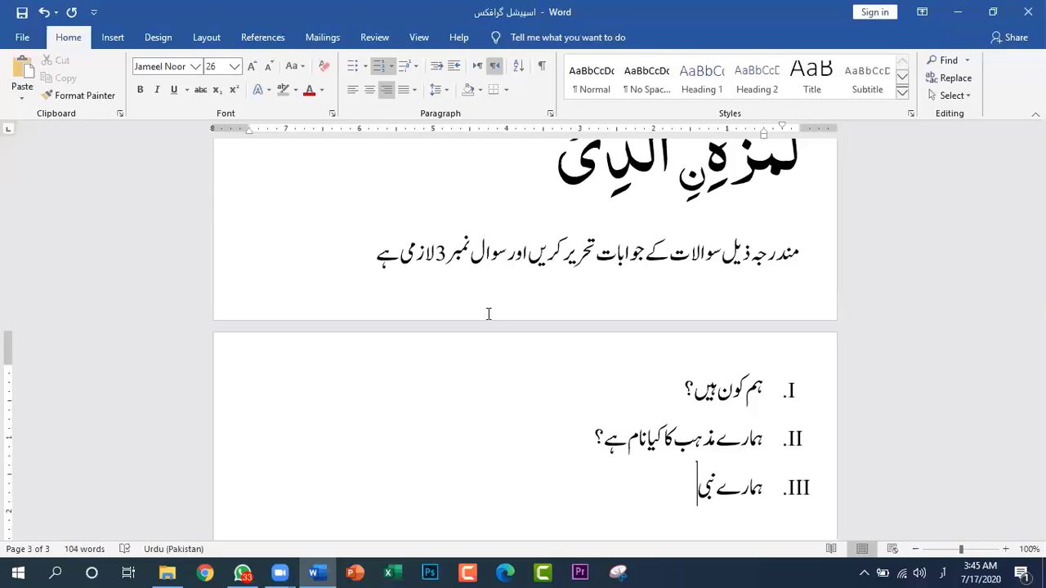
pyautogui.write('ؐ')
pyautogui.write('ﷺ')
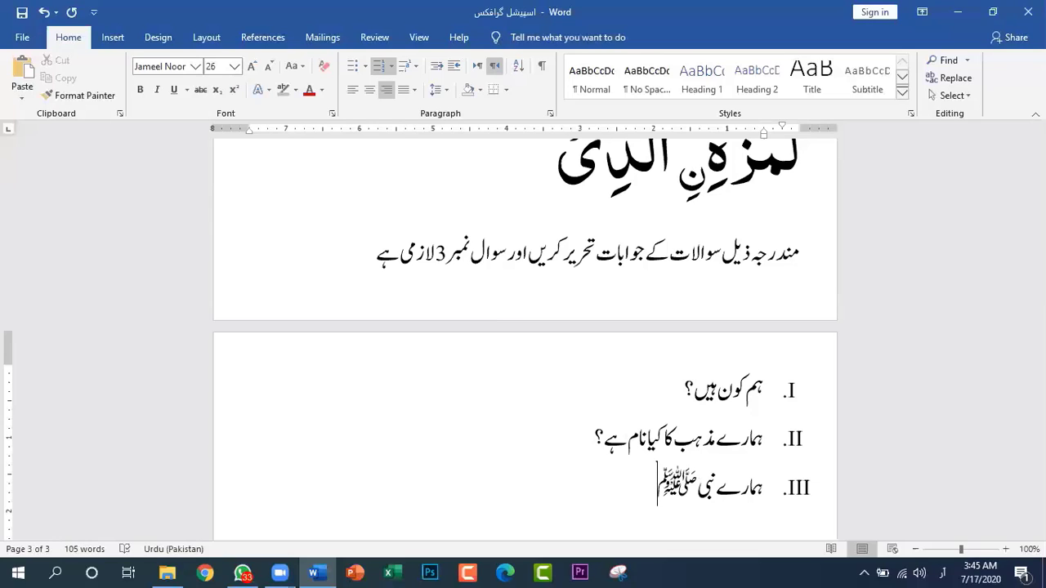
pyautogui.write(' کون تھے')
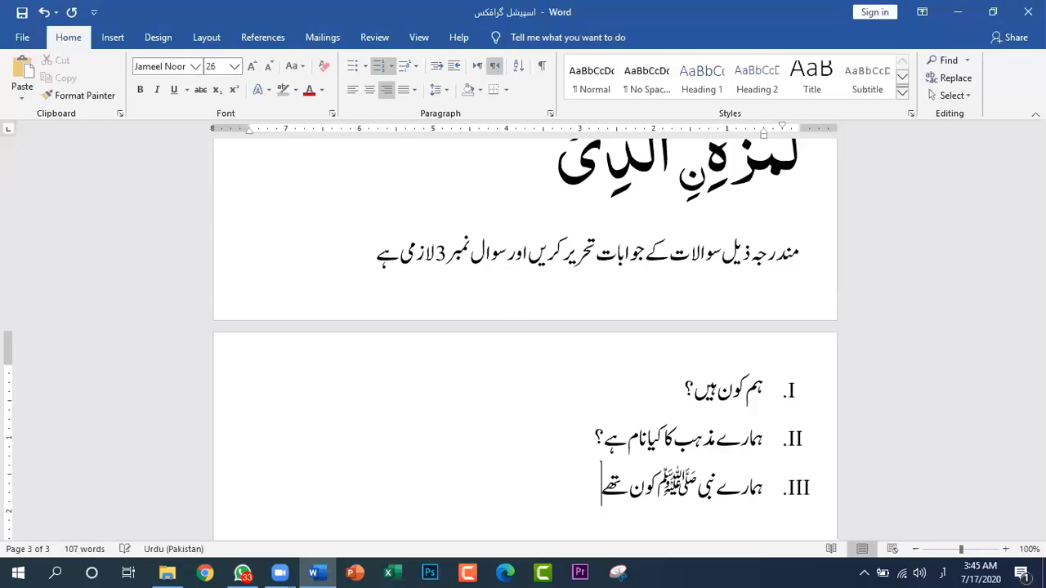
pyautogui.write(' اور کیا')
pyautogui.press('BackSpace')
pyautogui.press('BackSpace')
pyautogui.write('ہا')
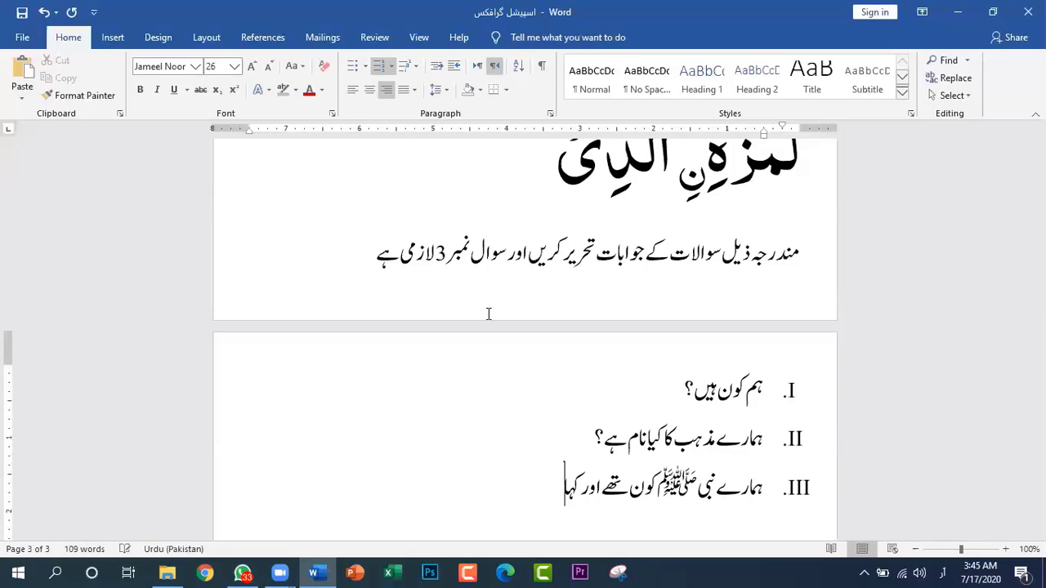
pyautogui.write('ں پید')
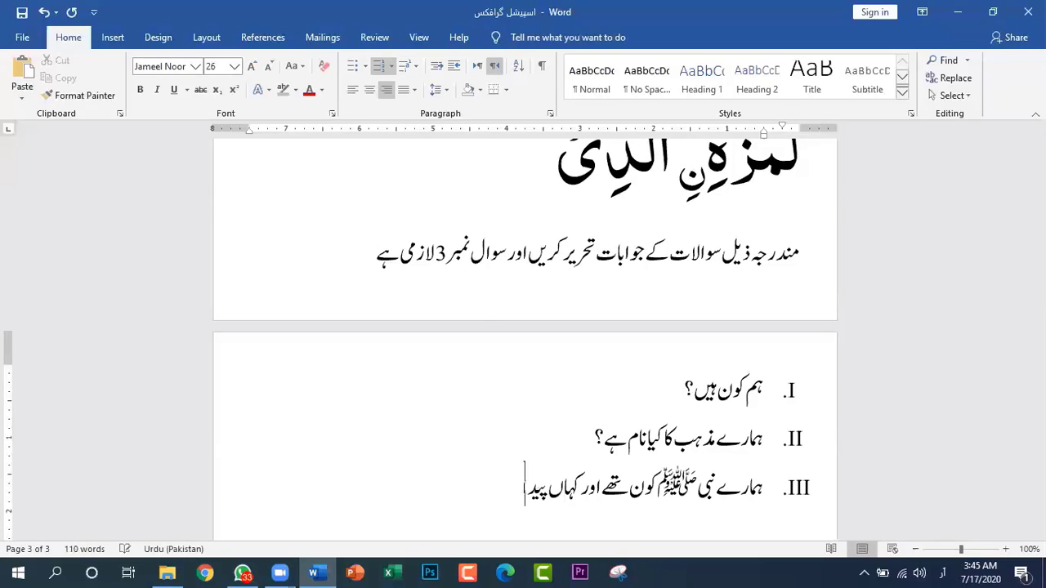
pyautogui.write('ا ہوئے؟')
pyautogui.press('Return')
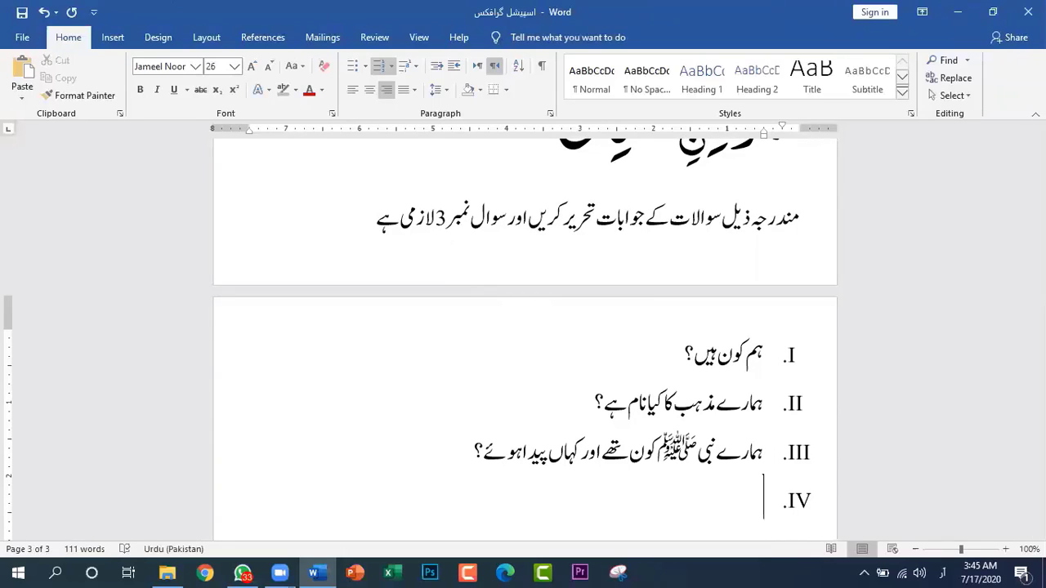
# Enter "ہماری کتاب کا کیا نام ہے؟" as the fourth list item and save the document
pyautogui.write('ہماری')
pyautogui.write(' ک')
pyautogui.write('ب کیا')
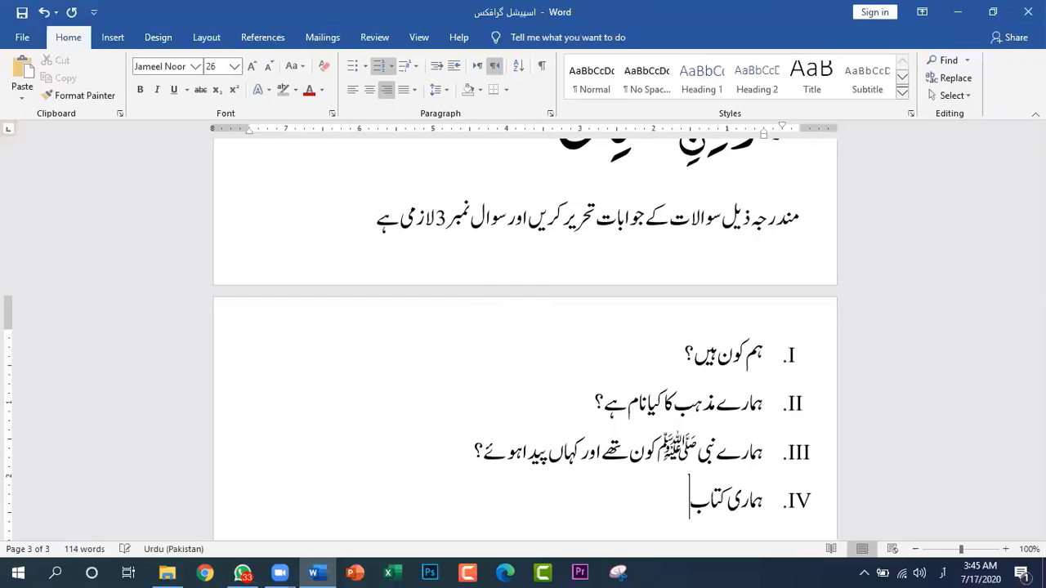
pyautogui.press('BackSpace')
pyautogui.press('BackSpace')
pyautogui.write('ا کیا نام ہے')
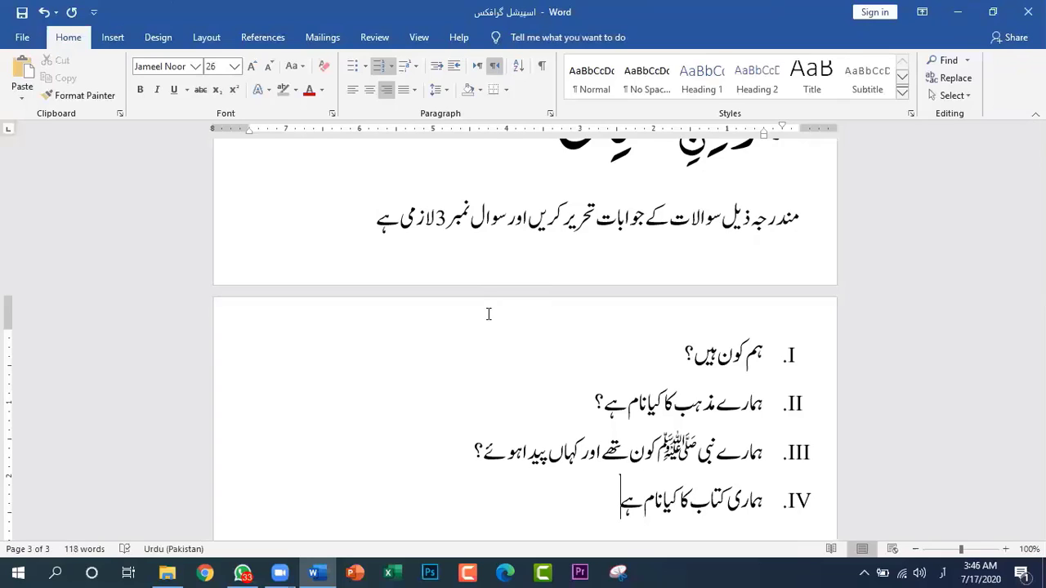
pyautogui.write('؟')
pyautogui.hotkey('ctrl', 's')
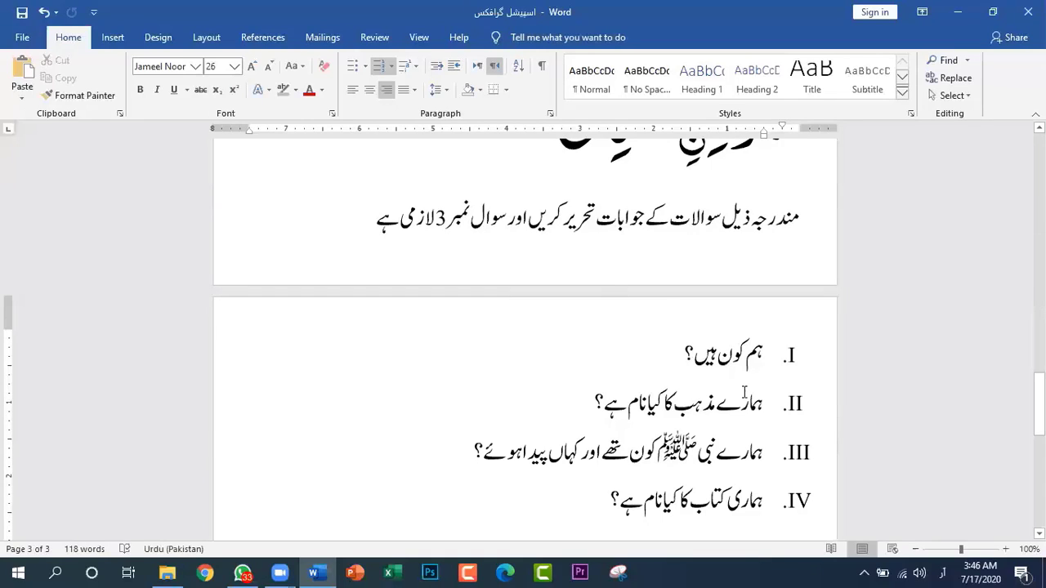
# Apply the uppercase Roman numeral format (I., II., III.) to all four question items
pyautogui.moveTo(761, 354); pyautogui.dragTo(520, 533)
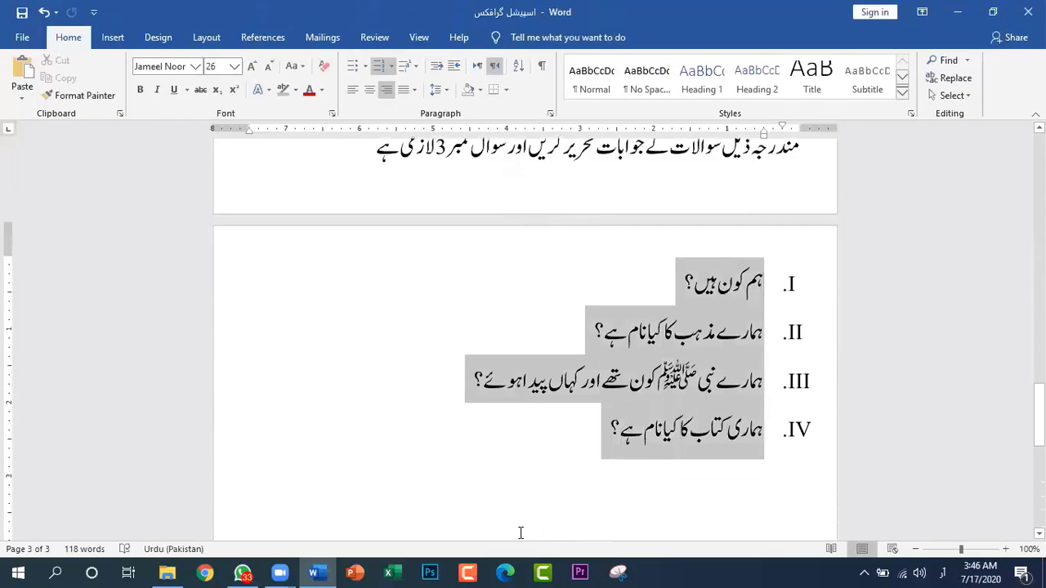
pyautogui.click(390, 66)
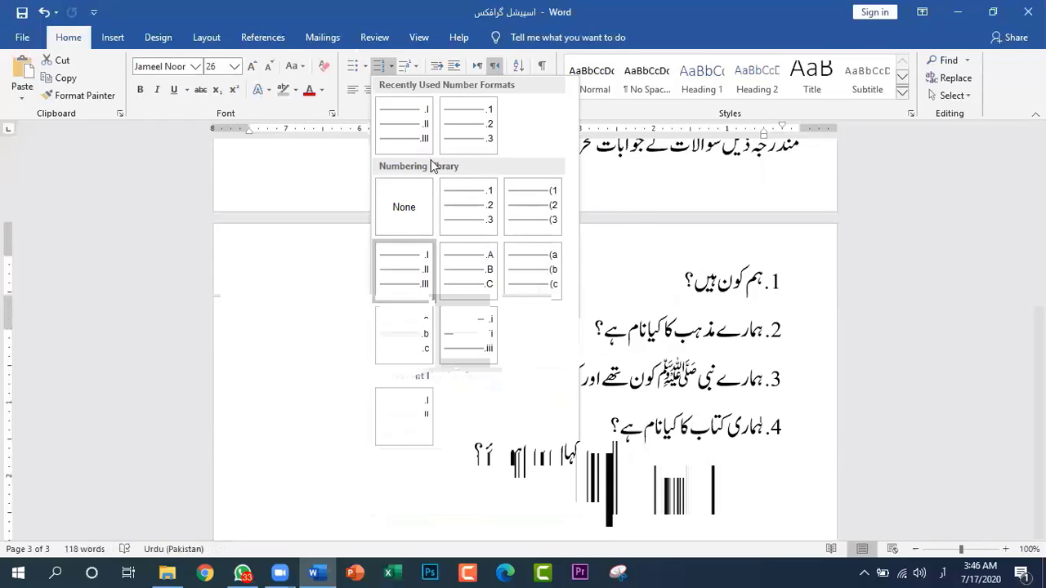
pyautogui.click(409, 125)
pyautogui.scroll(-3, 715, 491)
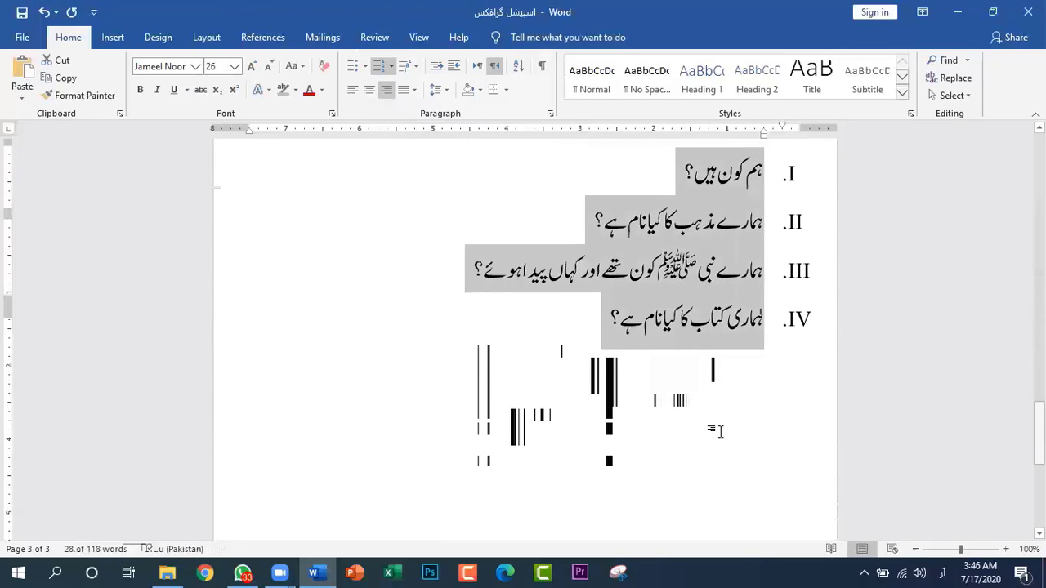
pyautogui.click(723, 418)
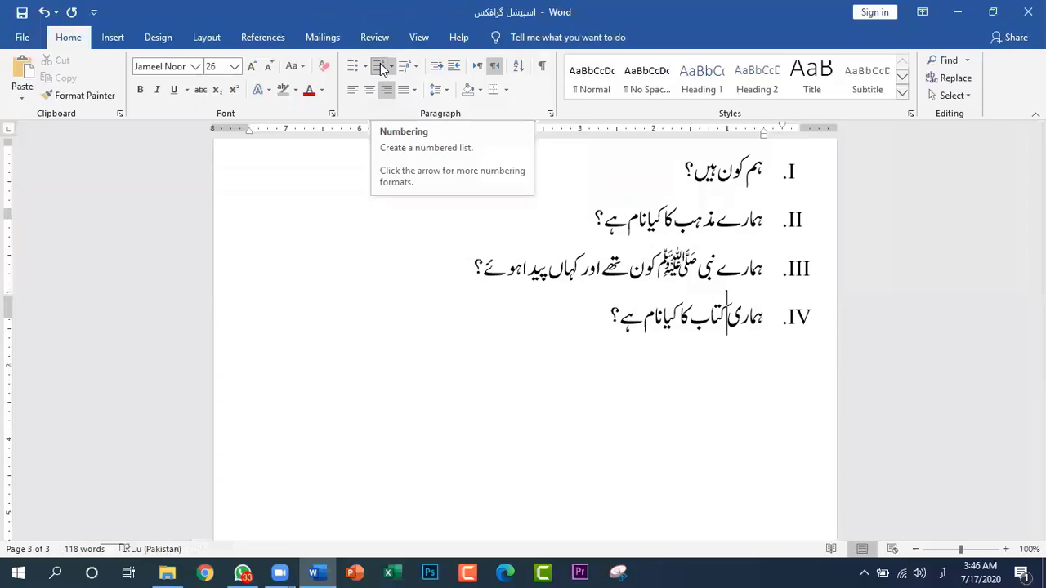
# Start an unnumbered paragraph below the fourth question, save, and move the paragraph's indent out to the right margin
pyautogui.click(554, 369)
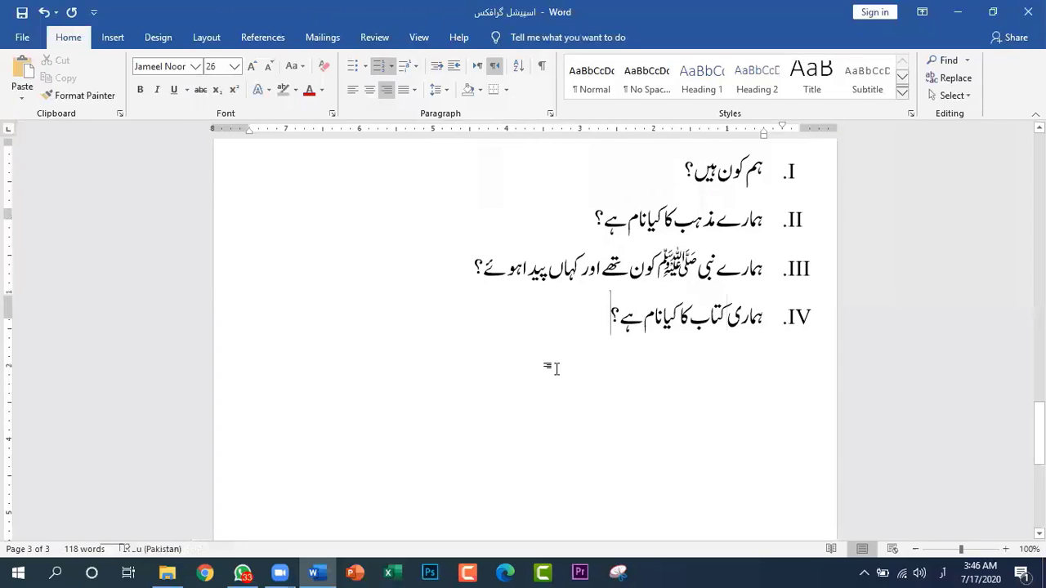
pyautogui.press('Return')
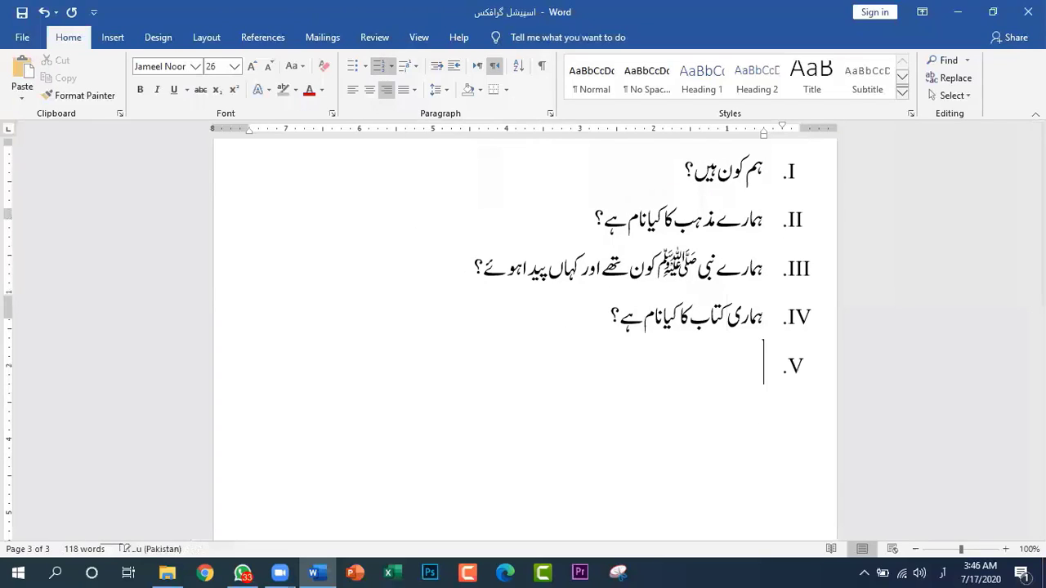
pyautogui.press('BackSpace')
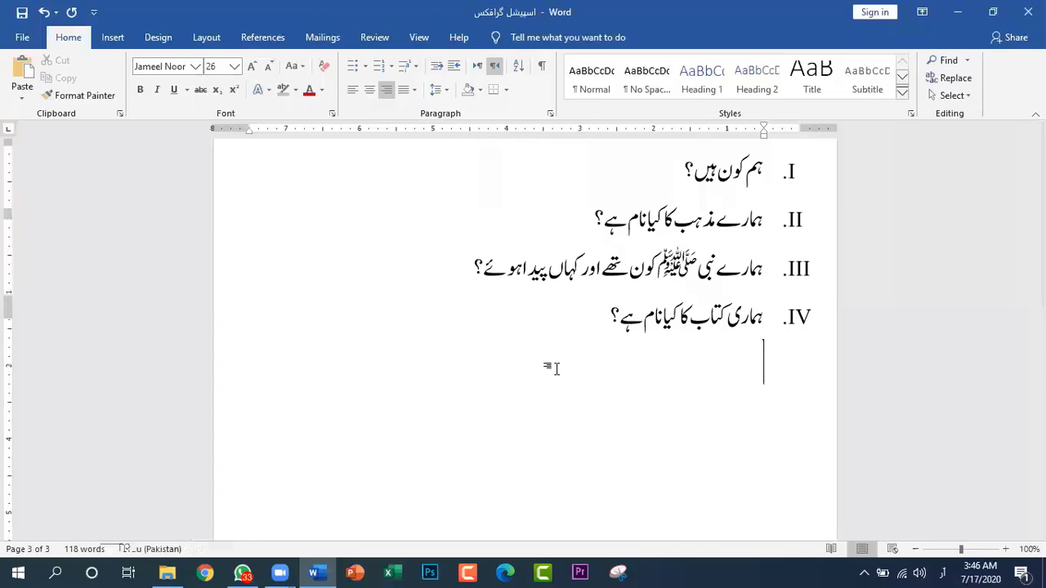
pyautogui.hotkey('ctrl', 's')
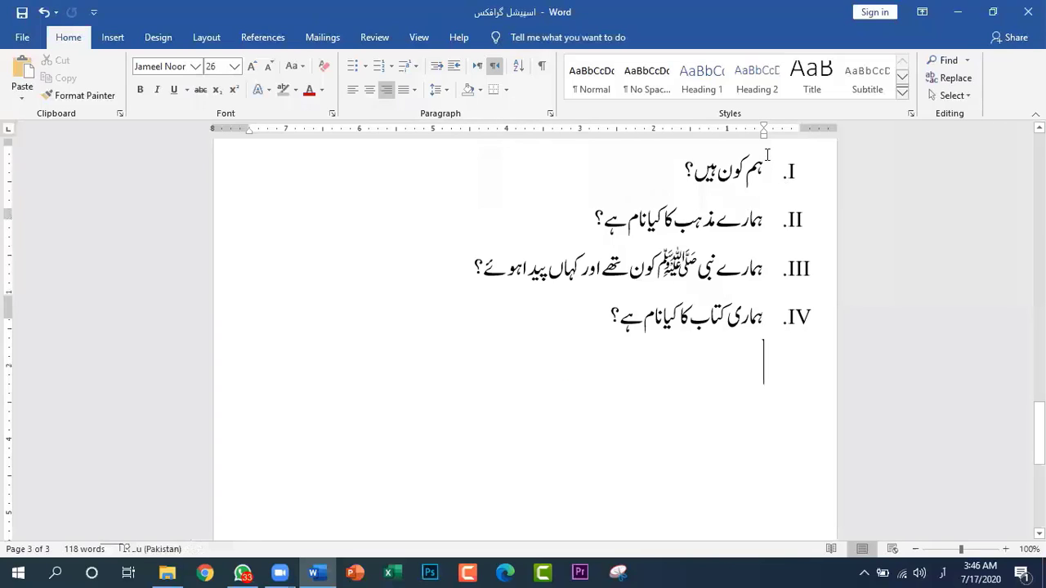
pyautogui.moveTo(763, 133); pyautogui.dragTo(800, 133)
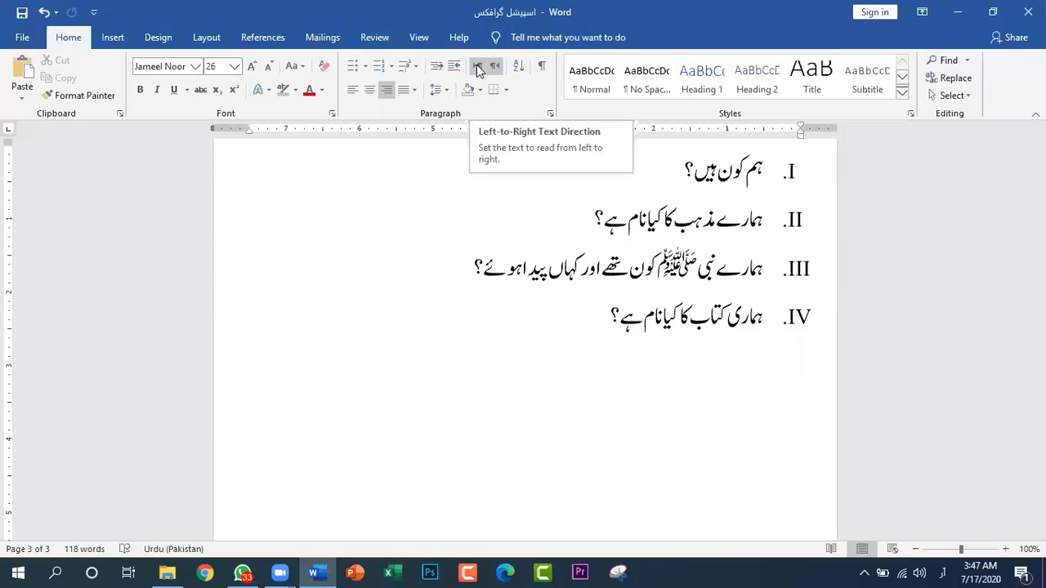
pyautogui.click(415, 69)
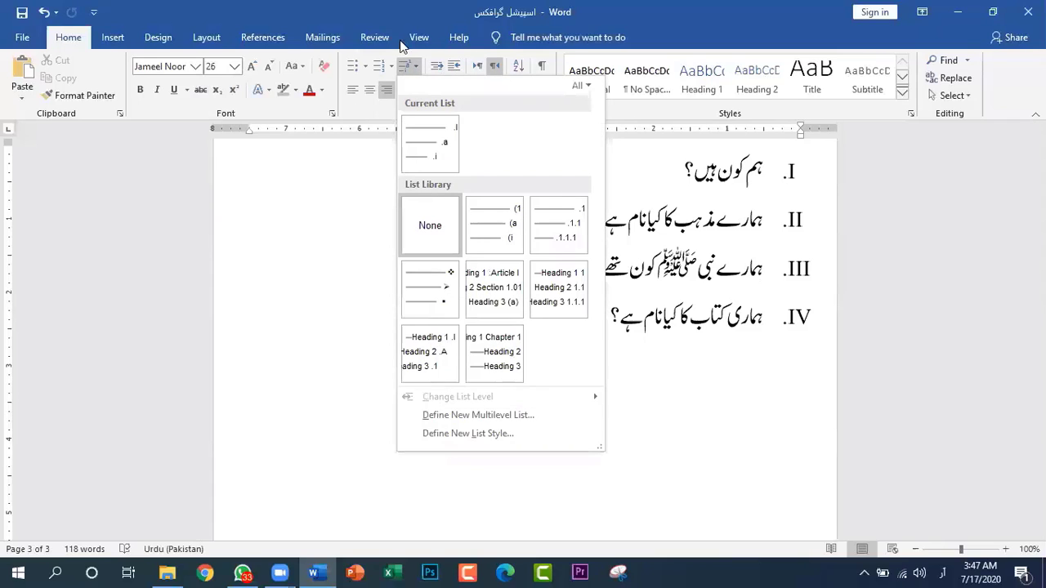
pyautogui.click(415, 69)
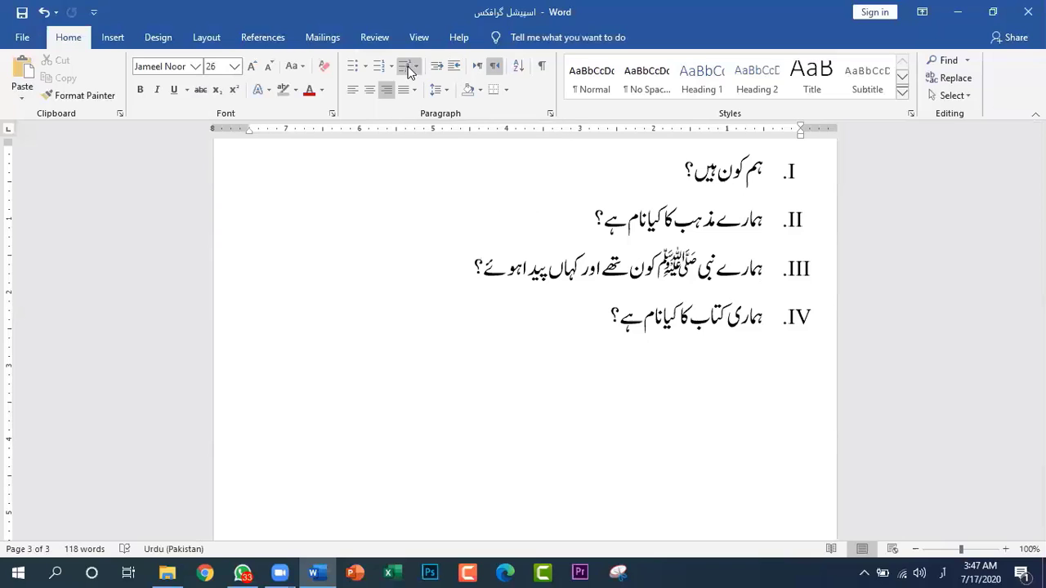
# Shade the empty paragraph below the question list with the standard color Orange
pyautogui.click(482, 92)
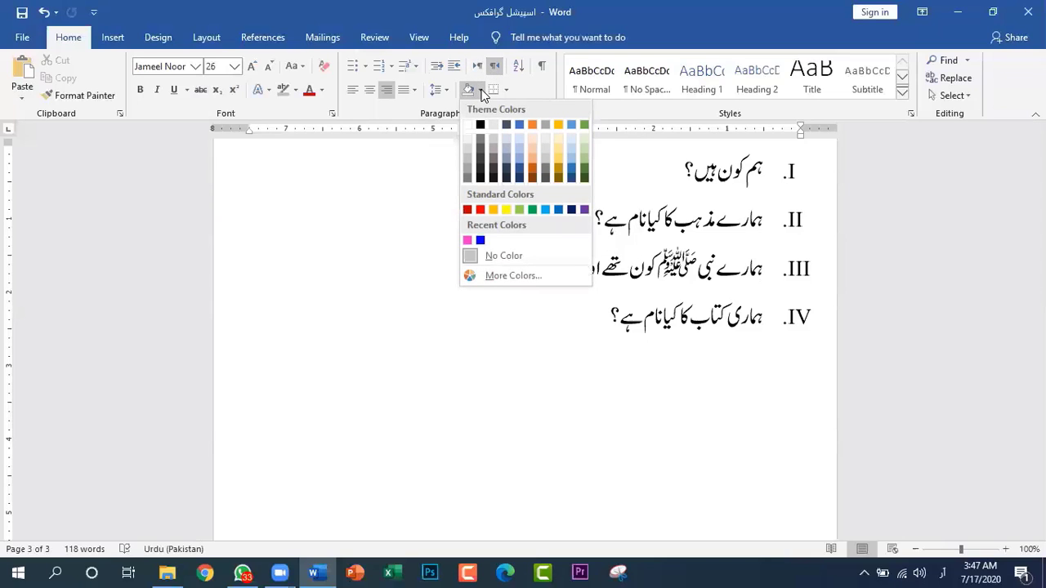
pyautogui.click(483, 91)
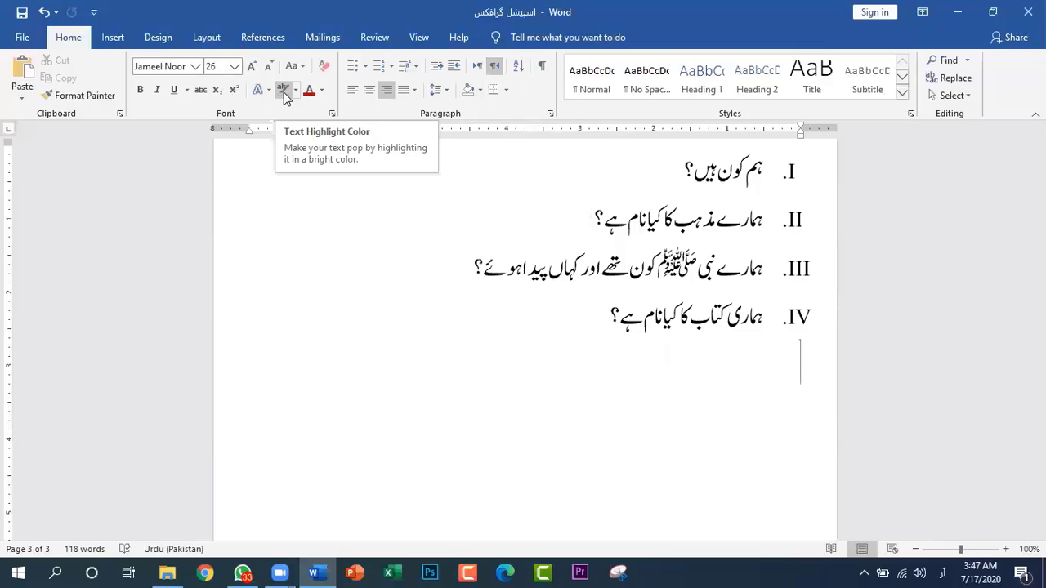
pyautogui.click(481, 91)
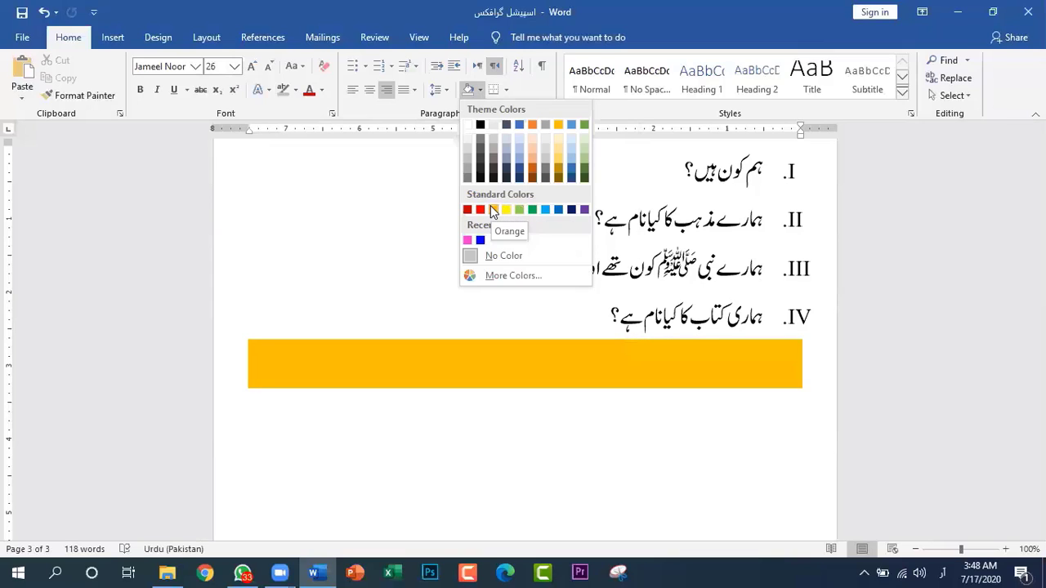
pyautogui.click(493, 210)
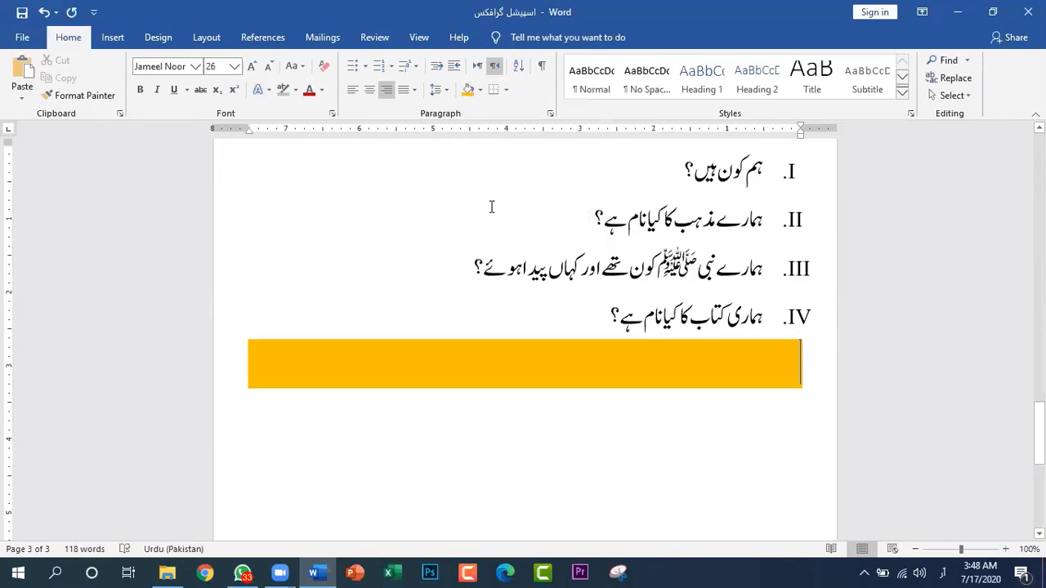
# Enter the note "نوٹ: تمام سوالات کے جواب تفصیل سے لکھیں۔" in the orange paragraph
pyautogui.write('نوٹ')
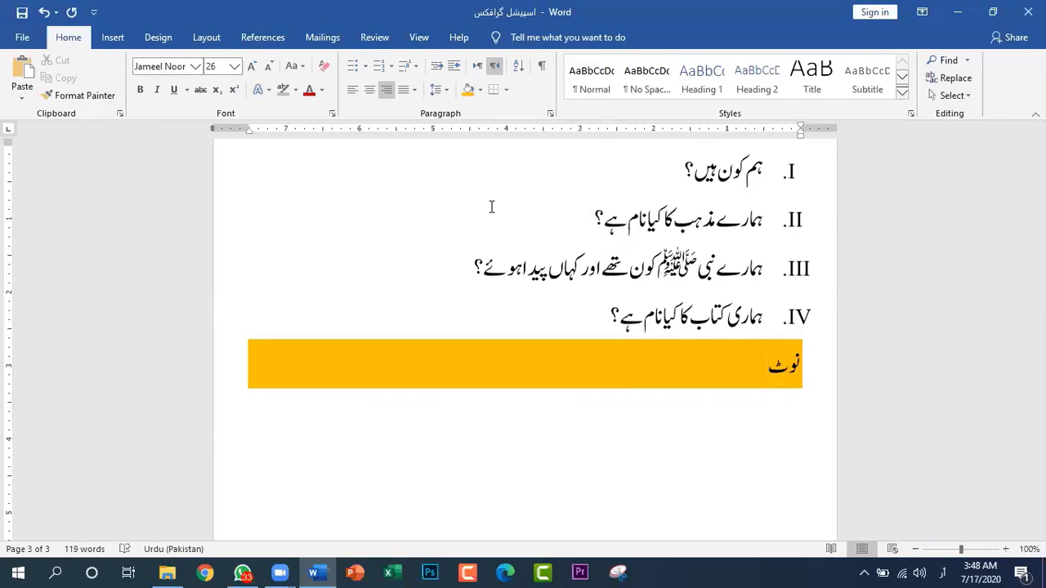
pyautogui.write(':تمام سوالا')
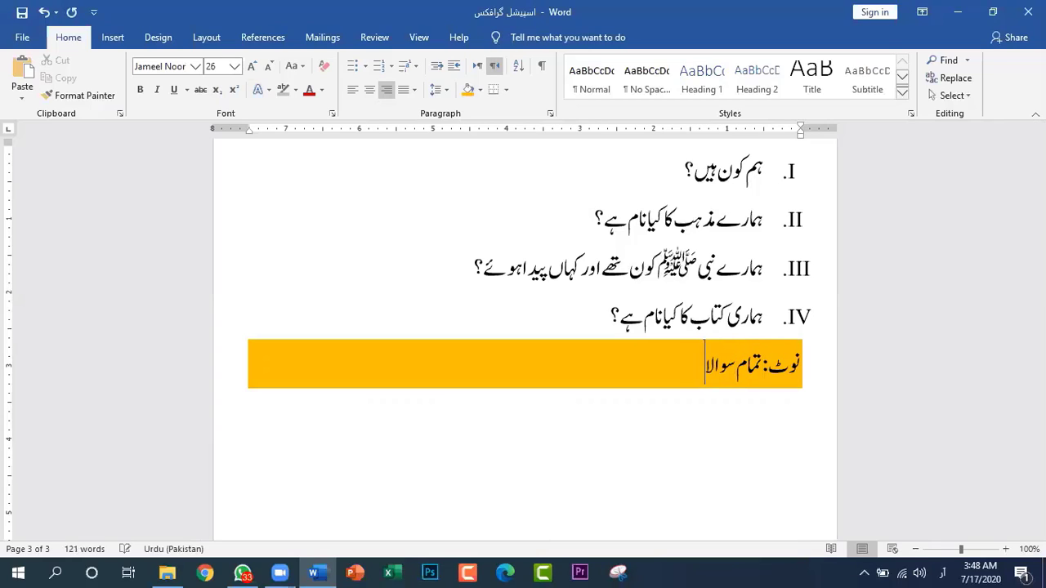
pyautogui.write('ے کے جواب تفص')
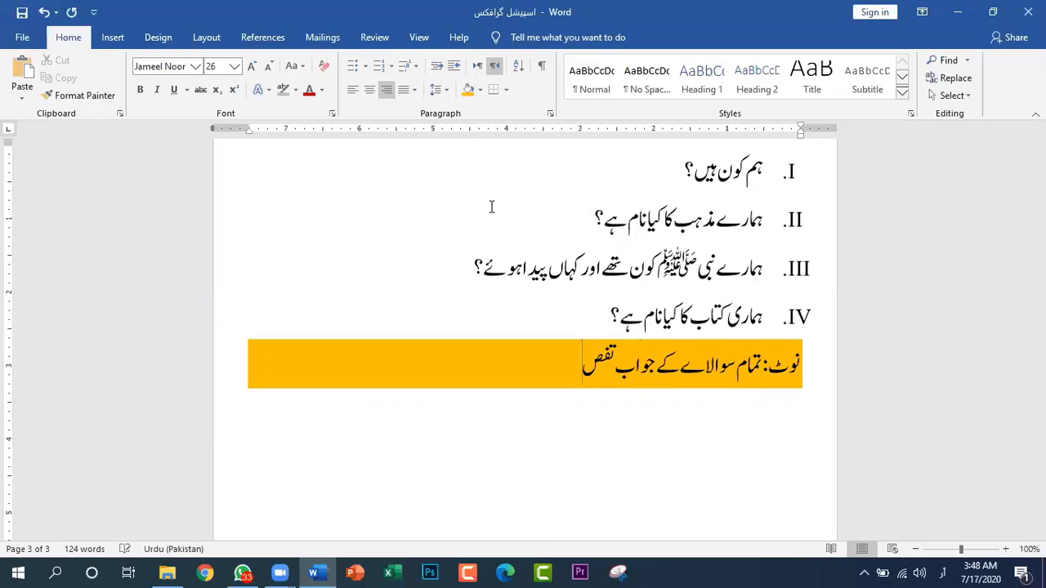
pyautogui.write('یل سے')
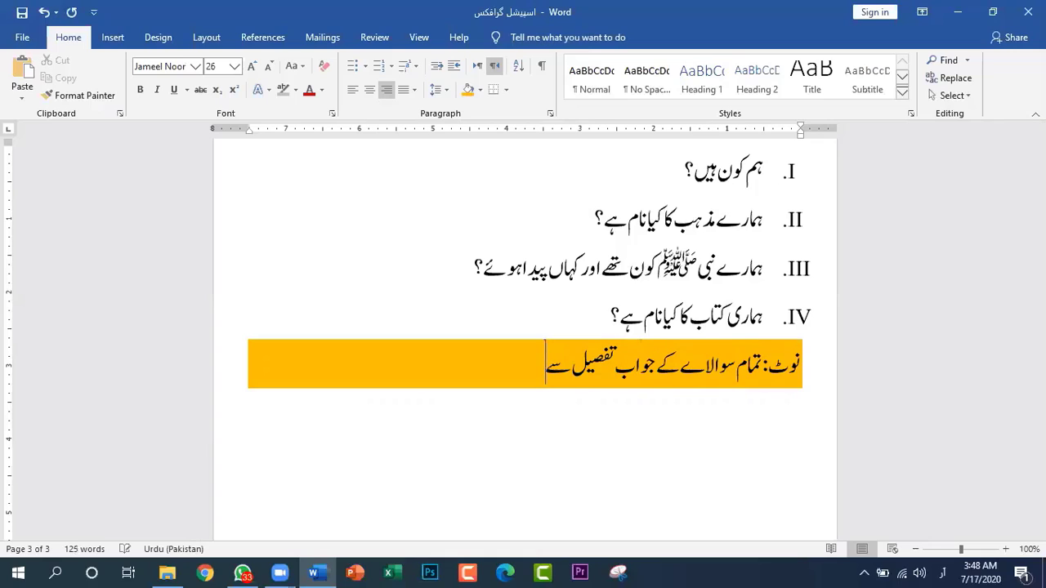
pyautogui.write(' لکھیں')
pyautogui.press('Right')
pyautogui.press('Right')
pyautogui.press('Right')
pyautogui.press('Right')
pyautogui.press('Right')
pyautogui.press('Right')
pyautogui.press('Right')
pyautogui.press('Right')
pyautogui.press('Right')
pyautogui.press('Right')
pyautogui.press('Right')
pyautogui.press('Right')
pyautogui.press('Right')
pyautogui.press('Right')
pyautogui.press('Right')
pyautogui.press('Right')
pyautogui.press('Right')
pyautogui.press('Right')
pyautogui.press('Right')
pyautogui.press('Right')
pyautogui.press('Right')
pyautogui.press('BackSpace')
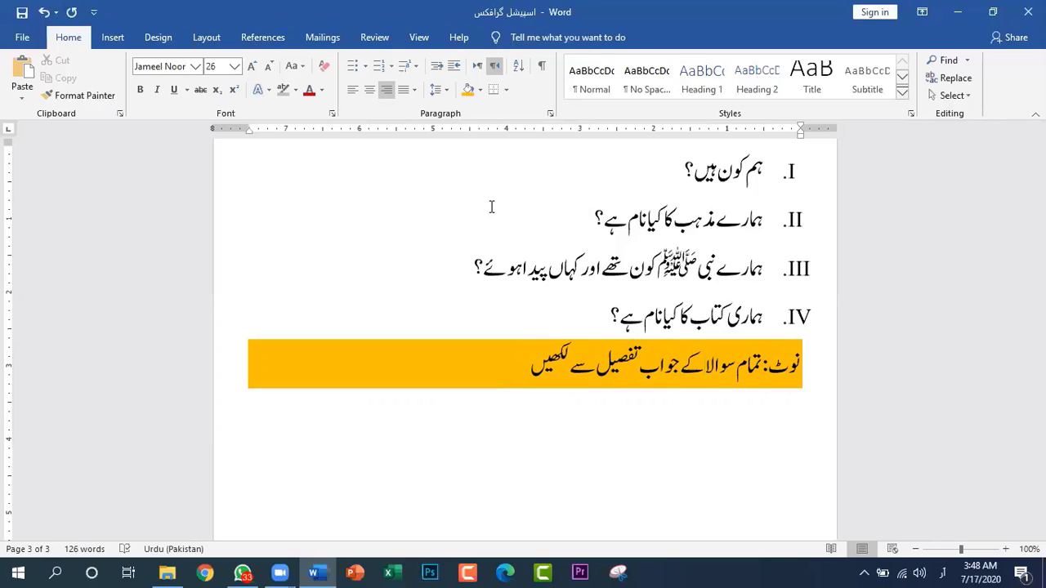
pyautogui.write('ت')
pyautogui.scroll(1, 462, 175)
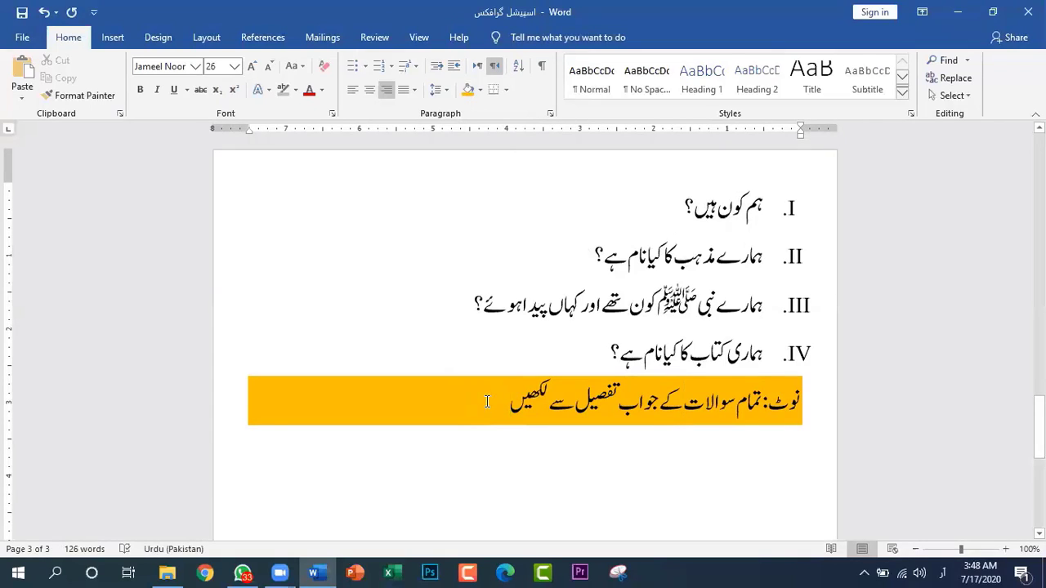
pyautogui.write('۔')
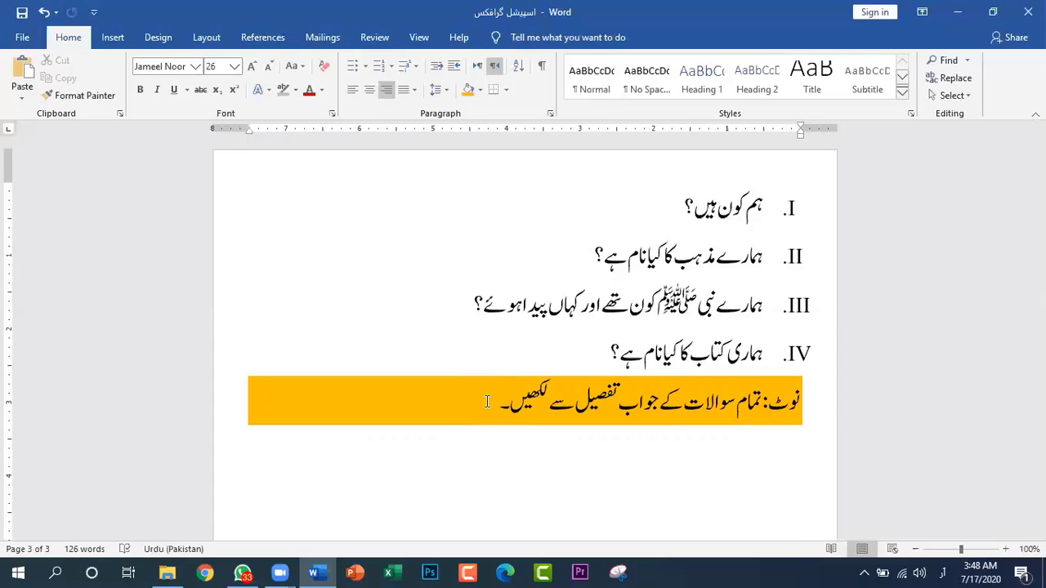
# Start a new paragraph below the note and remove its shading with No Color
pyautogui.press('Return')
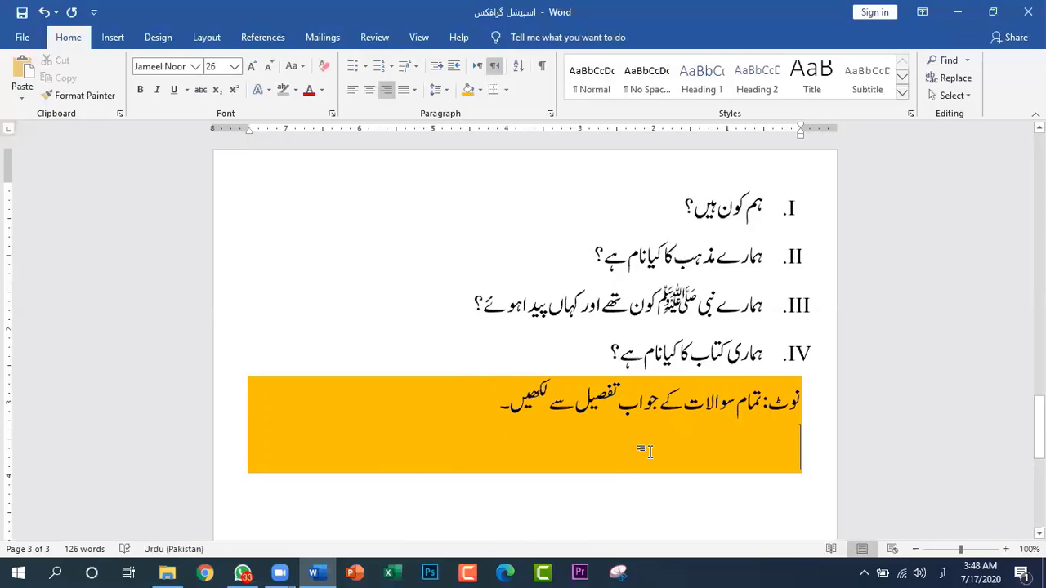
pyautogui.click(480, 90)
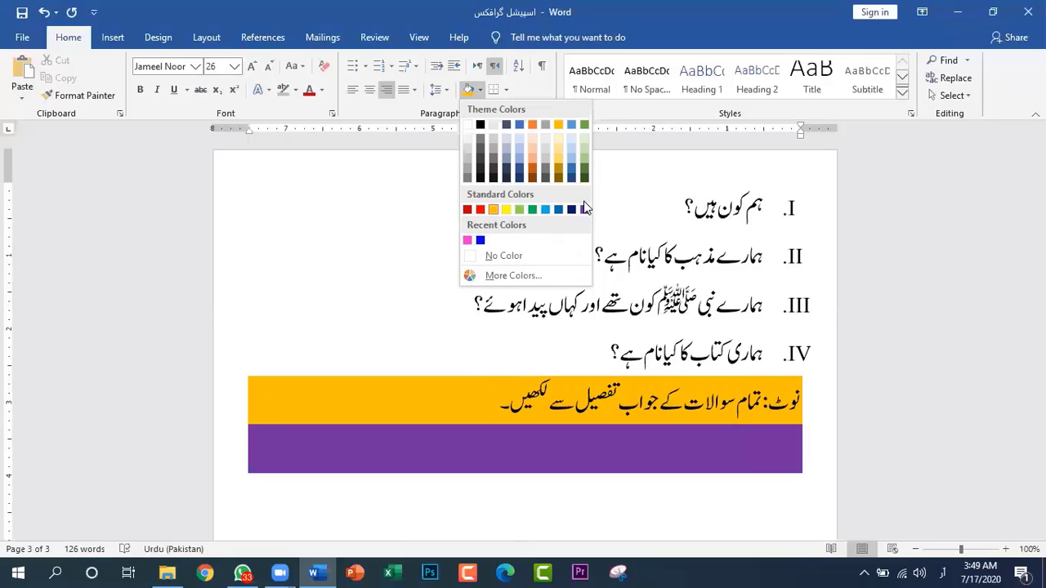
pyautogui.click(513, 256)
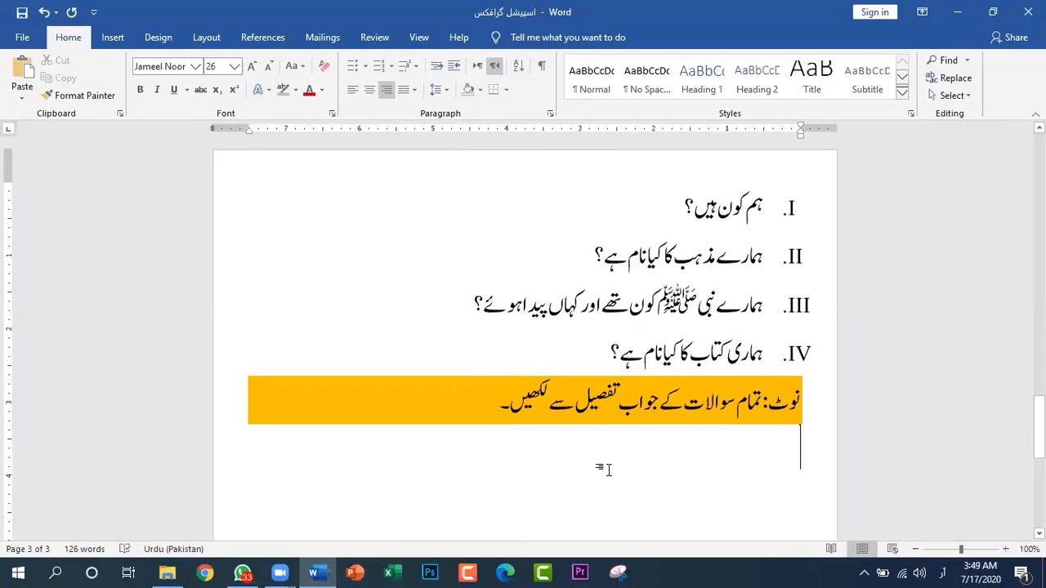
# Enter "ابجد ھوز" in the unshaded paragraph below the note
pyautogui.write('جدج')
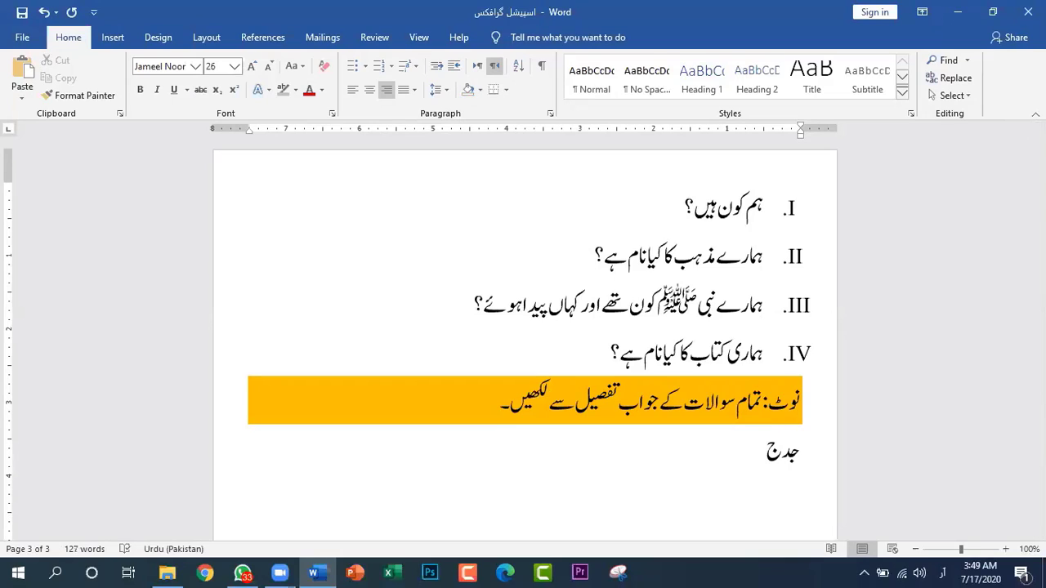
pyautogui.press('BackSpace')
pyautogui.press('BackSpace')
pyautogui.press('BackSpace')
pyautogui.write('اب')
pyautogui.write('جد هوز')
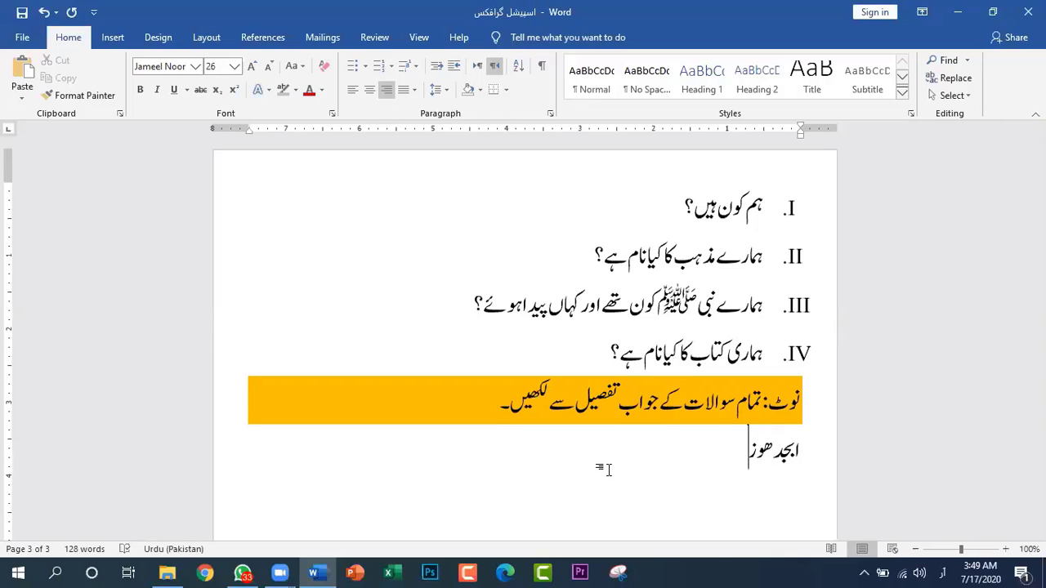
pyautogui.hotkey('ctrl', 'Return')
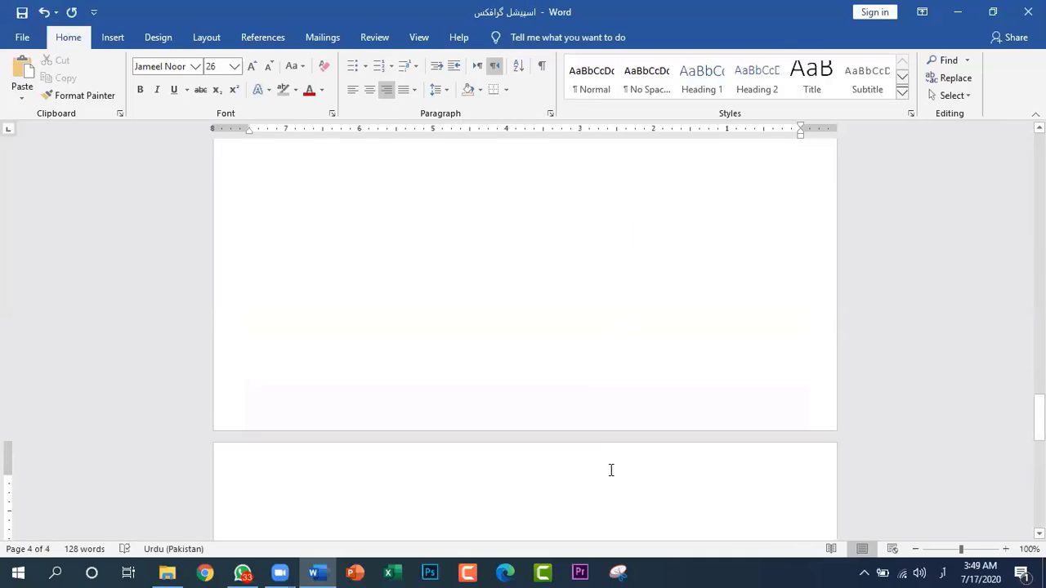
pyautogui.scroll(5, 605, 472)
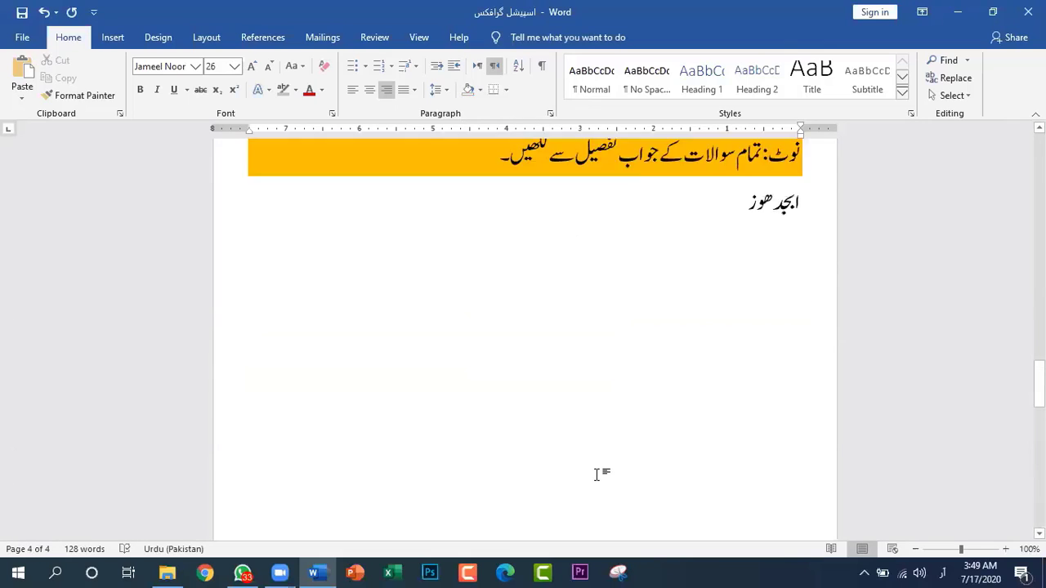
pyautogui.click(749, 349)
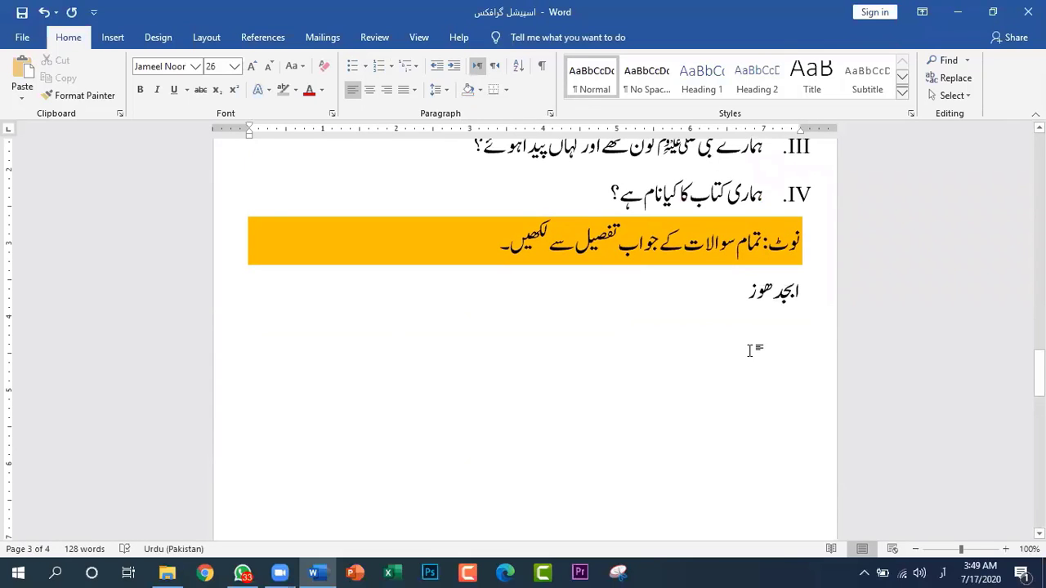
pyautogui.click(495, 68)
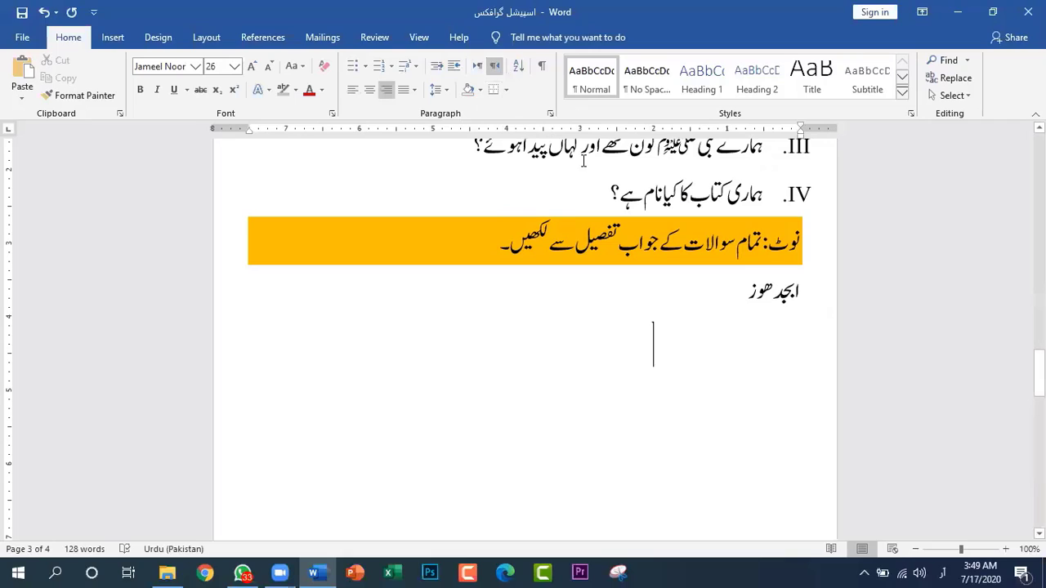
pyautogui.press('BackSpace')
pyautogui.press('BackSpace')
pyautogui.press('BackSpace')
pyautogui.press('BackSpace')
pyautogui.press('BackSpace')
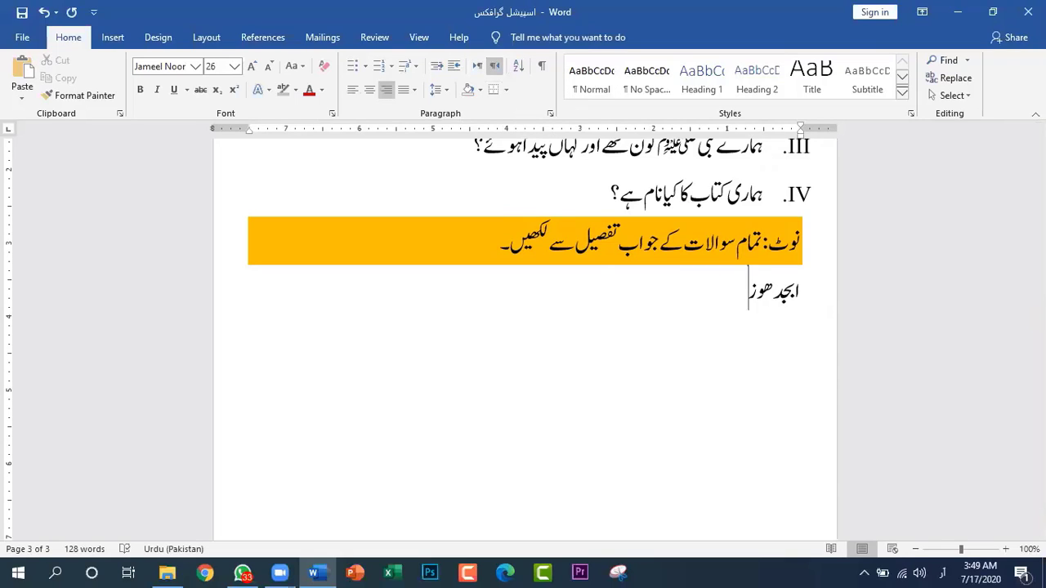
# Start a new line below "ابجد ھوز" and return to the beginning of the document
pyautogui.press('Return')
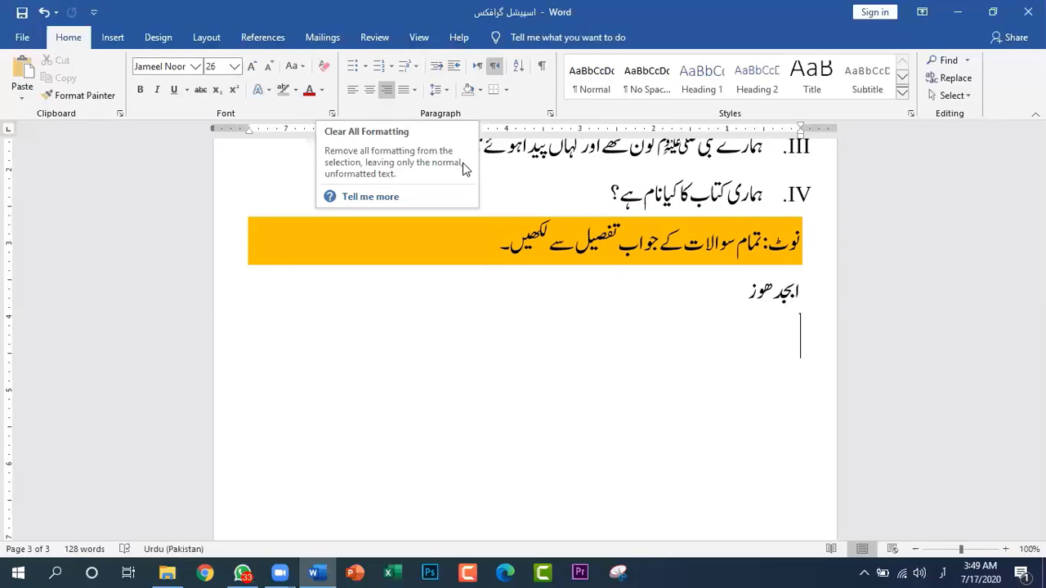
pyautogui.scroll(5, 662, 369)
pyautogui.scroll(20, 625, 321)
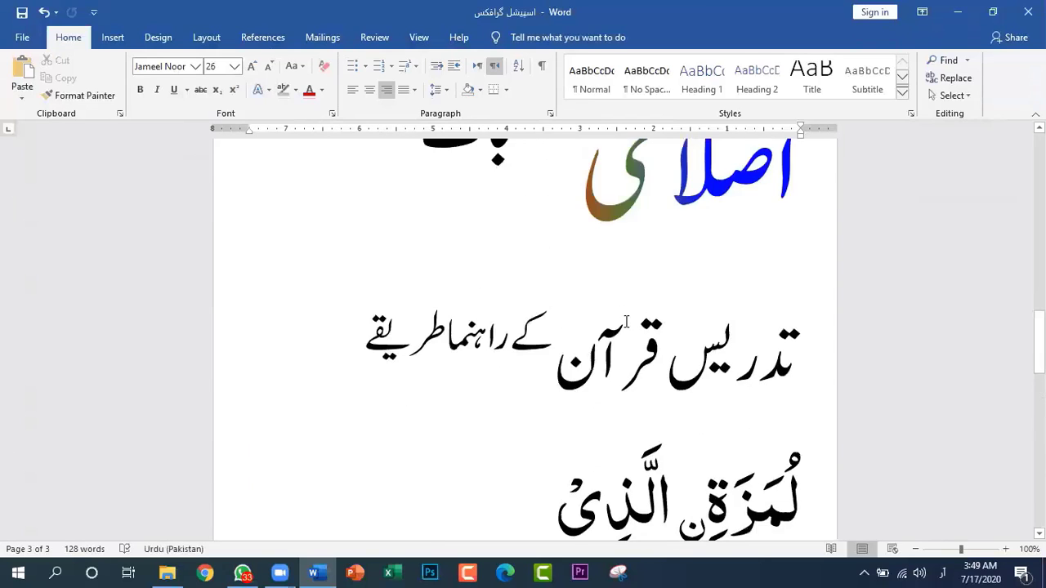
pyautogui.scroll(2, 626, 321)
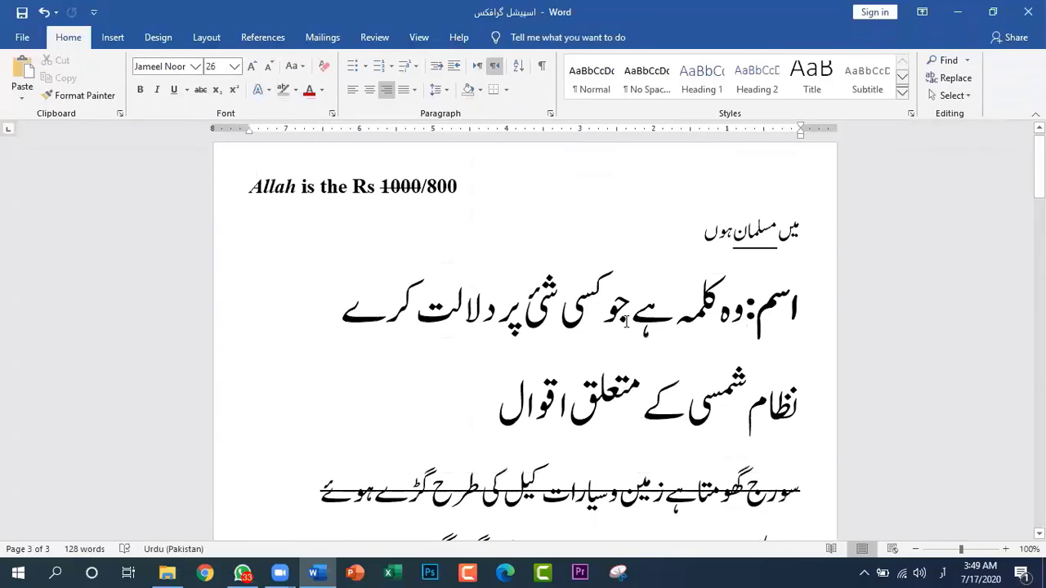
pyautogui.scroll(-2, 626, 321)
pyautogui.scroll(3, 625, 321)
pyautogui.scroll(1, 626, 321)
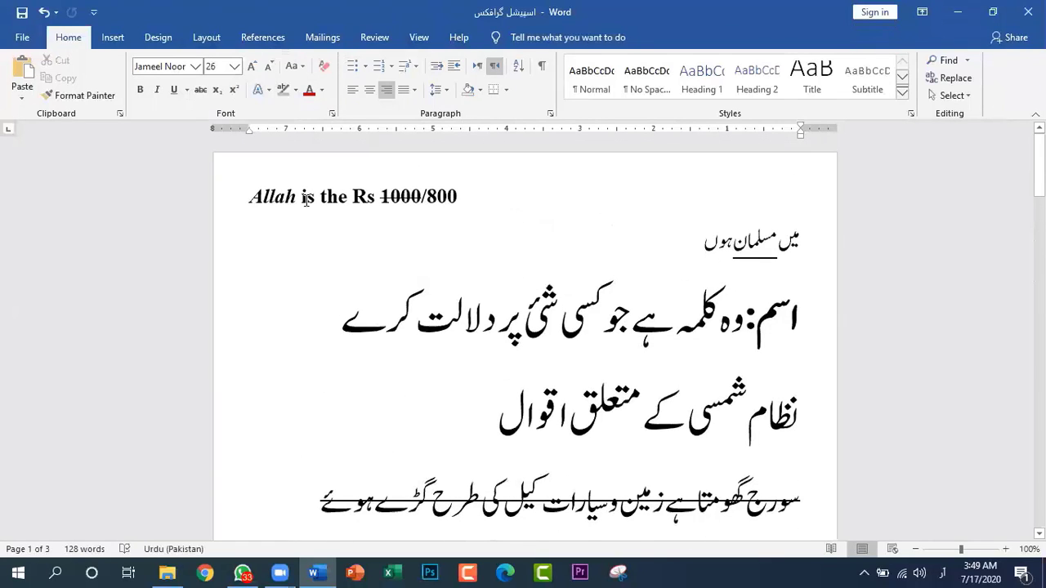
pyautogui.scroll(-20, 605, 312)
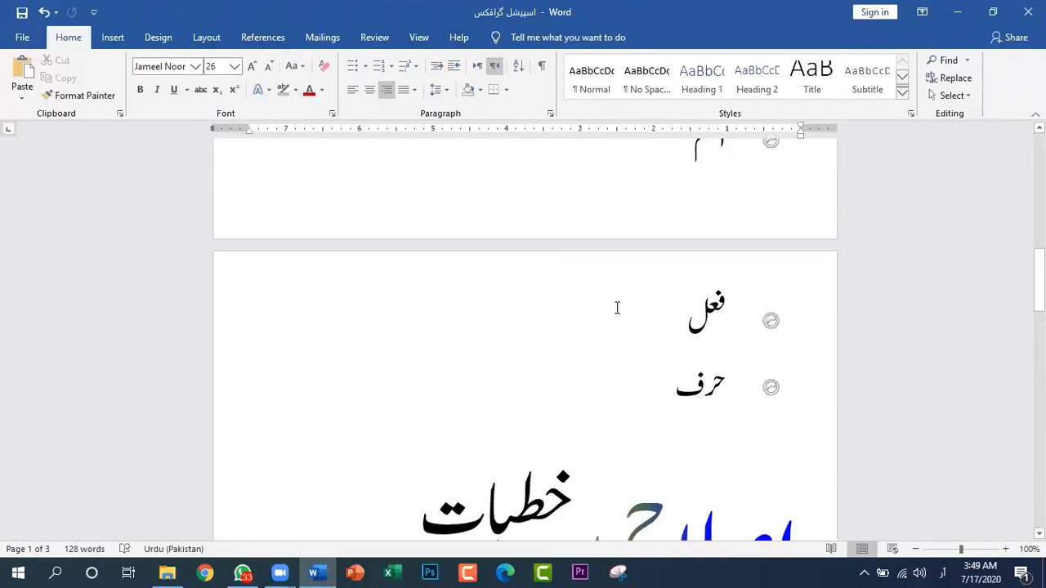
pyautogui.scroll(-6, 617, 308)
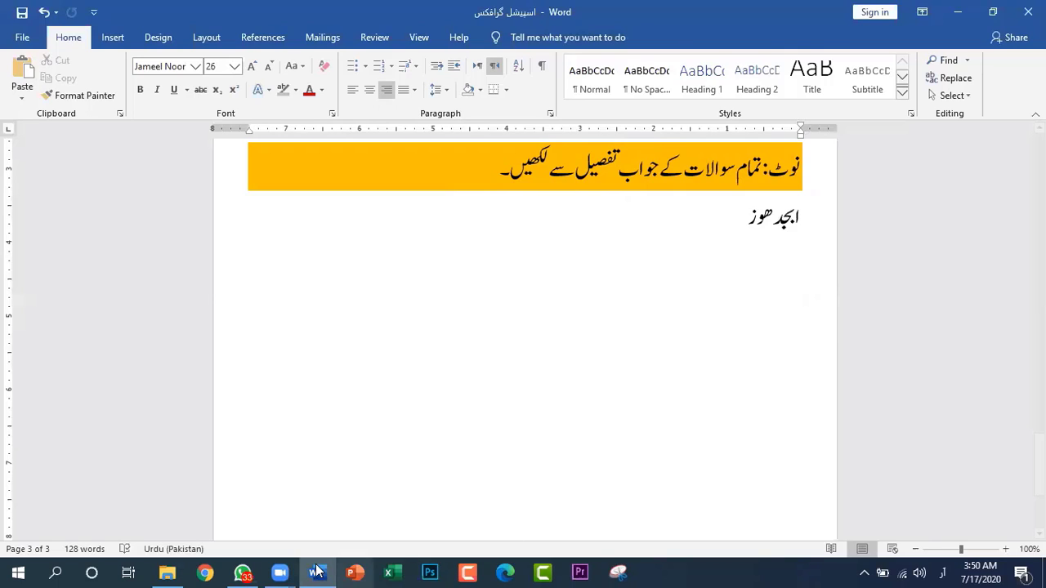
# Switch to Google Chrome and set the keyboard input language to English
pyautogui.click(206, 573)
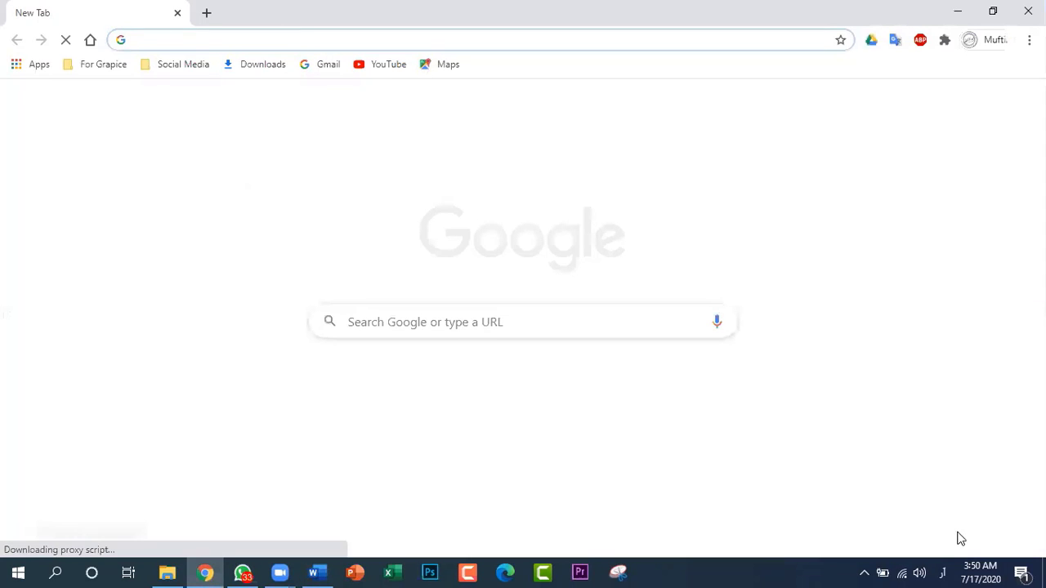
pyautogui.click(942, 572)
pyautogui.click(869, 437)
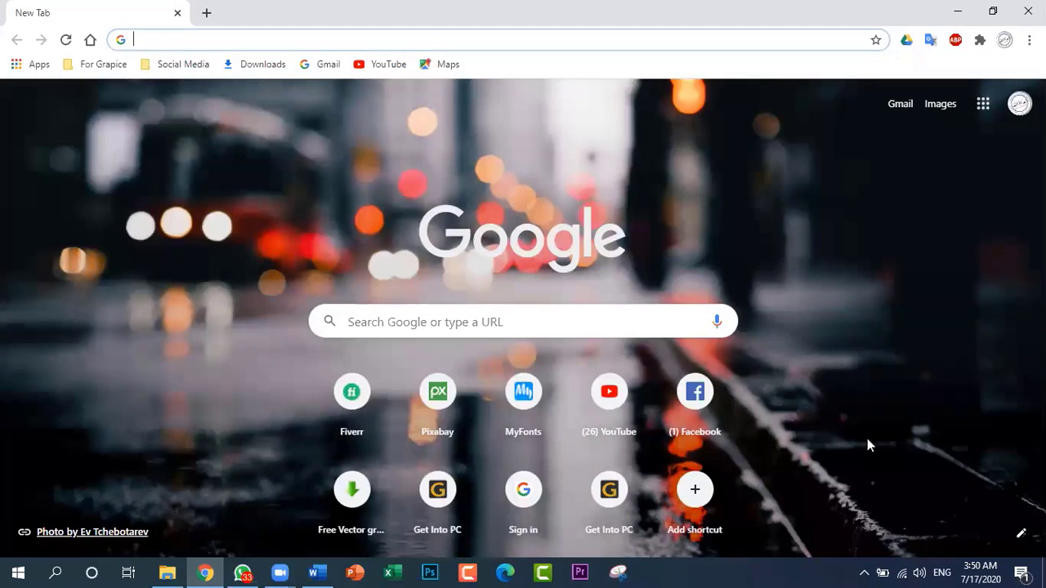
# Search Google for "pak urdu installer windows 10" and open the mbilalm.com Download Pak Urdu Installer result
pyautogui.write('pak ')
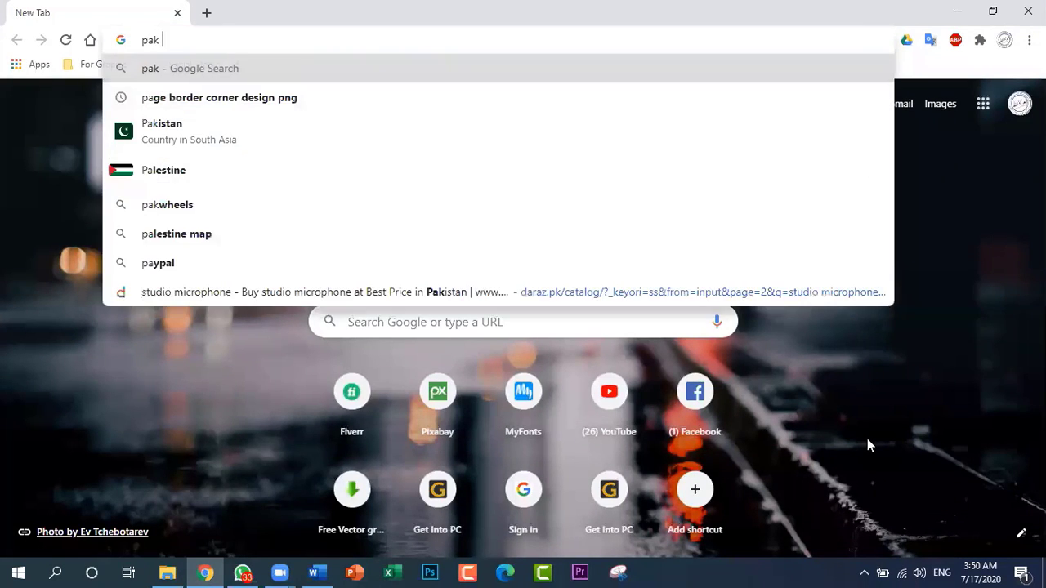
pyautogui.write('urdu')
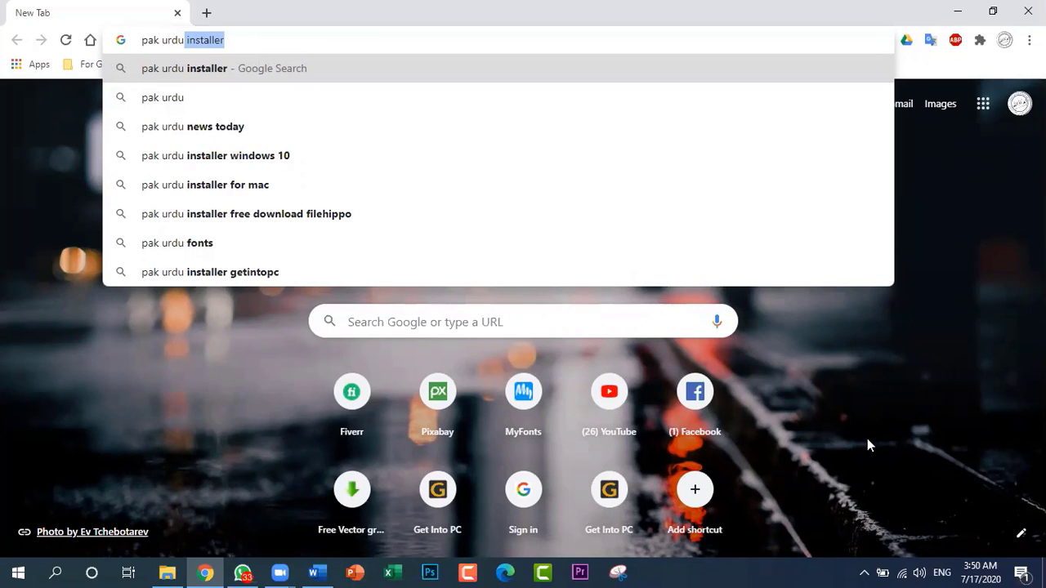
pyautogui.press('Down')
pyautogui.press('Down')
pyautogui.press('Down')
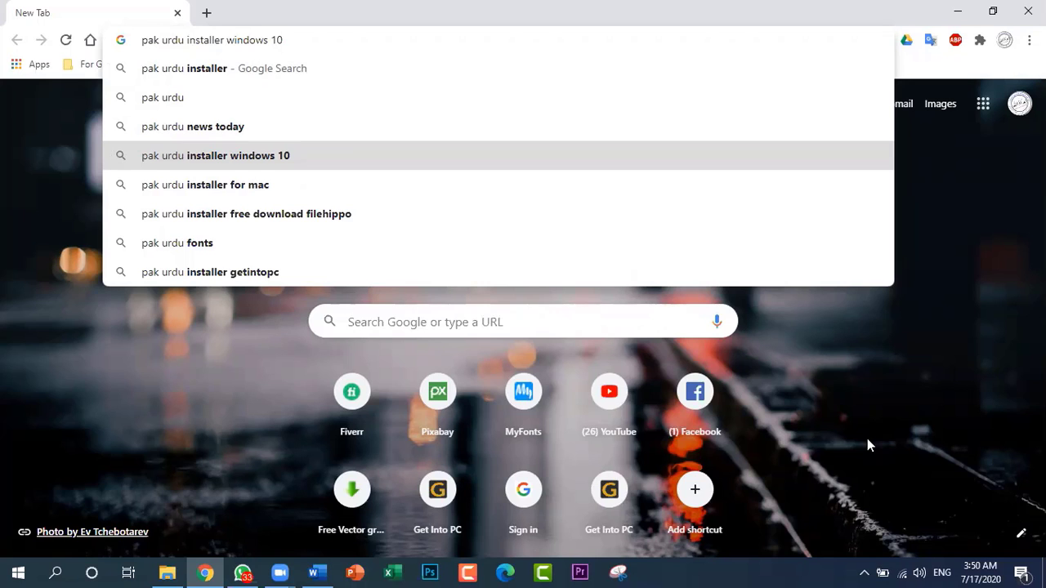
pyautogui.press('Return')
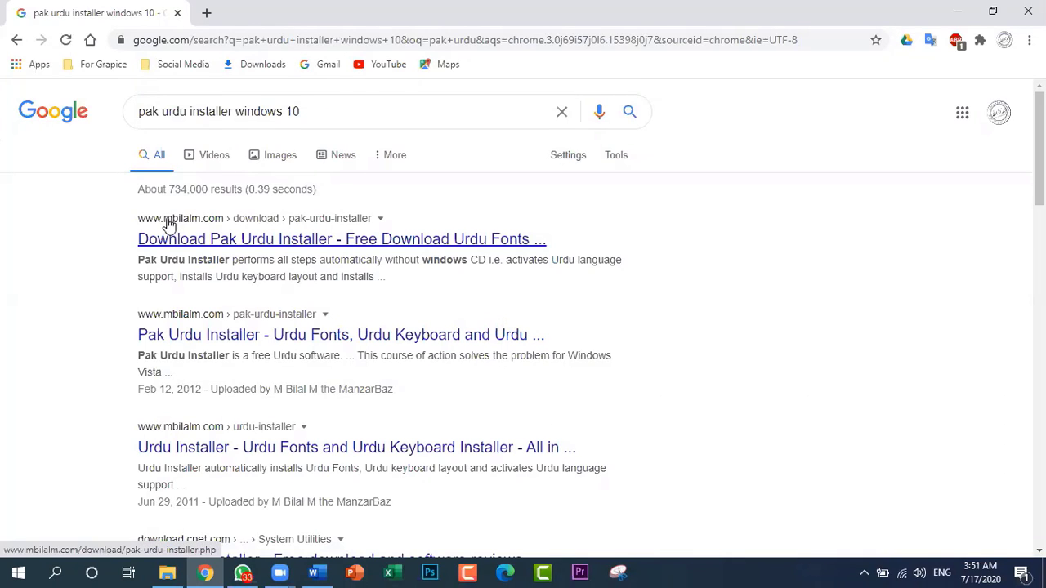
pyautogui.click(236, 245)
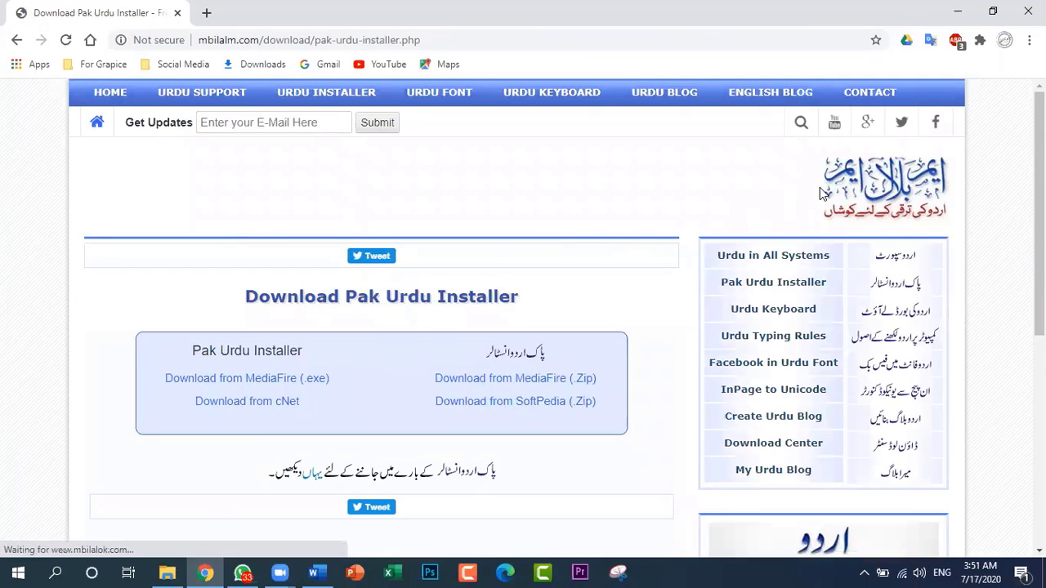
# Search for "M.Bilal .com" in a new tab and open the Pak Urdu Installer page of the mbilalm.com site
pyautogui.click(207, 14)
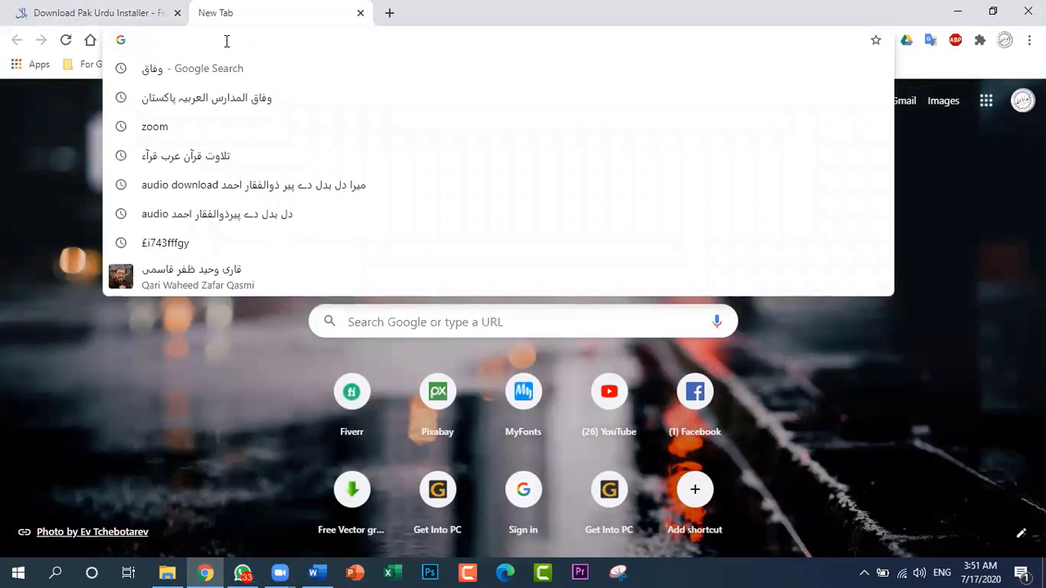
pyautogui.write('Mp')
pyautogui.press('BackSpace')
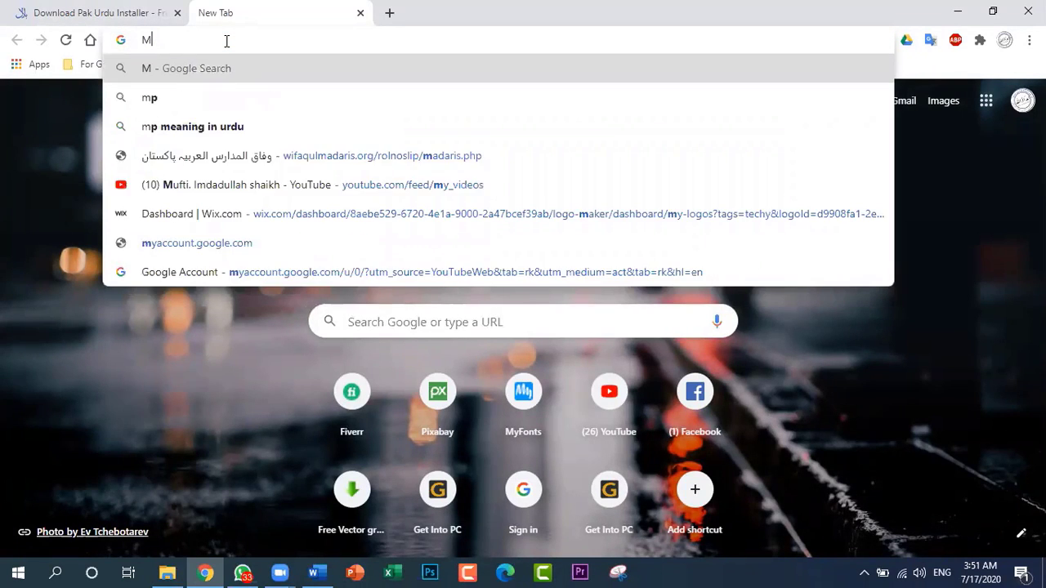
pyautogui.write('bilb')
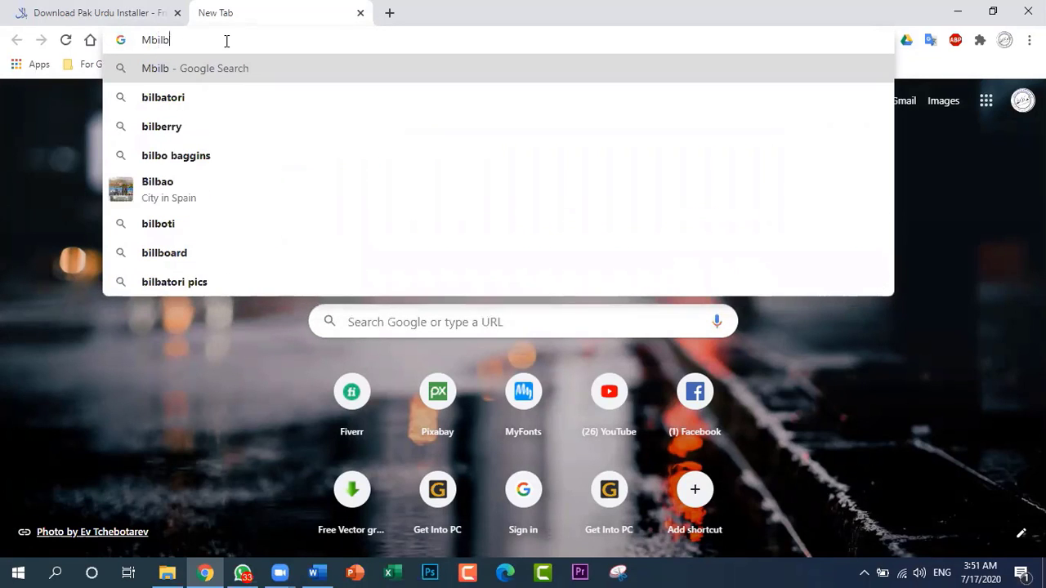
pyautogui.press('BackSpace')
pyautogui.write('alm')
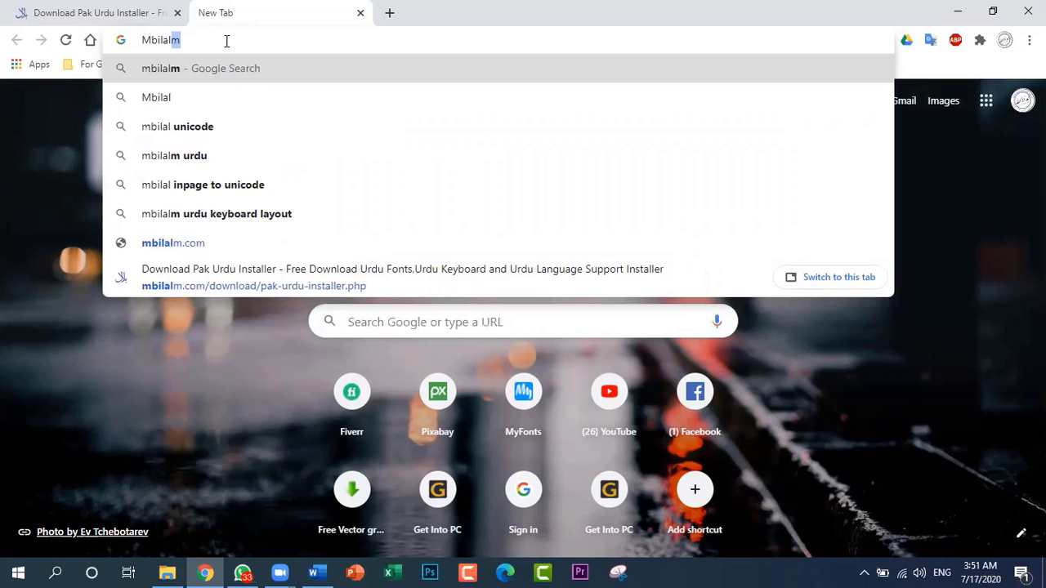
pyautogui.press('BackSpace')
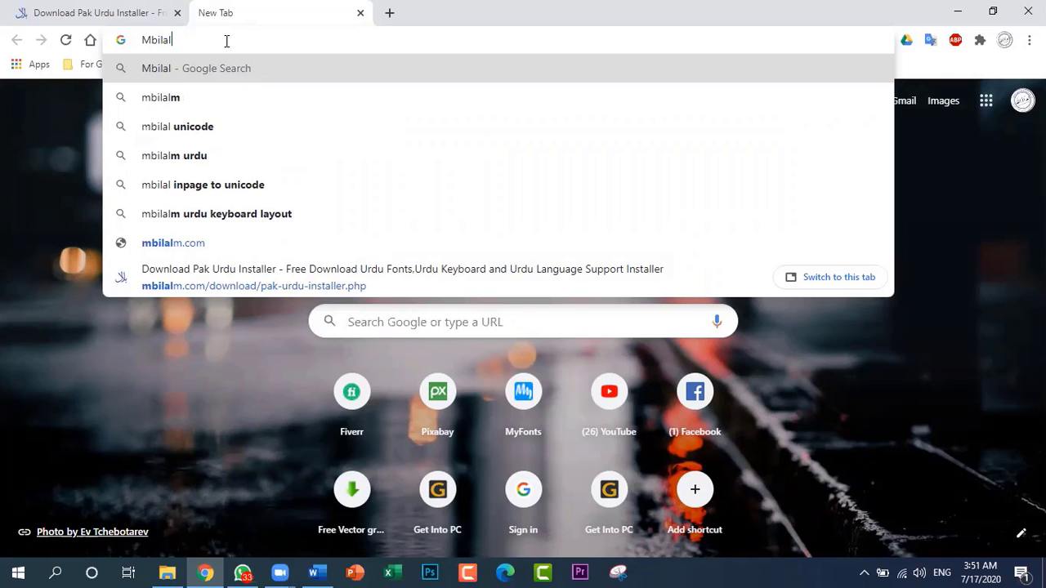
pyautogui.press('BackSpace')
pyautogui.press('BackSpace')
pyautogui.press('BackSpace')
pyautogui.press('BackSpace')
pyautogui.press('BackSpace')
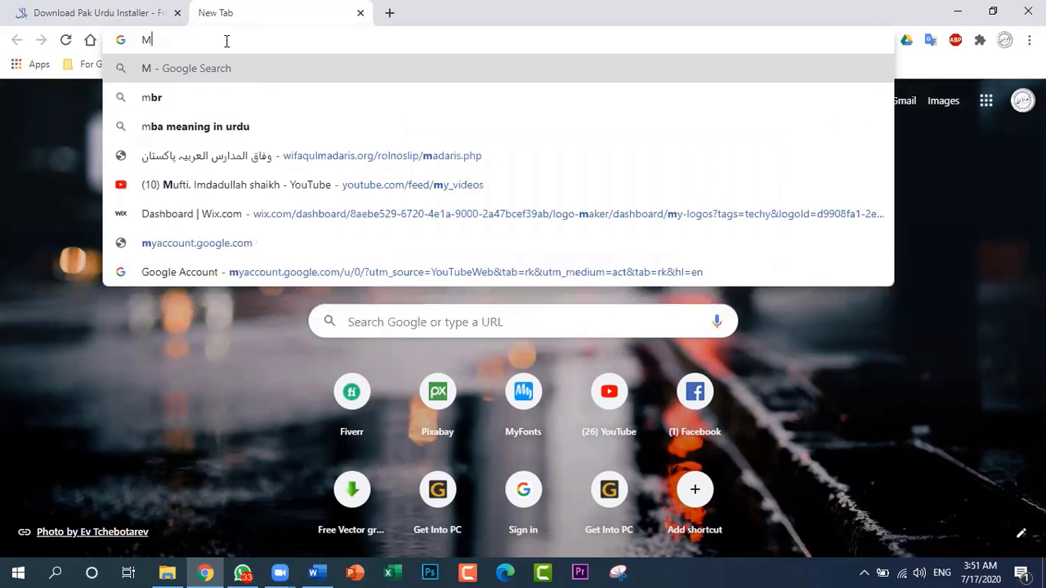
pyautogui.write('.')
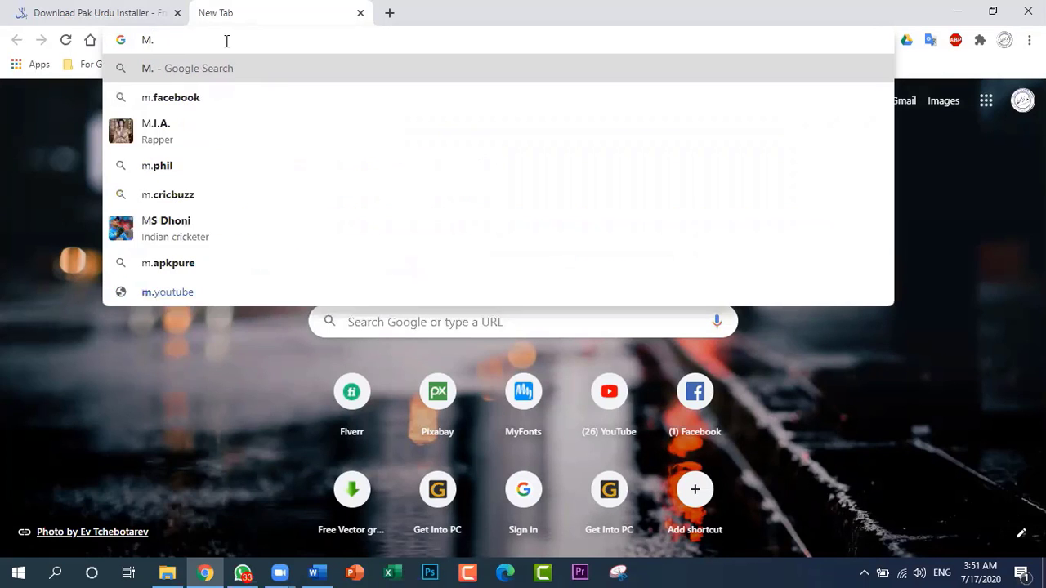
pyautogui.write('Bilal')
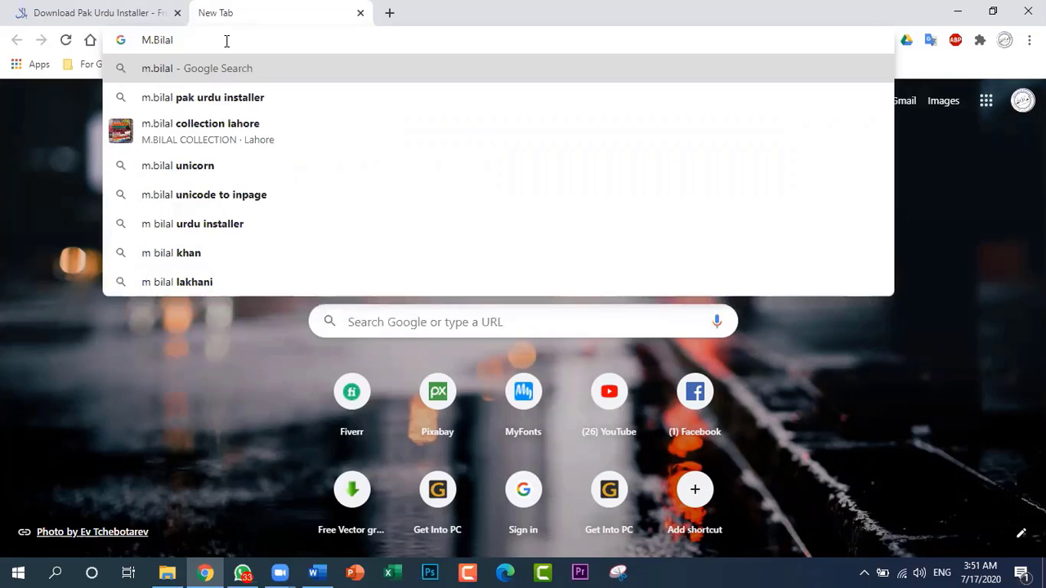
pyautogui.write(' .com')
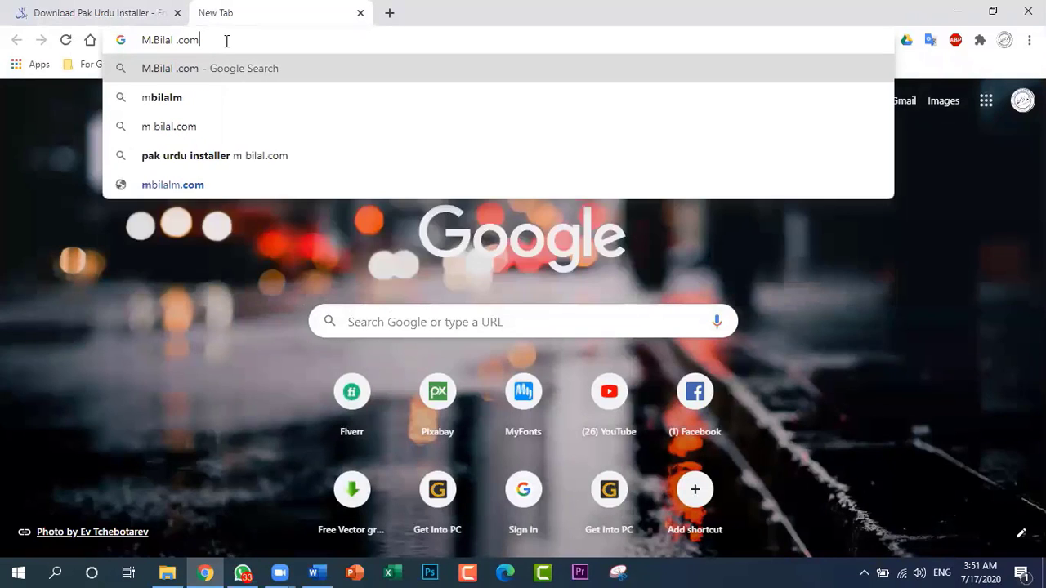
pyautogui.press('Return')
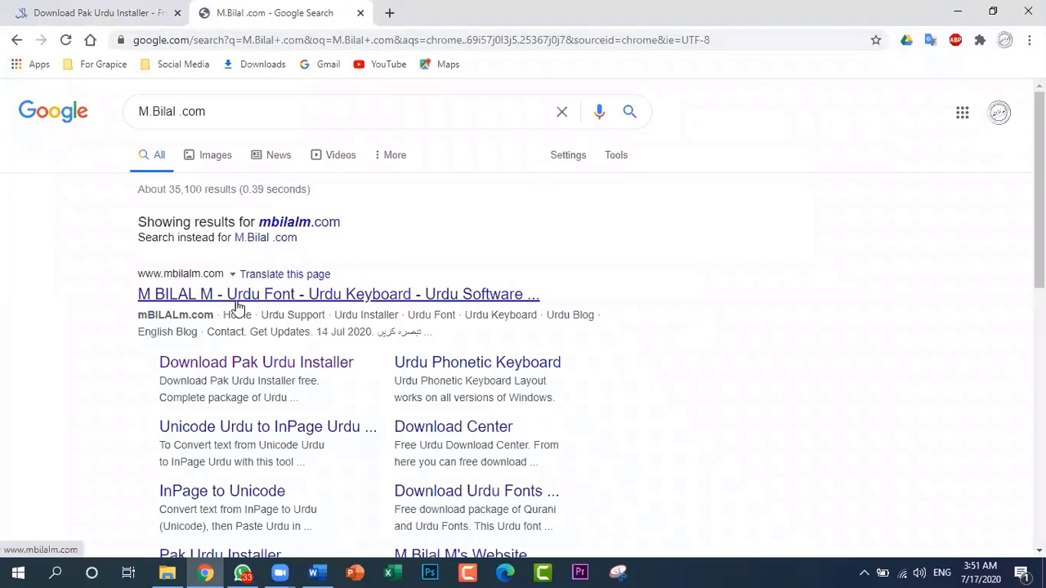
pyautogui.click(237, 296)
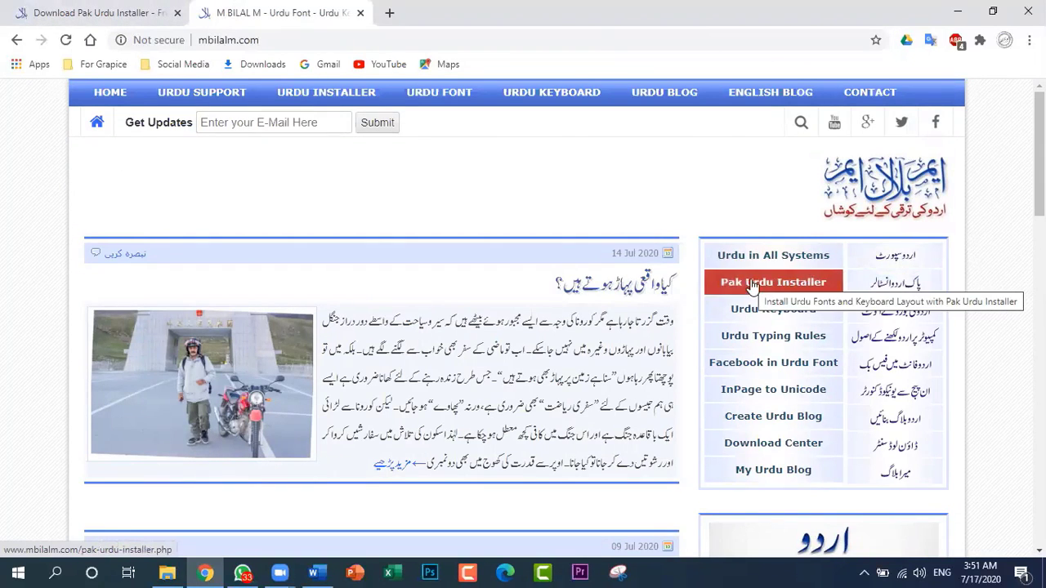
pyautogui.click(793, 283)
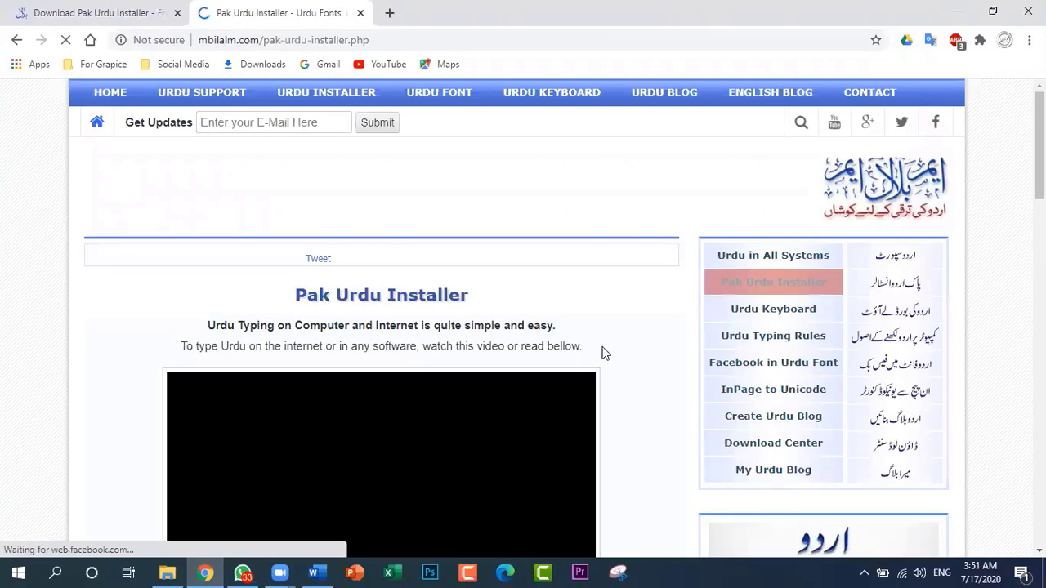
# Examine the Pak Urdu Installer page's video, download links, typing instructions and Windows language bar images, and close the browser
pyautogui.scroll(-3, 614, 372)
pyautogui.scroll(1, 384, 304)
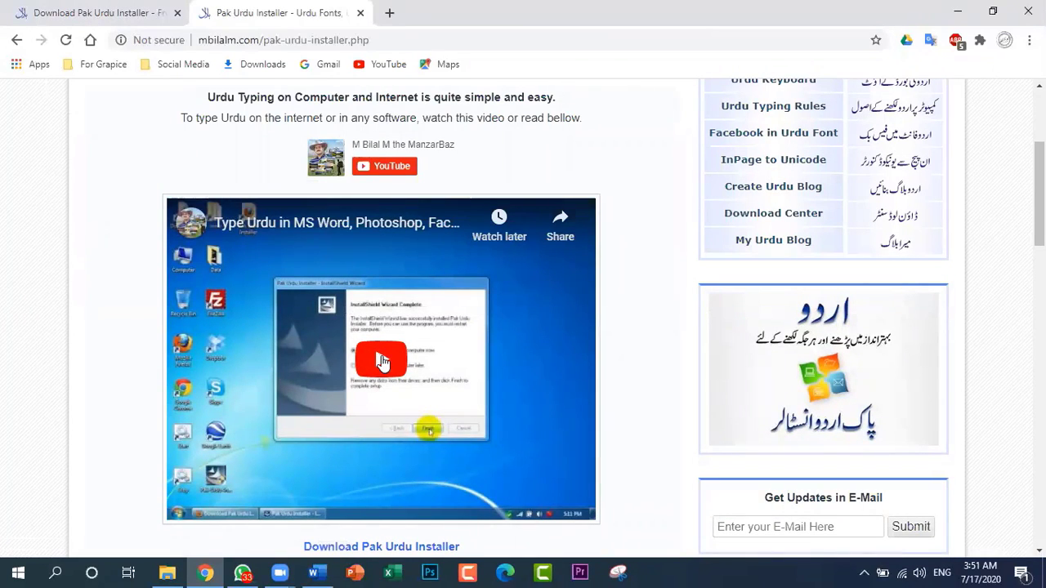
pyautogui.scroll(-1, 384, 365)
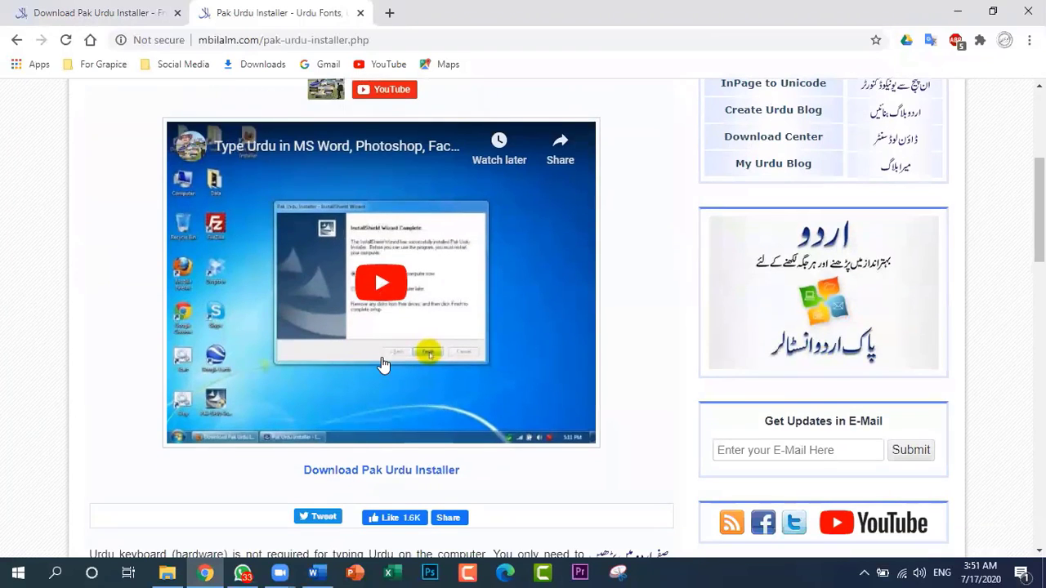
pyautogui.scroll(-3, 384, 365)
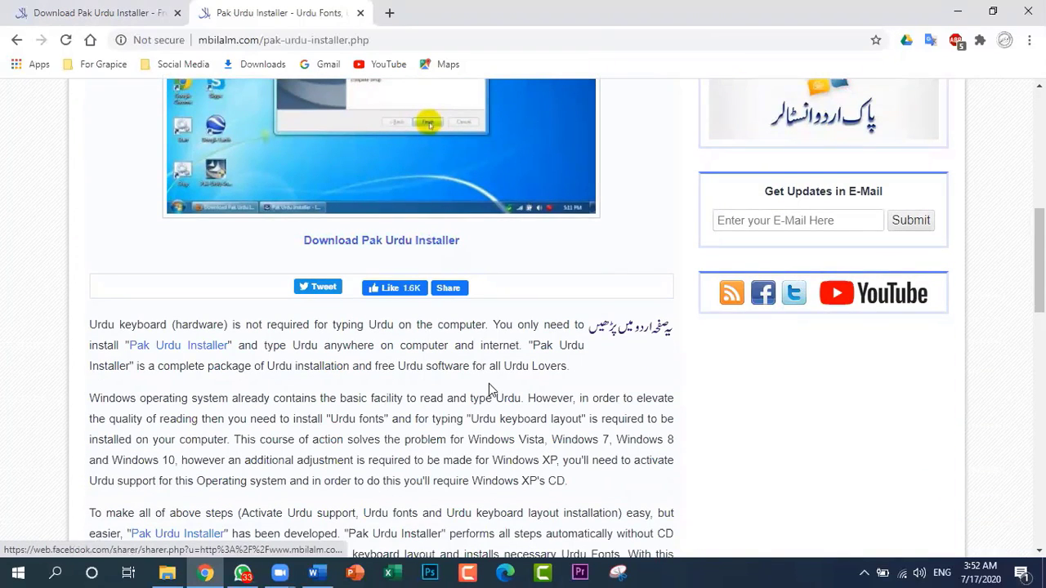
pyautogui.scroll(-12, 490, 390)
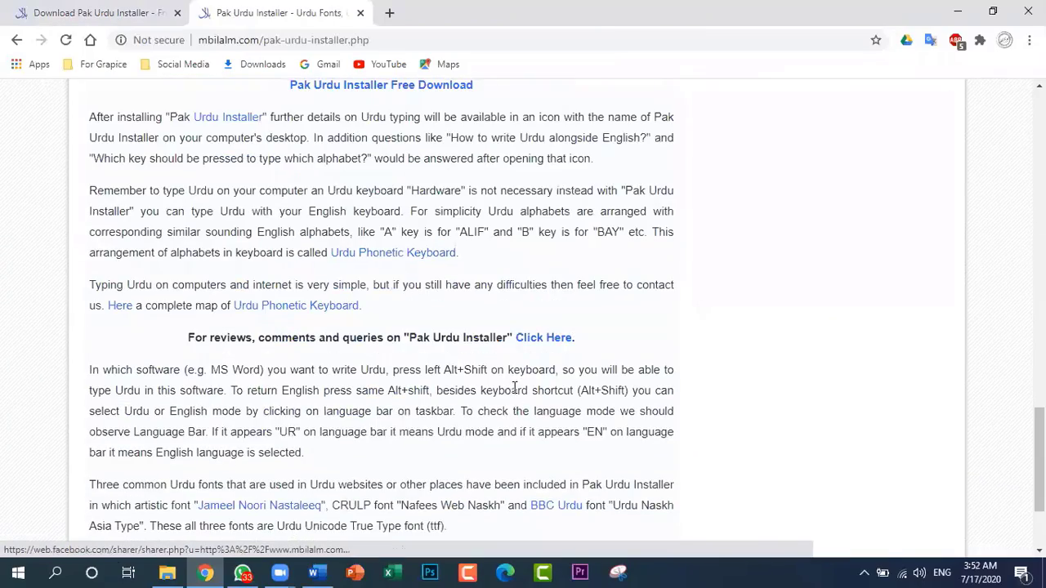
pyautogui.scroll(15, 515, 390)
pyautogui.scroll(-8, 515, 392)
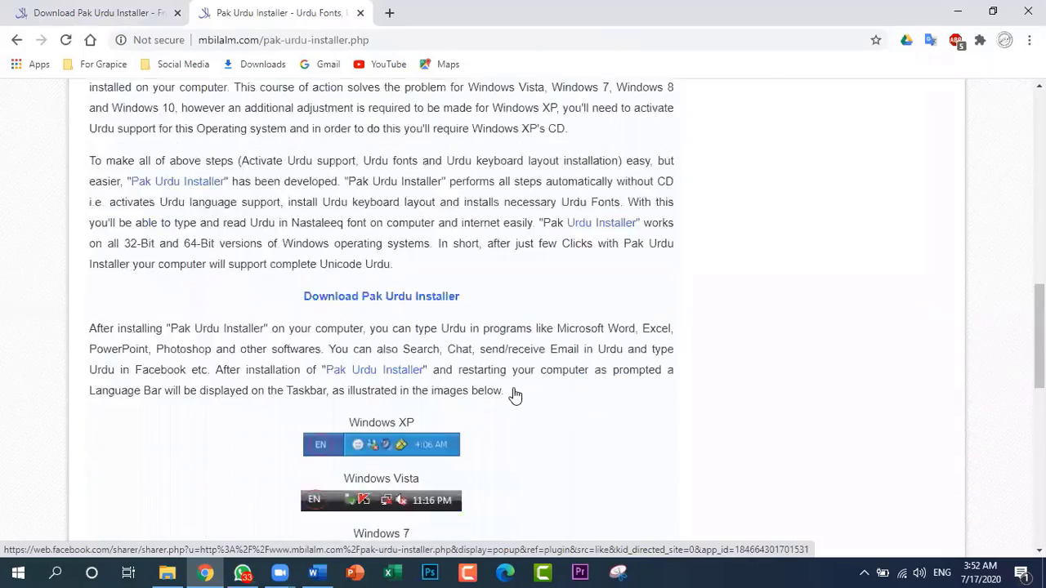
pyautogui.scroll(-4, 515, 394)
pyautogui.scroll(1, 514, 395)
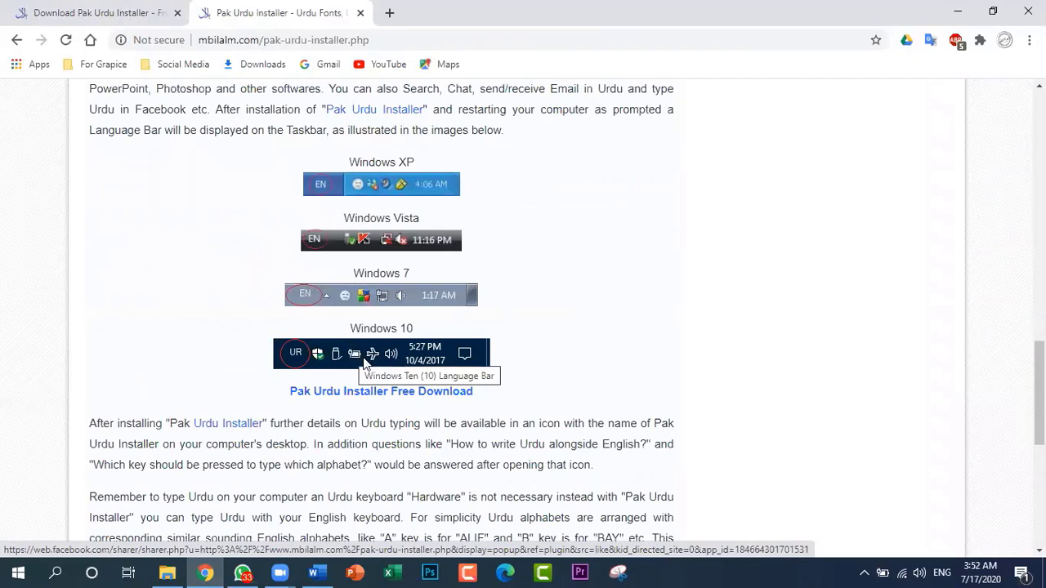
pyautogui.scroll(10, 517, 336)
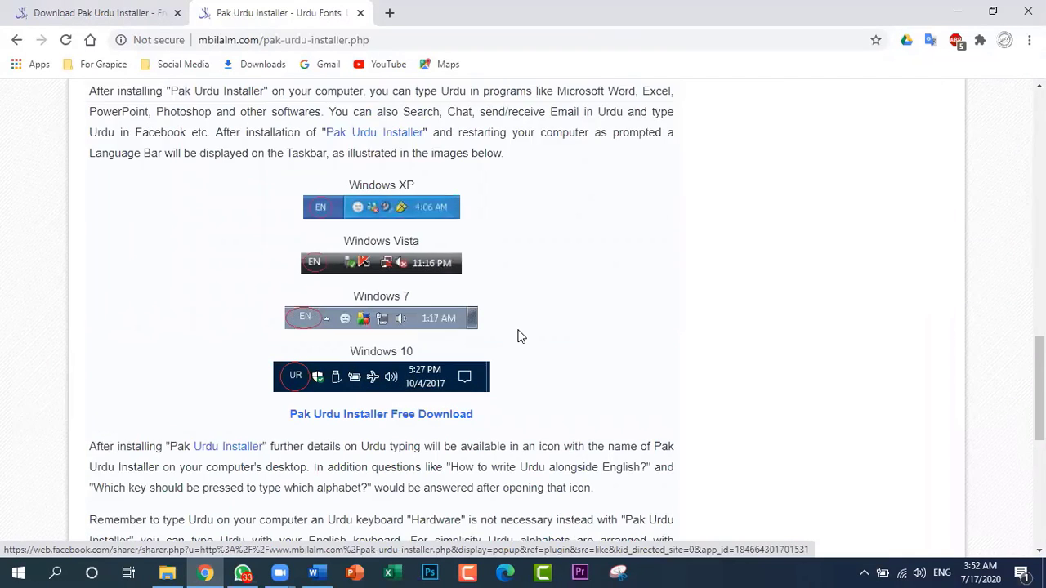
pyautogui.scroll(1, 520, 336)
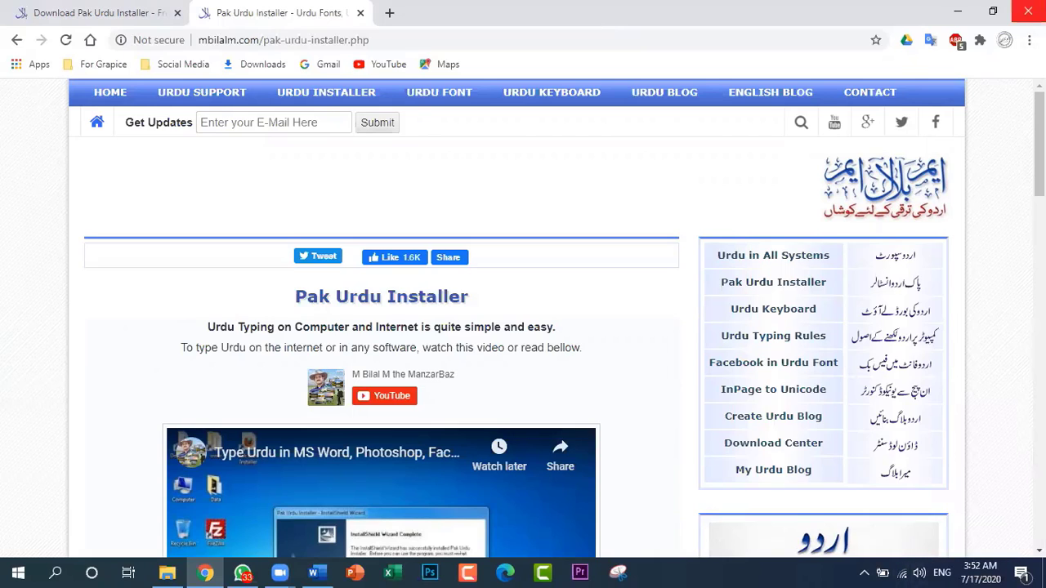
pyautogui.click(1028, 12)
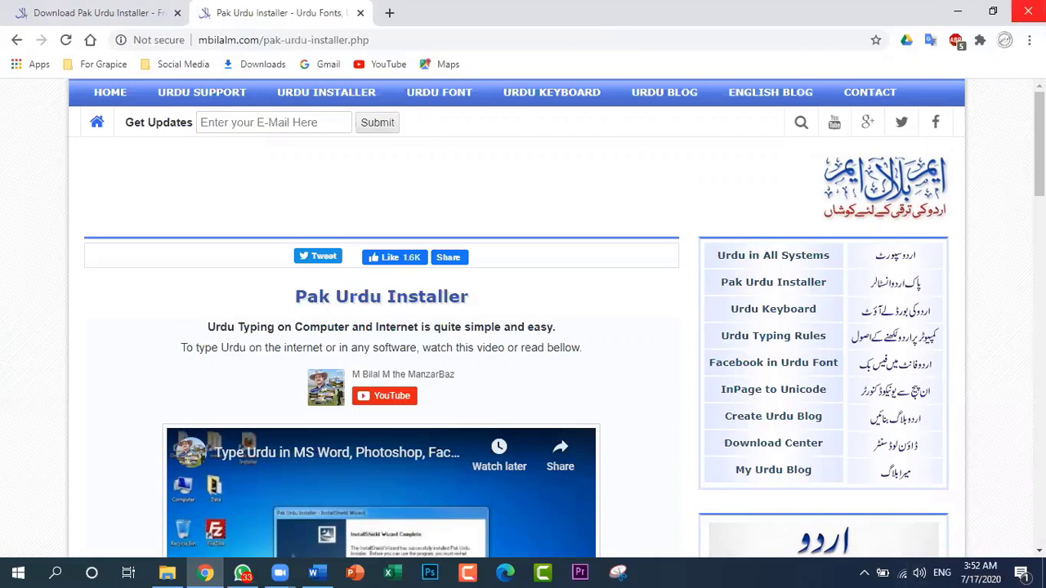